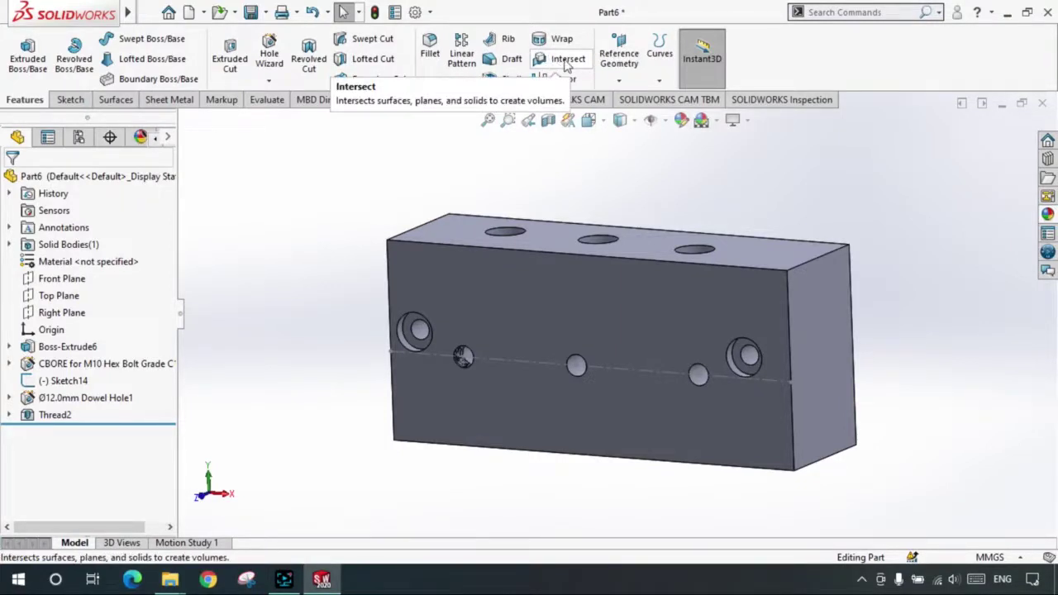
- Delete Thread2, the dowel and counterbore holes, Sketch14 and Boss-Extrude6, dismissing the error report
left_click(115, 99)
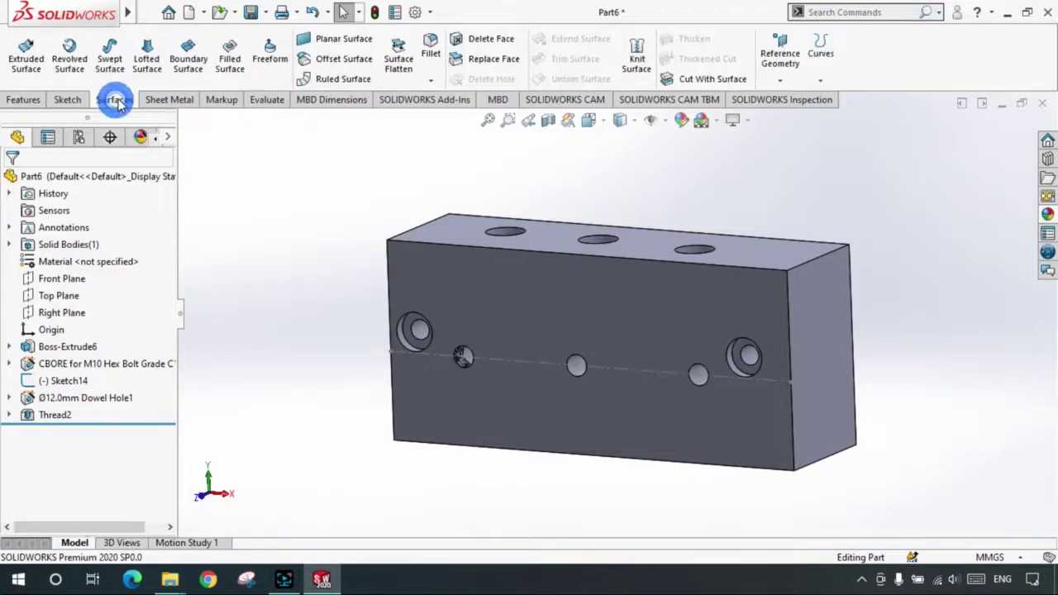
left_click(24, 99)
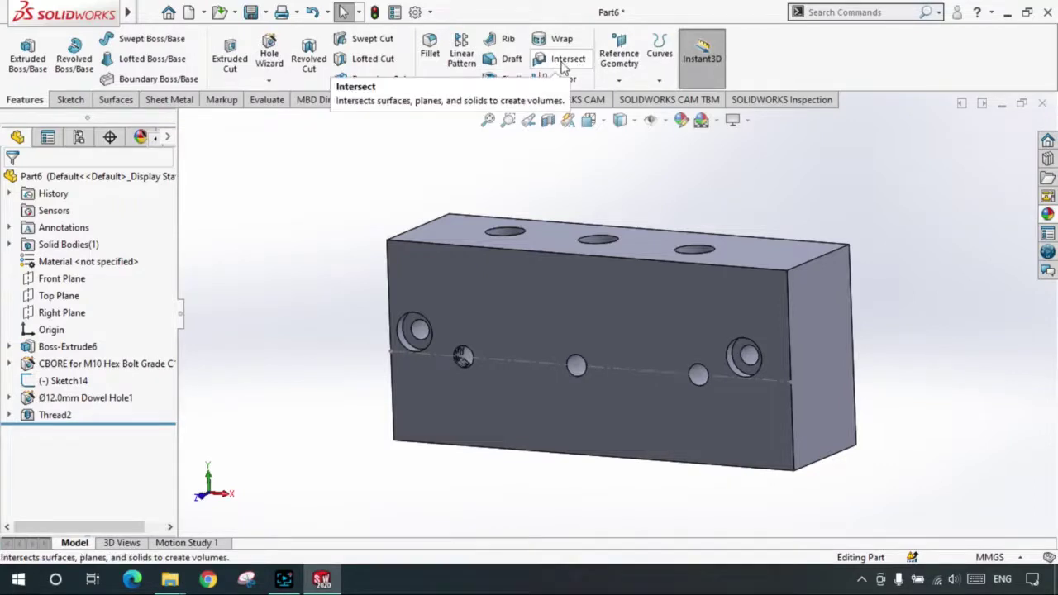
scroll(569, 267, "up", 3)
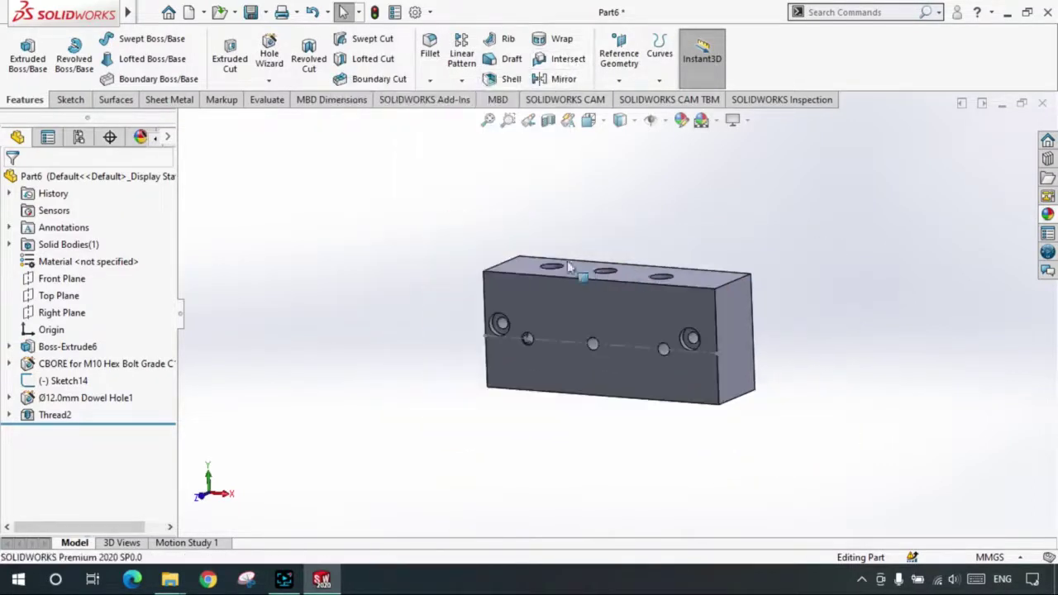
mouse_move(858, 353)
middle_mouse_down()
mouse_move(802, 421)
mouse_move(766, 408)
middle_mouse_up()
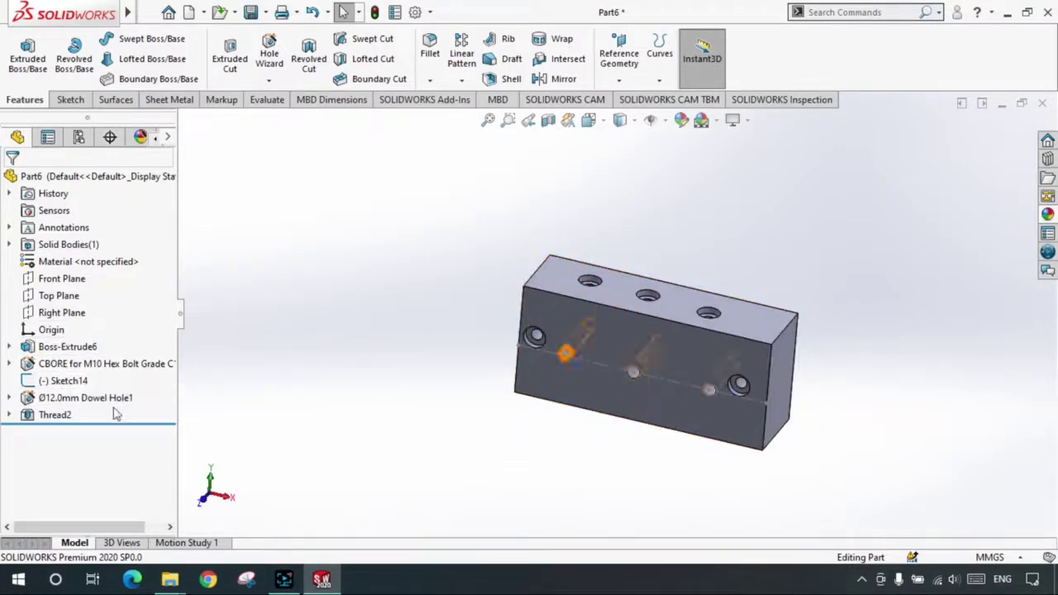
left_click(54, 415)
left_click(54, 398, "ctrl")
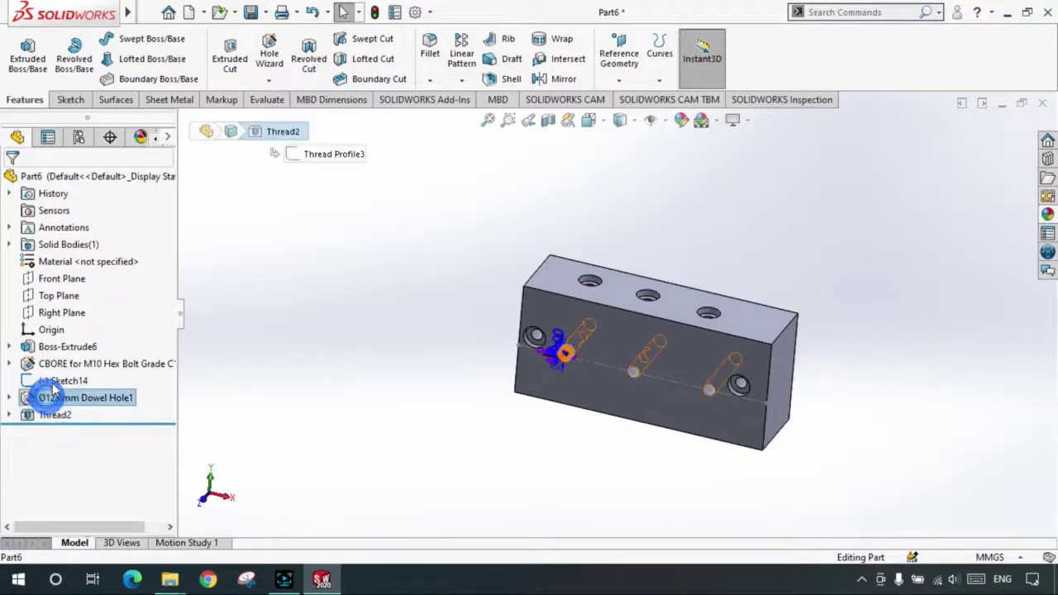
left_click(56, 379, "ctrl")
left_click(50, 364, "ctrl")
left_click(51, 346, "ctrl")
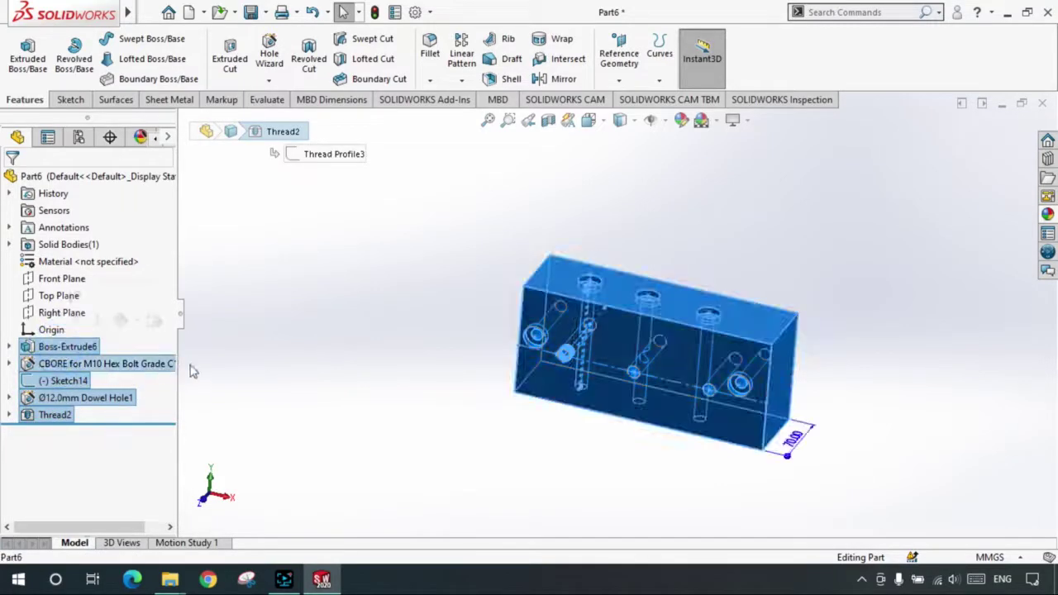
key("Delete")
left_click(621, 233)
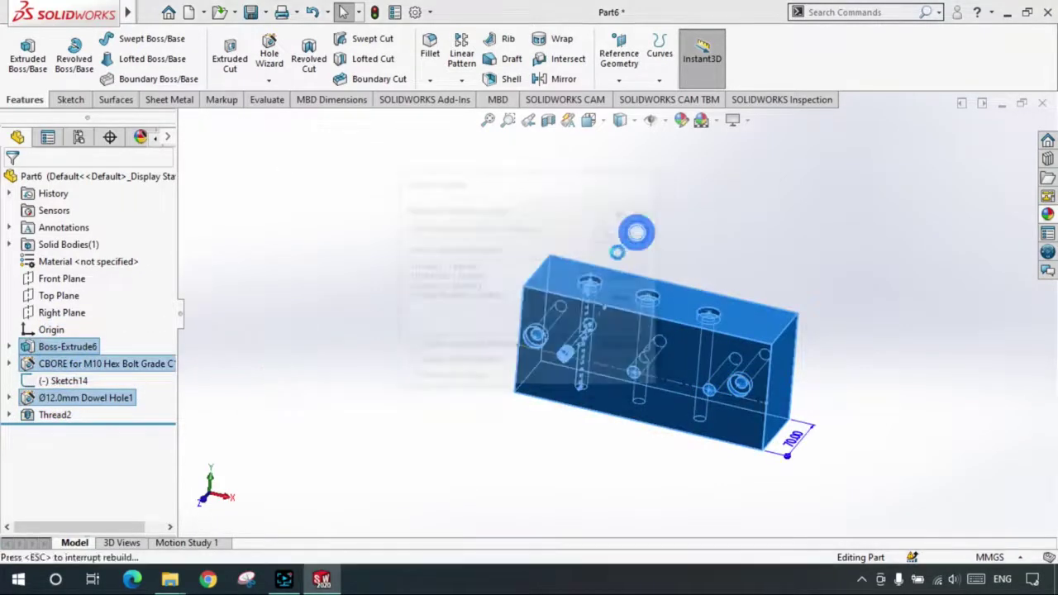
left_click(475, 130)
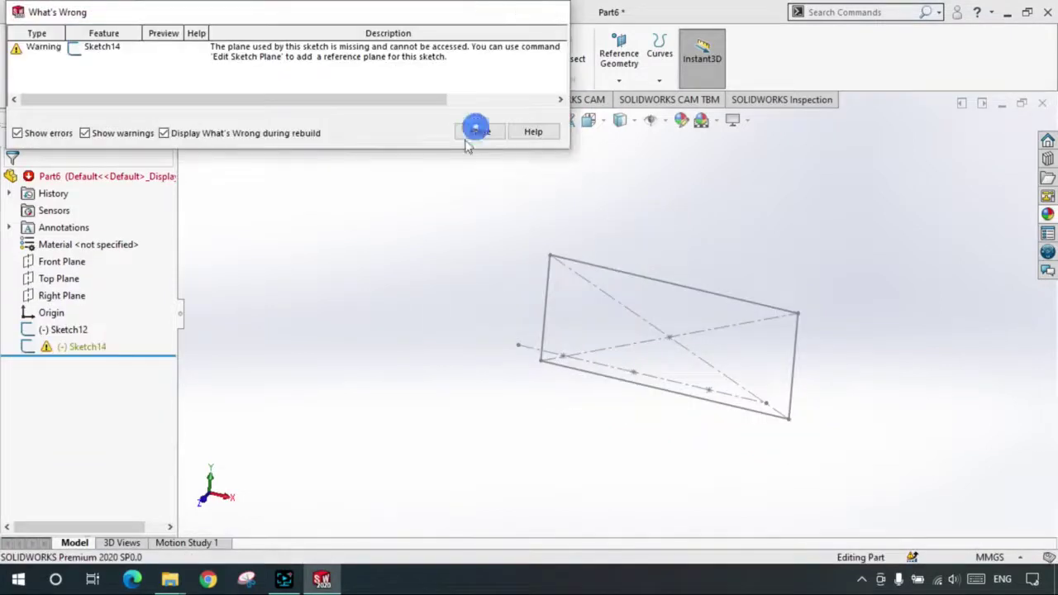
- Delete the broken Sketch14 and select Sketch12 for removal
left_click(85, 350)
key("Delete")
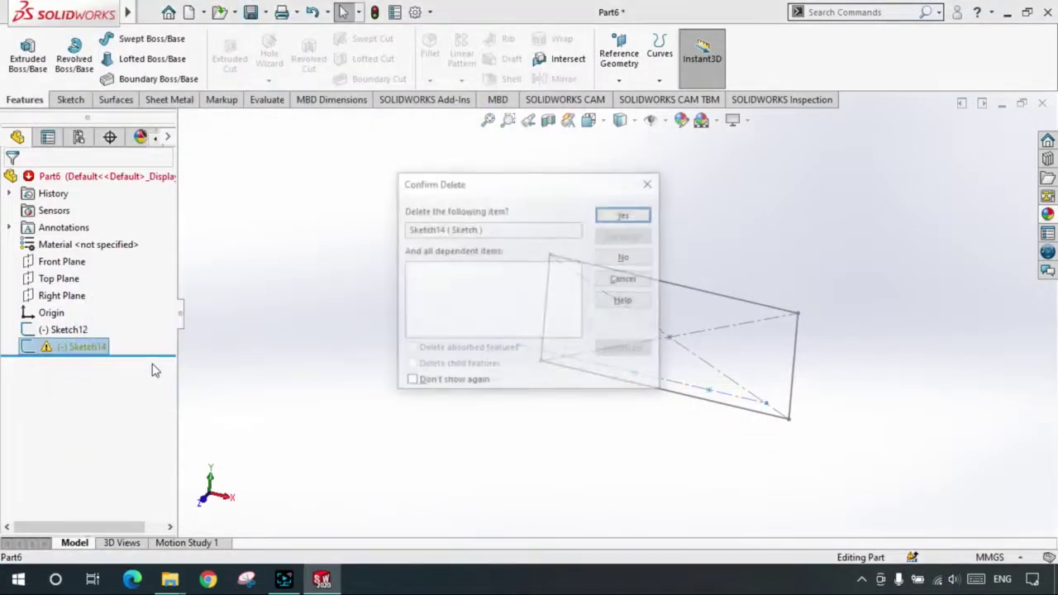
key("Return")
left_click(65, 330)
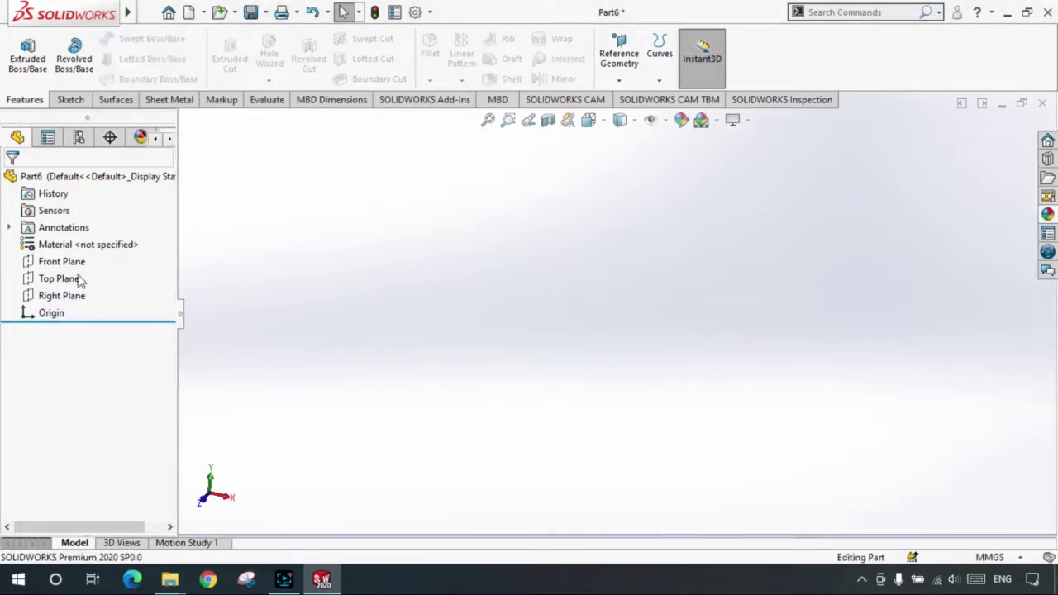
- Drag an offset plane off the Front Plane to about 74.7 mm, creating Plane4
left_click(55, 262)
middle_click_drag(684, 370, 555, 317)
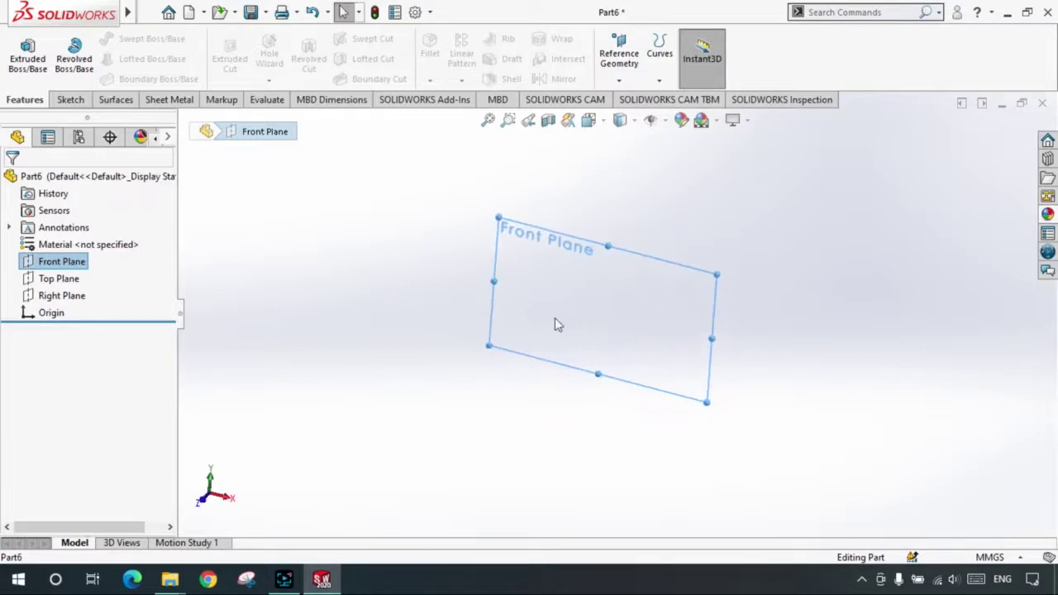
left_click(713, 277)
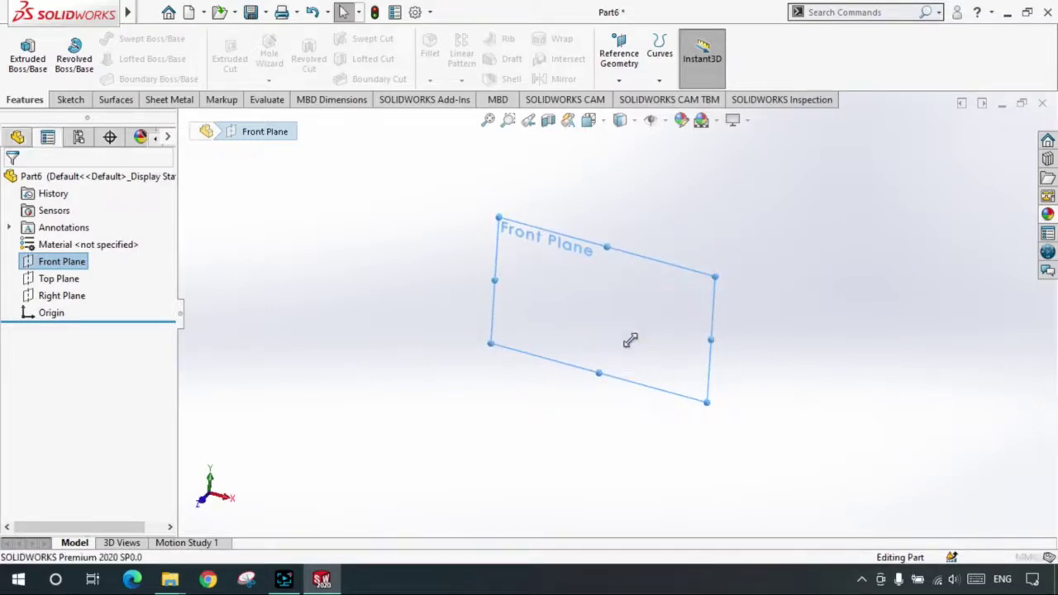
mouse_move(630, 340)
left_mouse_down("ctrl")
mouse_move(641, 342)
mouse_move(569, 383)
left_mouse_up("ctrl")
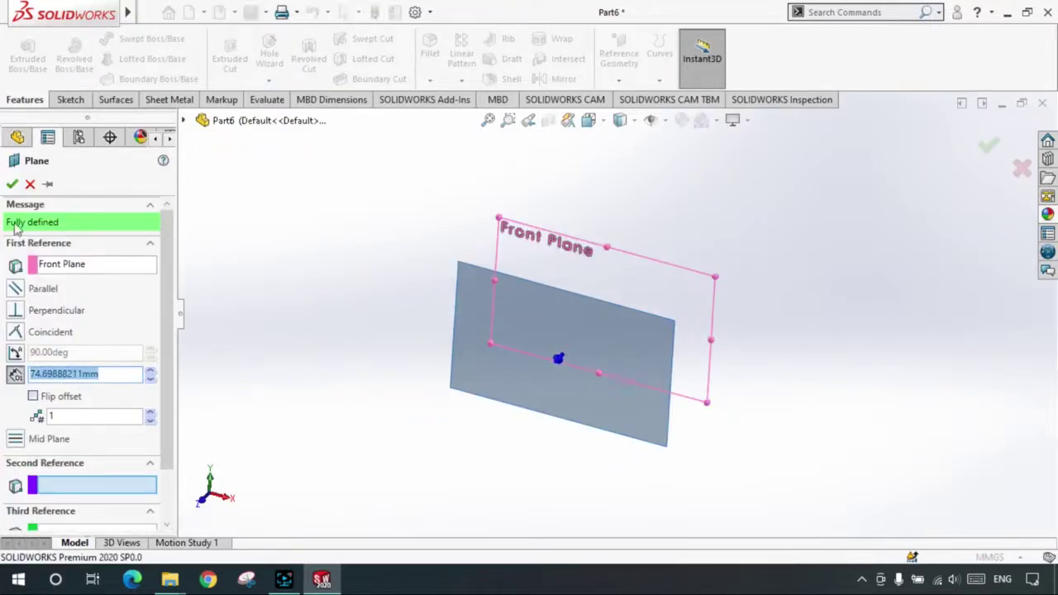
middle_click_drag(388, 362, 424, 396)
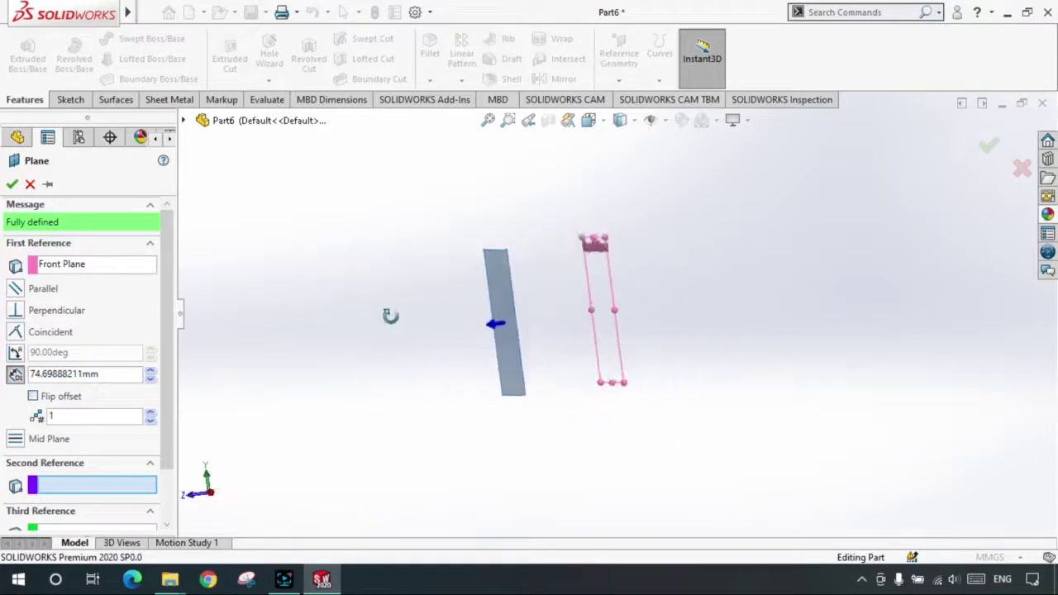
left_click(12, 183)
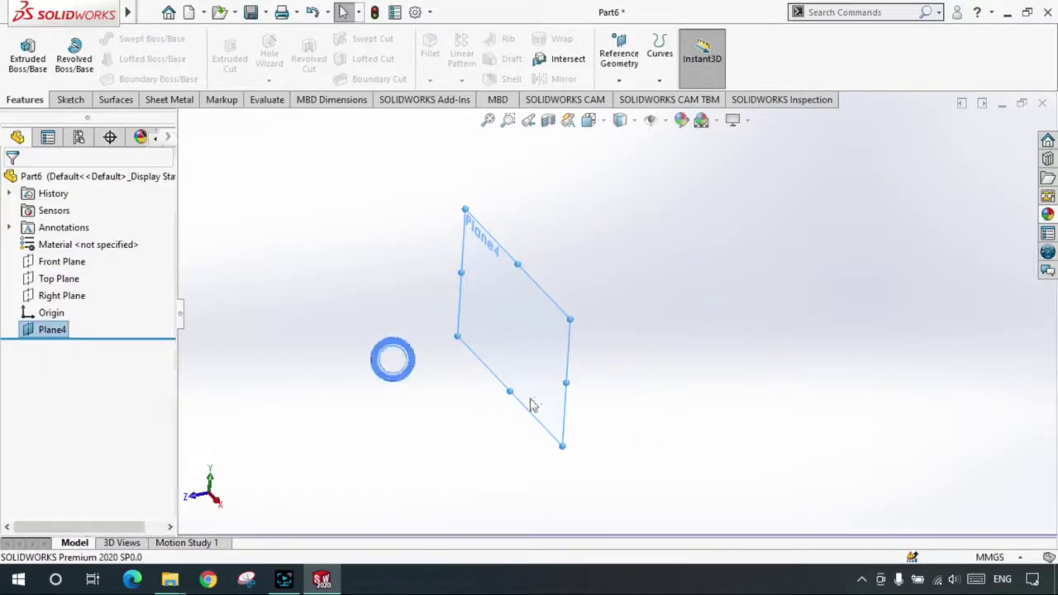
left_click(681, 428)
middle_click_drag(680, 428, 695, 373)
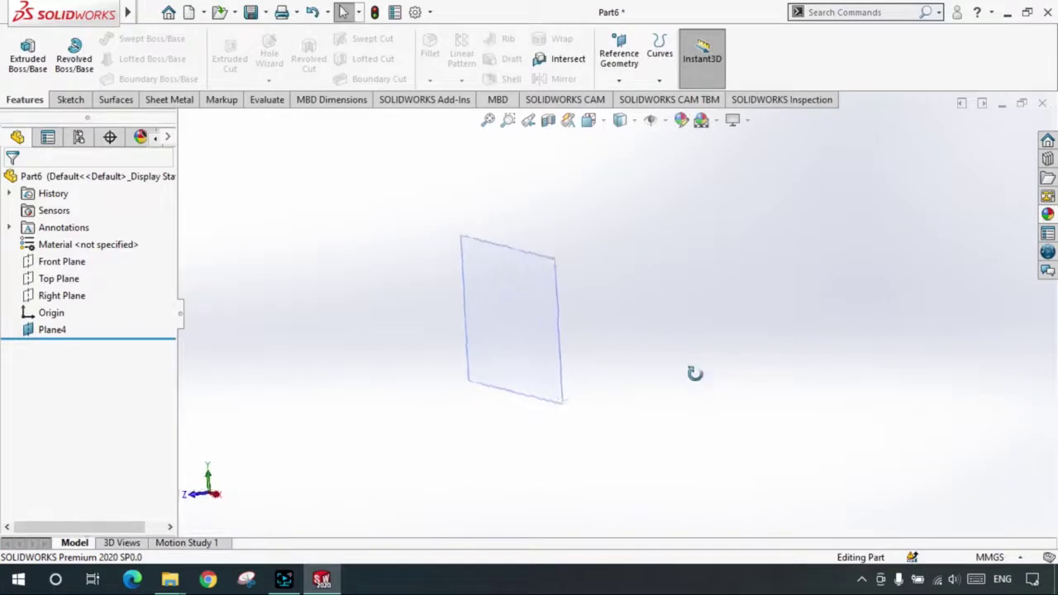
- Show the Front Plane in the graphics area
left_click(43, 263)
left_click(71, 230)
left_click(331, 331)
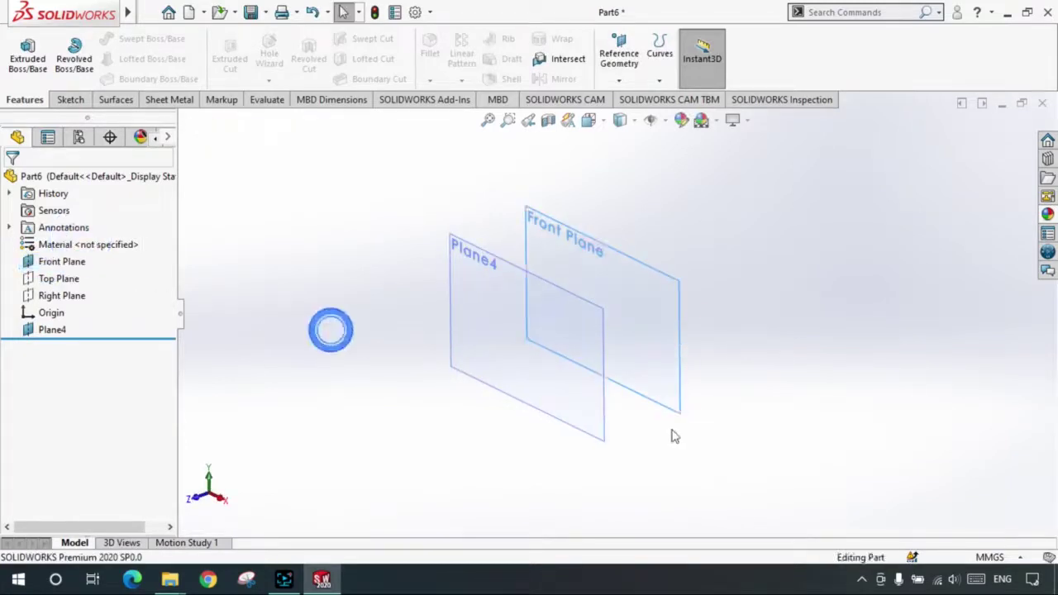
mouse_move(672, 436)
middle_mouse_down()
mouse_move(695, 435)
mouse_move(508, 412)
middle_mouse_up()
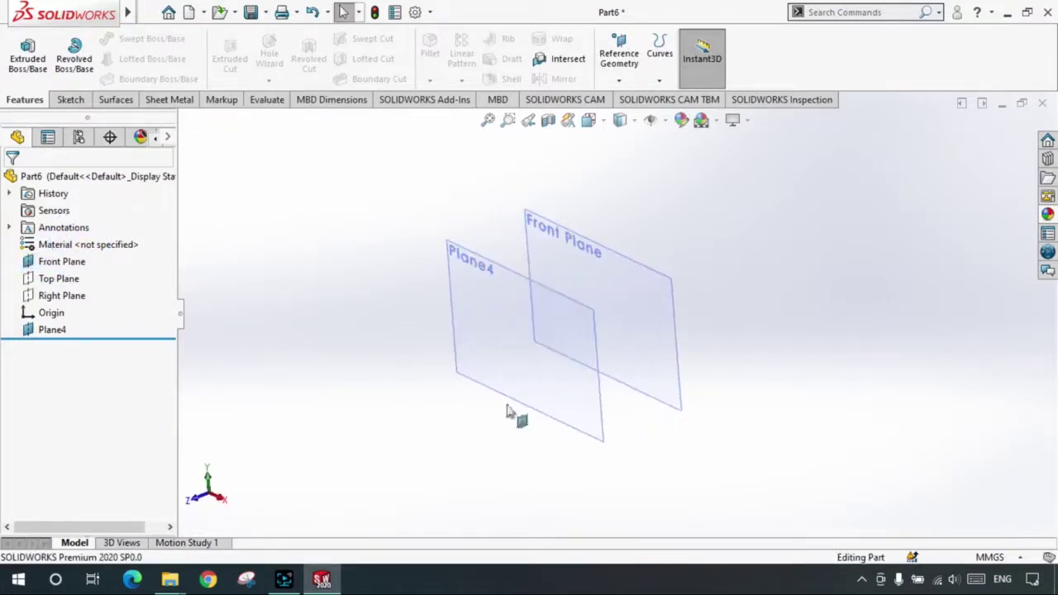
- Create Plane5 offset about 32.9 mm above the Top Plane
left_click(62, 281)
mouse_move(496, 364)
middle_mouse_down()
mouse_move(527, 367)
mouse_move(539, 344)
middle_mouse_up()
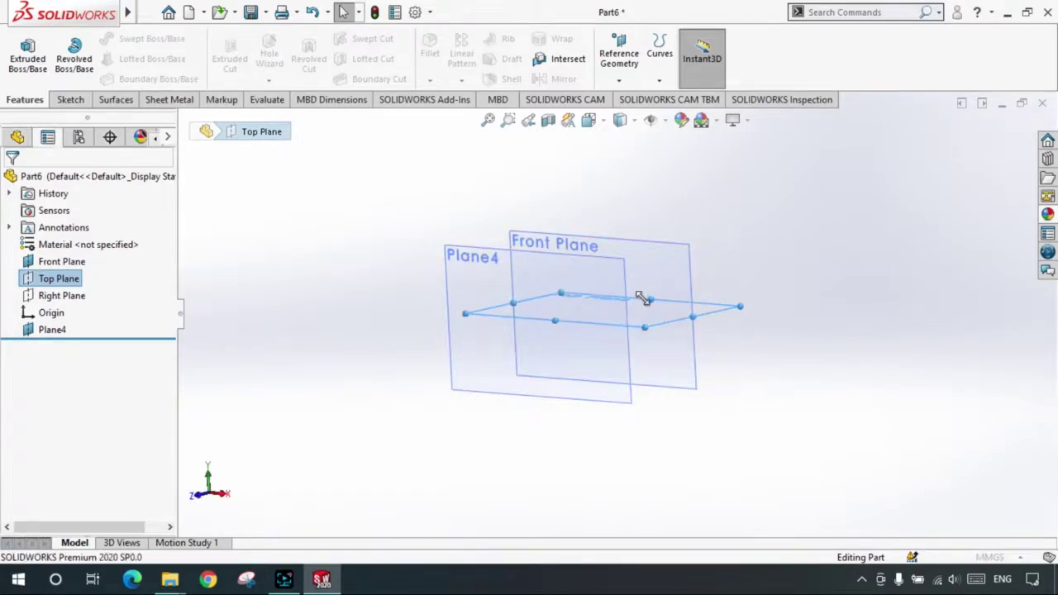
left_click_drag(643, 298, 648, 293, "ctrl")
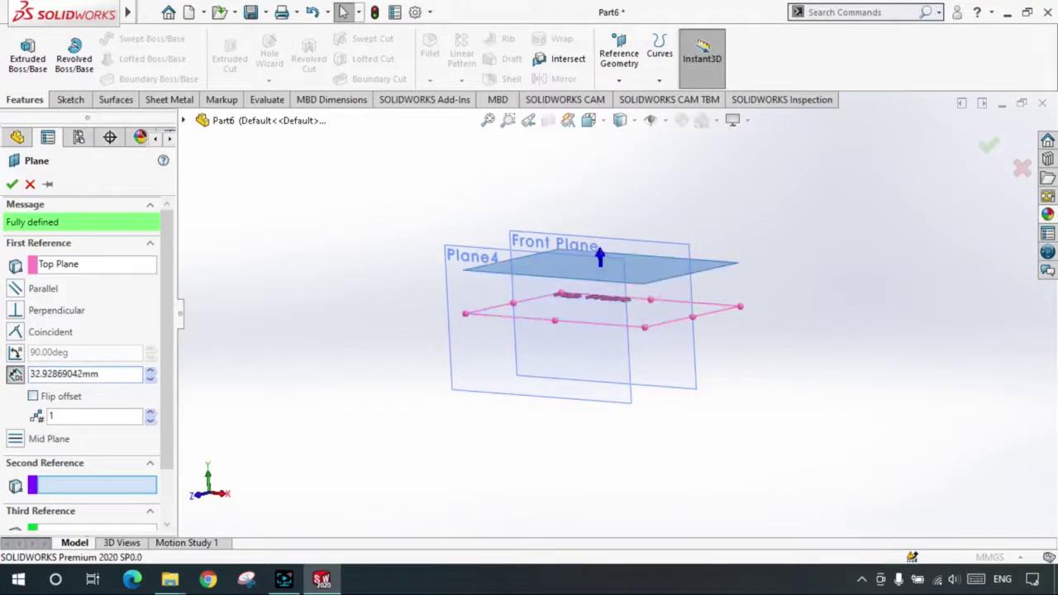
mouse_move(562, 364)
middle_mouse_down()
mouse_move(557, 323)
mouse_move(496, 343)
mouse_move(480, 331)
middle_mouse_up()
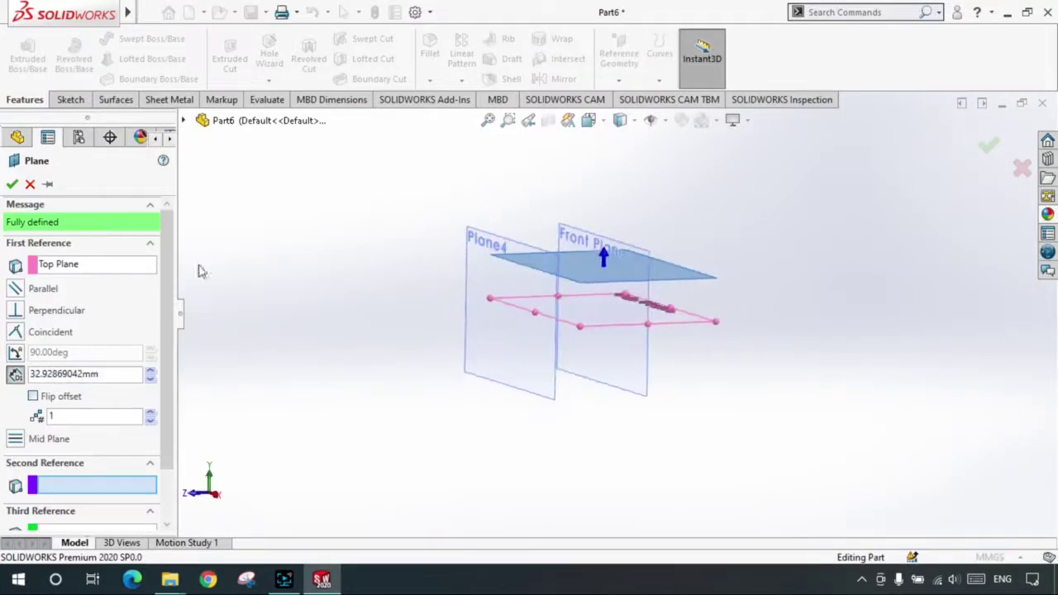
left_click(14, 182)
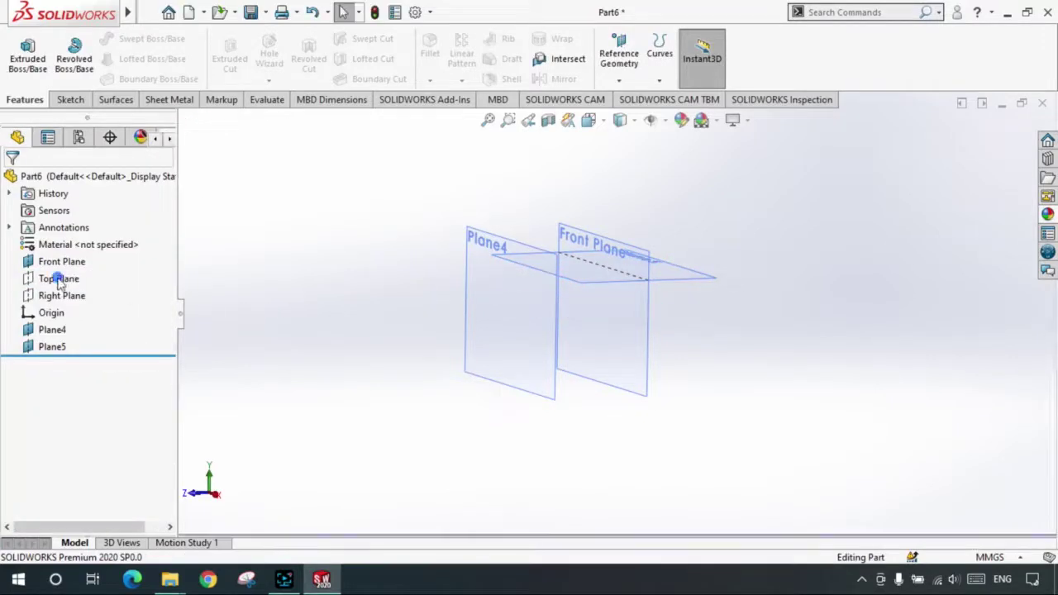
left_click(58, 280)
- Show the Top Plane and stretch Plane5's left edge outward to enlarge it
left_click(94, 250)
left_click(411, 330)
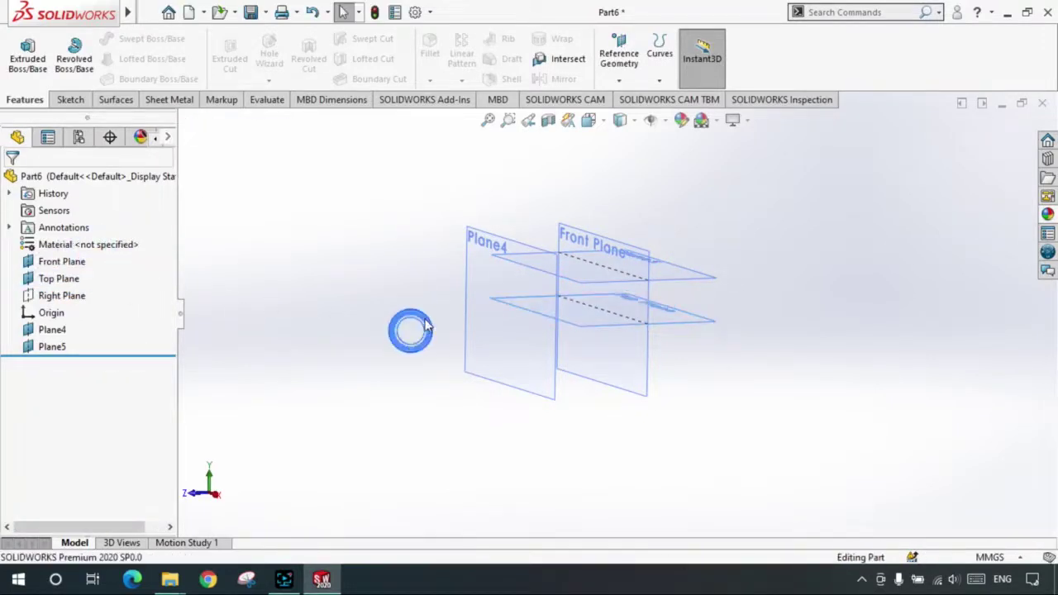
middle_click_drag(459, 289, 452, 309)
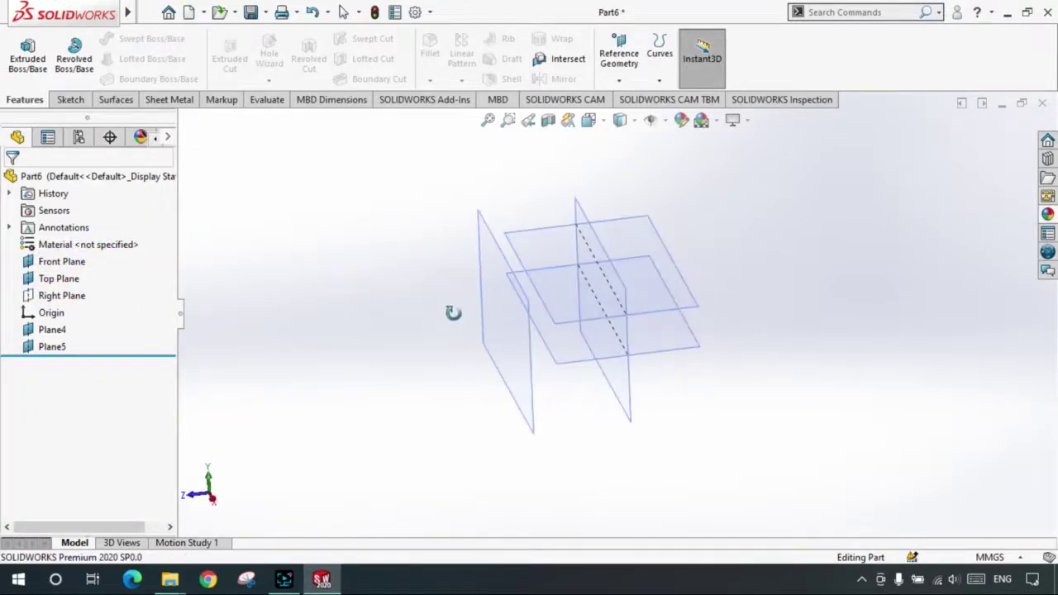
left_click(527, 249)
left_click_drag(529, 277, 426, 280)
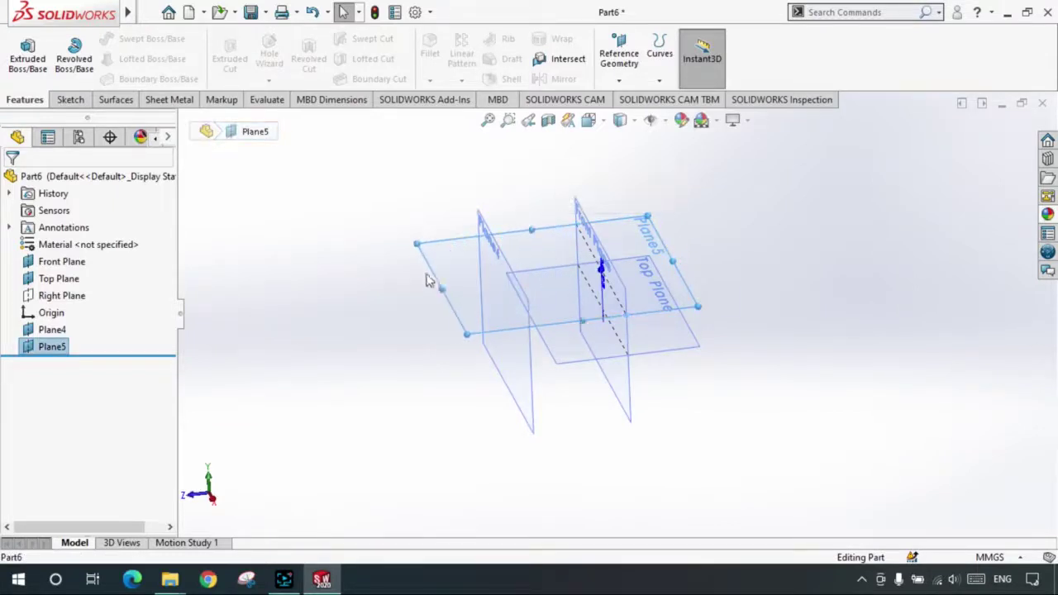
mouse_move(541, 346)
middle_mouse_down()
mouse_move(529, 293)
mouse_move(567, 343)
middle_mouse_up()
left_click(557, 323)
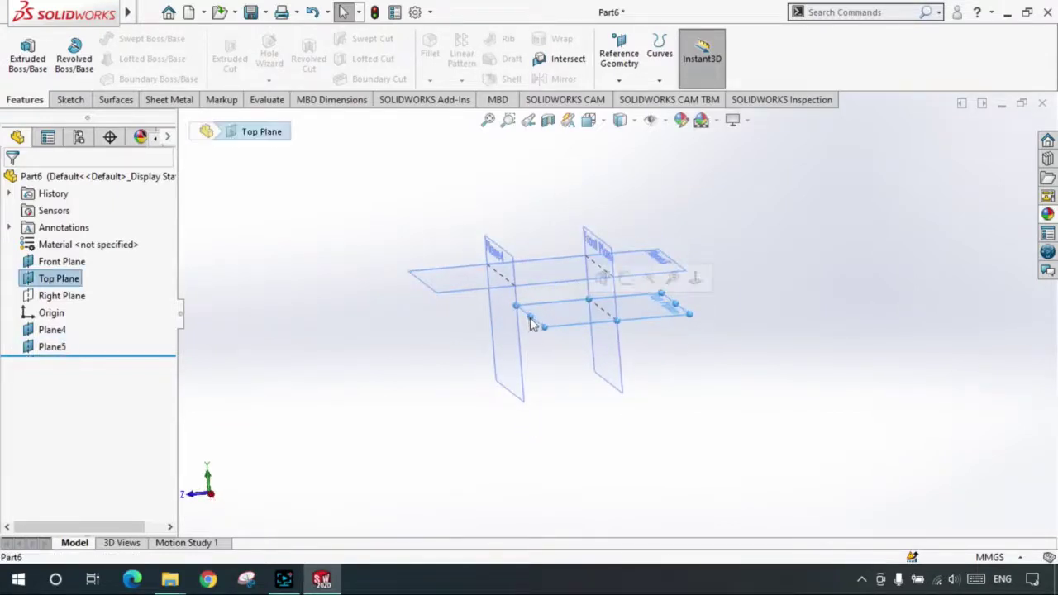
mouse_move(583, 402)
middle_mouse_down()
mouse_move(581, 335)
mouse_move(601, 380)
mouse_move(574, 297)
mouse_move(581, 396)
mouse_move(627, 378)
mouse_move(550, 319)
mouse_move(545, 373)
mouse_move(530, 364)
mouse_move(538, 303)
mouse_move(244, 349)
middle_mouse_up()
left_click(299, 231)
- Create Plane6 offset about 47.53 mm from the Right Plane
left_click(72, 296)
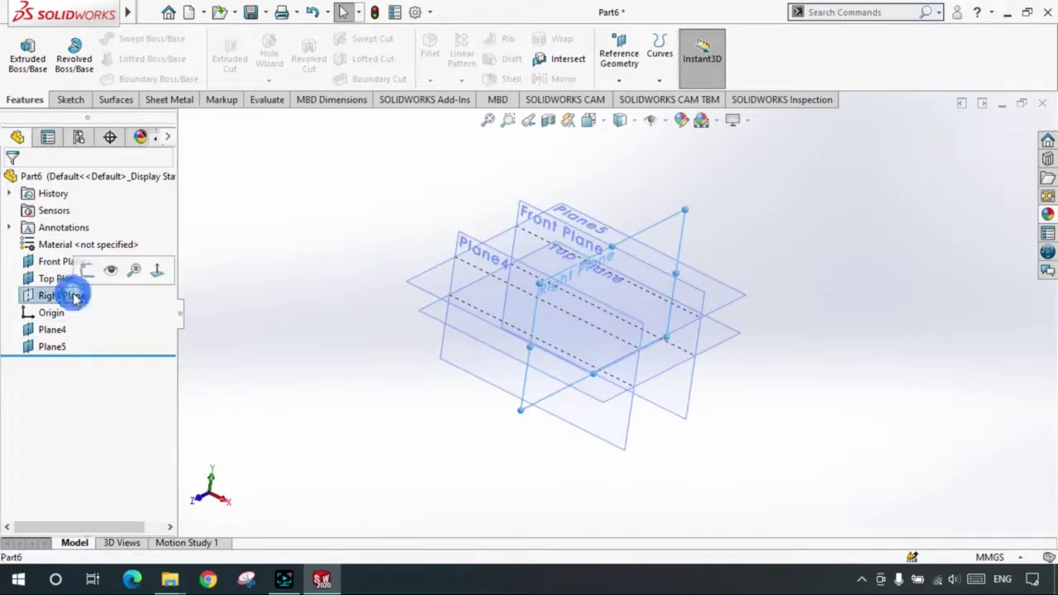
mouse_move(496, 394)
middle_mouse_down()
mouse_move(574, 372)
mouse_move(598, 405)
mouse_move(551, 328)
middle_mouse_up()
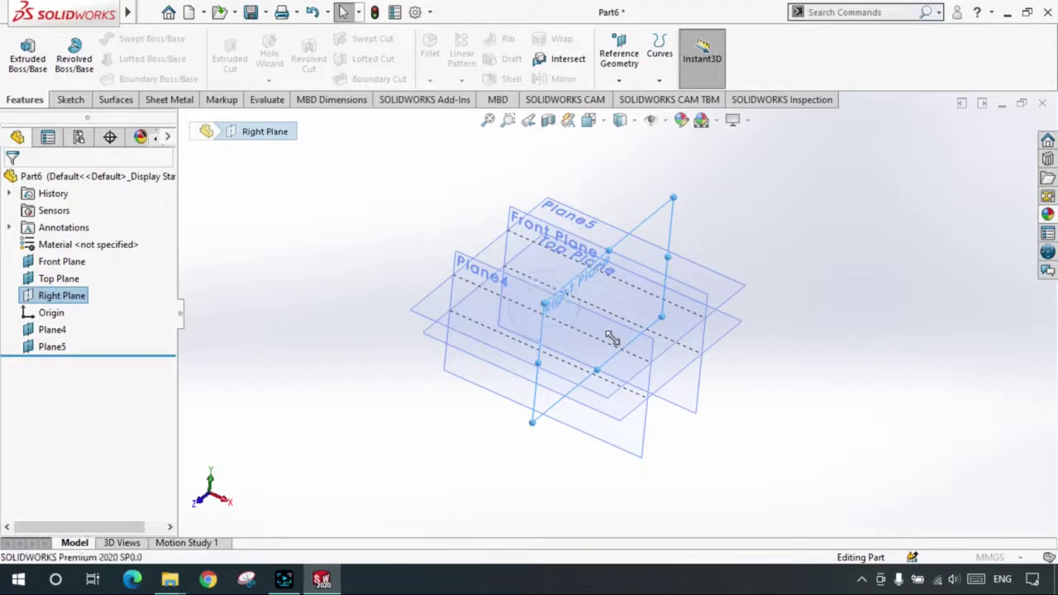
left_click_drag(625, 352, 604, 344)
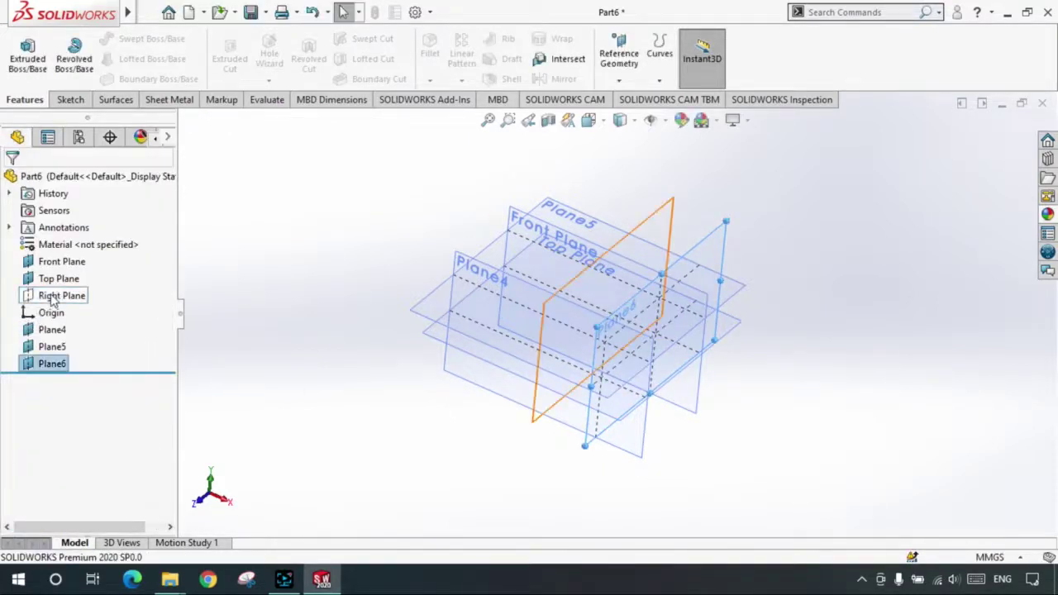
right_click(66, 295)
key("Escape")
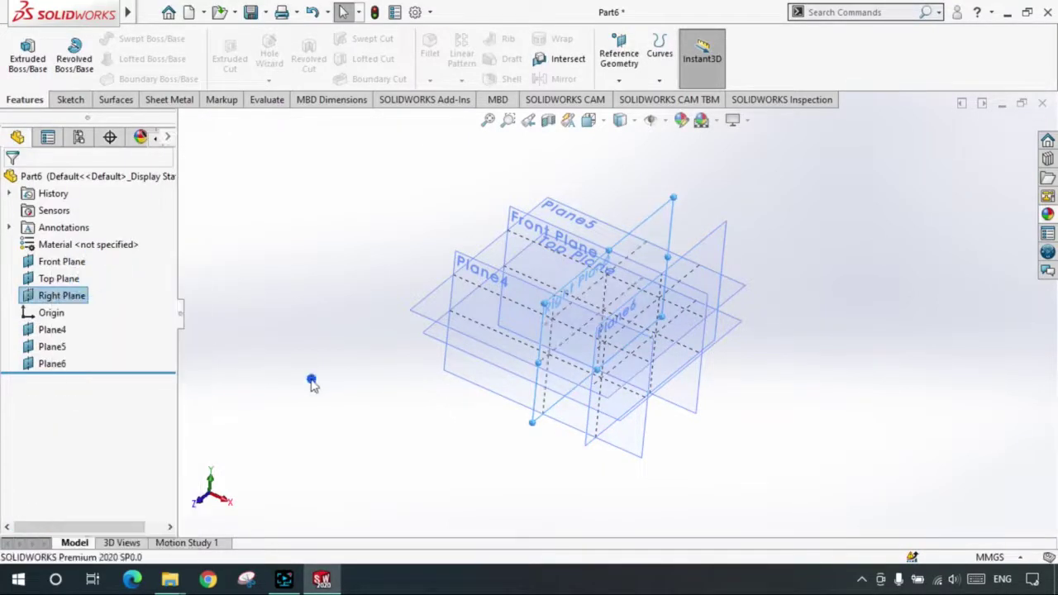
- Orbit and zoom around the six crossing planes to inspect them, then clear the selection
mouse_move(307, 378)
middle_mouse_down()
mouse_move(701, 332)
mouse_move(558, 438)
mouse_move(548, 421)
mouse_move(683, 373)
mouse_move(709, 456)
mouse_move(678, 458)
mouse_move(749, 422)
mouse_move(621, 267)
middle_mouse_up()
scroll(632, 383, "down", 3)
mouse_move(633, 382)
middle_mouse_down()
mouse_move(581, 397)
mouse_move(628, 306)
mouse_move(573, 238)
mouse_move(524, 245)
mouse_move(463, 283)
mouse_move(529, 248)
middle_mouse_up()
mouse_move(539, 321)
middle_mouse_down()
mouse_move(620, 286)
mouse_move(709, 372)
mouse_move(653, 310)
mouse_move(733, 374)
mouse_move(725, 414)
middle_mouse_up()
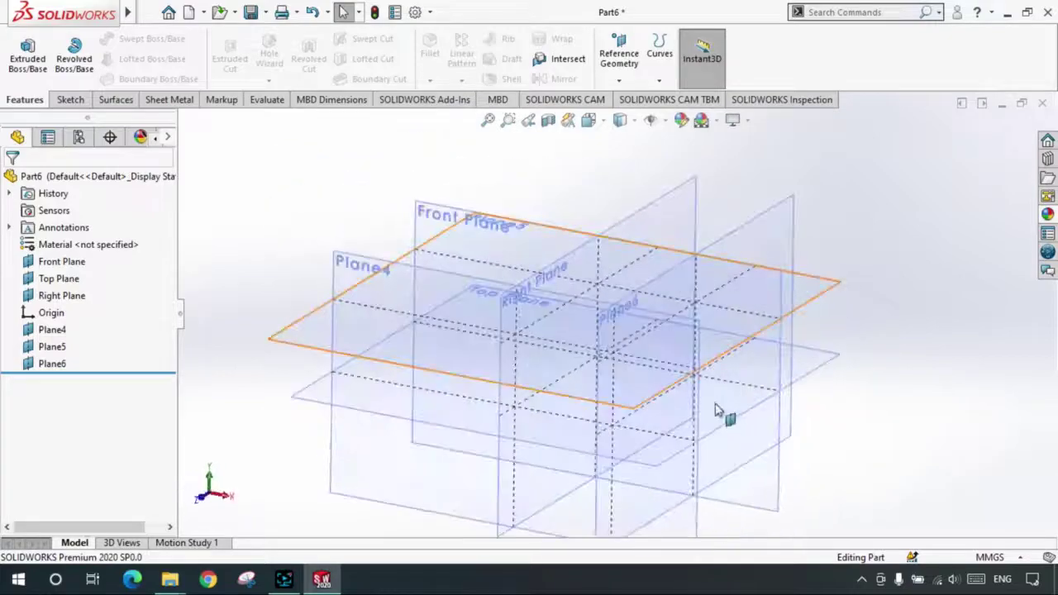
scroll(620, 382, "down", 3)
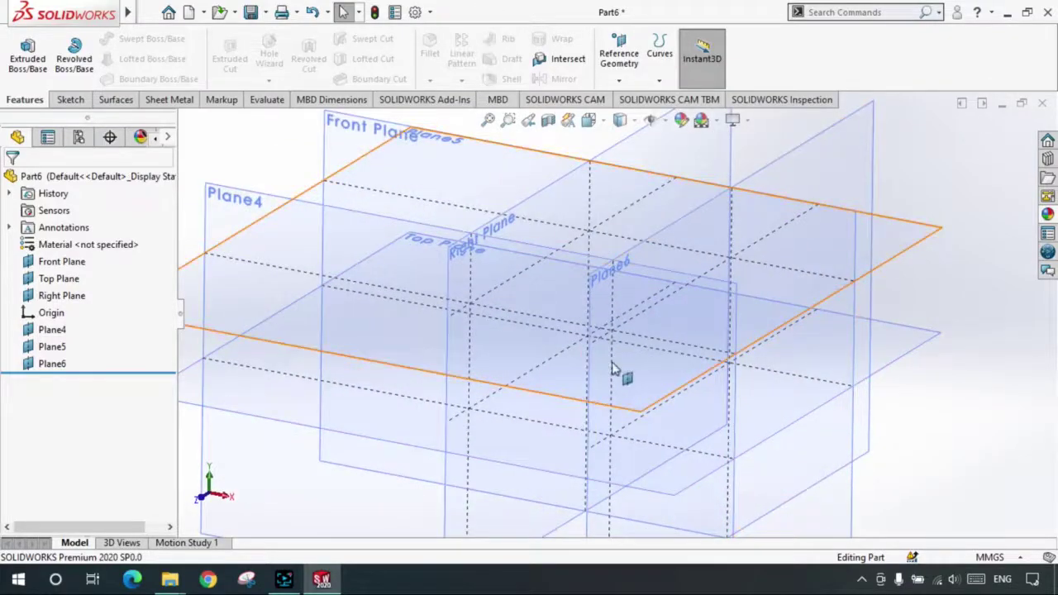
mouse_move(614, 369)
middle_mouse_down()
mouse_move(666, 331)
mouse_move(656, 359)
mouse_move(626, 367)
mouse_move(637, 378)
mouse_move(626, 339)
mouse_move(571, 362)
mouse_move(557, 311)
middle_mouse_up()
mouse_move(511, 344)
middle_mouse_down()
mouse_move(572, 316)
mouse_move(633, 328)
middle_mouse_up()
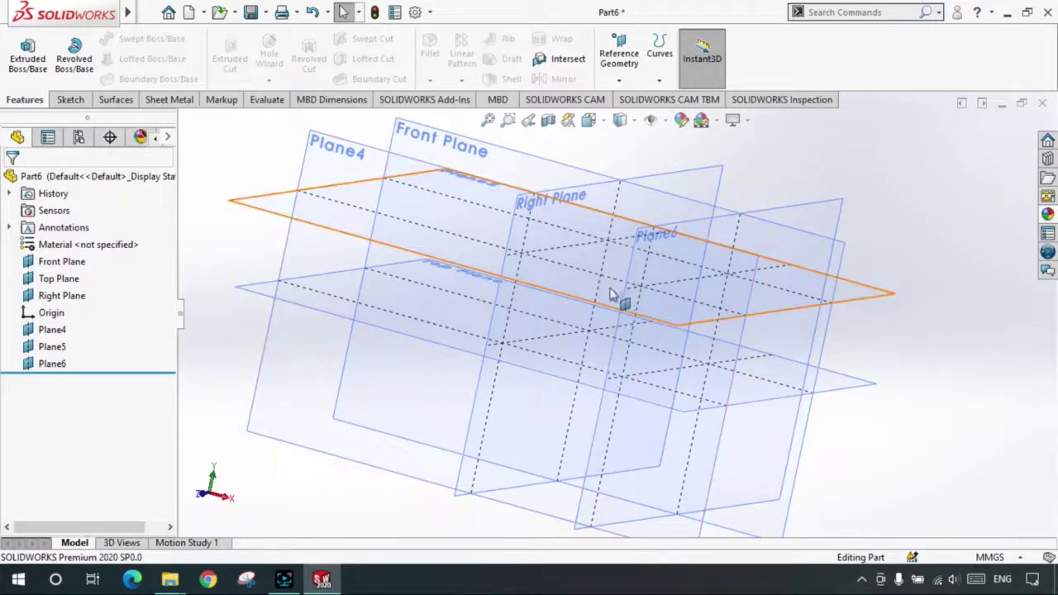
scroll(590, 291, "down", 2)
scroll(638, 295, "up", 2)
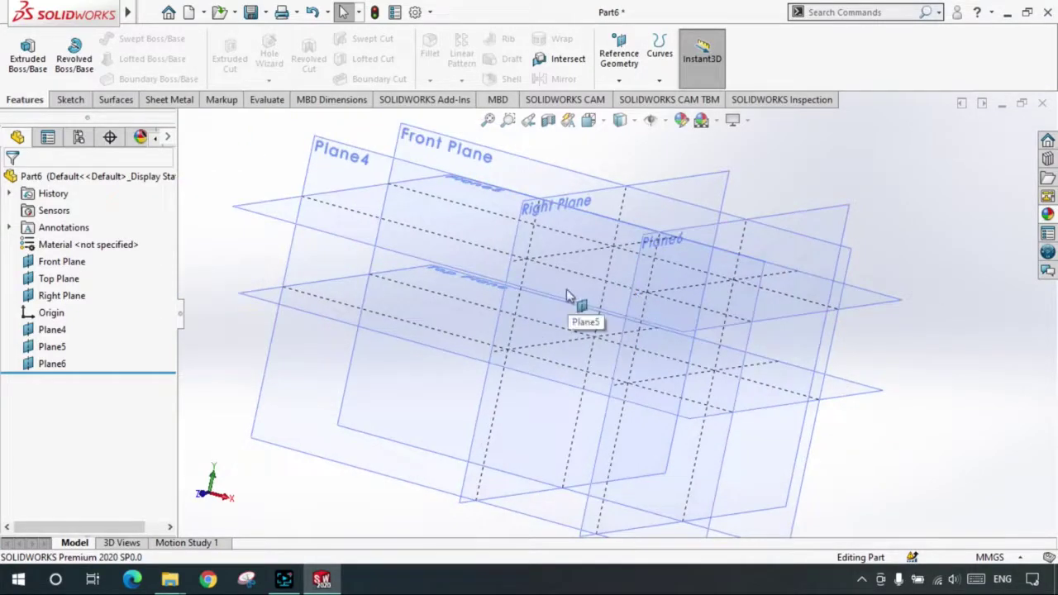
mouse_move(568, 296)
middle_mouse_down()
mouse_move(503, 300)
mouse_move(548, 307)
mouse_move(586, 361)
middle_mouse_up()
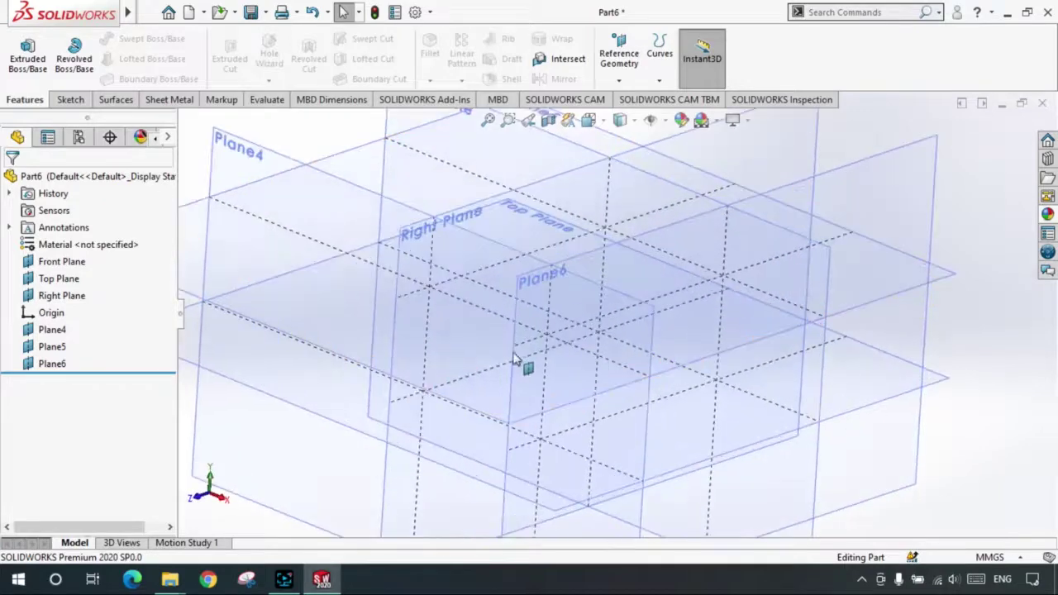
scroll(514, 360, "up", 2)
scroll(512, 364, "up", 2)
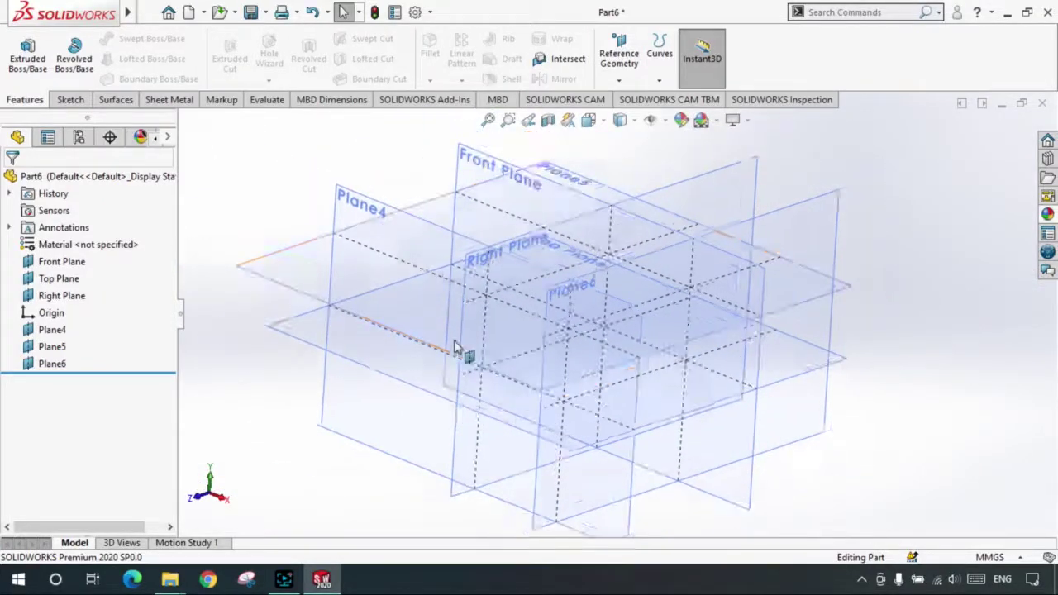
left_click(321, 201)
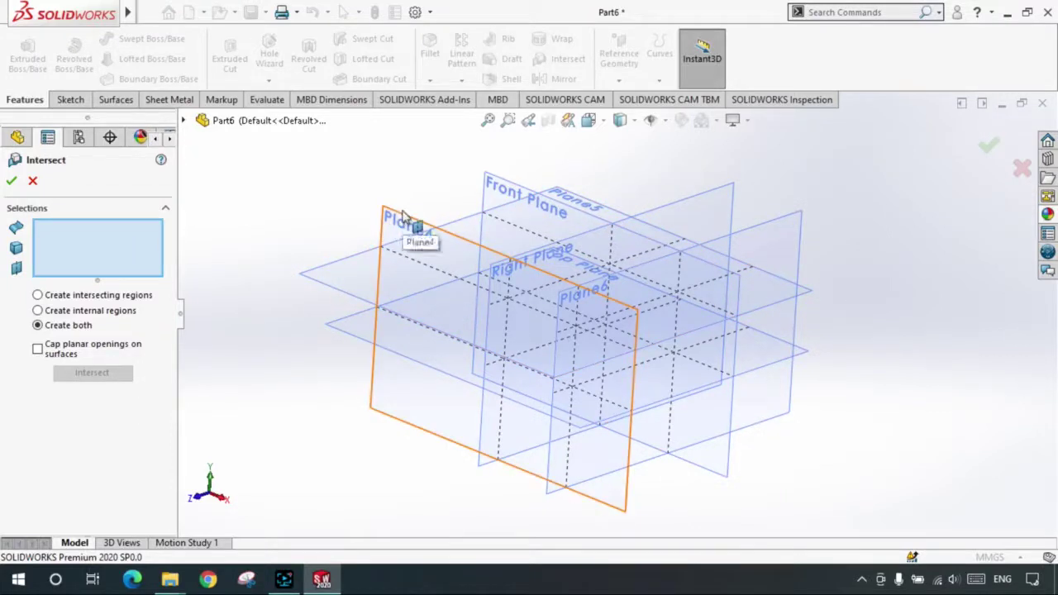
- Select Plane4, Front Plane, Plane5, Right Plane, Plane6 and Top Plane for the intersection
left_click(399, 211)
left_click(510, 176)
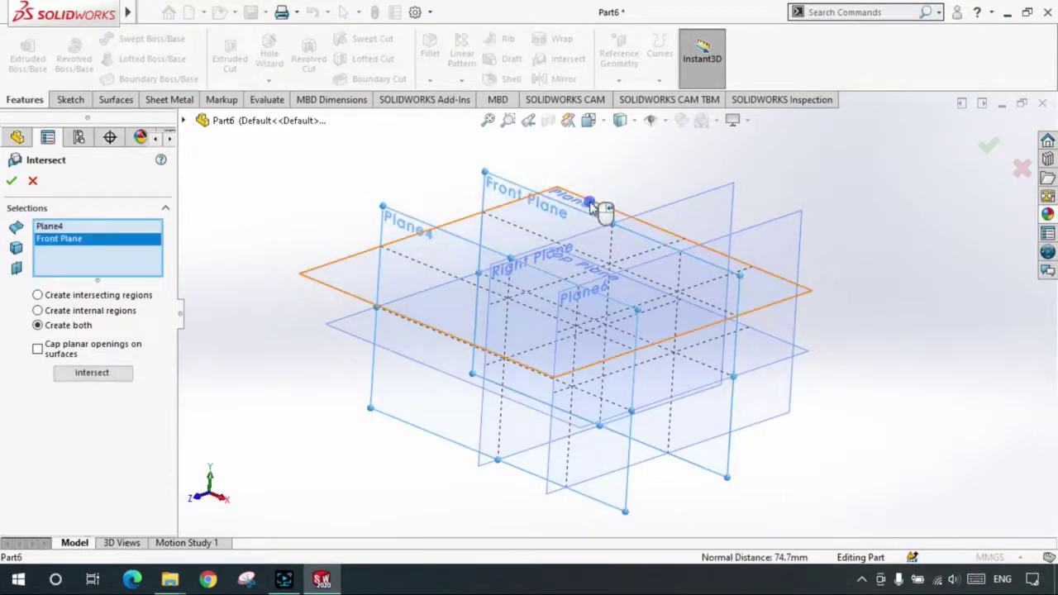
left_click(687, 213)
left_click(734, 234)
left_click(793, 321)
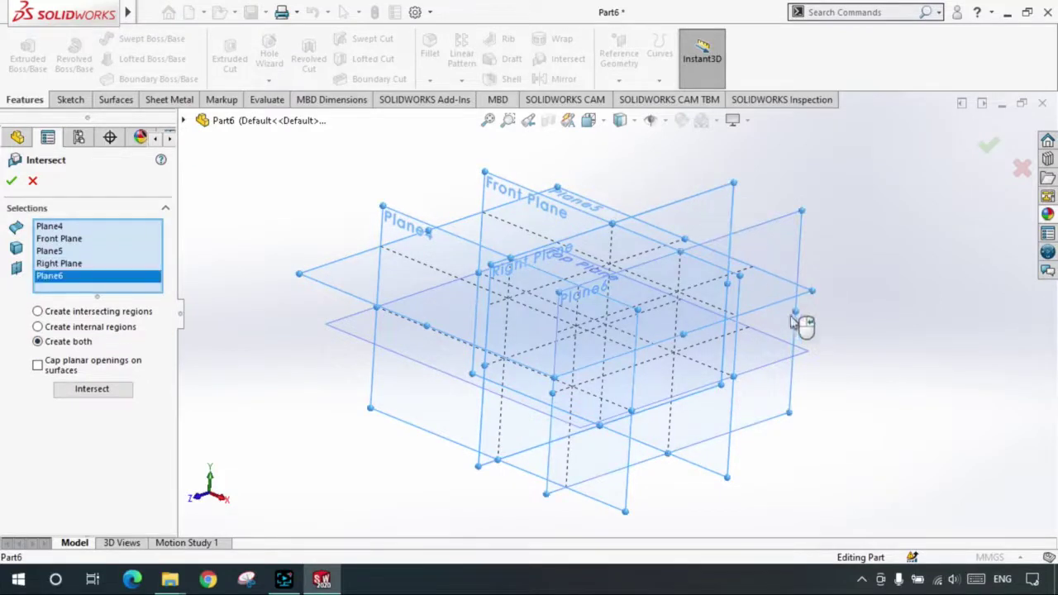
left_click(788, 355)
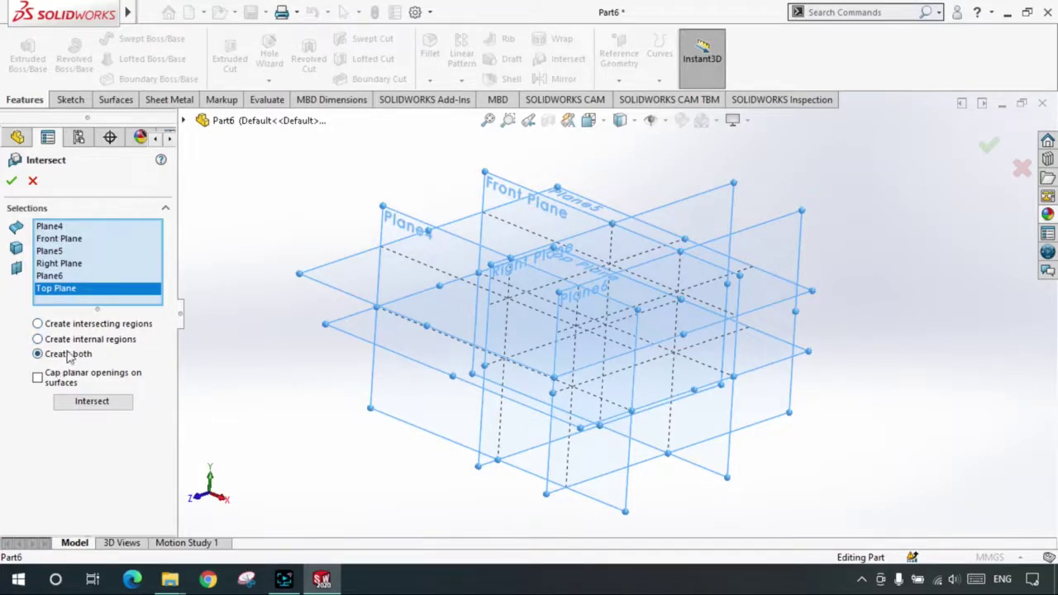
- Compute the intersecting region as a box and accept it, creating Intersect1
left_click(37, 340)
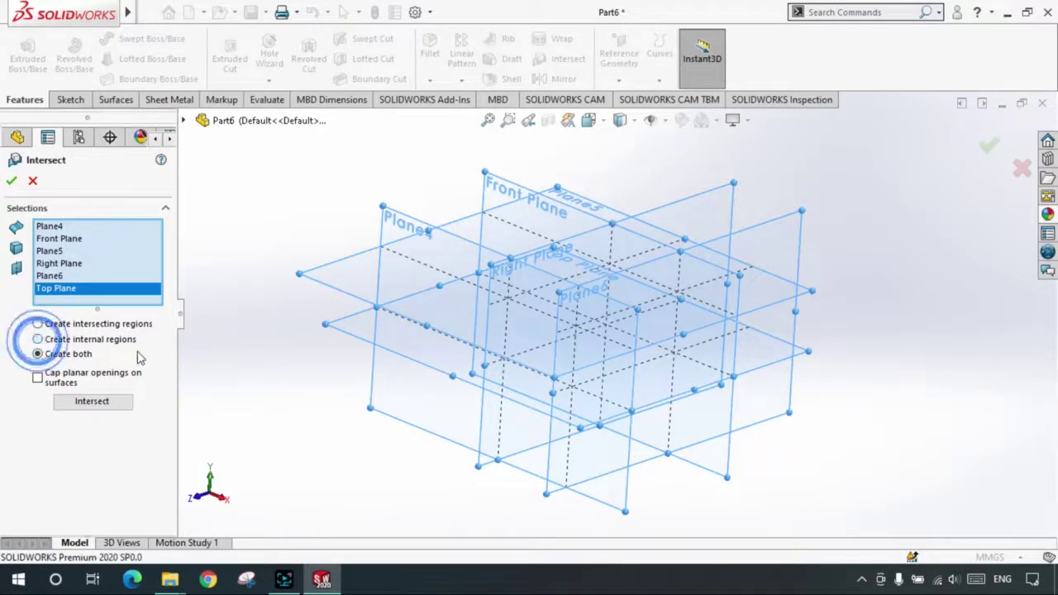
left_click(11, 181)
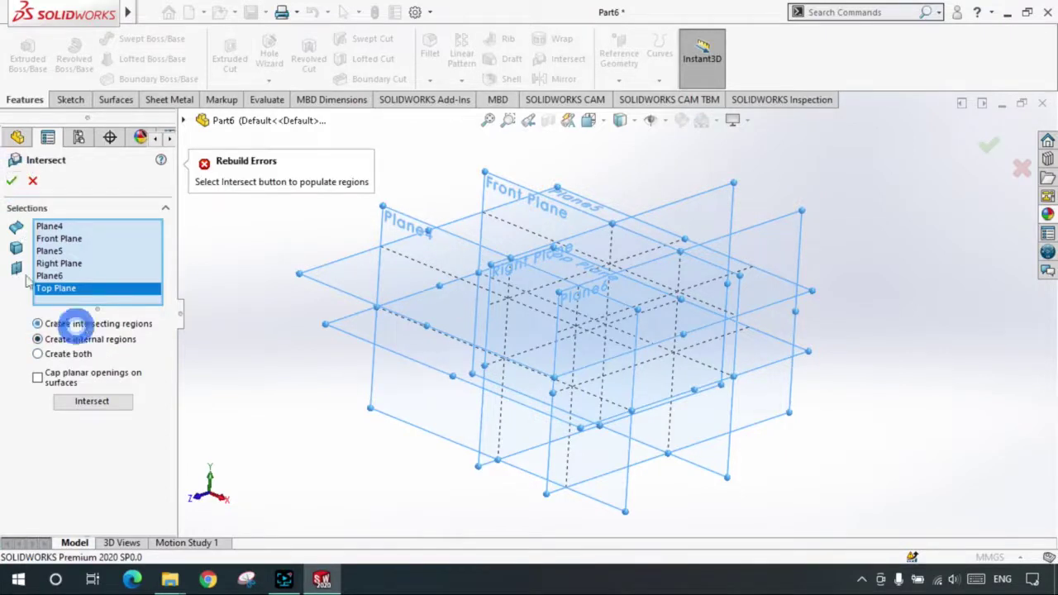
left_click(12, 183)
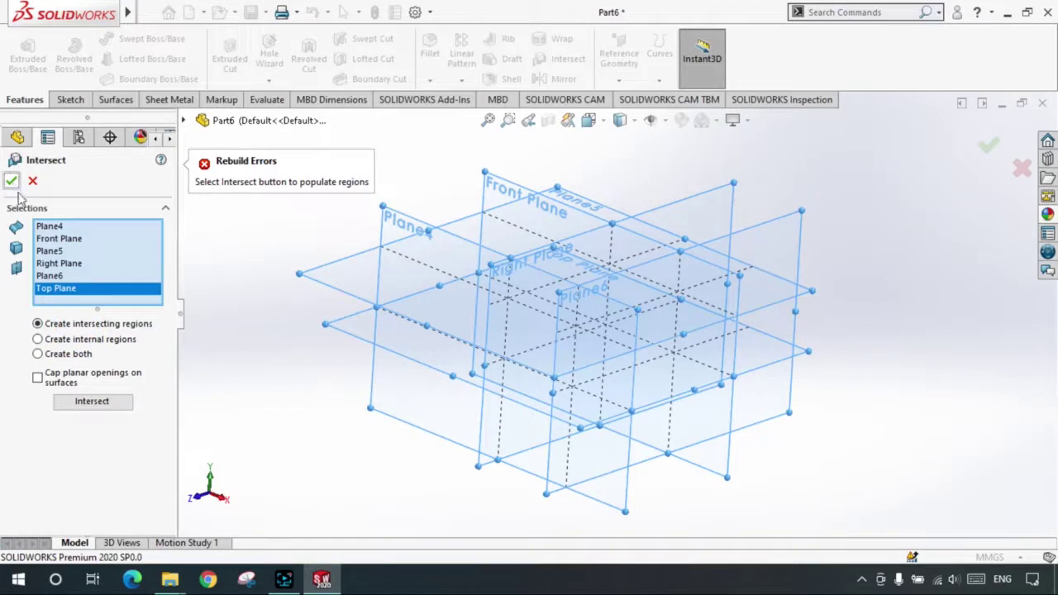
left_click(38, 379)
left_click(38, 379)
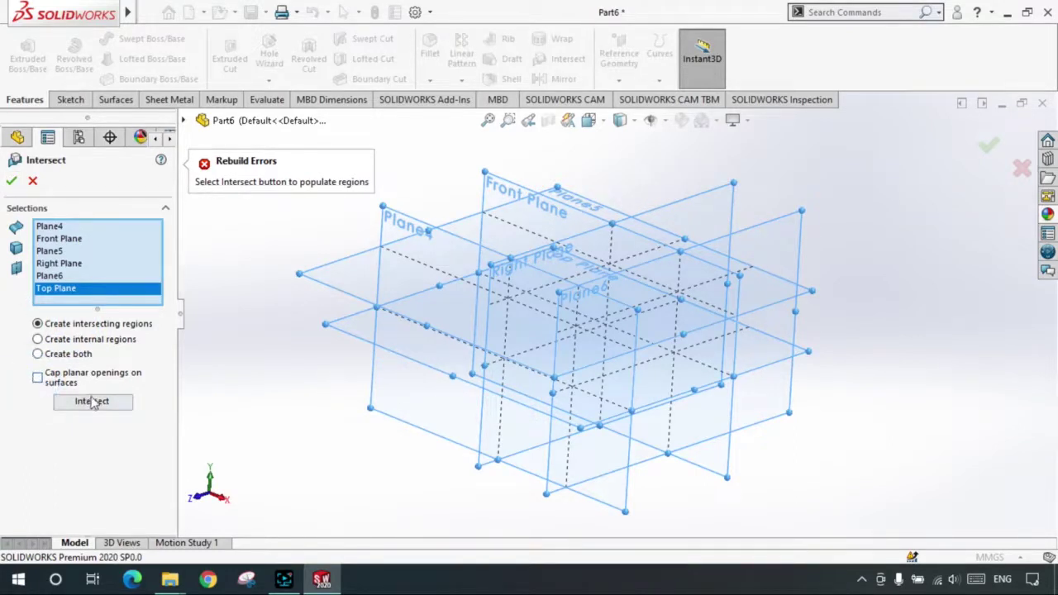
left_click(38, 340)
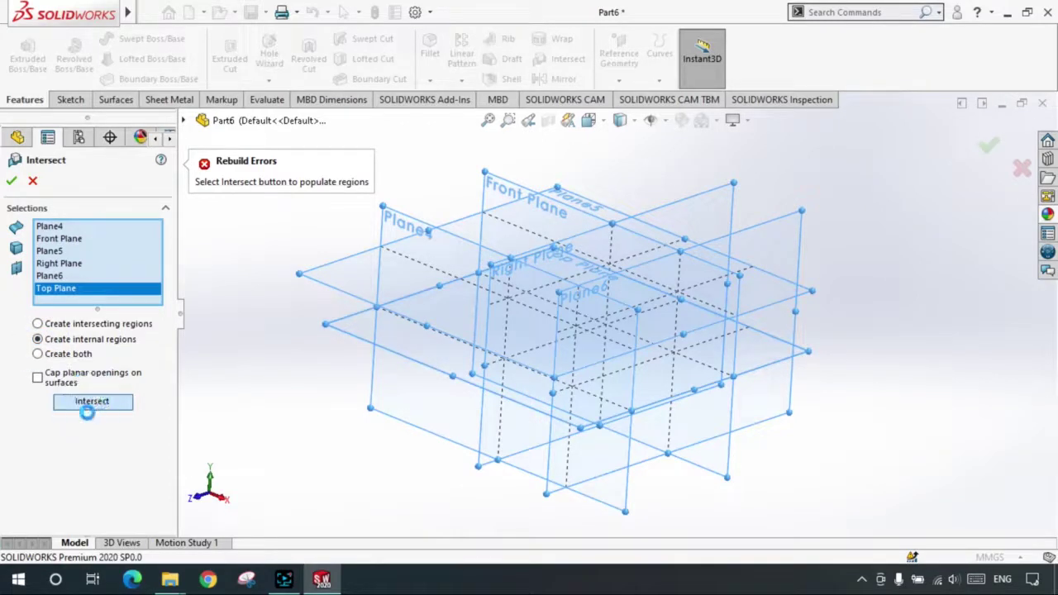
left_click(87, 408)
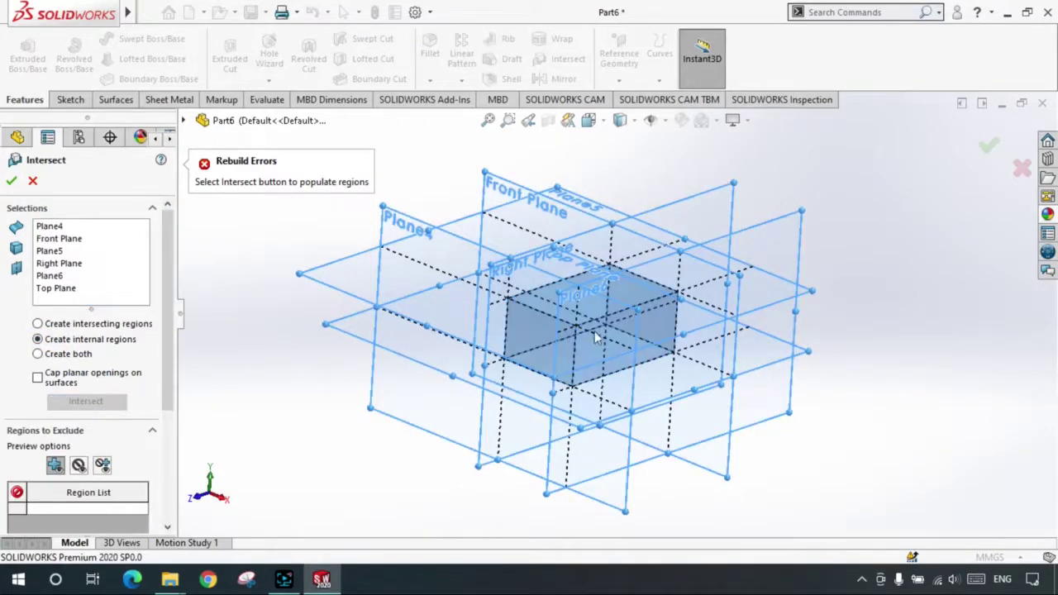
scroll(597, 338, "down", 2)
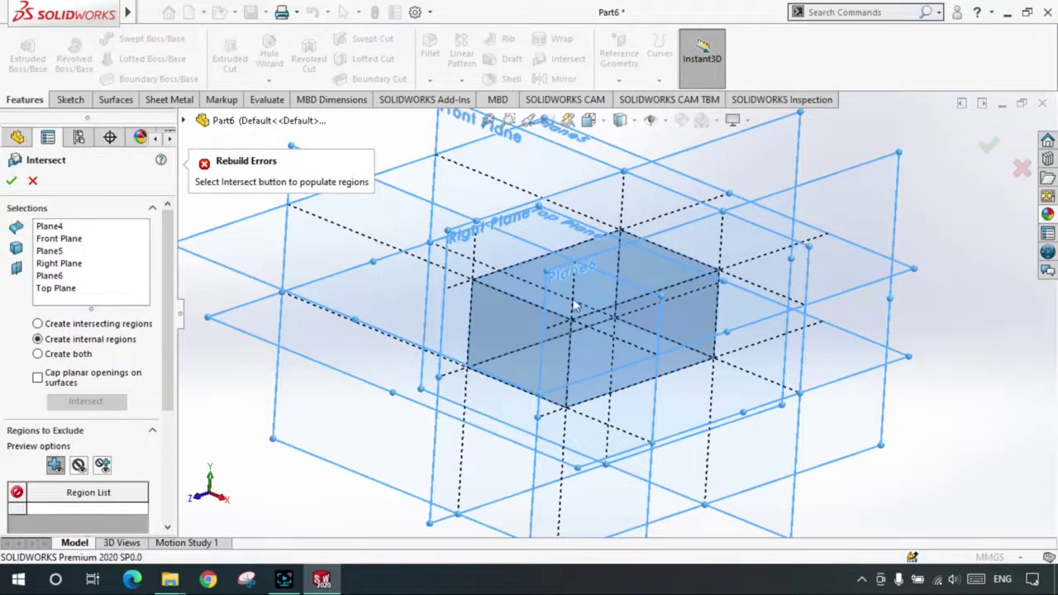
left_click(37, 324)
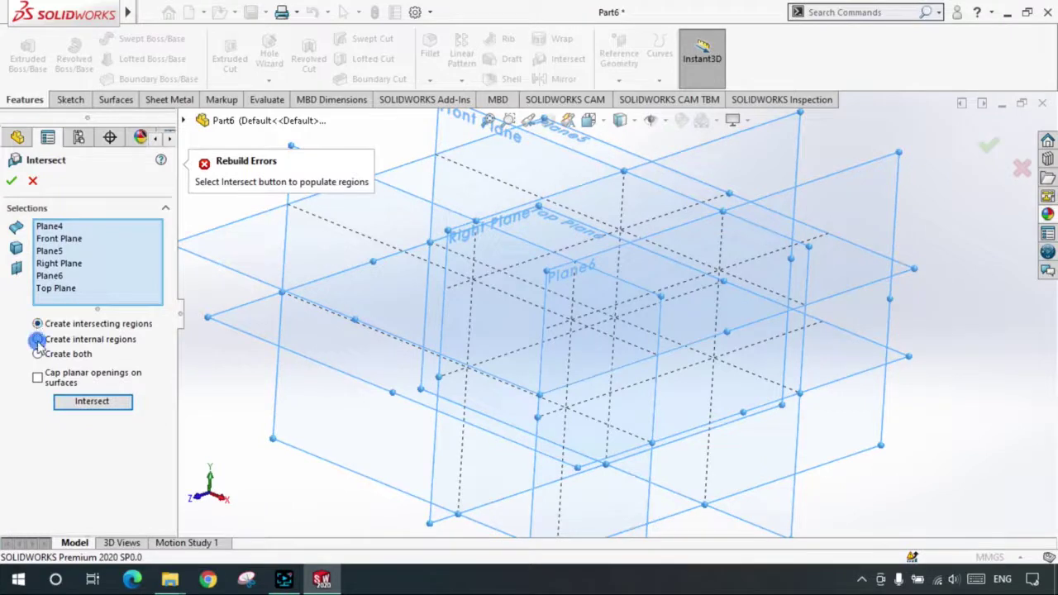
left_click(37, 340)
left_click(37, 324)
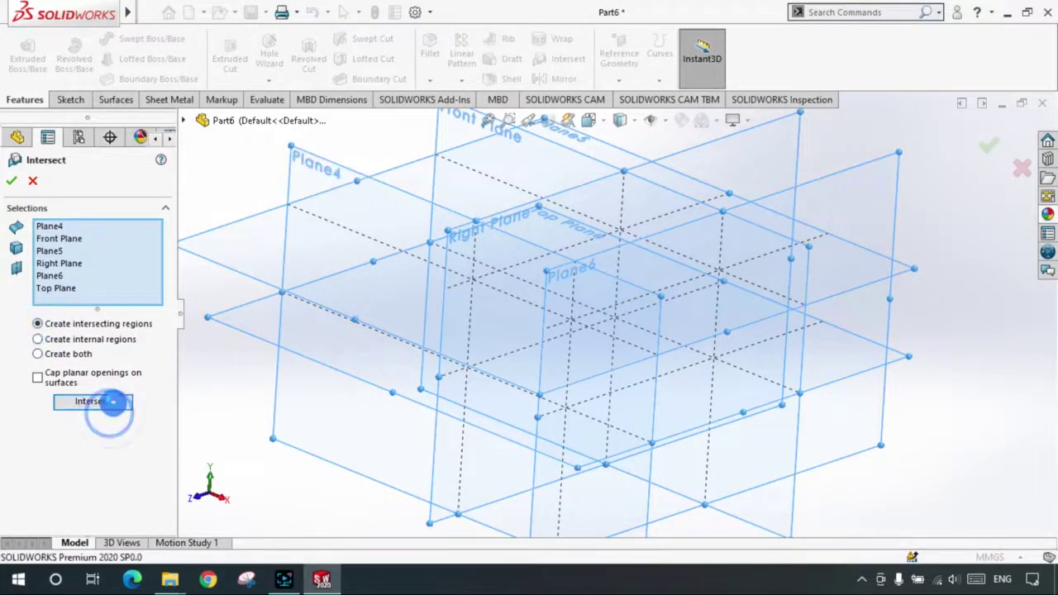
left_click(107, 402)
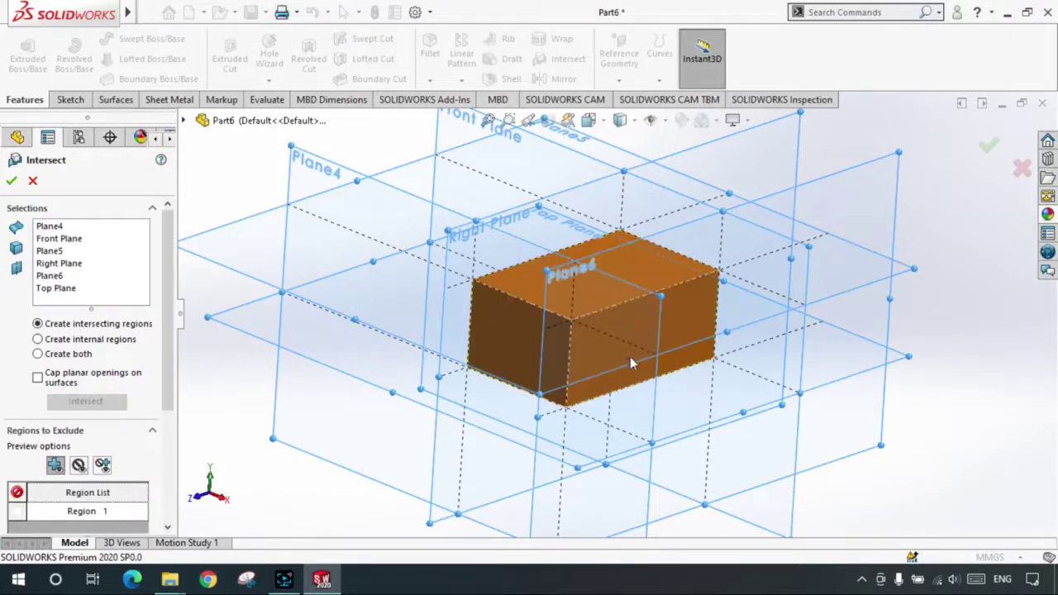
left_click(10, 182)
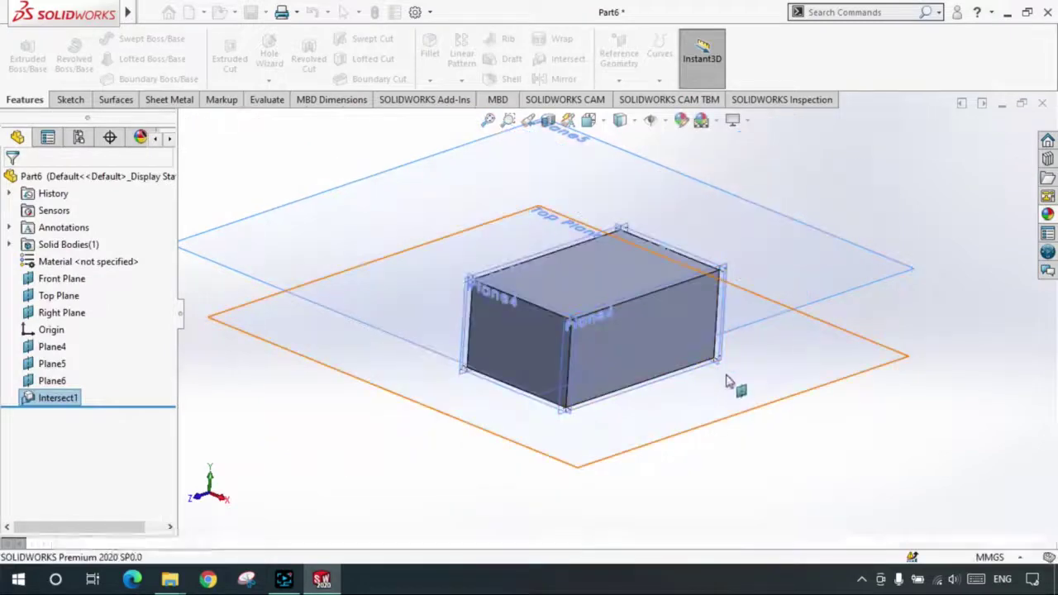
mouse_move(726, 381)
middle_mouse_down()
mouse_move(544, 296)
mouse_move(496, 335)
middle_mouse_up()
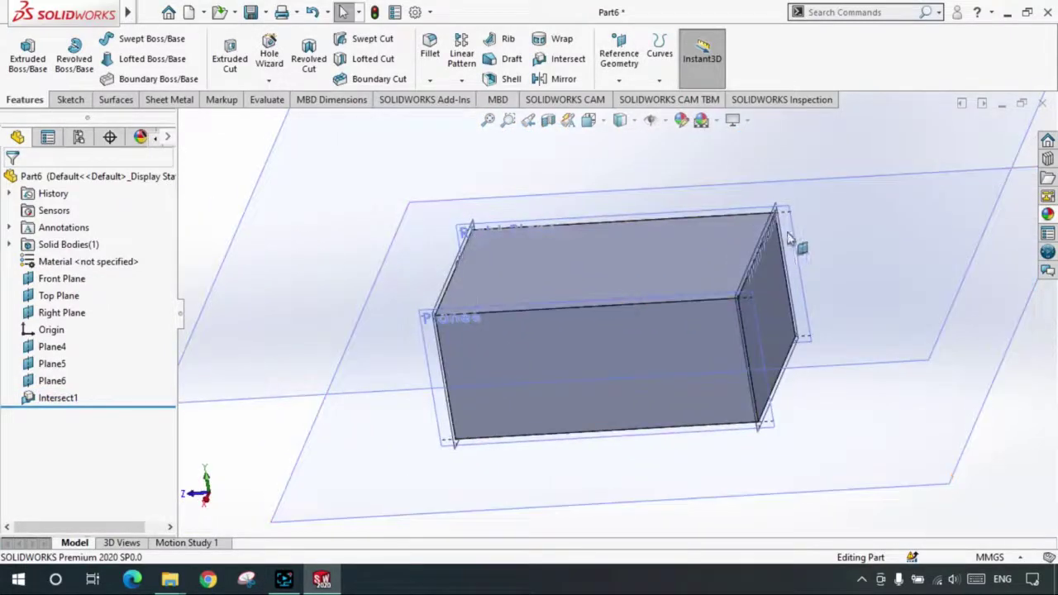
scroll(615, 314, "up", 2)
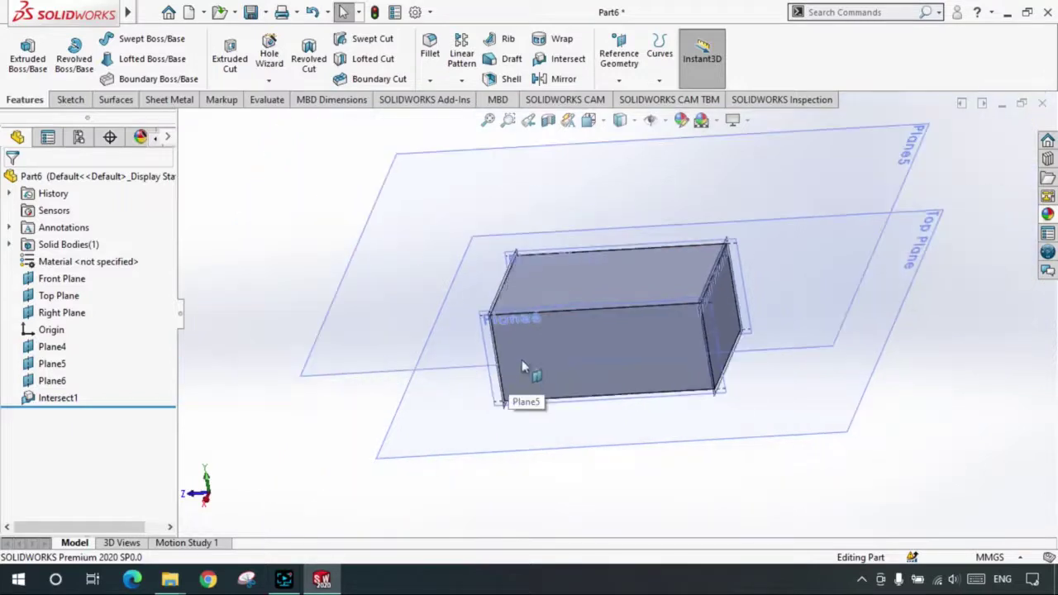
middle_click_drag(523, 367, 588, 309)
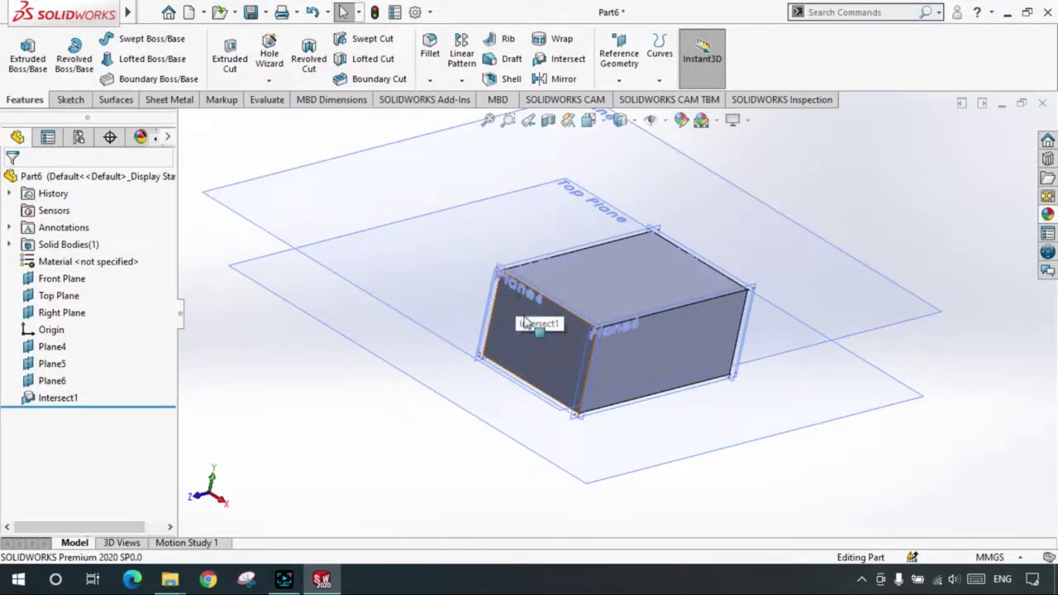
scroll(519, 314, "up", 2)
scroll(537, 331, "down", 2)
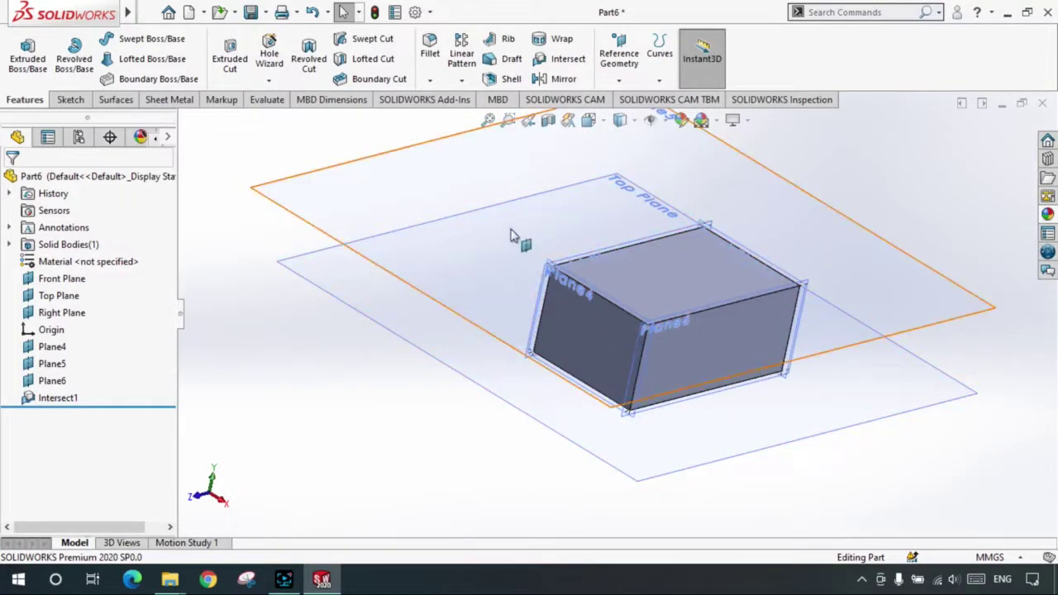
key("f")
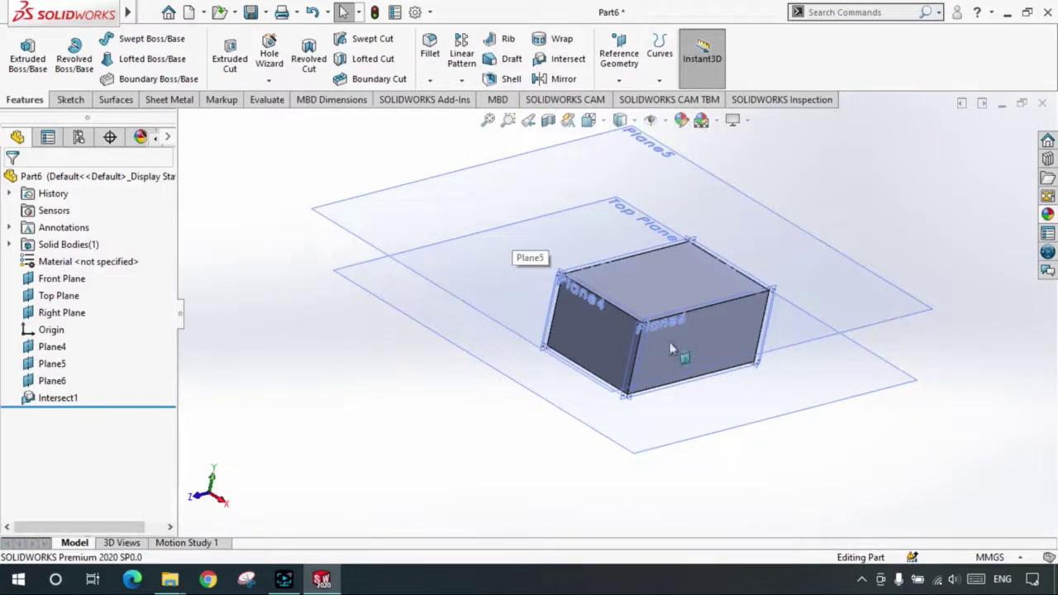
mouse_move(671, 349)
middle_mouse_down()
mouse_move(727, 348)
mouse_move(710, 339)
middle_mouse_up()
scroll(697, 358, "down", 2)
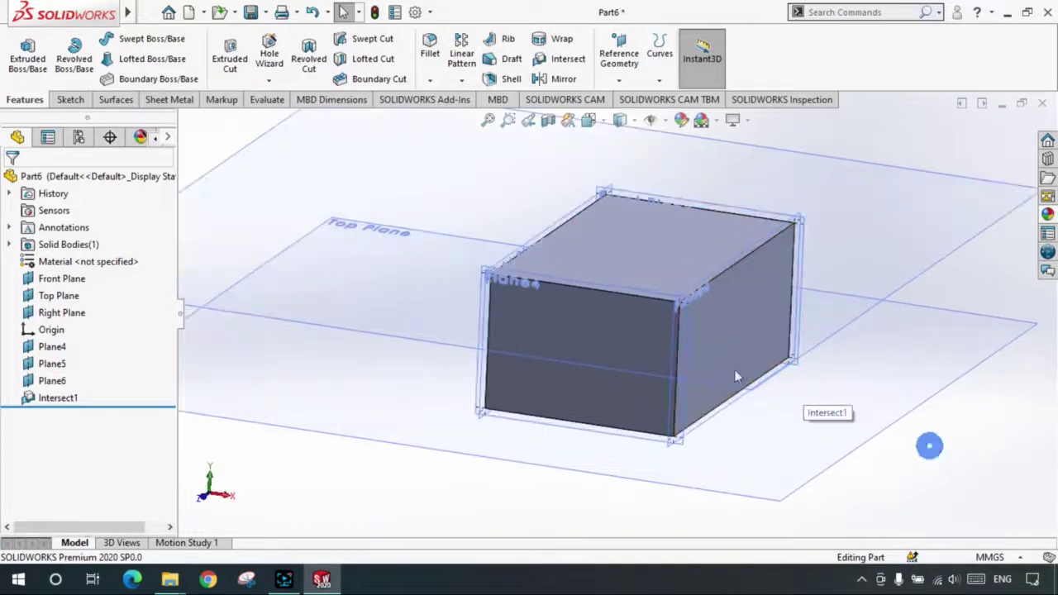
- Delete Intersect1 and the extra planes Plane4, Plane5 and Plane6
left_click(47, 401)
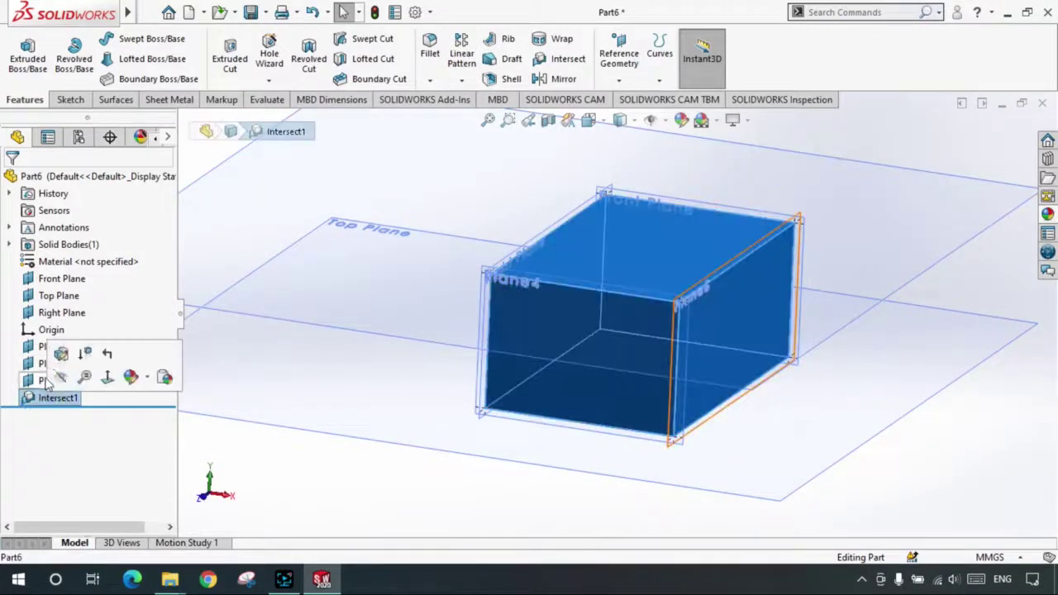
key("Delete")
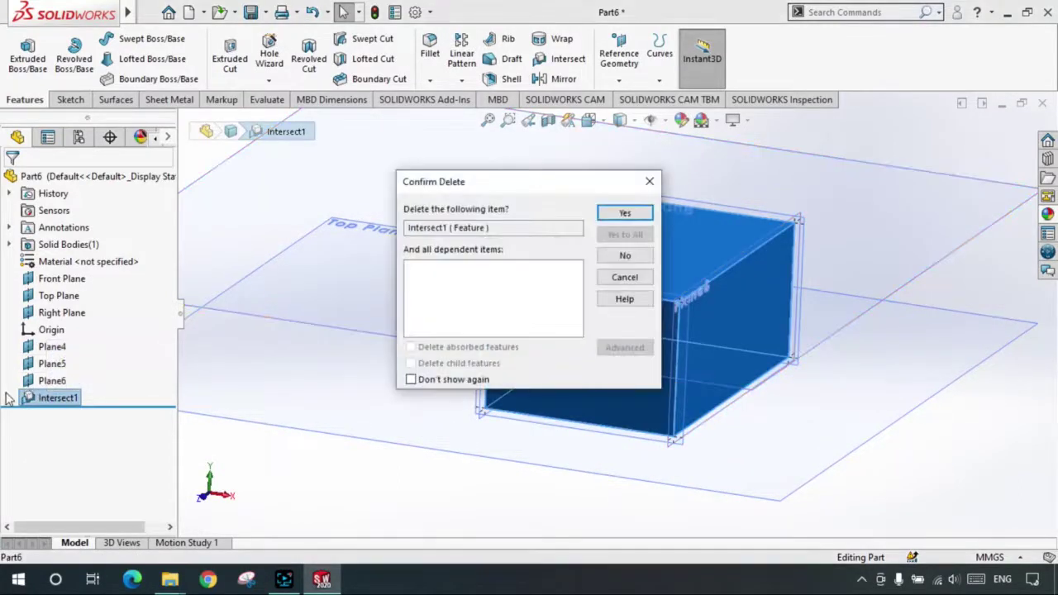
key("Return")
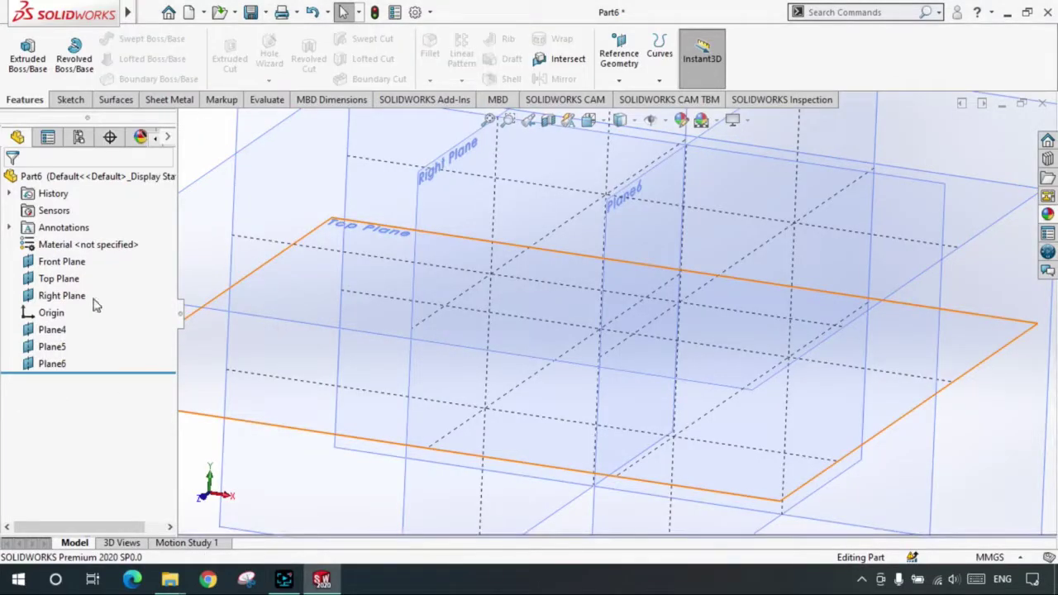
left_click(87, 331)
left_click(52, 363, "shift")
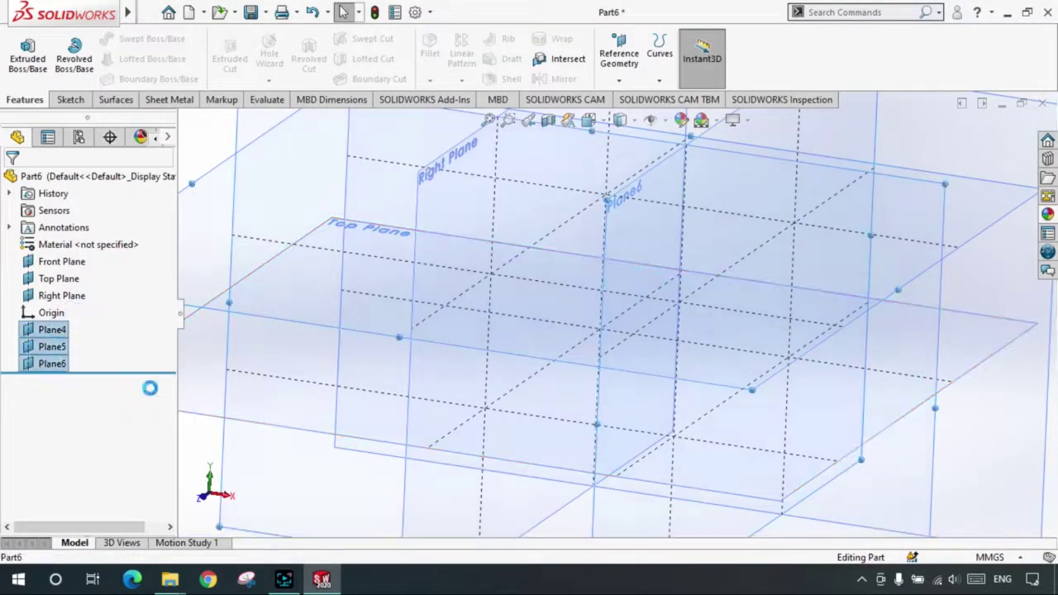
key("Delete")
key("Return")
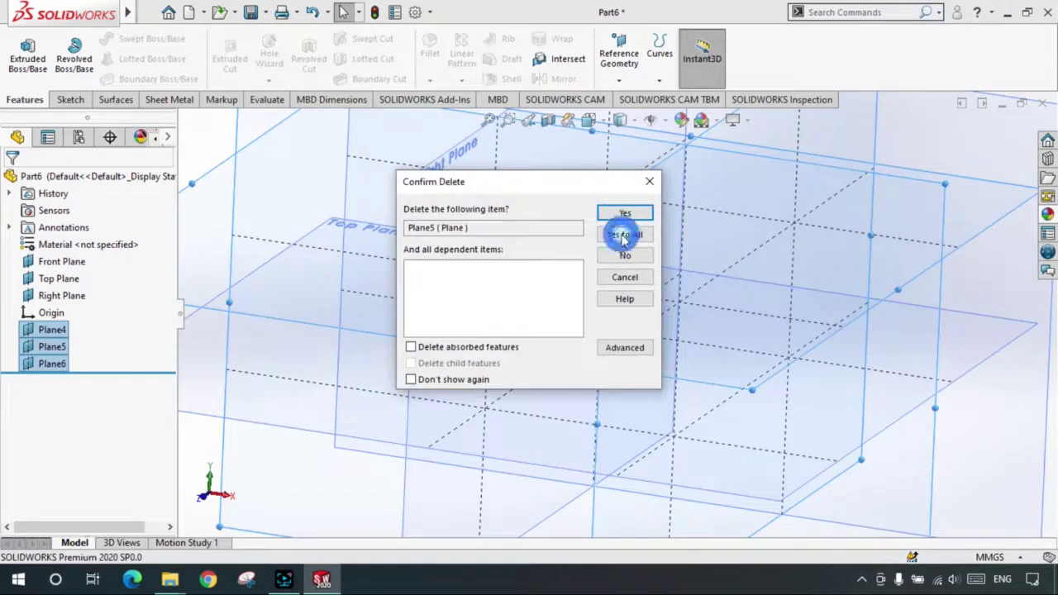
left_click(624, 236)
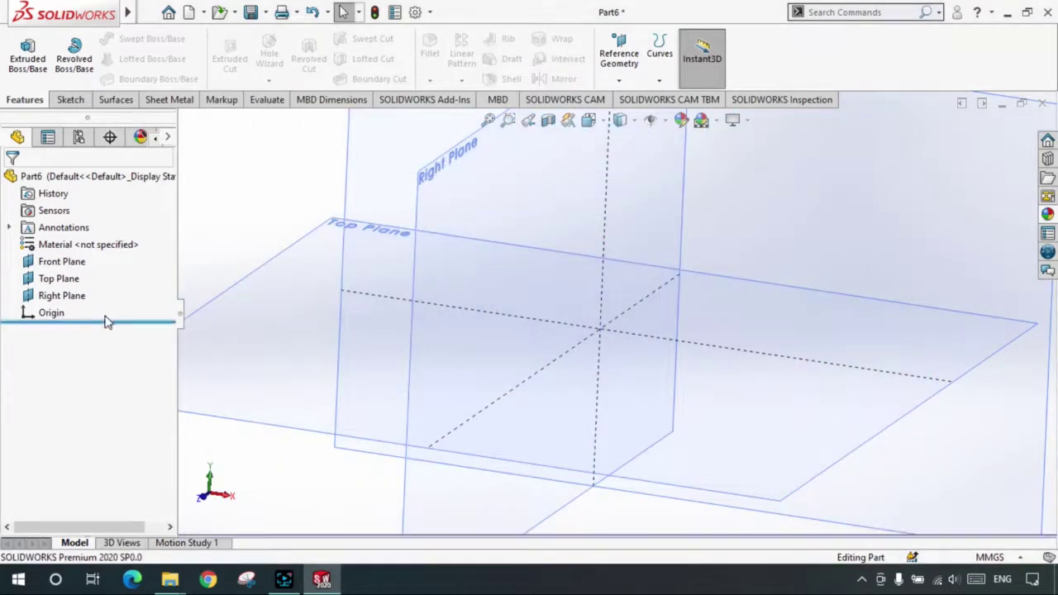
- Hide the Right and Front planes, keeping only the Top Plane visible
left_click(62, 295)
left_click(106, 269)
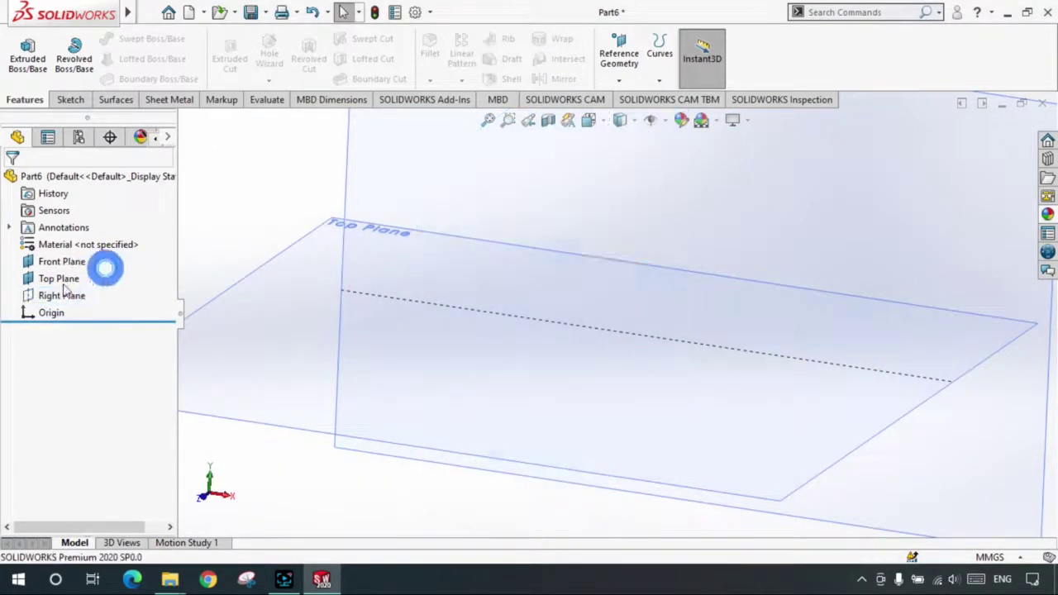
left_click(51, 279)
left_click(103, 258)
left_click(56, 261)
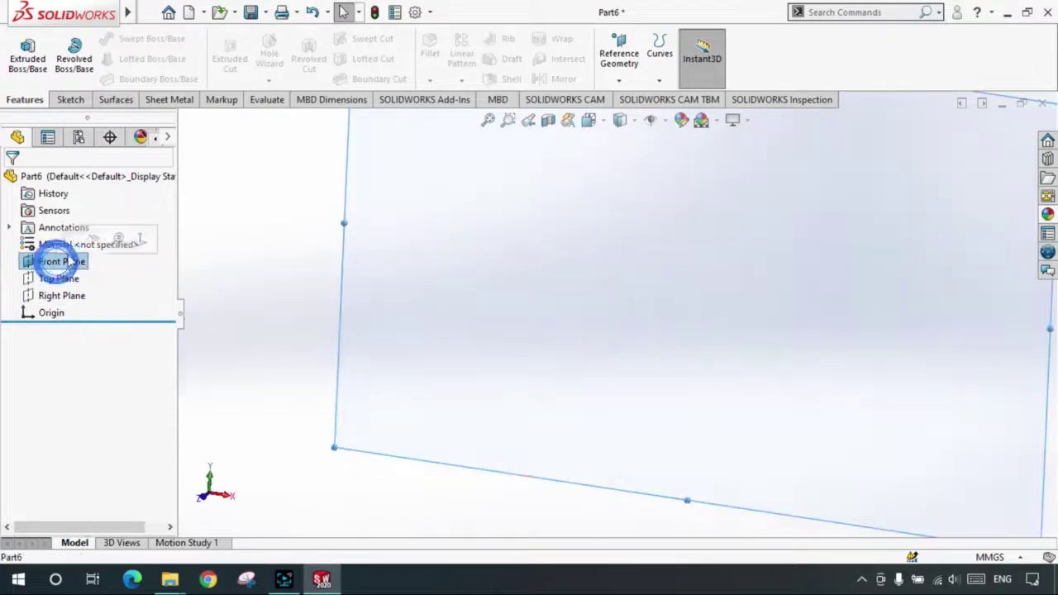
left_click(101, 239)
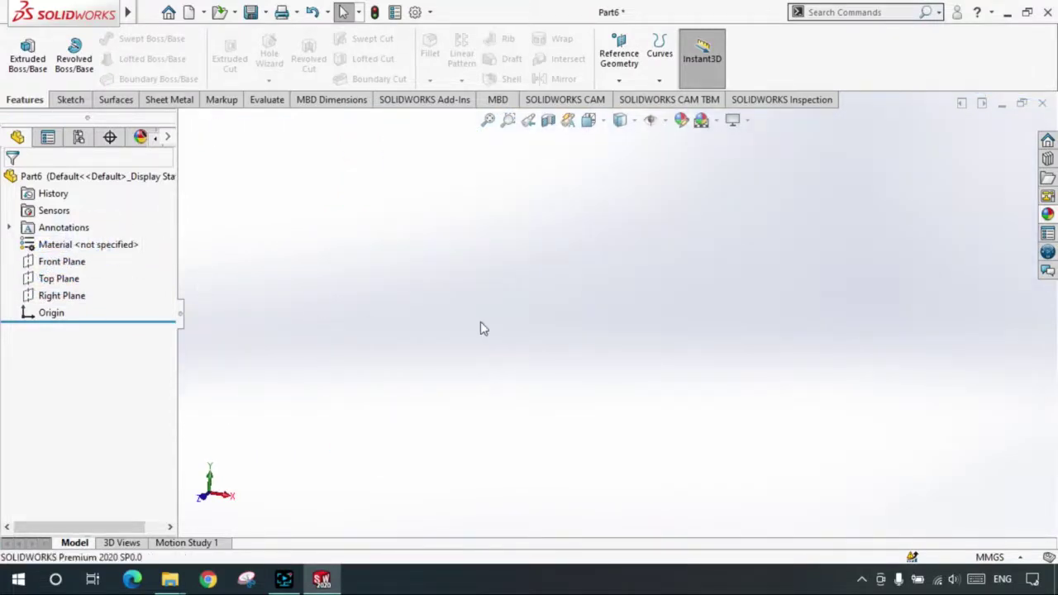
left_click(77, 263)
left_click(59, 279)
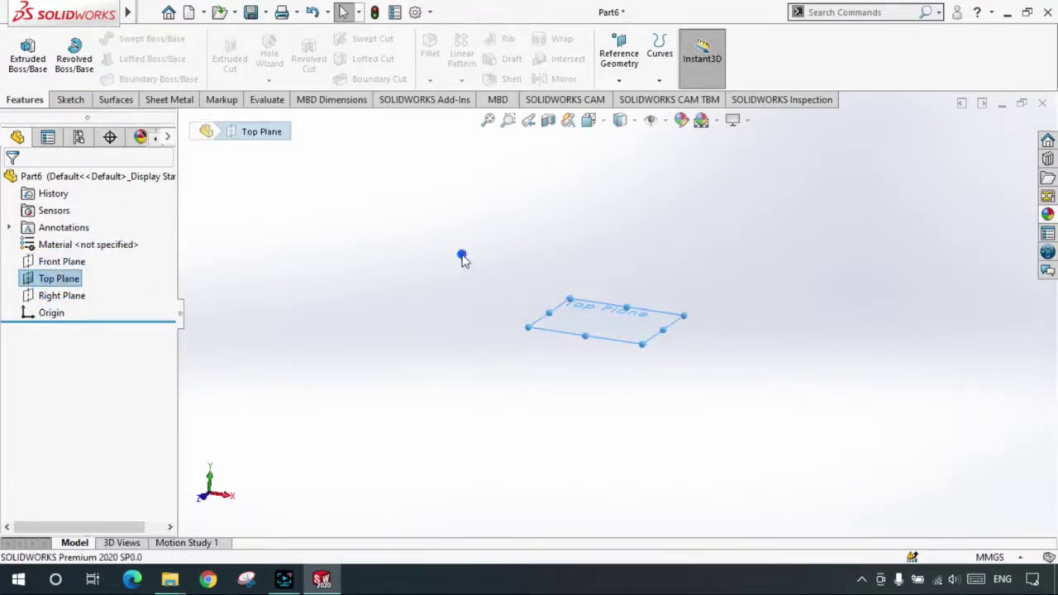
left_click(461, 256)
scroll(657, 281, "down", 3)
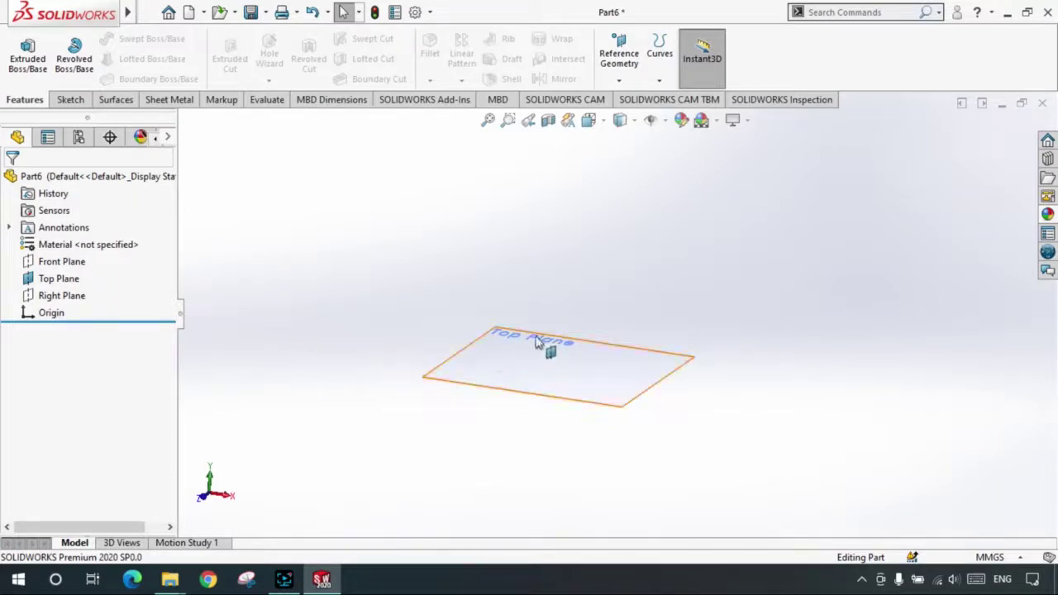
scroll(491, 326, "down", 2)
scroll(708, 438, "down", 1)
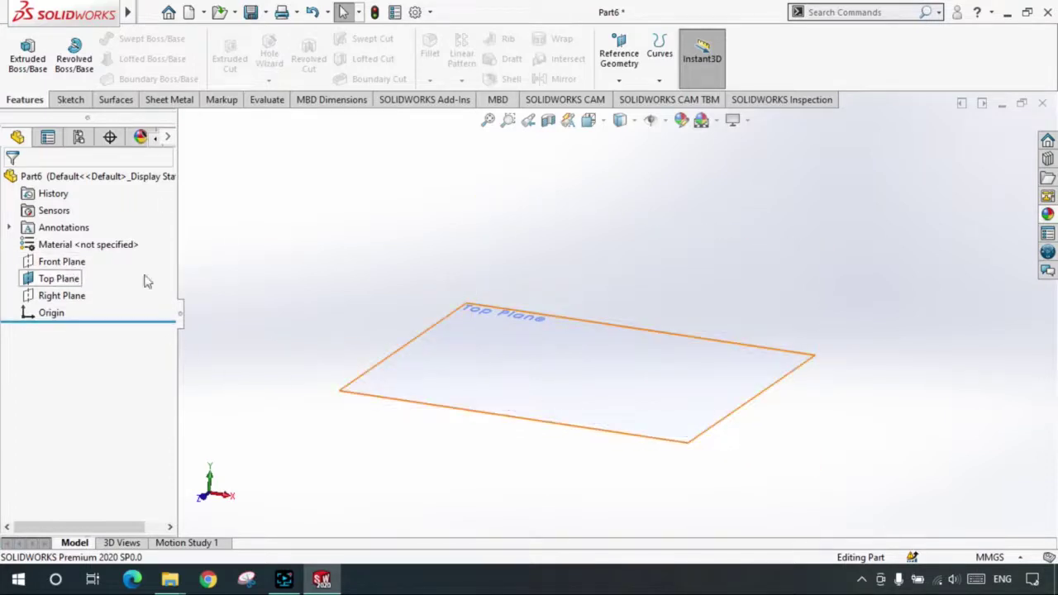
left_click(244, 267)
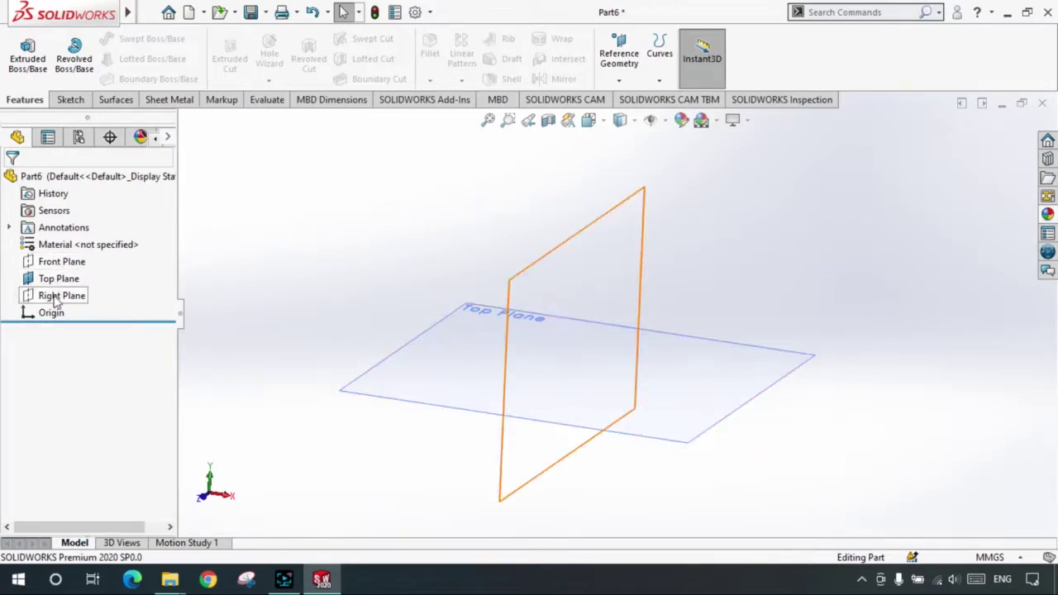
- Start a sketch on the Top Plane with the Centerline tool, viewed straight down
left_click(71, 100)
left_click(21, 49)
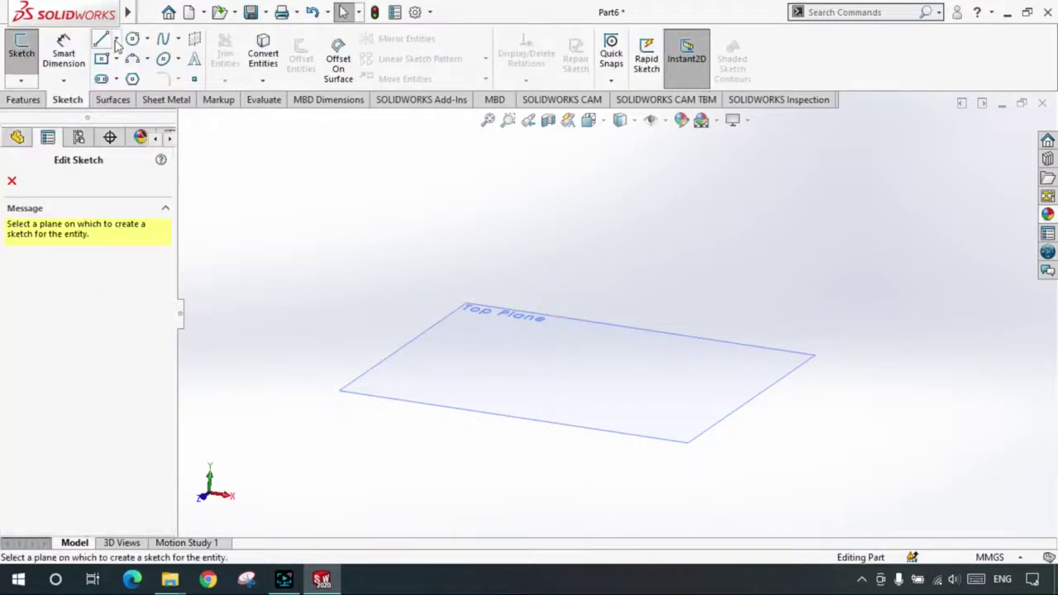
left_click(117, 40)
left_click(136, 74)
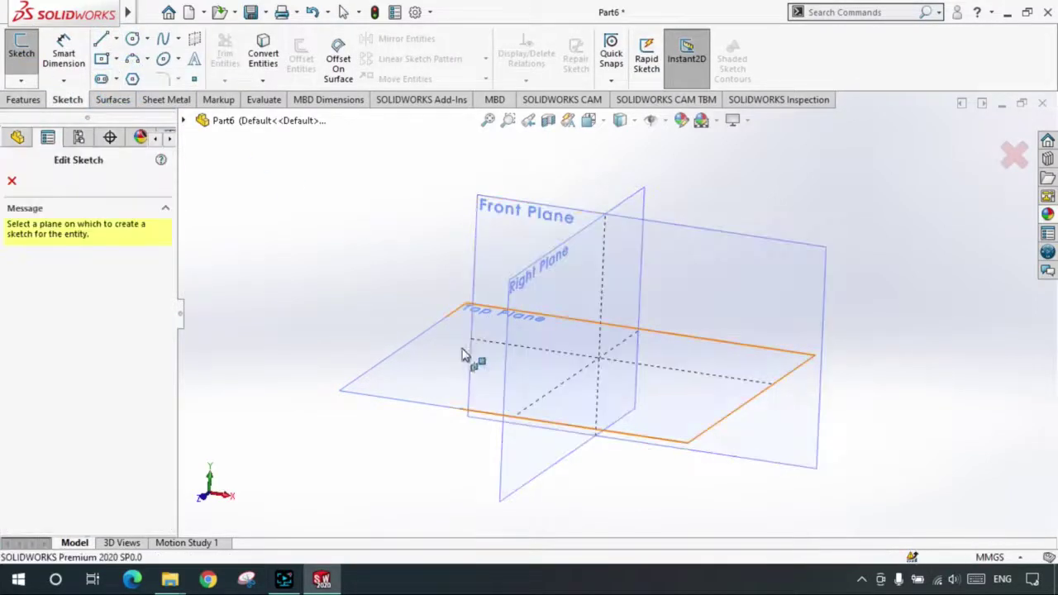
left_click(381, 378)
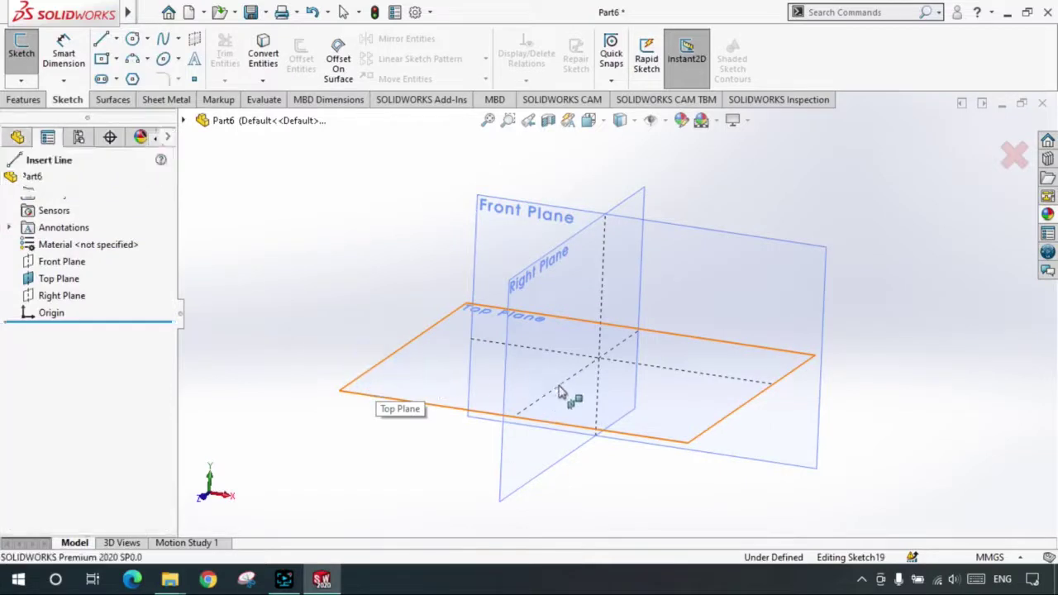
key("ctrl+8")
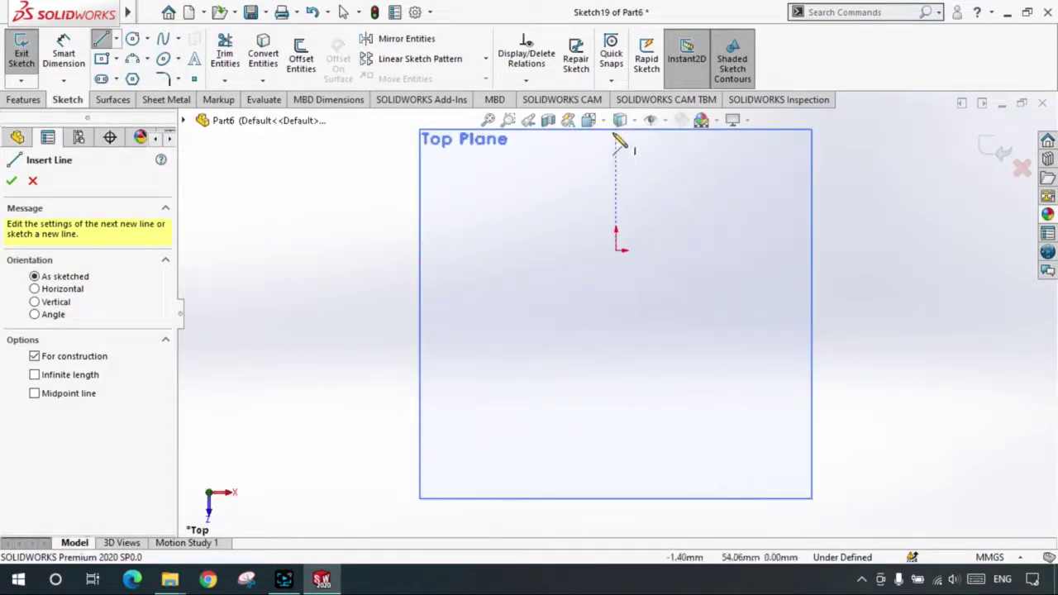
key("z")
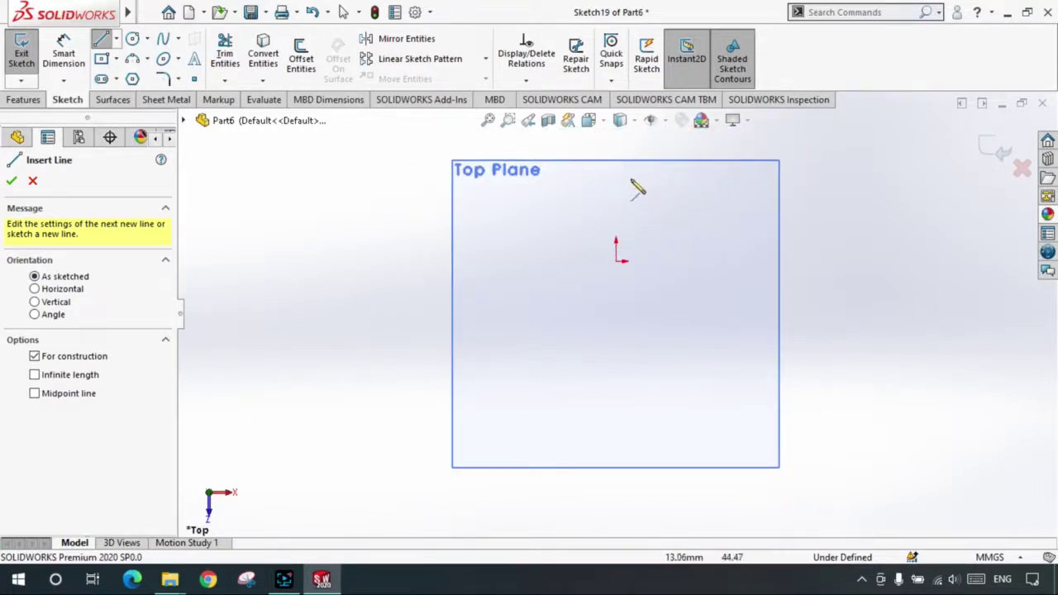
- Draw a vertical centerline through the origin and exit the sketch as Sketch19
left_click(615, 162)
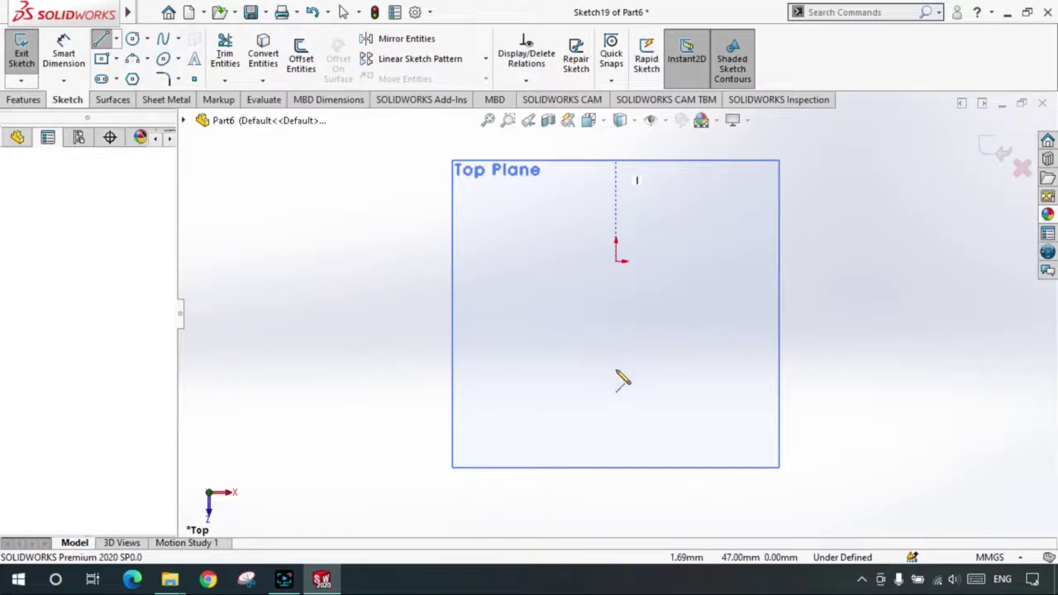
left_click(616, 402)
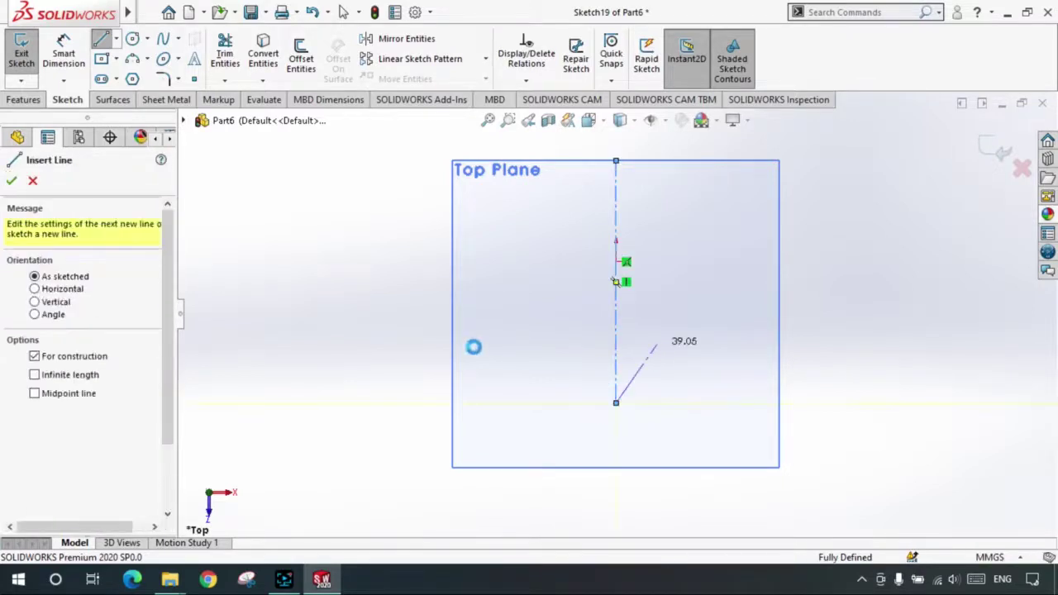
key("Escape")
key("z")
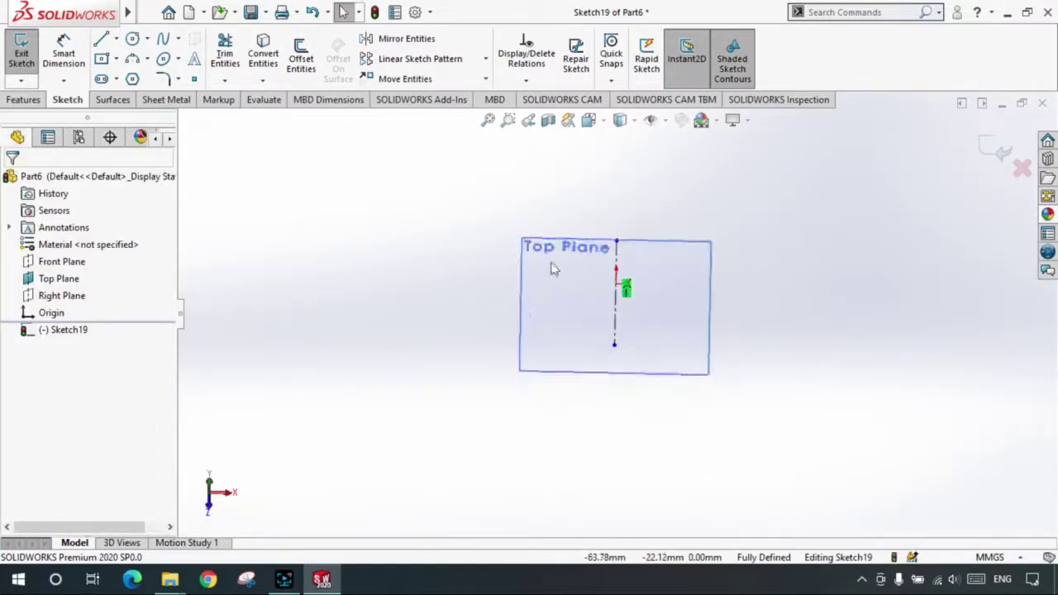
mouse_move(554, 269)
middle_mouse_down()
mouse_move(551, 208)
mouse_move(538, 208)
mouse_move(631, 253)
middle_mouse_up()
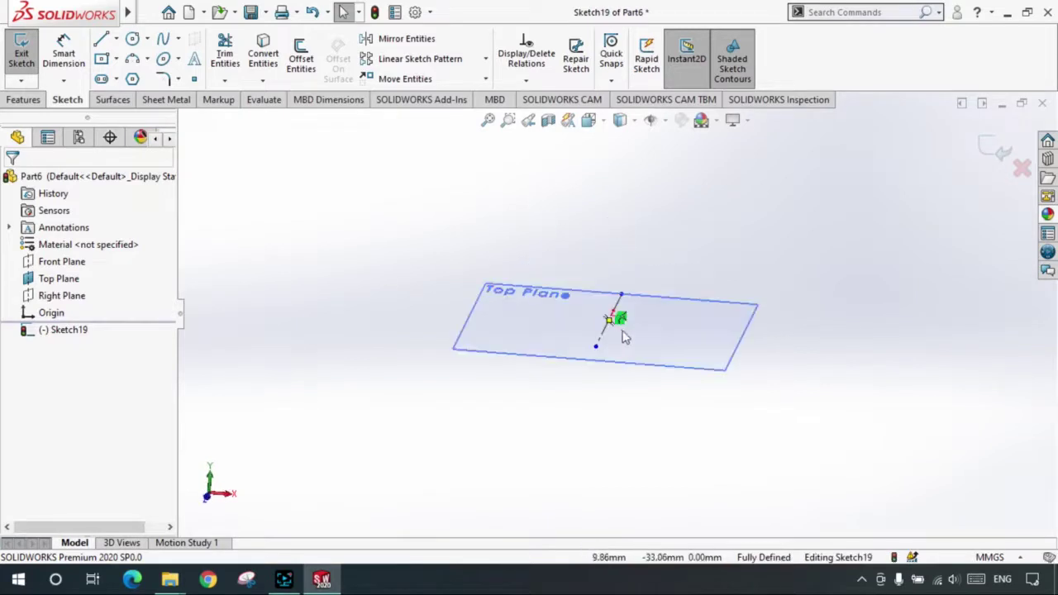
mouse_move(624, 337)
middle_mouse_down()
mouse_move(626, 264)
mouse_move(590, 347)
mouse_move(673, 326)
middle_mouse_up()
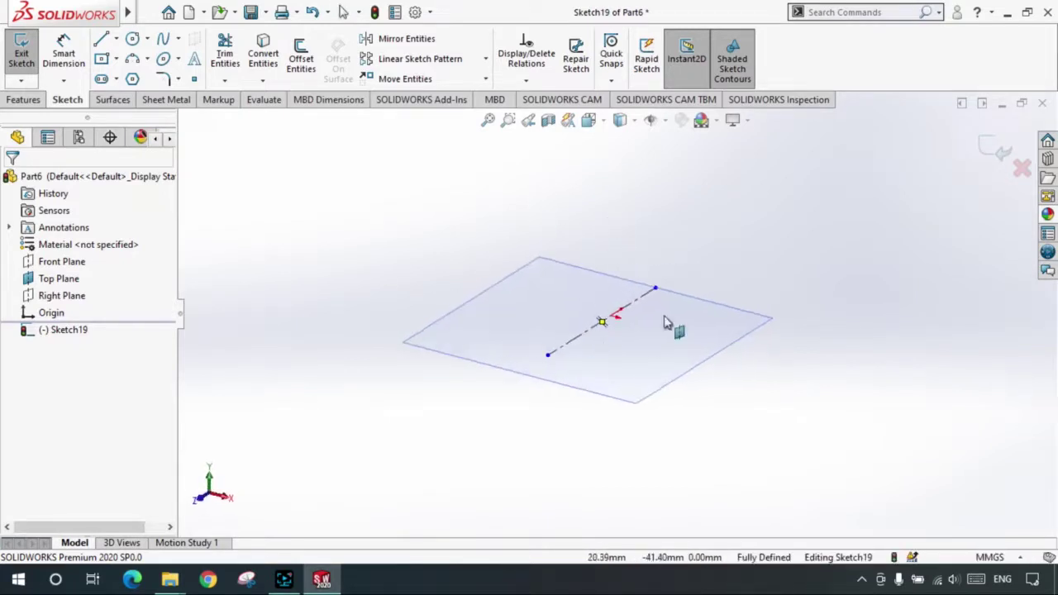
left_click(1001, 149)
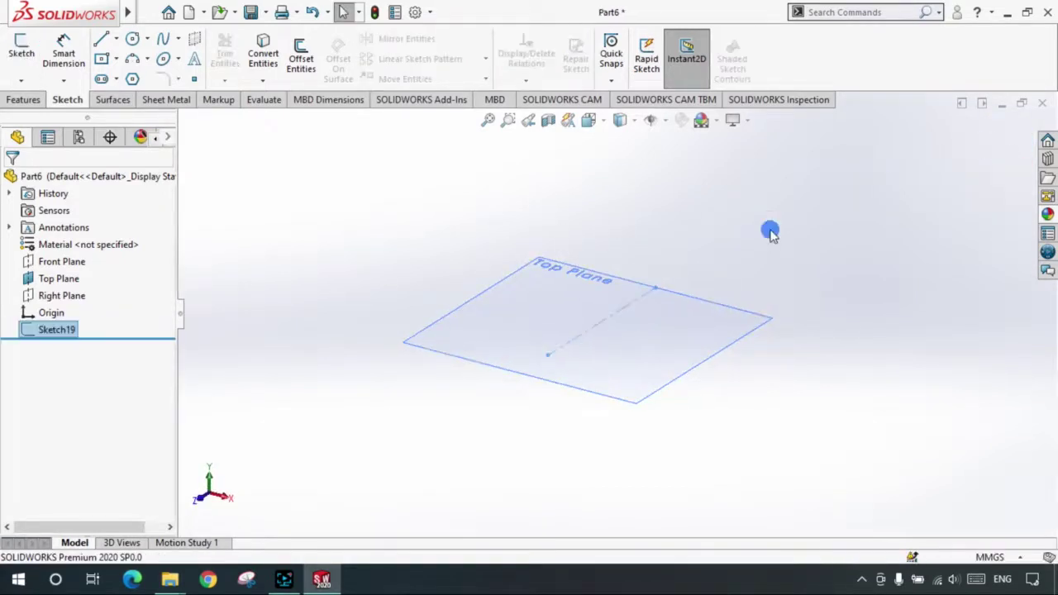
left_click(770, 233)
scroll(596, 193, "up", 1)
scroll(463, 222, "up", 1)
scroll(421, 239, "down", 1)
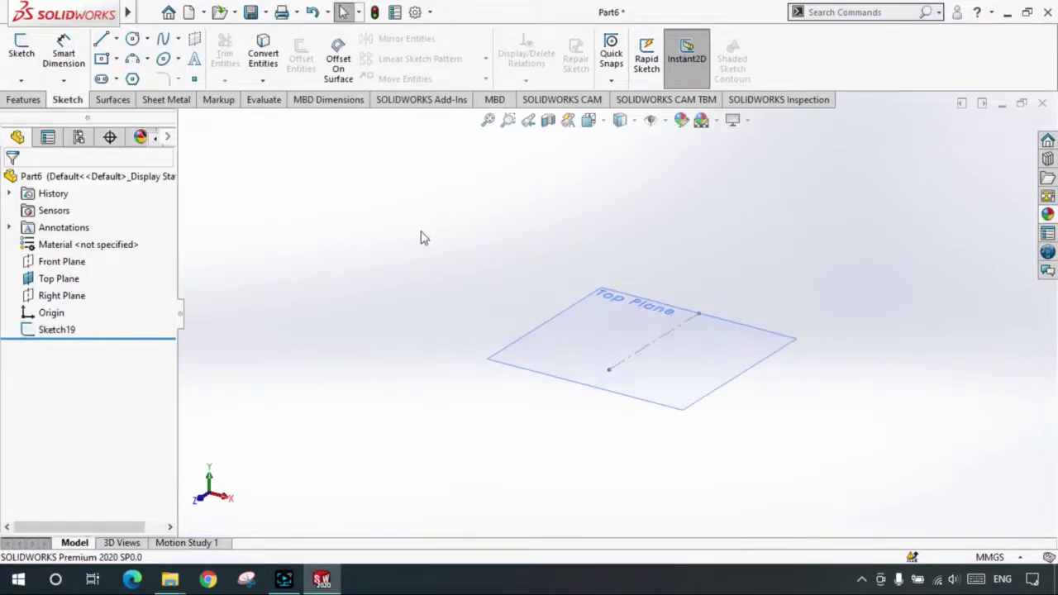
- Start a new reference plane using the Top Plane and the Sketch19 line as references
left_click(20, 100)
left_click(621, 80)
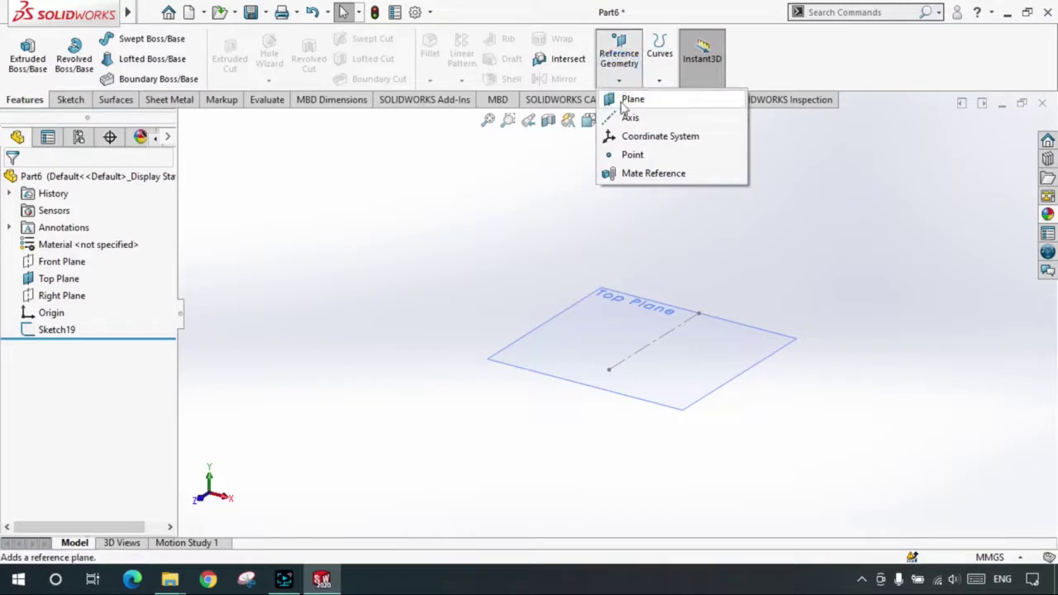
left_click(628, 98)
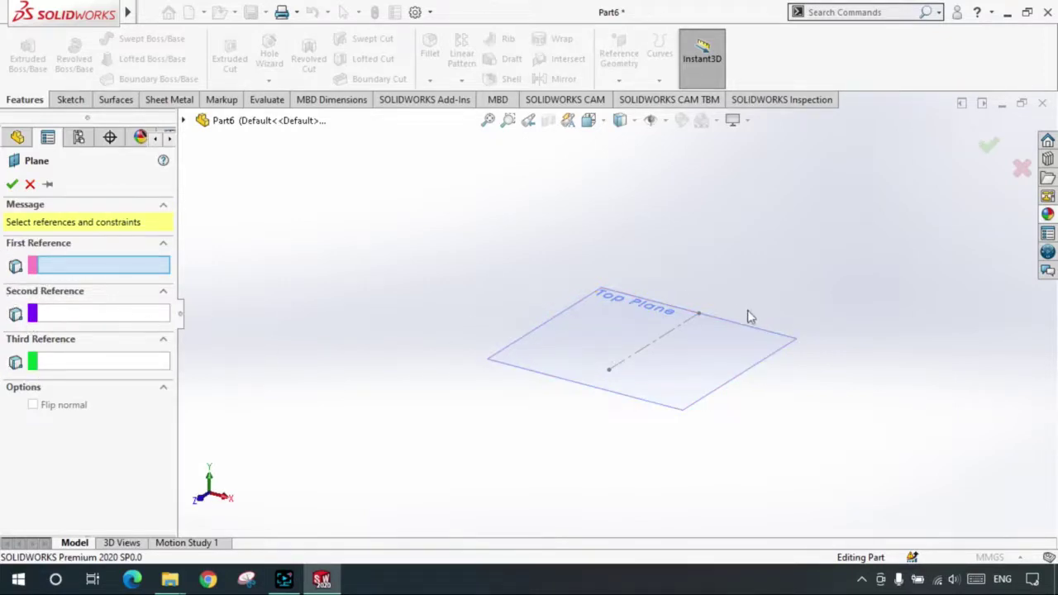
scroll(748, 317, "down", 1)
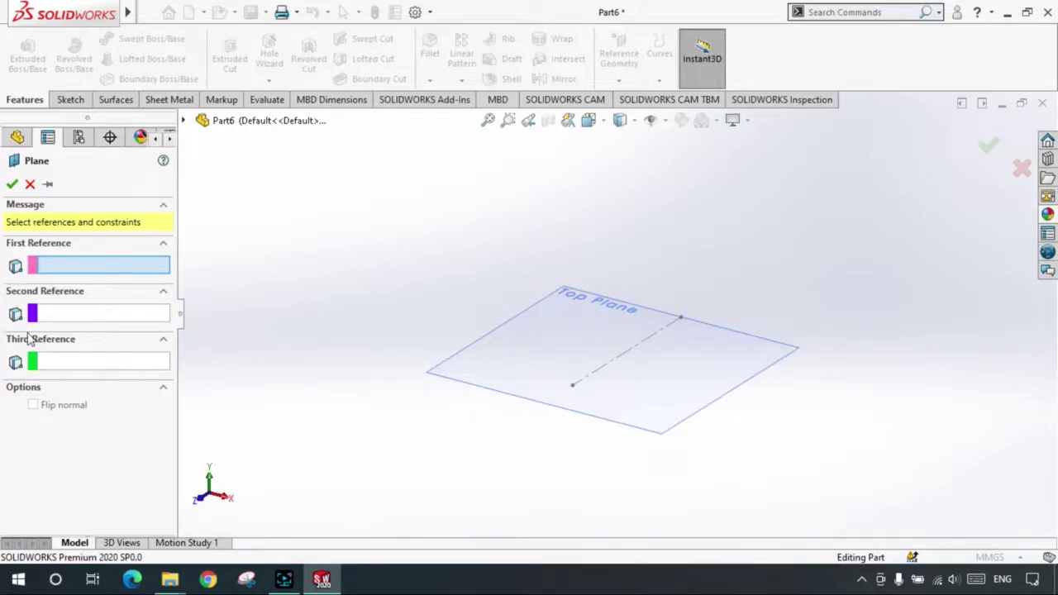
left_click(66, 263)
left_click(184, 121)
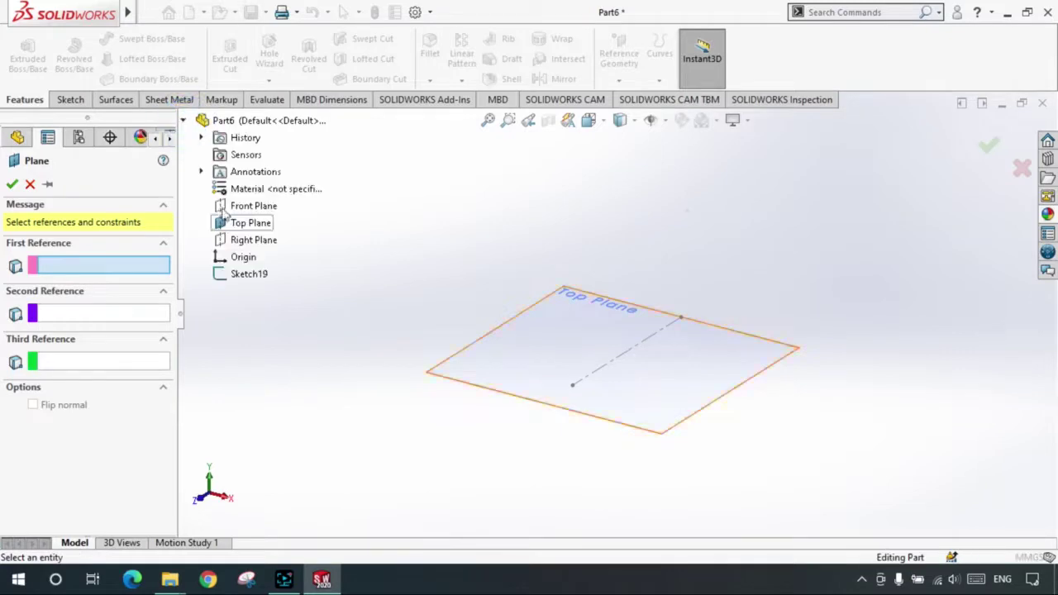
left_click(251, 223)
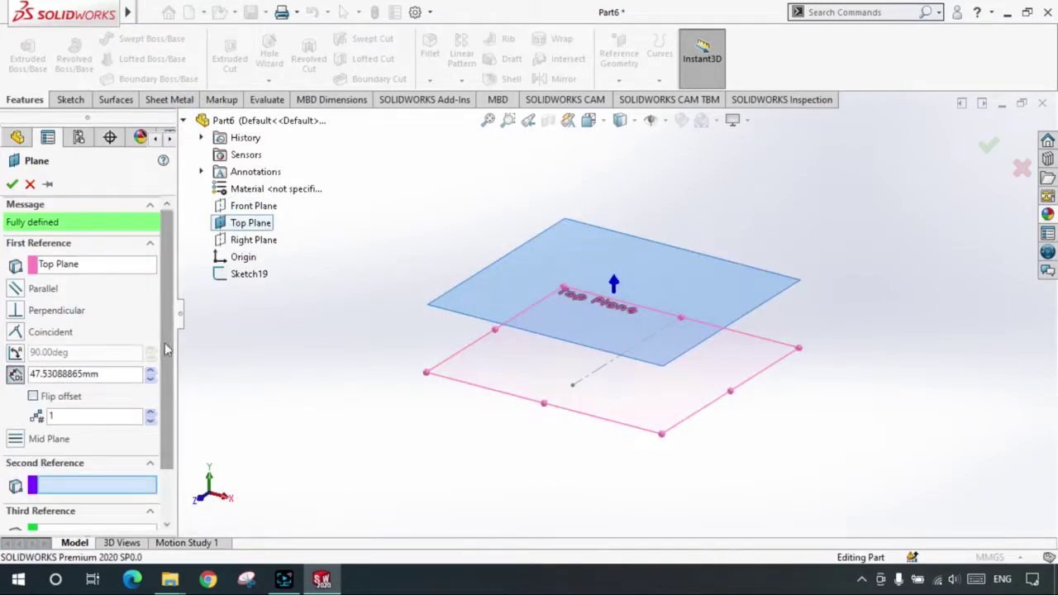
scroll(165, 339, "down", 1)
left_click(64, 423)
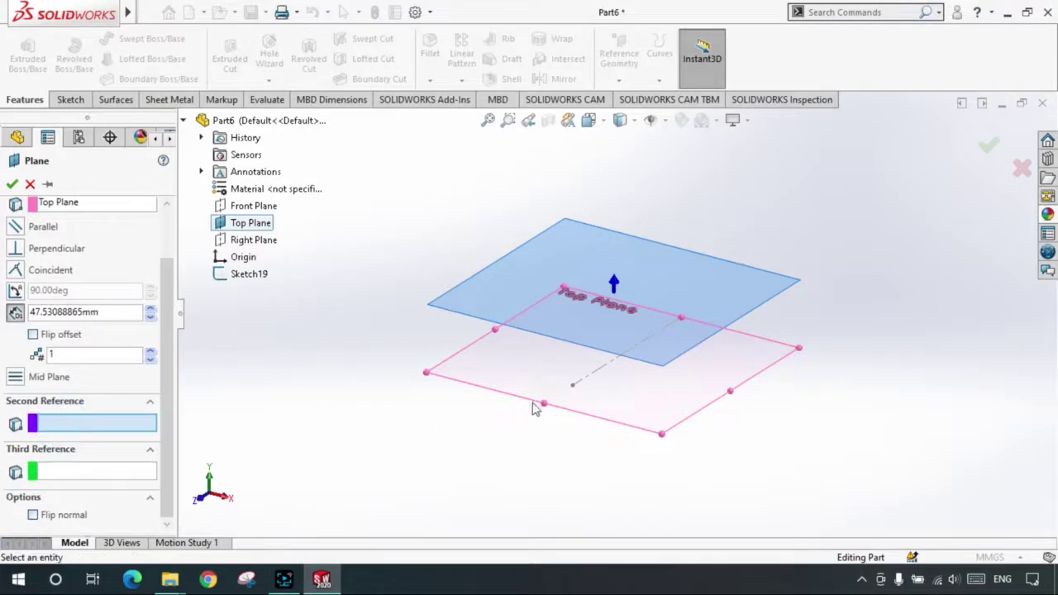
left_click(604, 374)
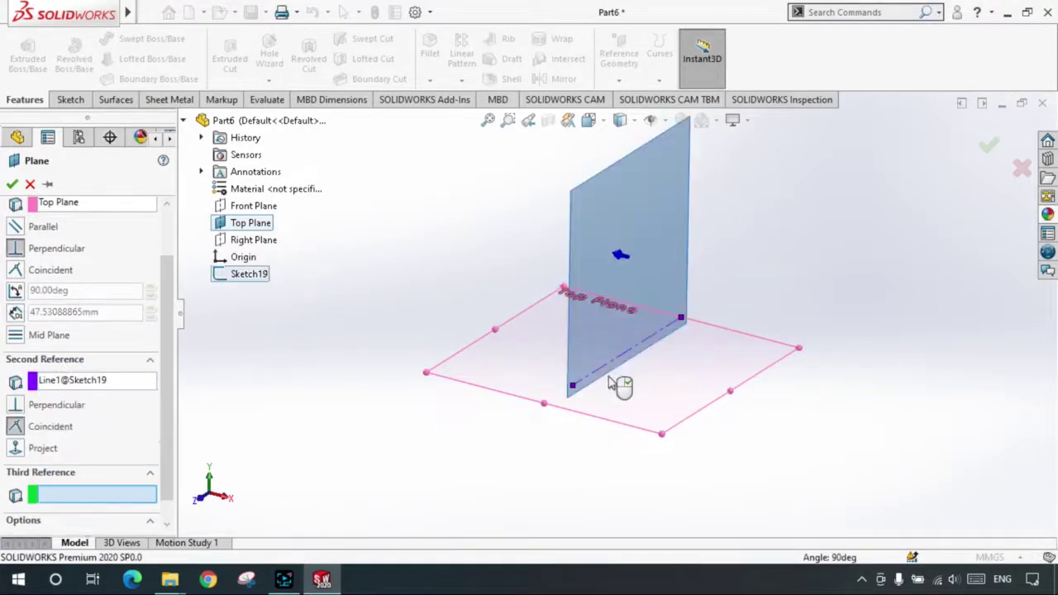
mouse_move(701, 353)
middle_mouse_down()
mouse_move(717, 339)
mouse_move(705, 339)
middle_mouse_up()
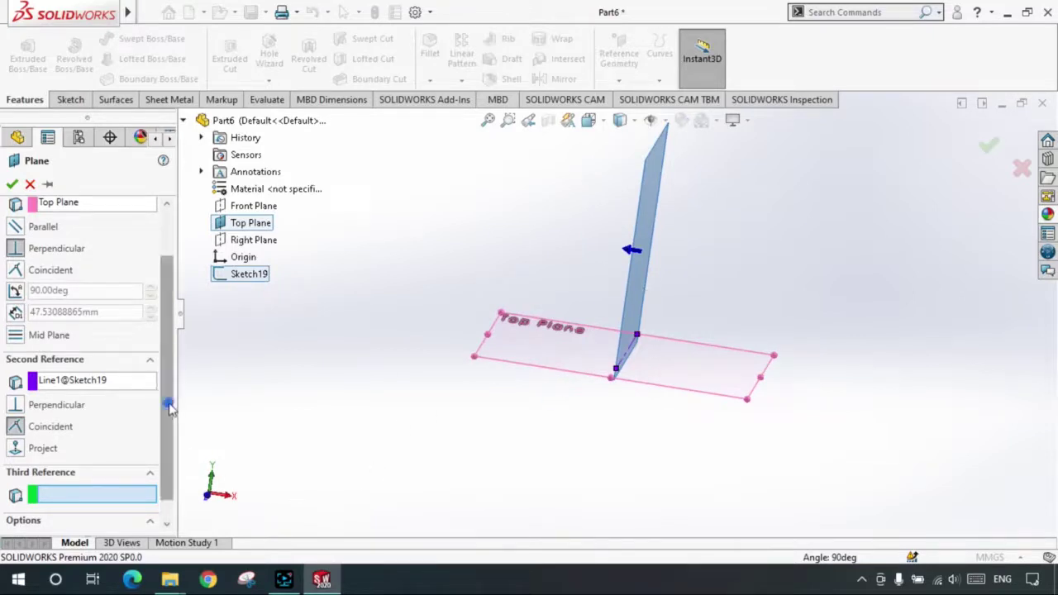
scroll(170, 403, "down", 1)
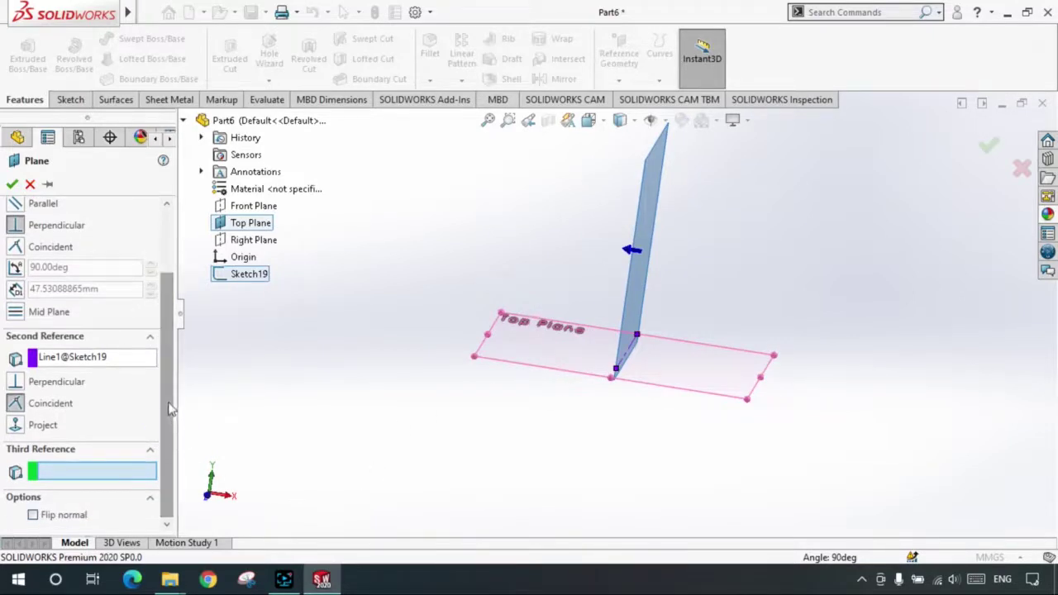
left_click_drag(170, 407, 170, 385)
- Angle the plane 45° from the Top Plane and accept it as Plane7
left_click(17, 303)
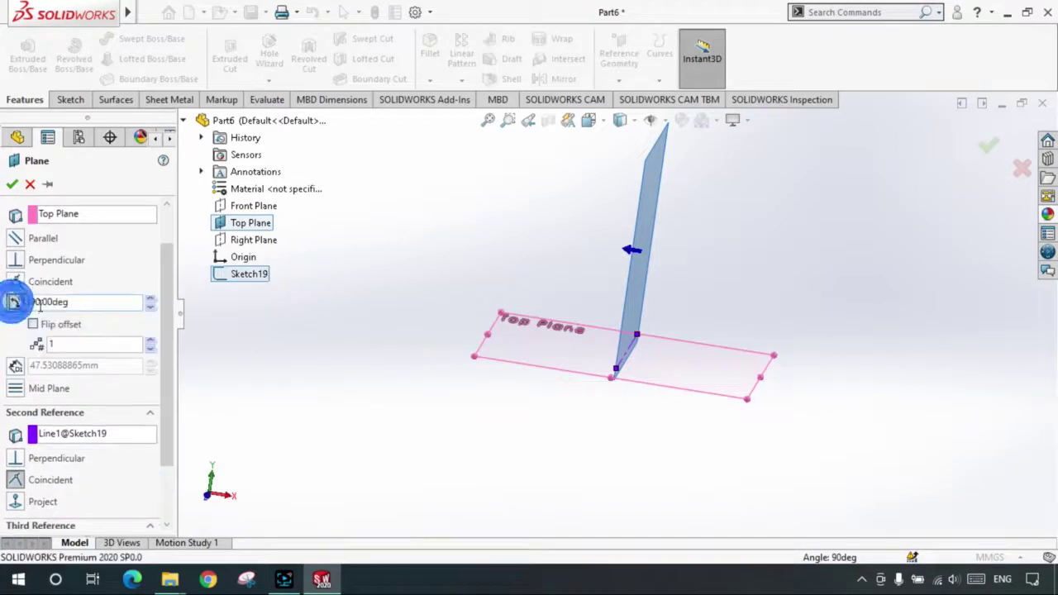
left_click(151, 307)
left_click(152, 307)
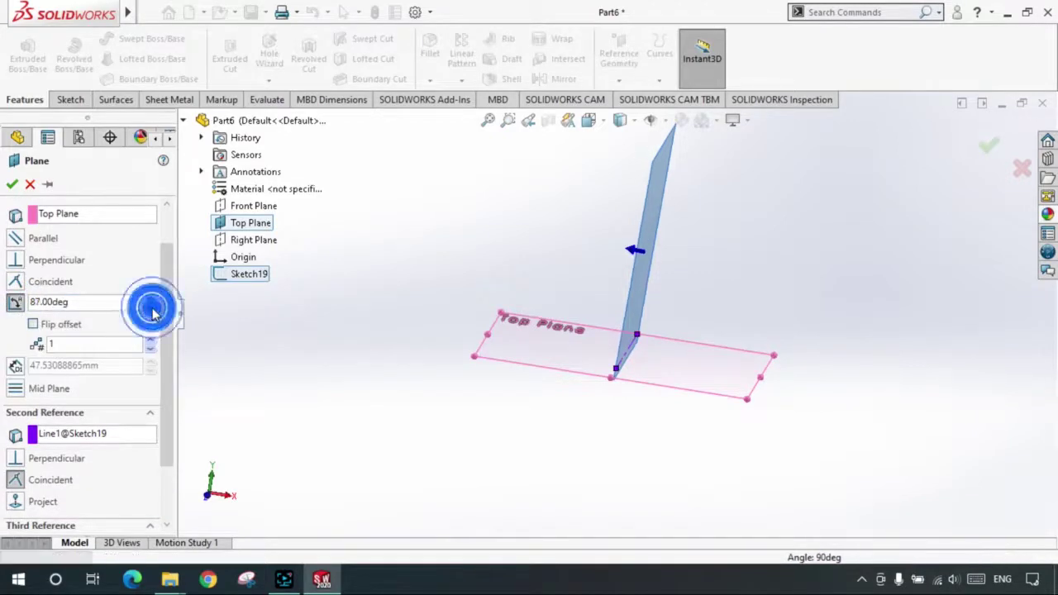
left_click(152, 307)
left_click(151, 307)
left_click(152, 307)
left_click(152, 310)
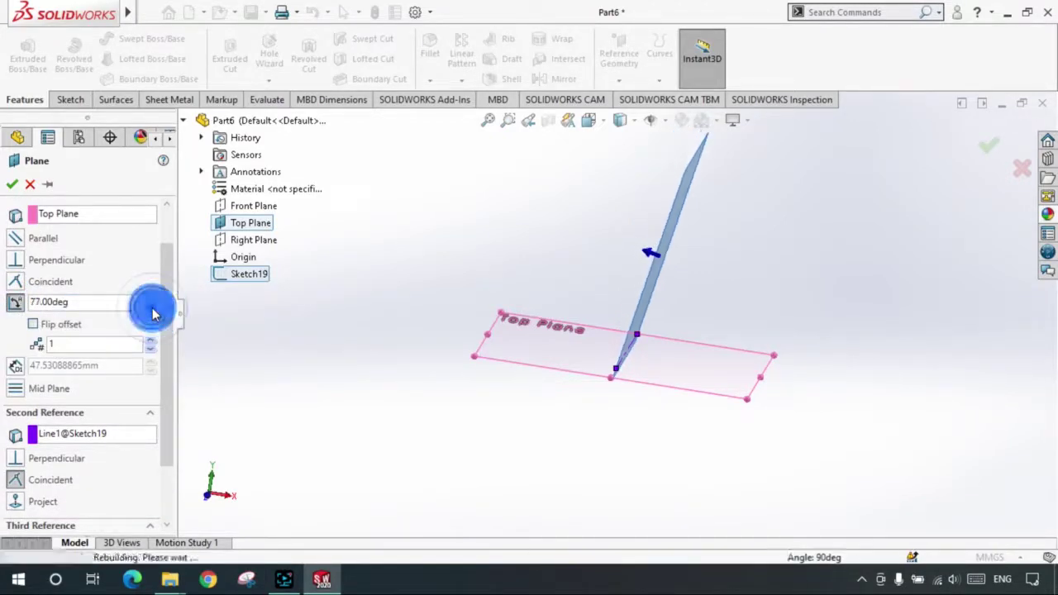
left_click(152, 310)
left_click(152, 310)
left_click(153, 310)
left_click(152, 310)
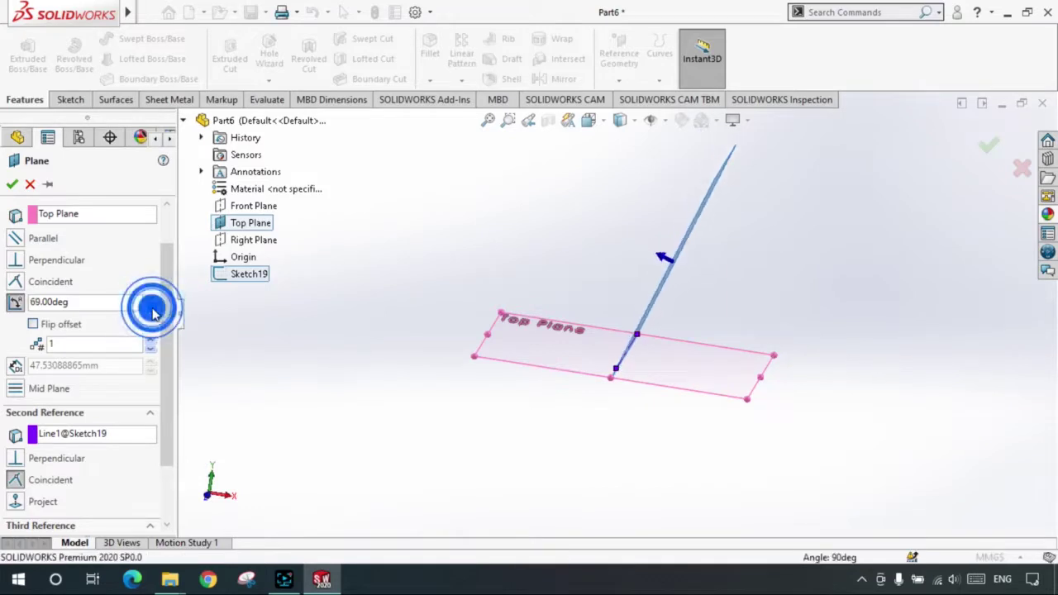
left_click(152, 311)
left_click(152, 311)
left_click(152, 311)
left_click(152, 311)
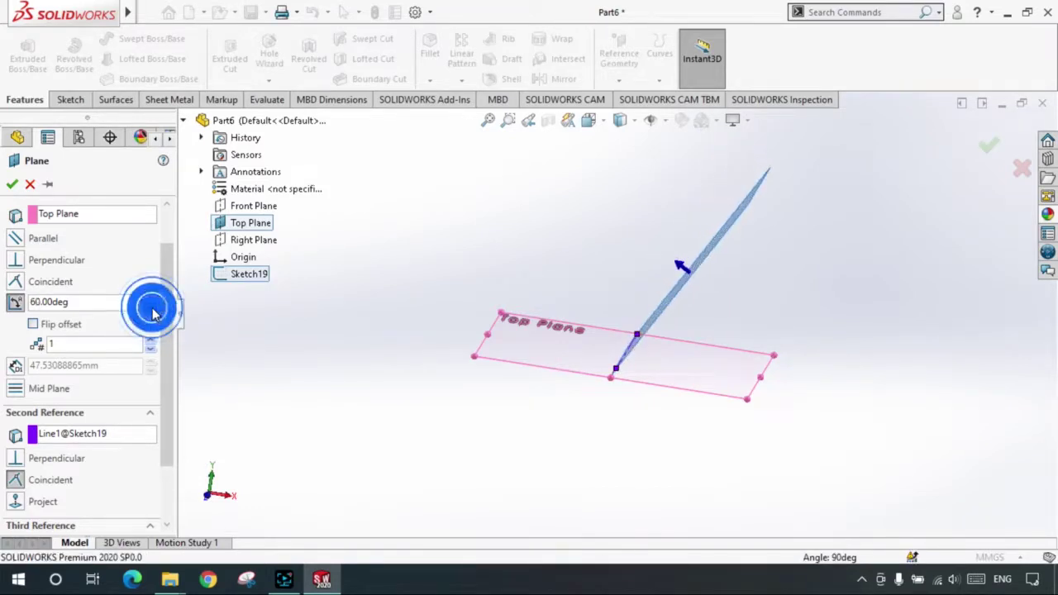
left_click(152, 311)
left_click(152, 311)
left_click(152, 311)
left_click(152, 310)
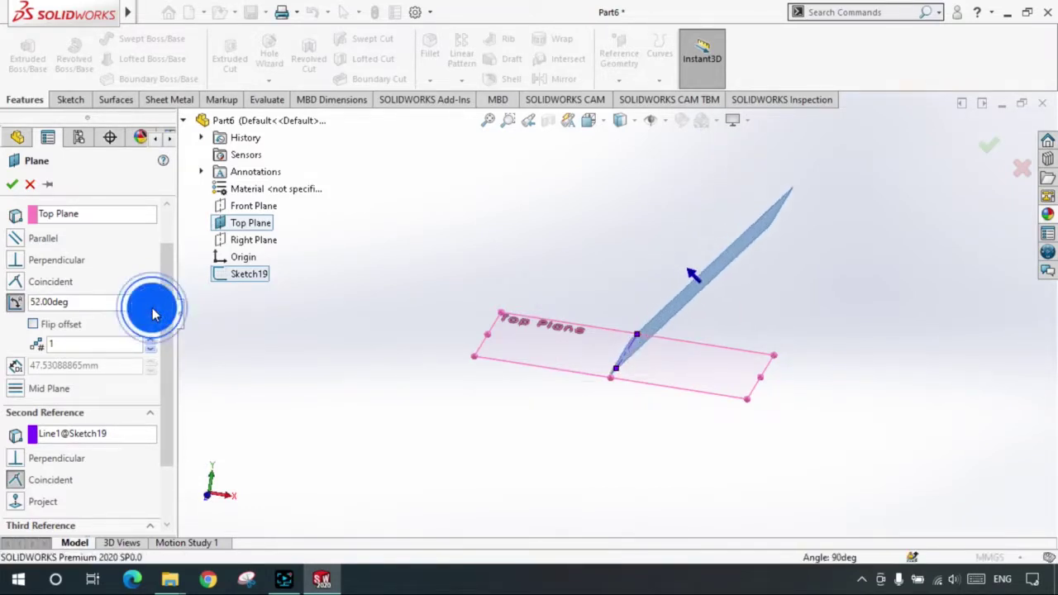
left_click(152, 310)
left_click(152, 310)
left_click(152, 310)
left_click(153, 309)
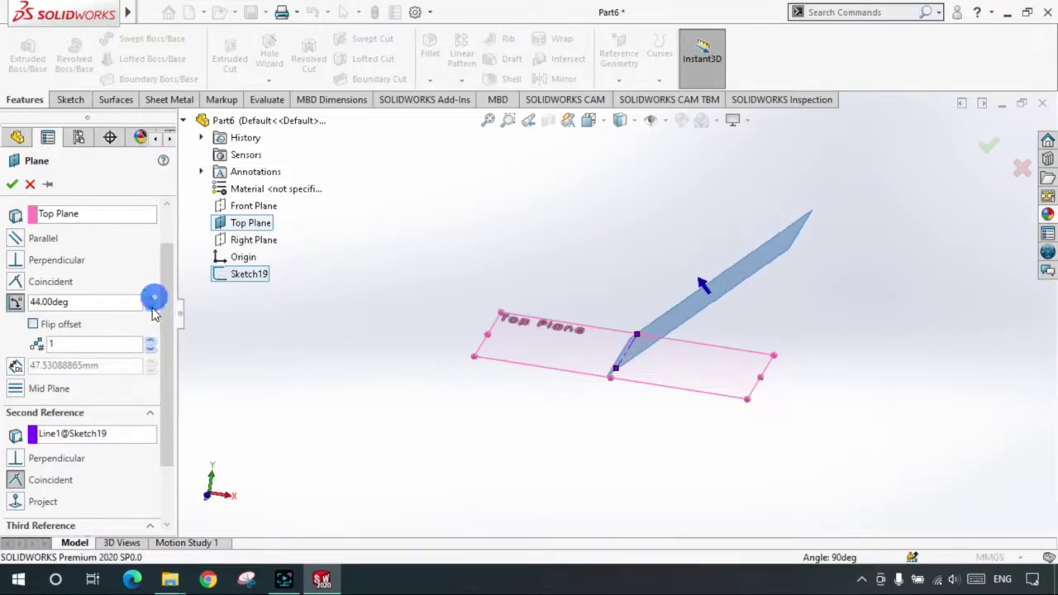
left_click(152, 299)
left_click(13, 184)
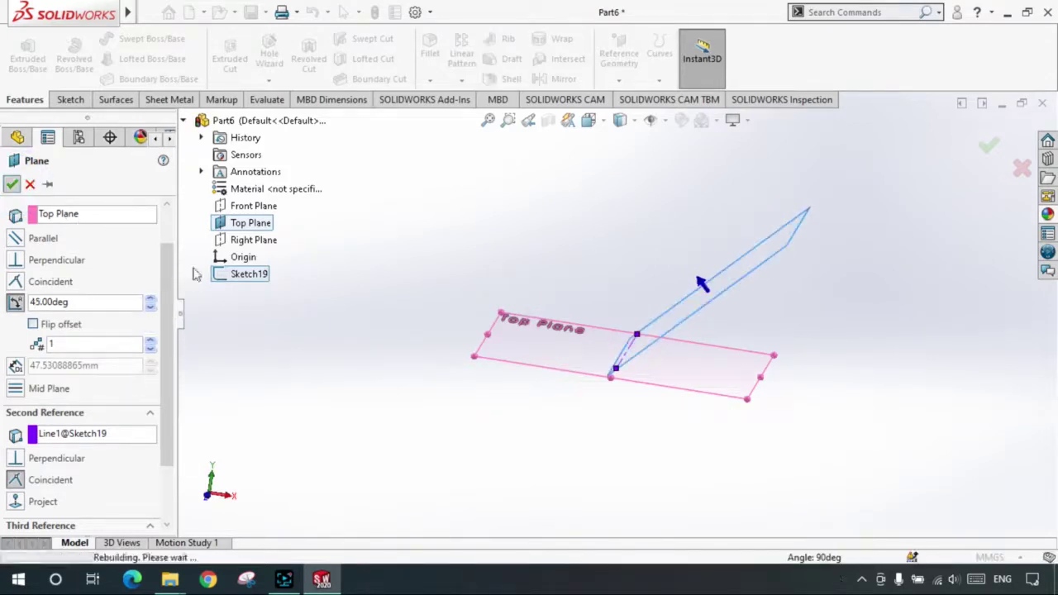
left_click(470, 393)
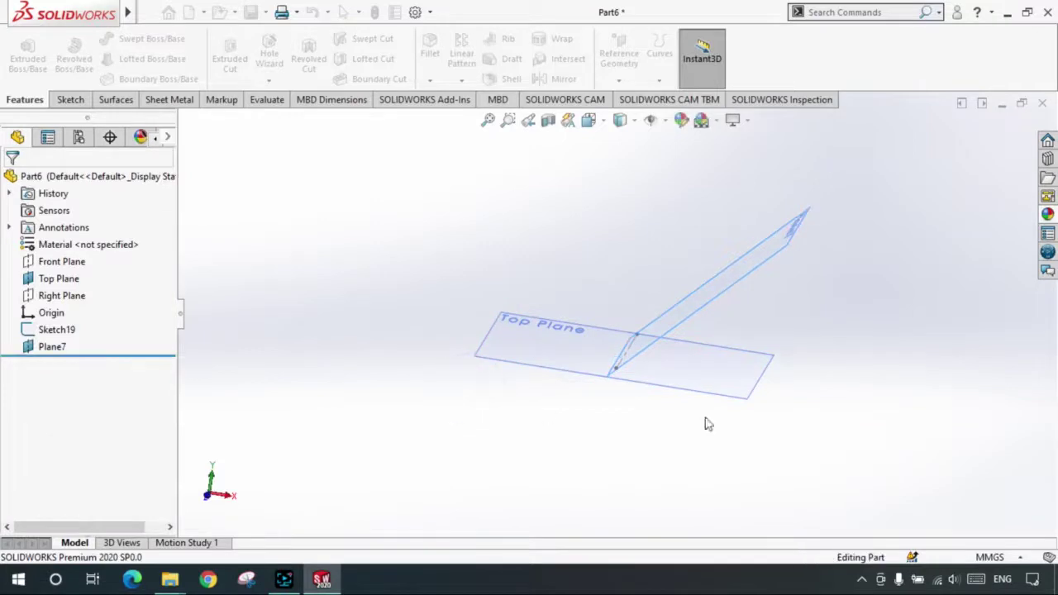
- Edit Plane7, turning Flip offset on and back off so it stays above the Top Plane
mouse_move(530, 349)
middle_mouse_down()
mouse_move(527, 285)
mouse_move(529, 394)
middle_mouse_up()
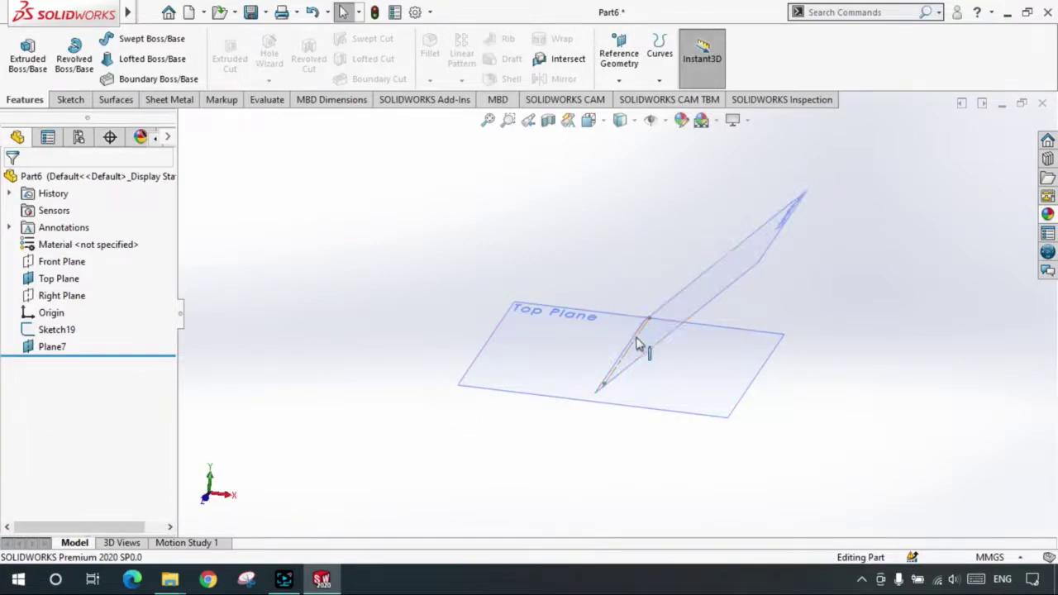
middle_click_drag(638, 345, 649, 346)
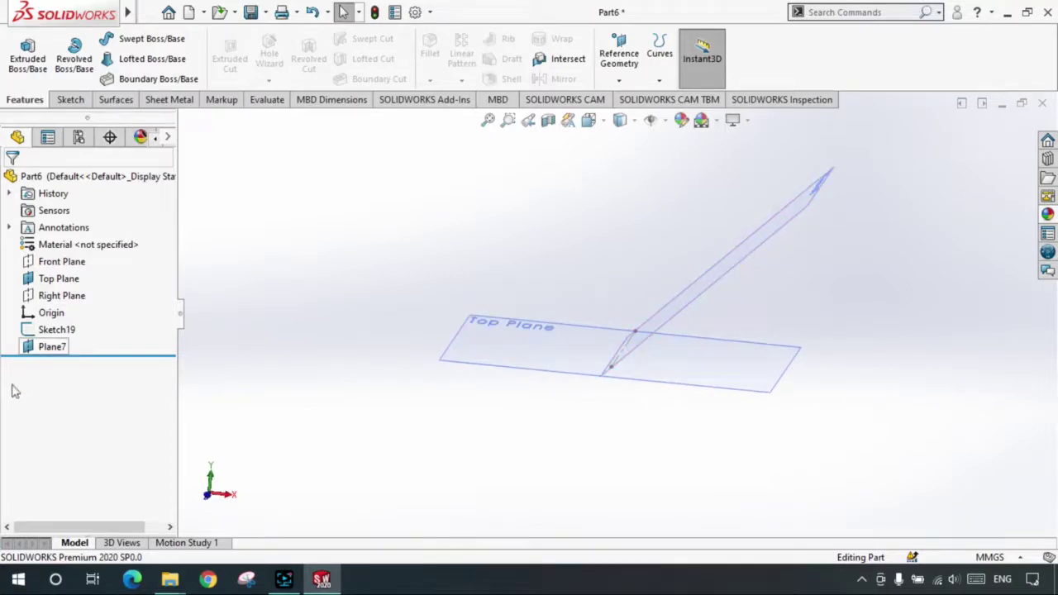
right_click(39, 352)
left_click(52, 212)
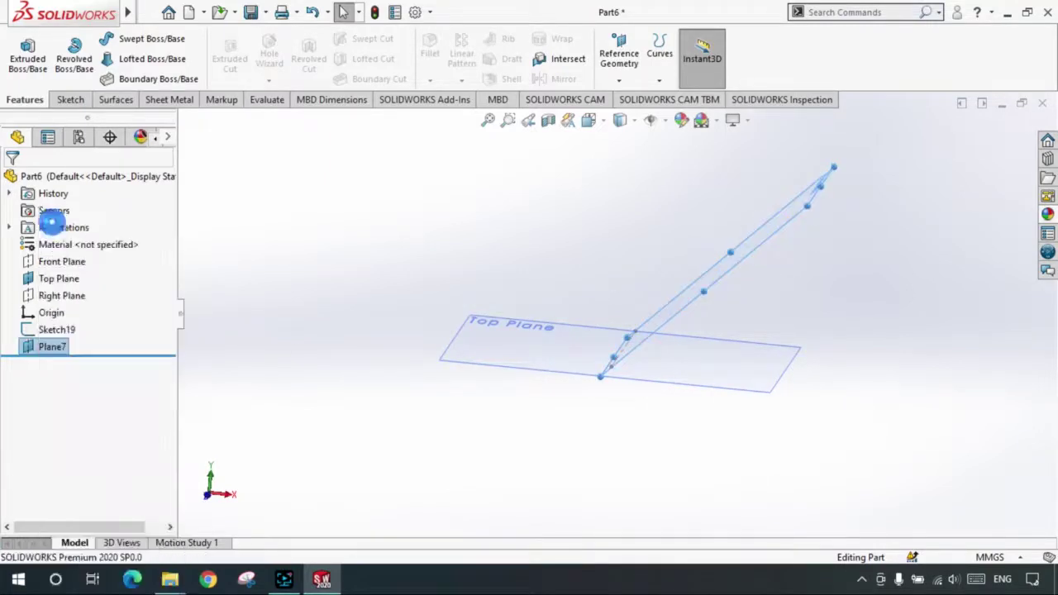
left_click(66, 328)
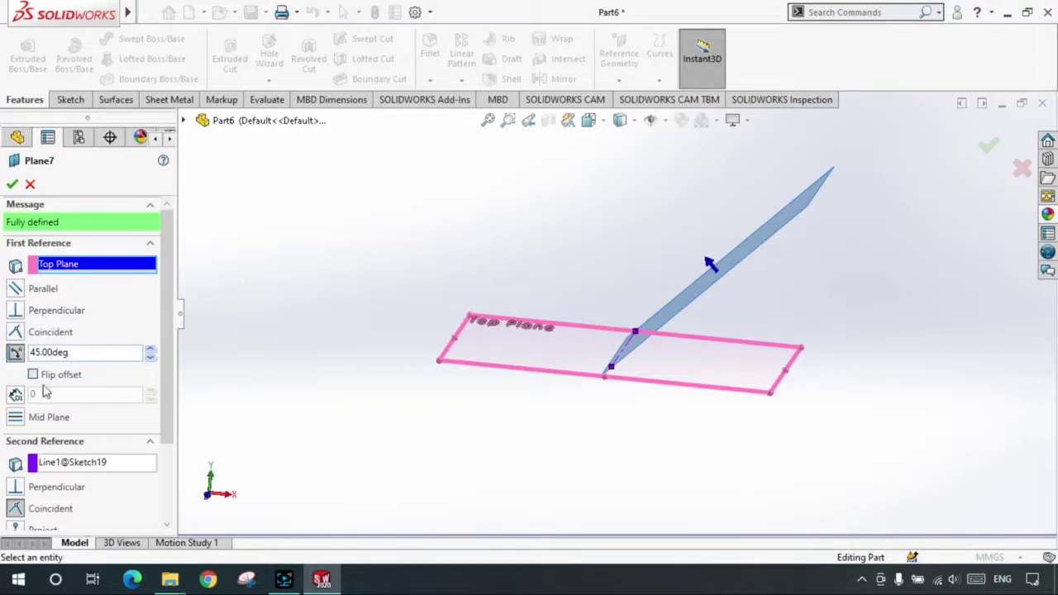
left_click(34, 376)
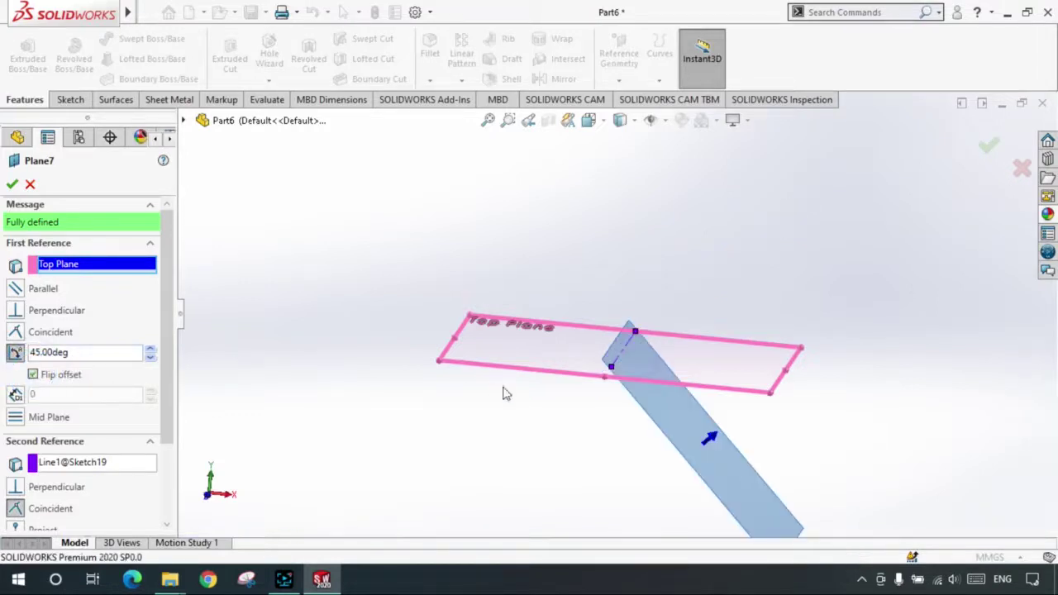
middle_click_drag(821, 466, 807, 468)
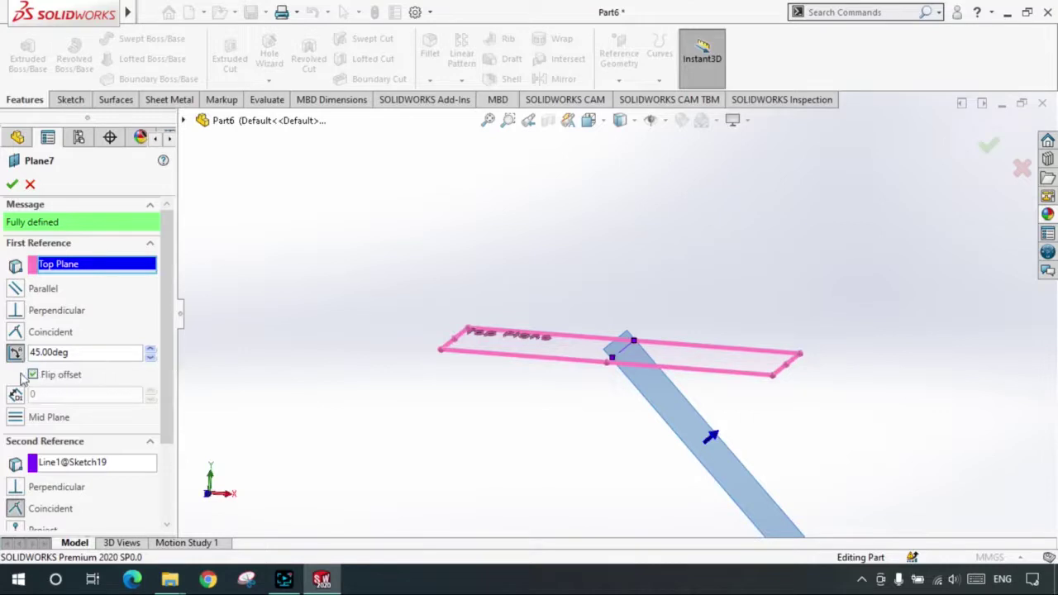
left_click(51, 374)
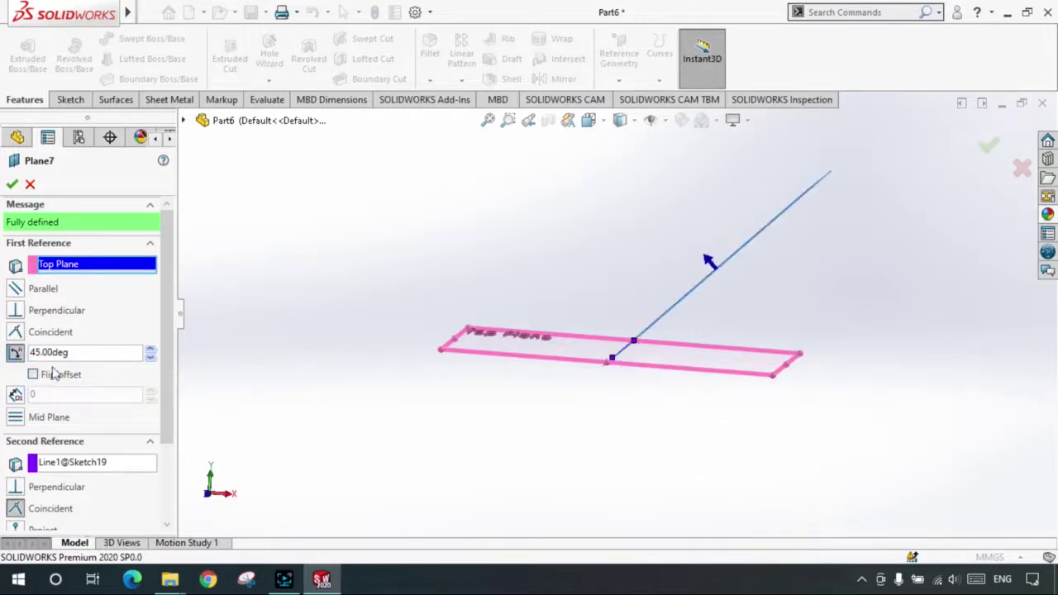
left_click(11, 184)
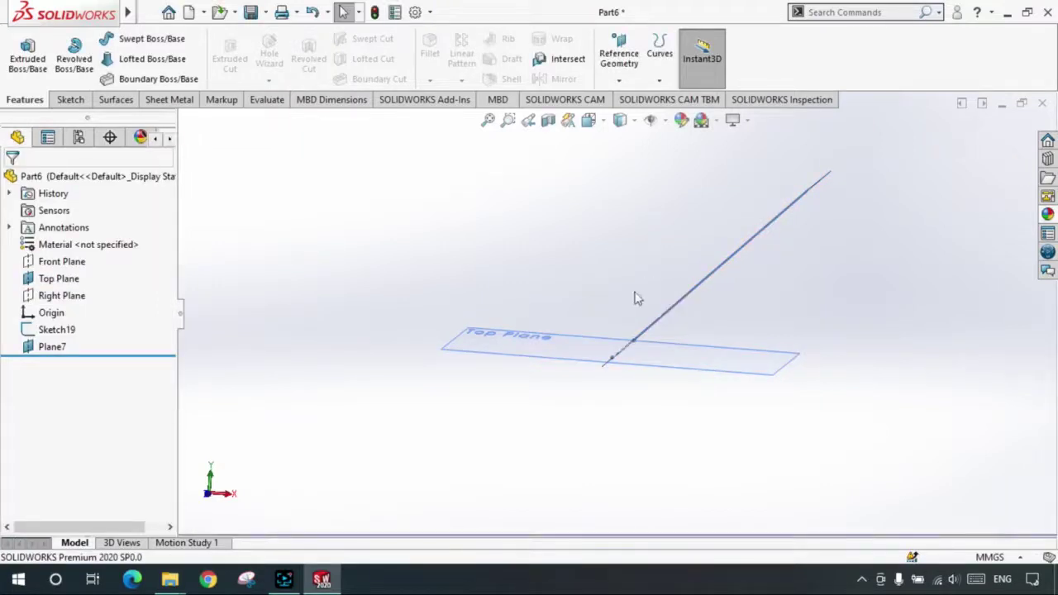
- Select Plane7 and request its deletion
middle_click_drag(633, 295, 647, 330)
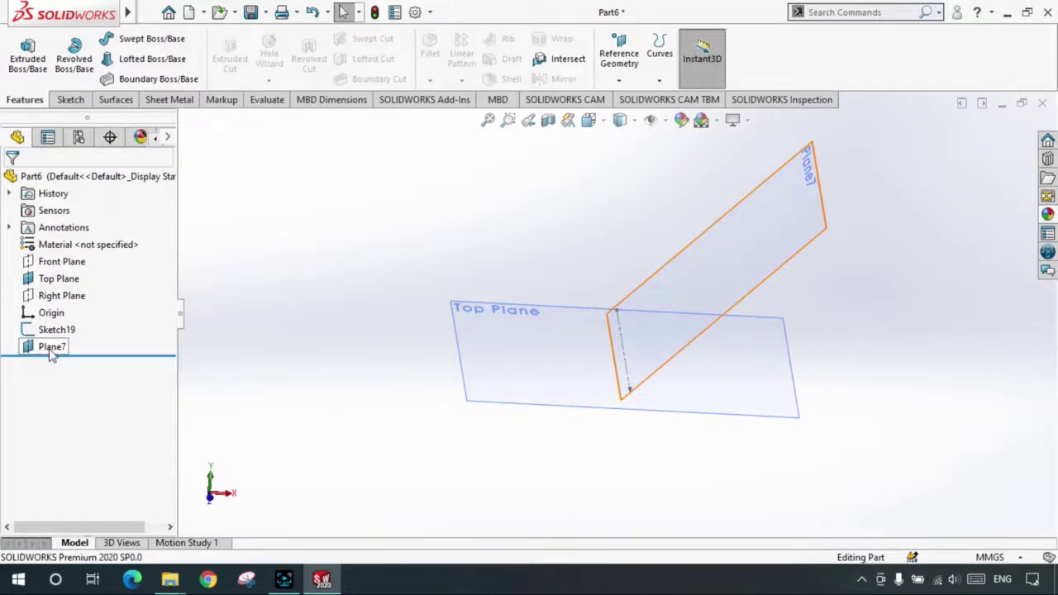
left_click(51, 349)
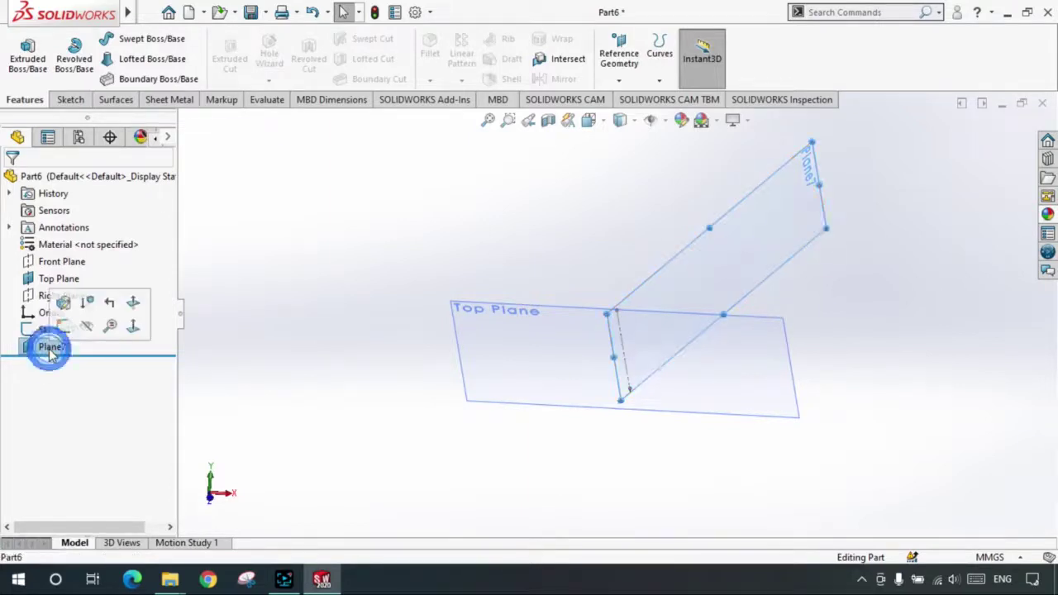
key("Delete")
- Confirm deleting Plane7 and start a new sketch on the Front Plane
key("Return")
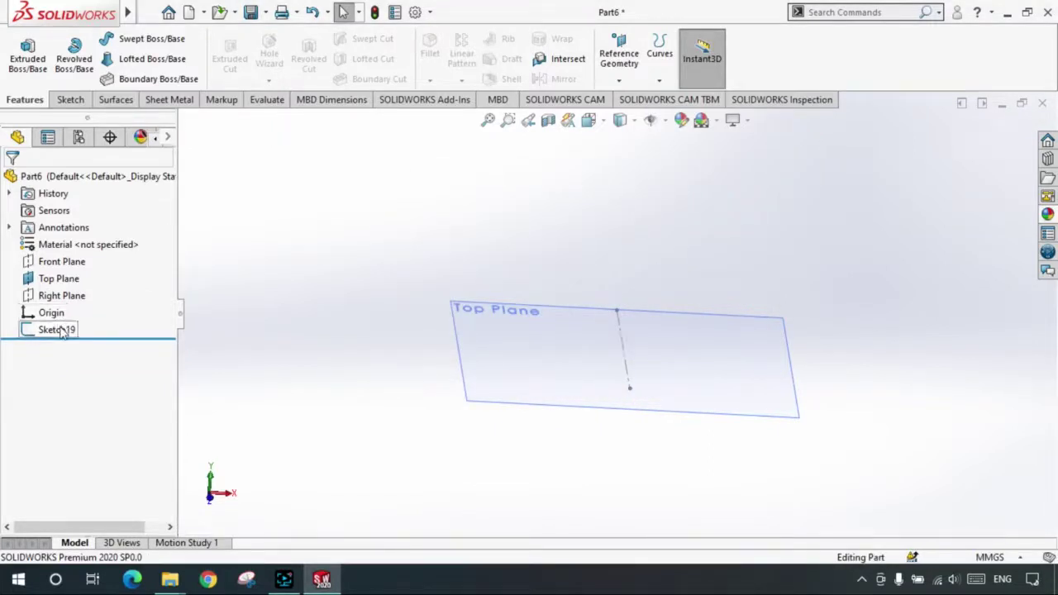
mouse_move(405, 413)
middle_mouse_down()
mouse_move(386, 329)
mouse_move(369, 405)
middle_mouse_up()
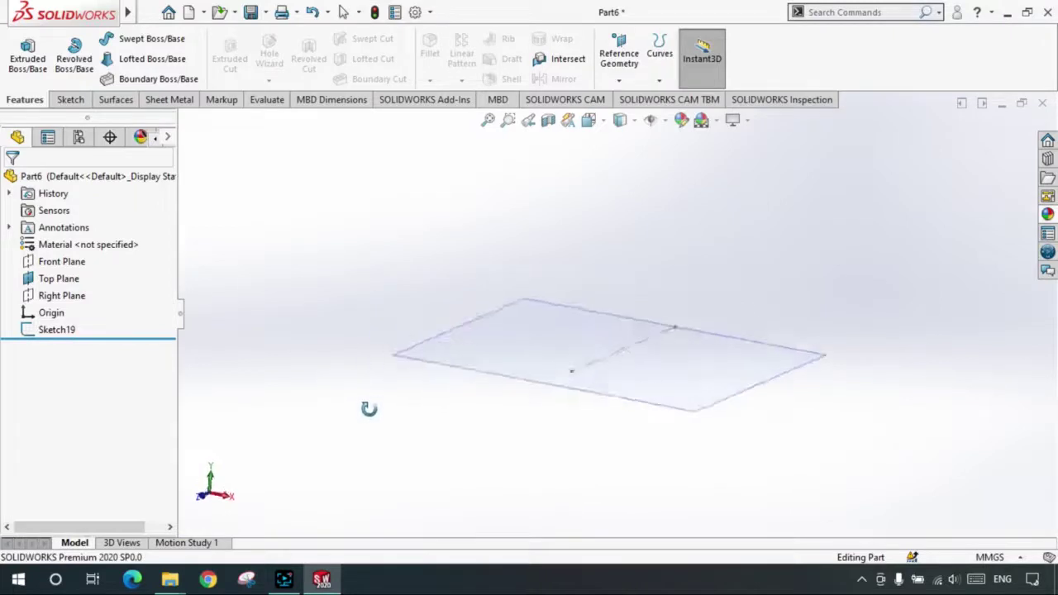
left_click(60, 262)
mouse_move(586, 366)
middle_mouse_down()
mouse_move(541, 449)
mouse_move(571, 380)
middle_mouse_up()
left_click(70, 99)
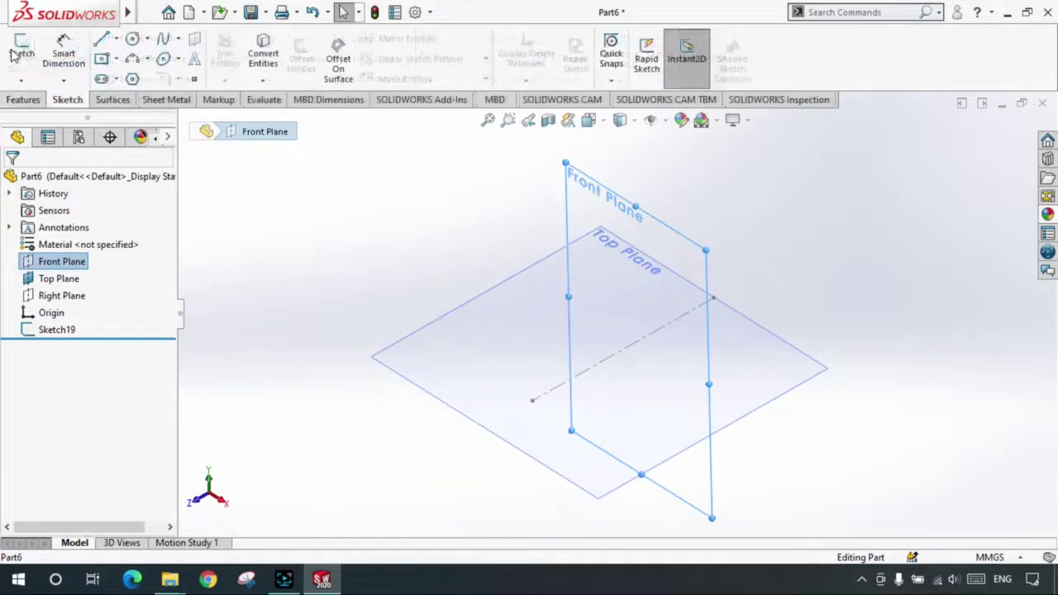
left_click(21, 48)
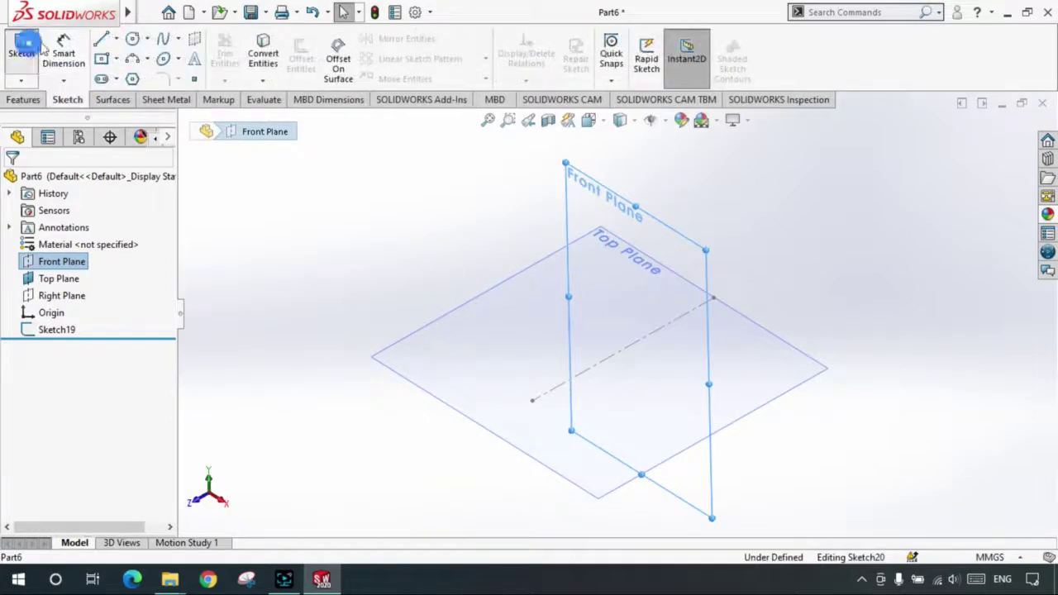
- Draw an angled construction centerline from the origin, about 70.96 mm long, up and right
left_click(116, 39)
left_click(138, 77)
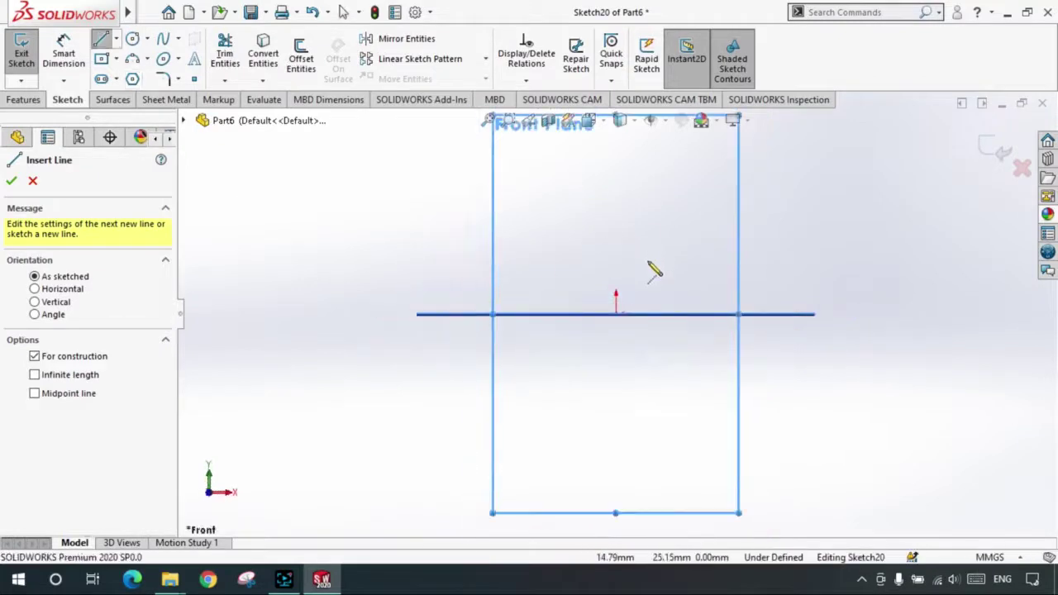
key("Escape")
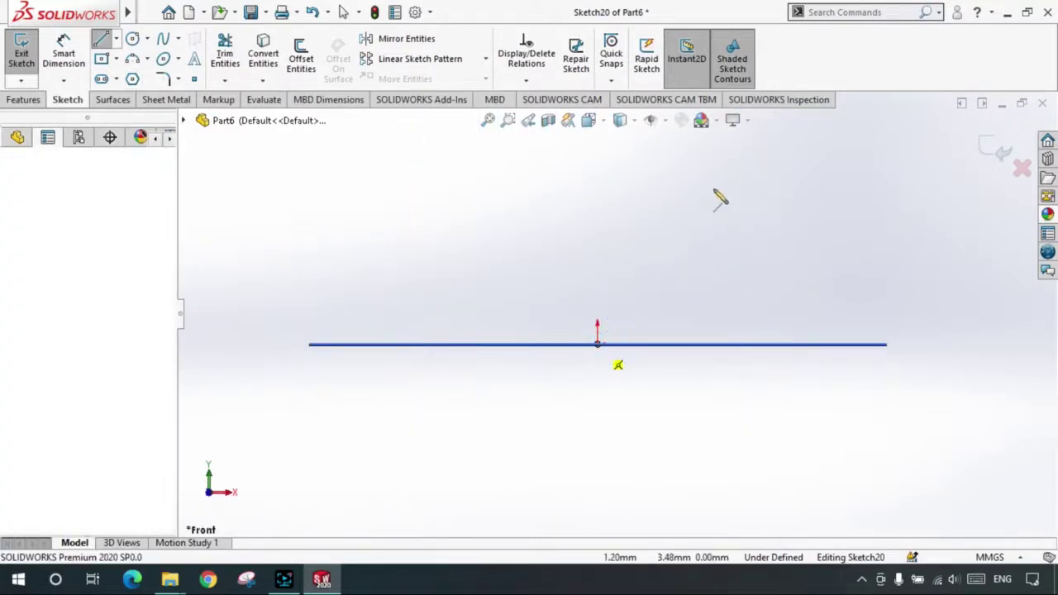
left_click(598, 344)
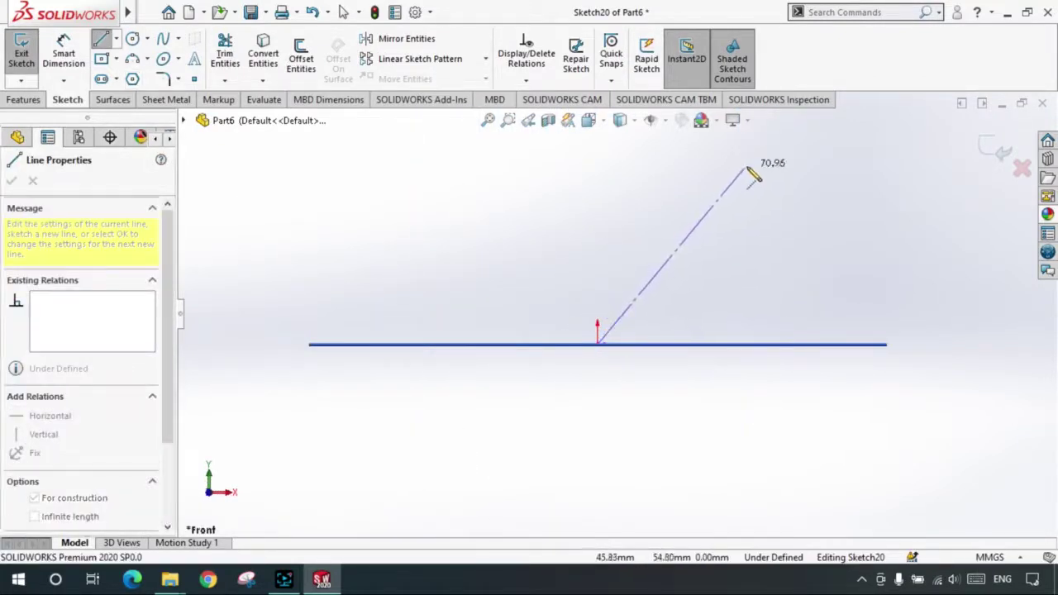
left_click(748, 167)
double_click(567, 286)
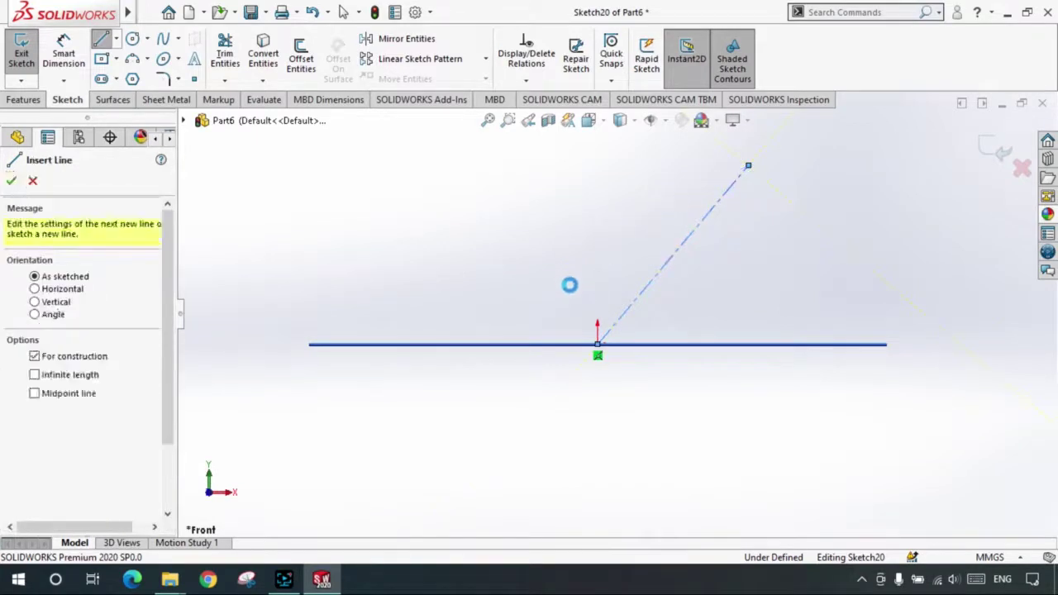
key("Escape")
middle_click_drag(569, 322, 567, 359)
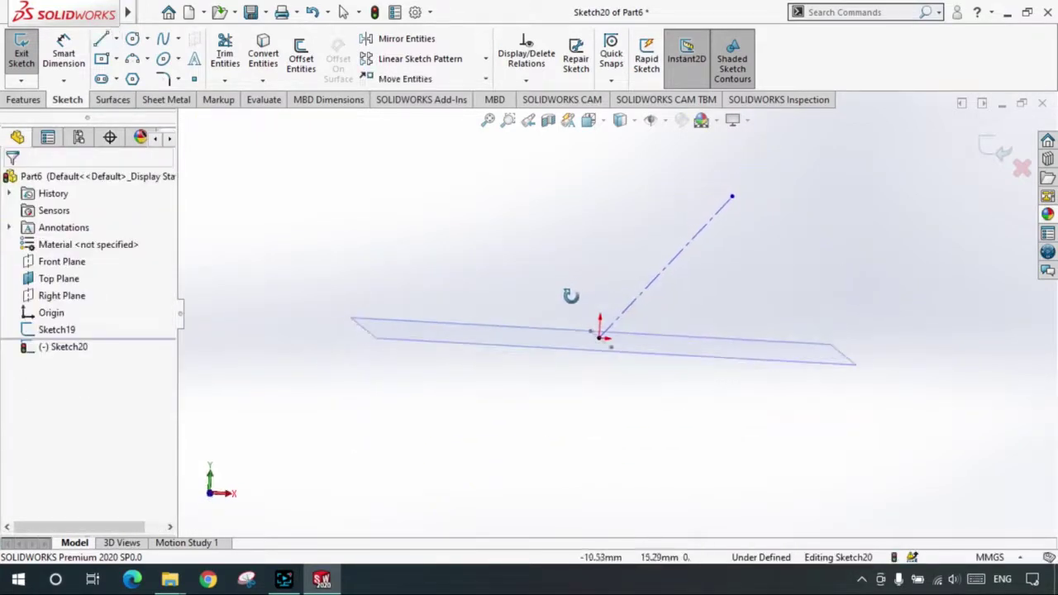
- In the front view, draw a horizontal centerline from the origin
key("ctrl+1")
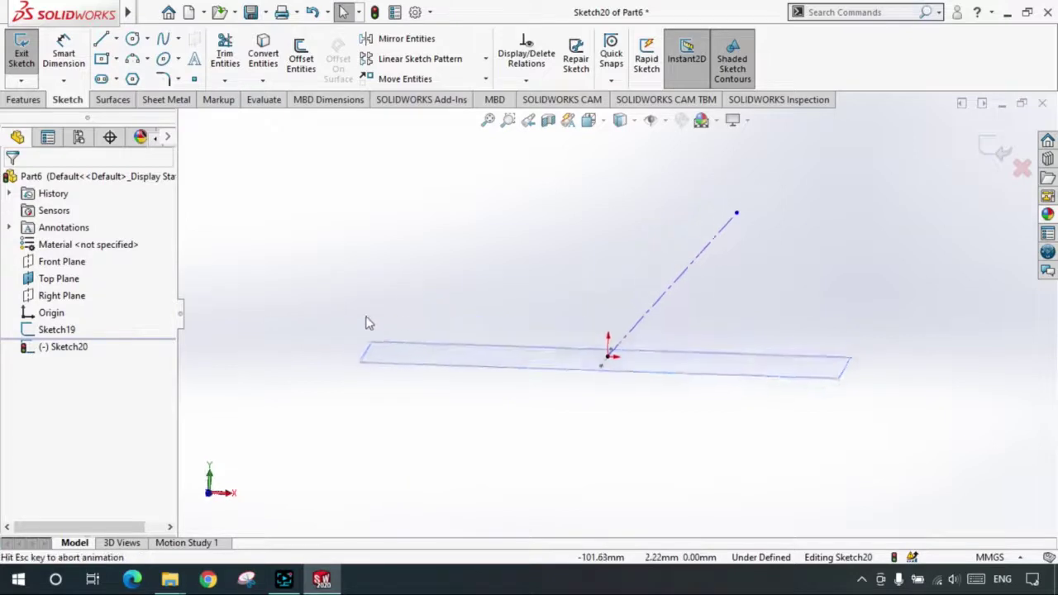
left_click(70, 54)
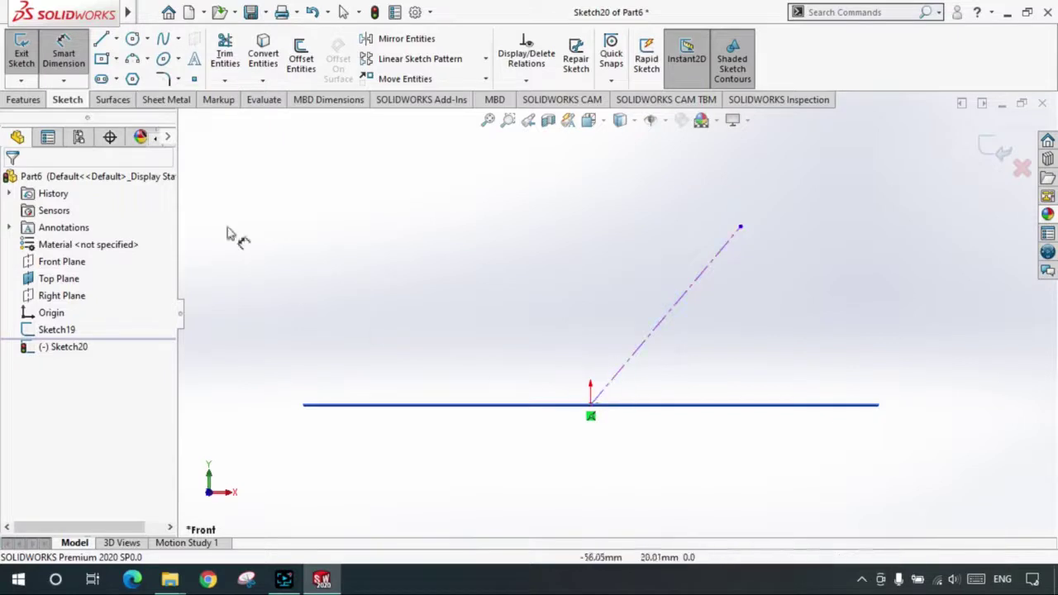
left_click(115, 39)
left_click(135, 78)
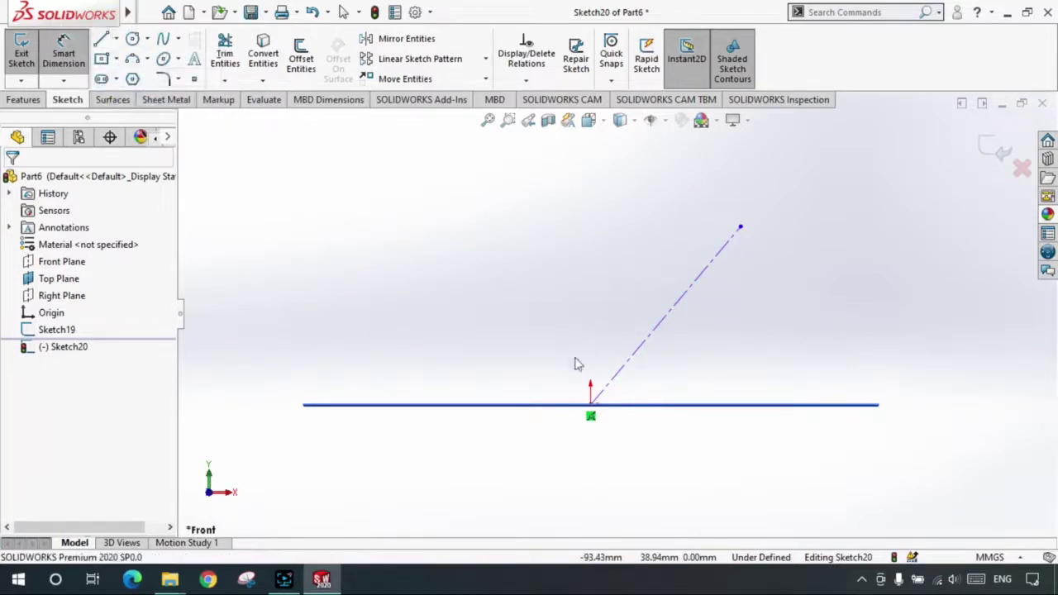
left_click(591, 404)
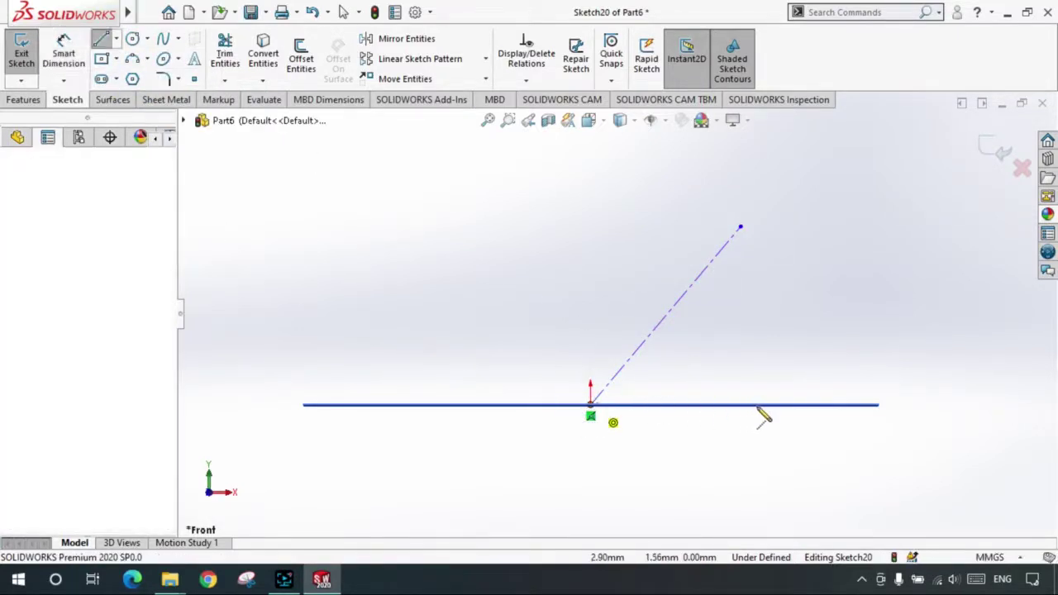
left_click(760, 404)
key("Escape")
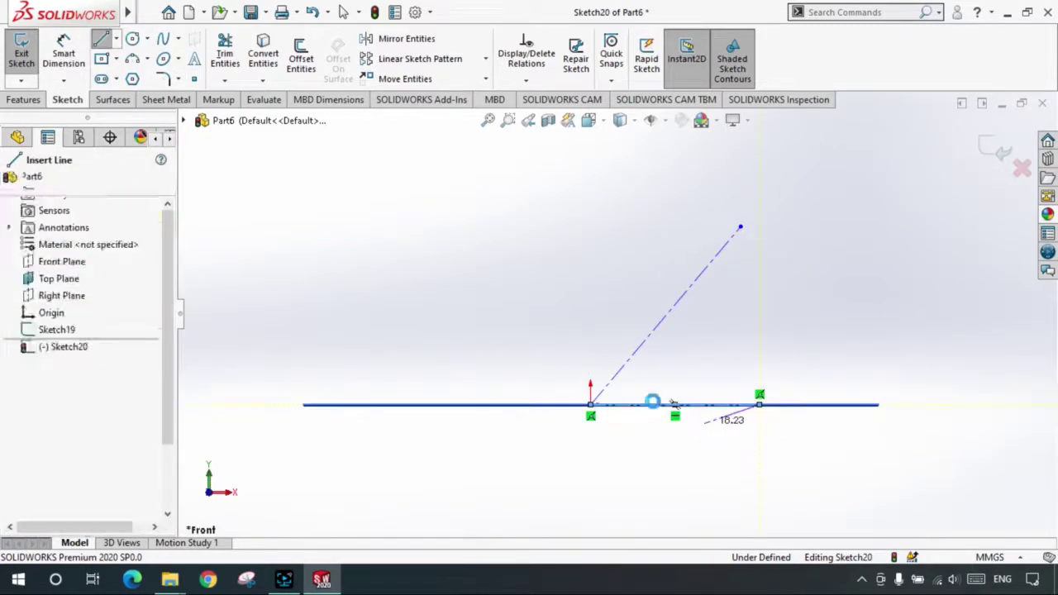
- Dimension the angle between the two centerlines to 45° and exit Sketch20
left_click(64, 54)
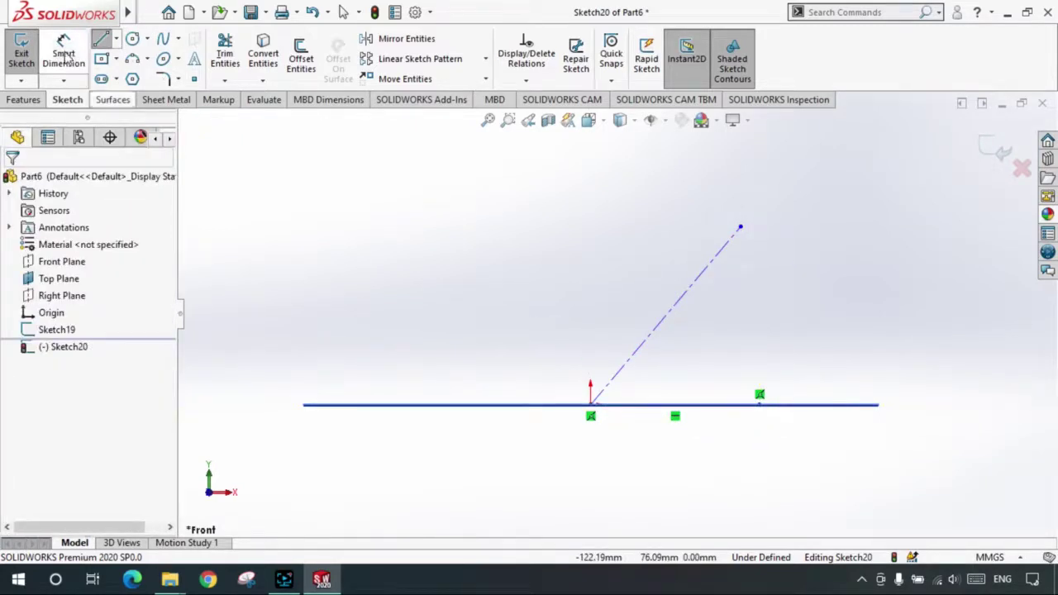
left_click(684, 296)
left_click(711, 404)
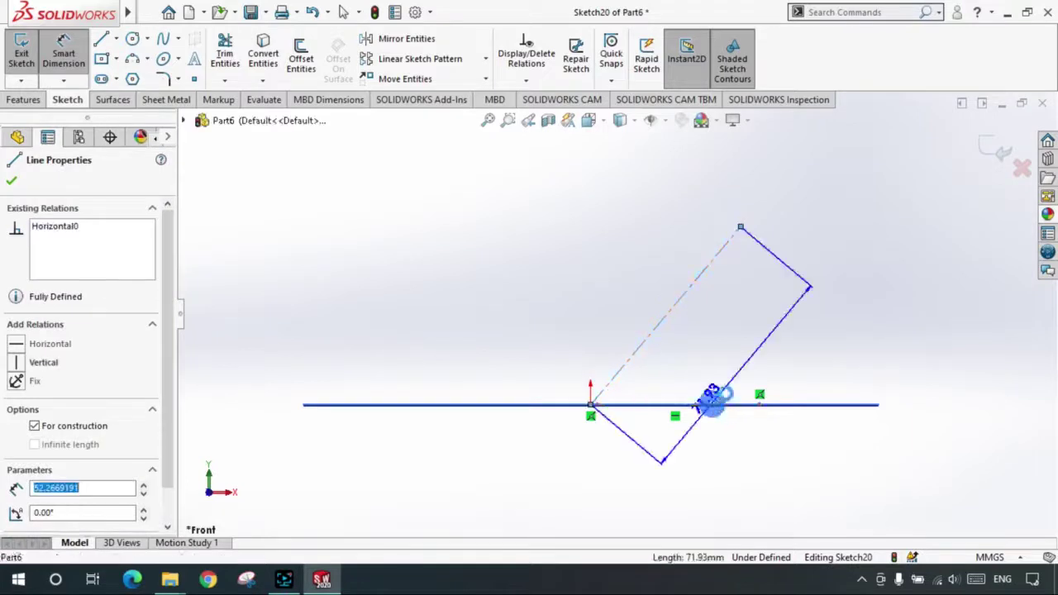
left_click(801, 356)
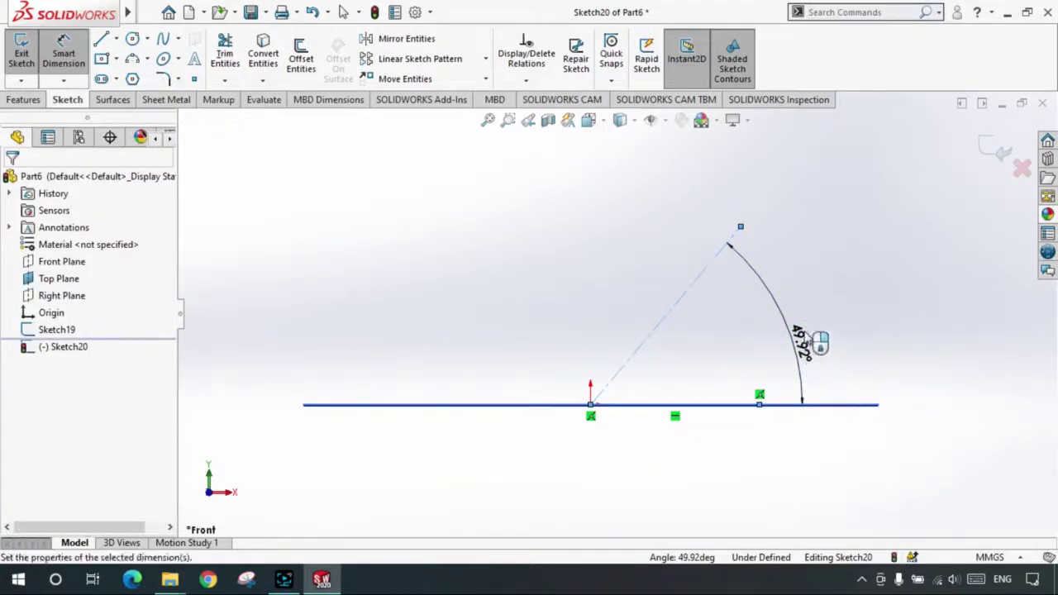
type("7")
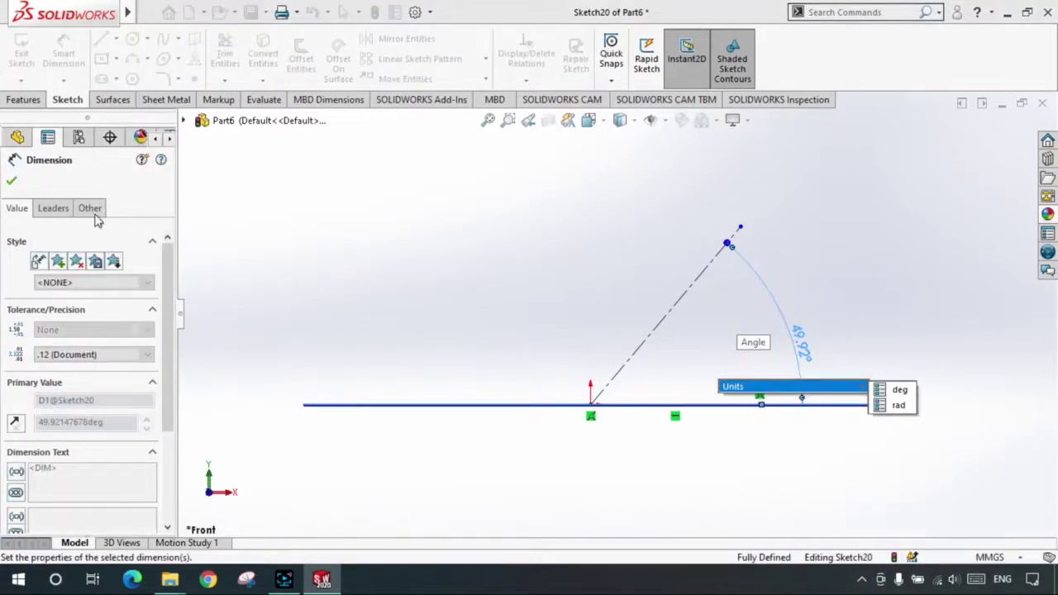
key("Return")
left_click(13, 182)
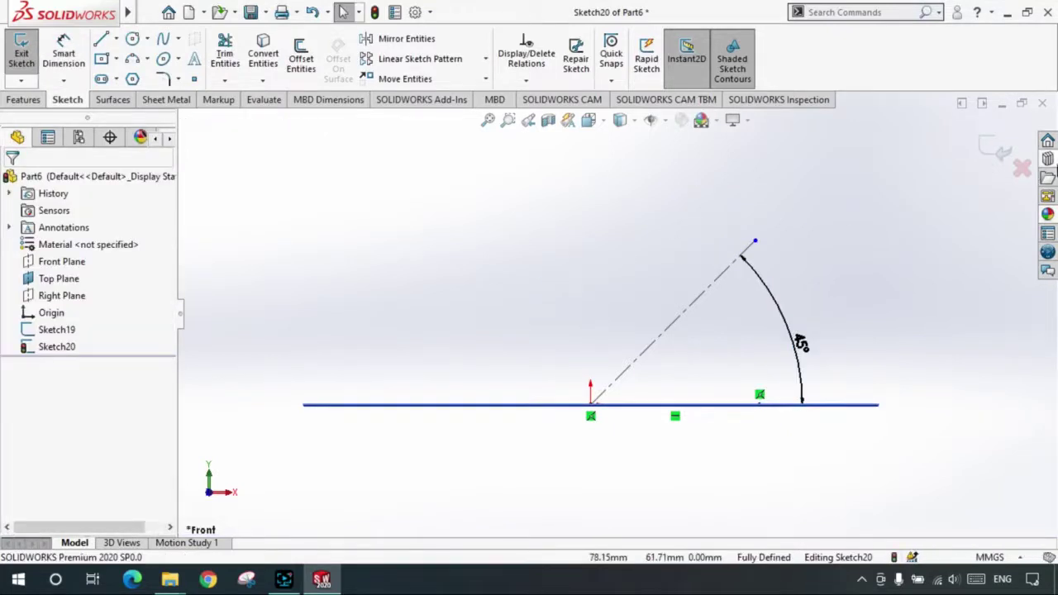
middle_click_drag(542, 334, 973, 203)
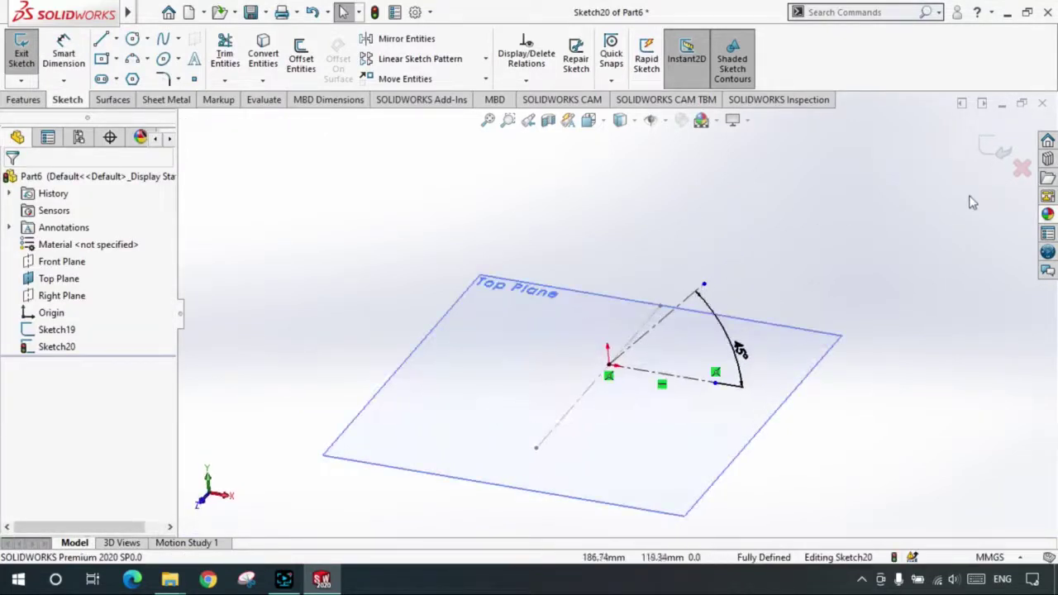
left_click(992, 151)
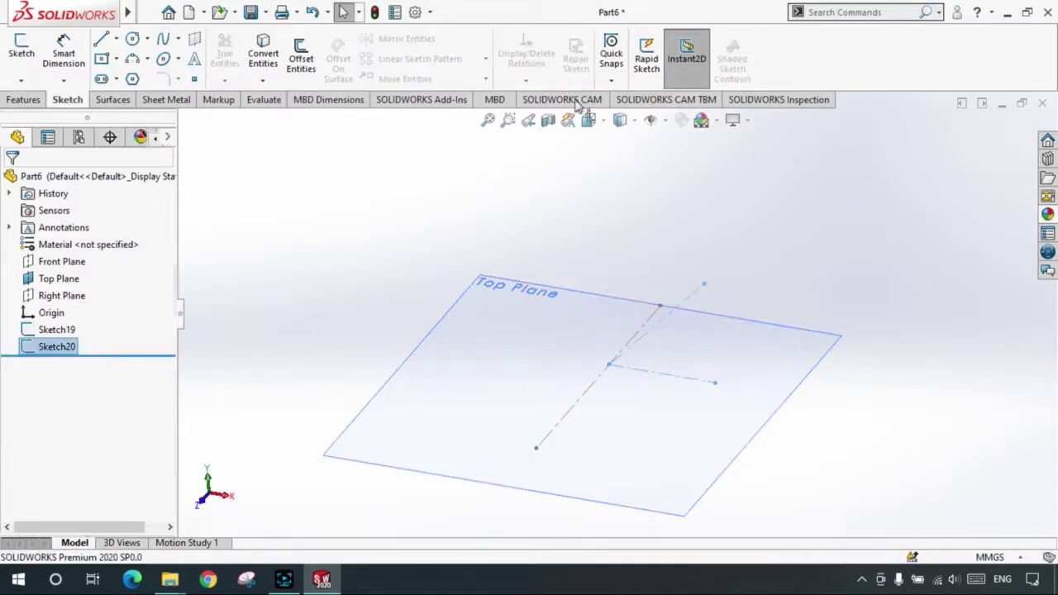
- Create a plane through Line1@Sketch19 and Line1@Sketch20, tilted above the Top Plane
left_click(619, 81)
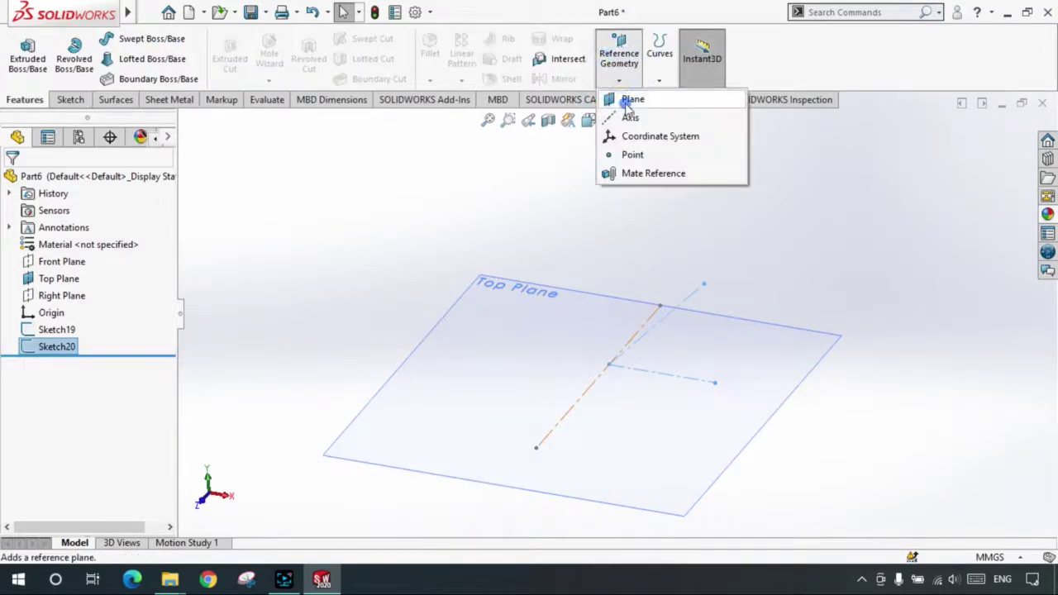
left_click(626, 99)
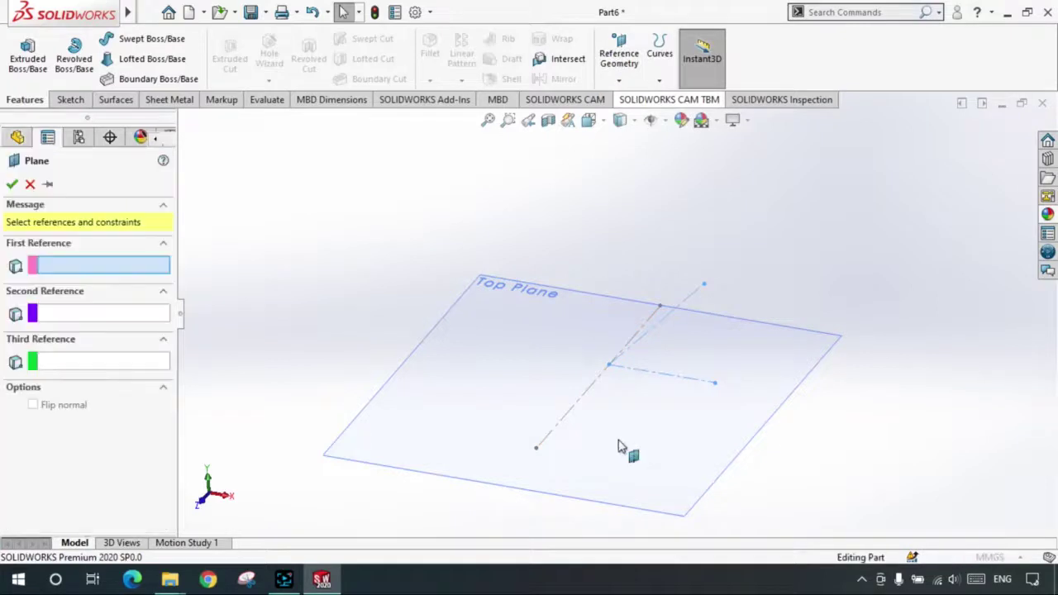
left_click(102, 265)
mouse_move(482, 416)
middle_mouse_down()
mouse_move(635, 416)
mouse_move(654, 402)
mouse_move(449, 372)
mouse_move(548, 401)
middle_mouse_up()
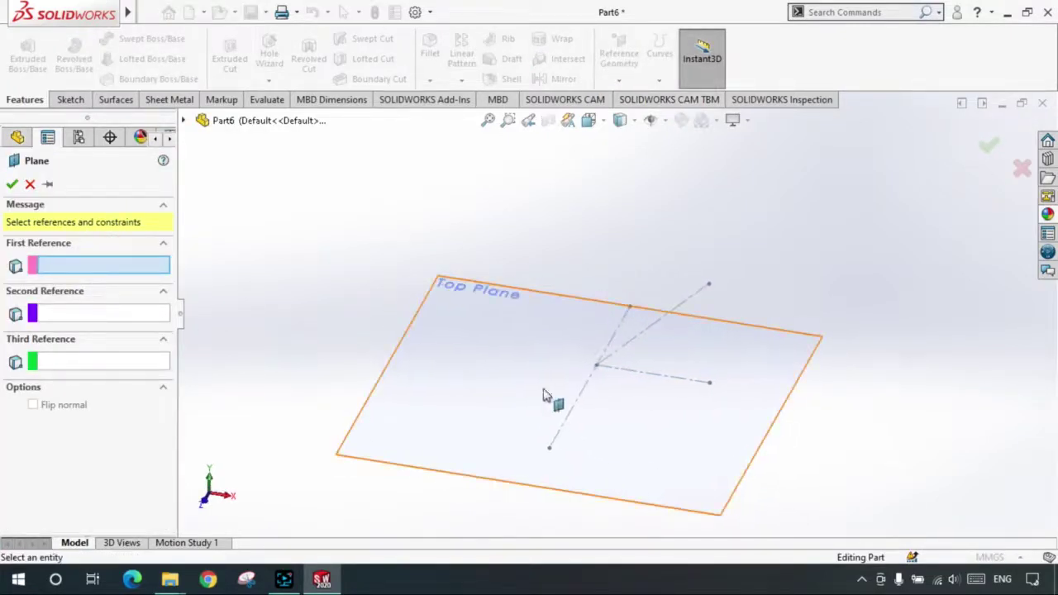
left_click(582, 395)
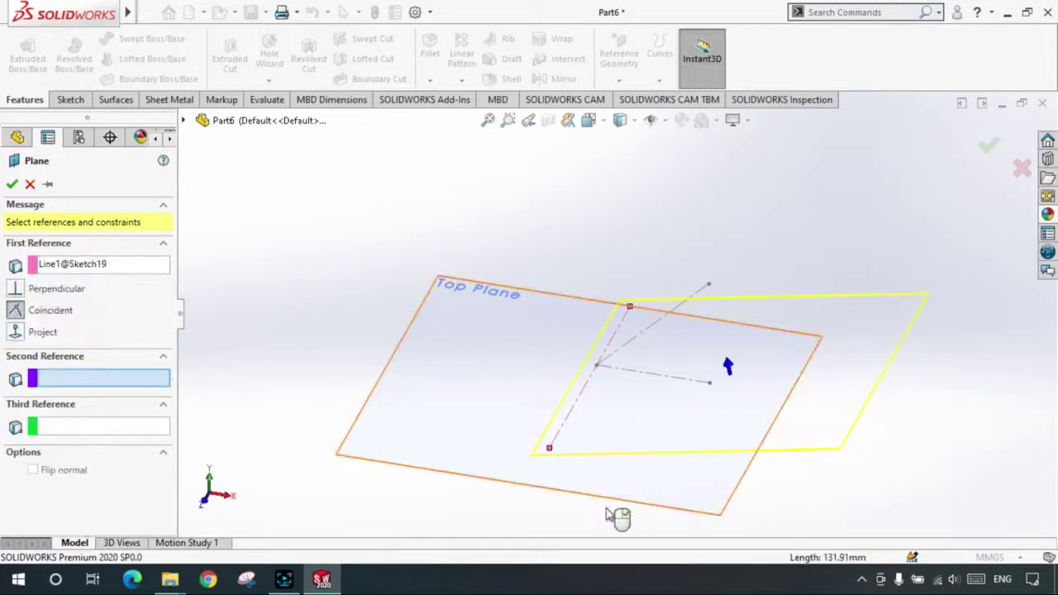
left_click(658, 332)
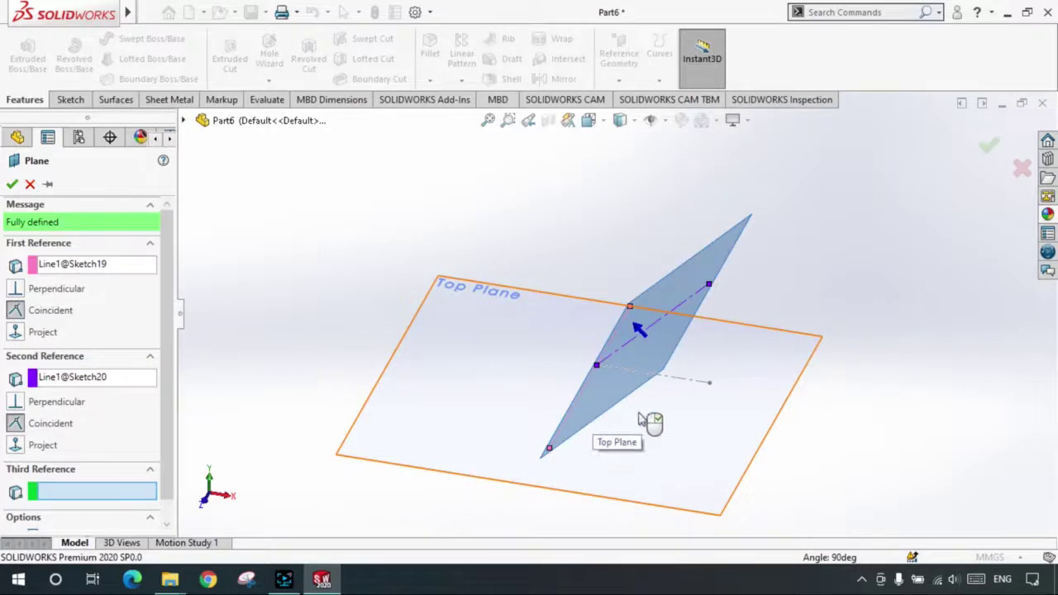
mouse_move(641, 419)
middle_mouse_down()
mouse_move(655, 362)
mouse_move(643, 401)
middle_mouse_up()
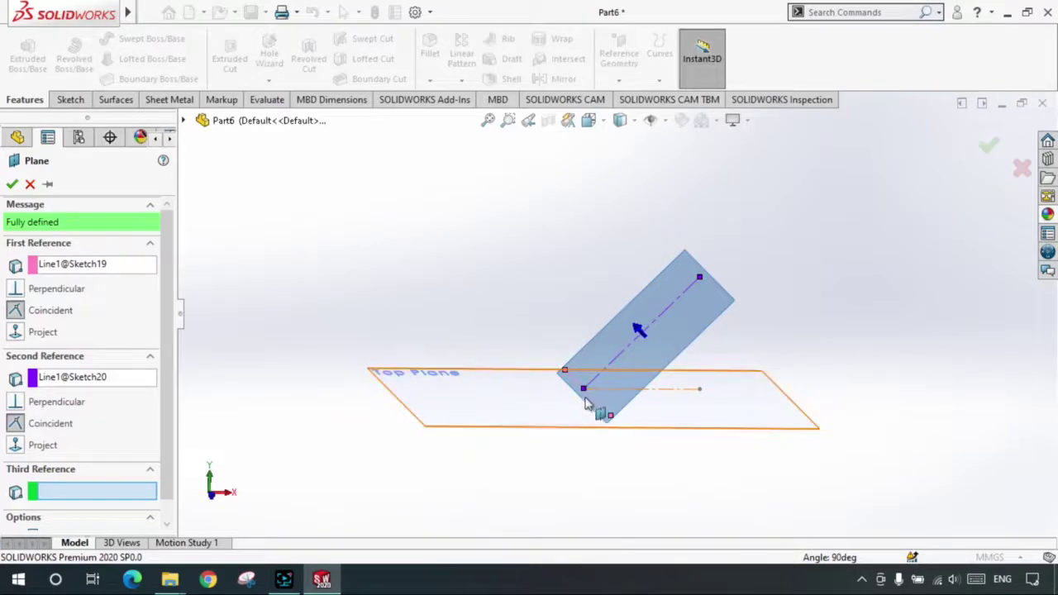
mouse_move(589, 422)
middle_mouse_down()
mouse_move(586, 371)
mouse_move(579, 402)
middle_mouse_up()
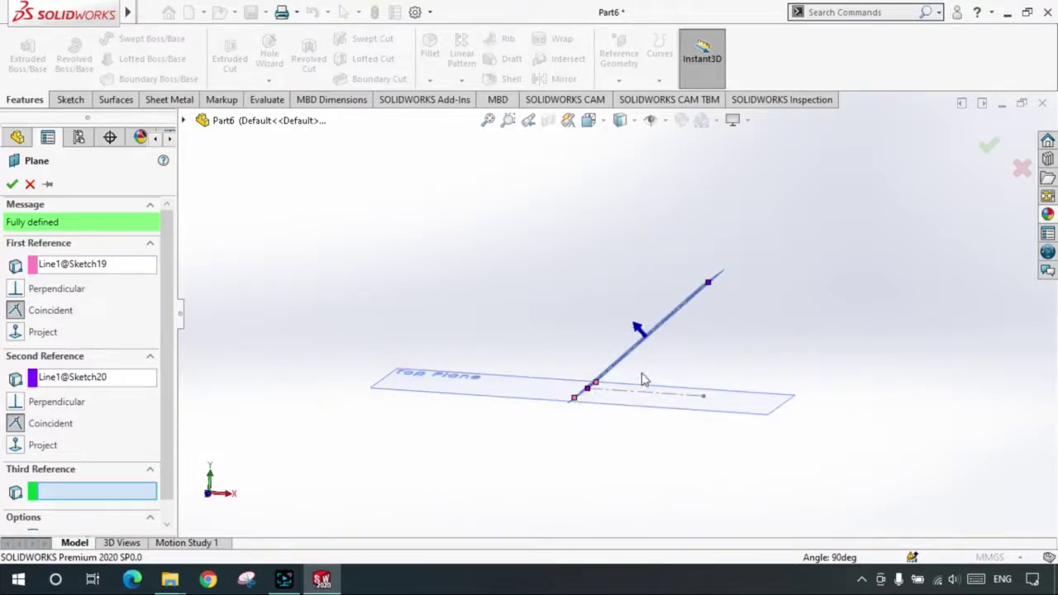
middle_click_drag(666, 390, 622, 374)
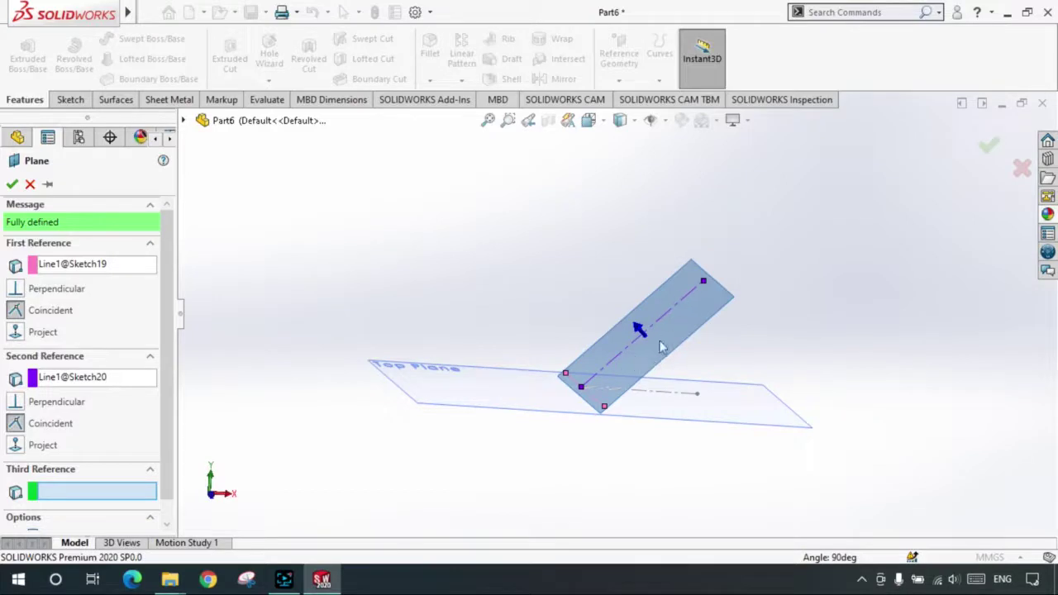
left_click(12, 184)
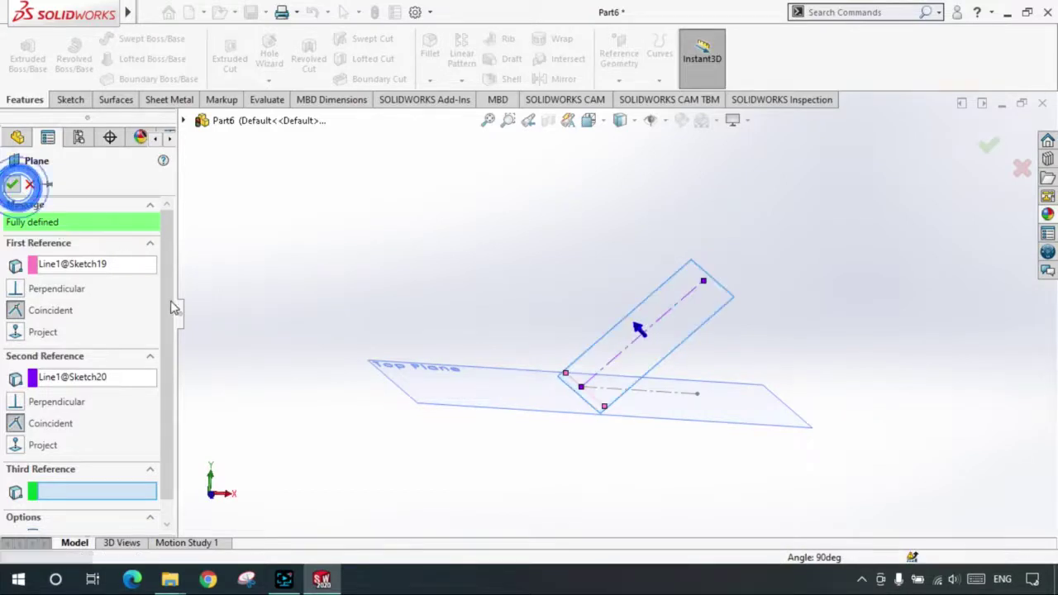
- Change Sketch20's angle dimension from 45° to 80° so Plane8 tilts steeply, then select Plane8
left_click(370, 278)
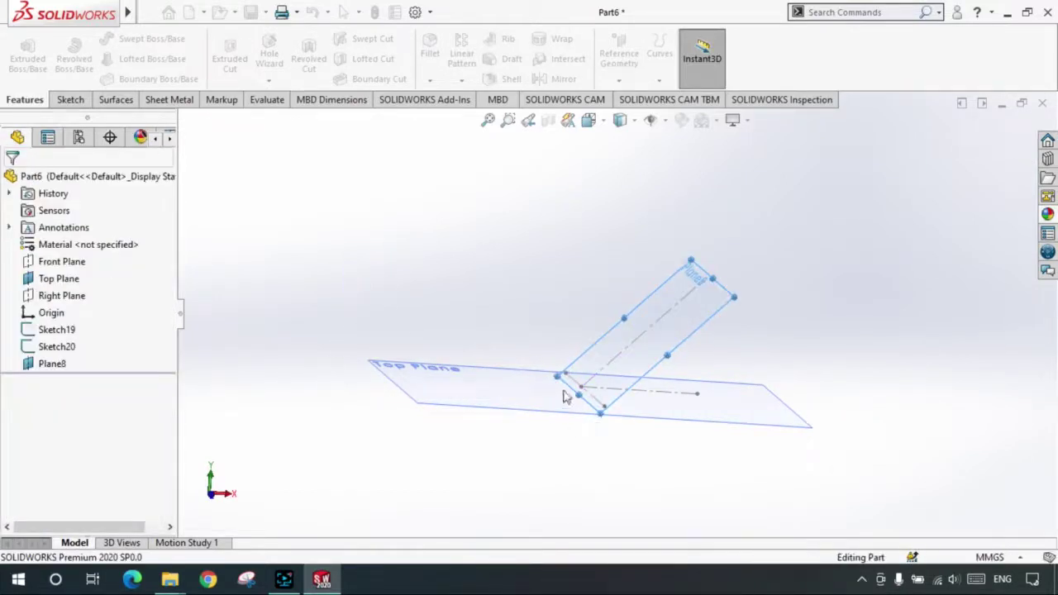
middle_click_drag(567, 394, 585, 420)
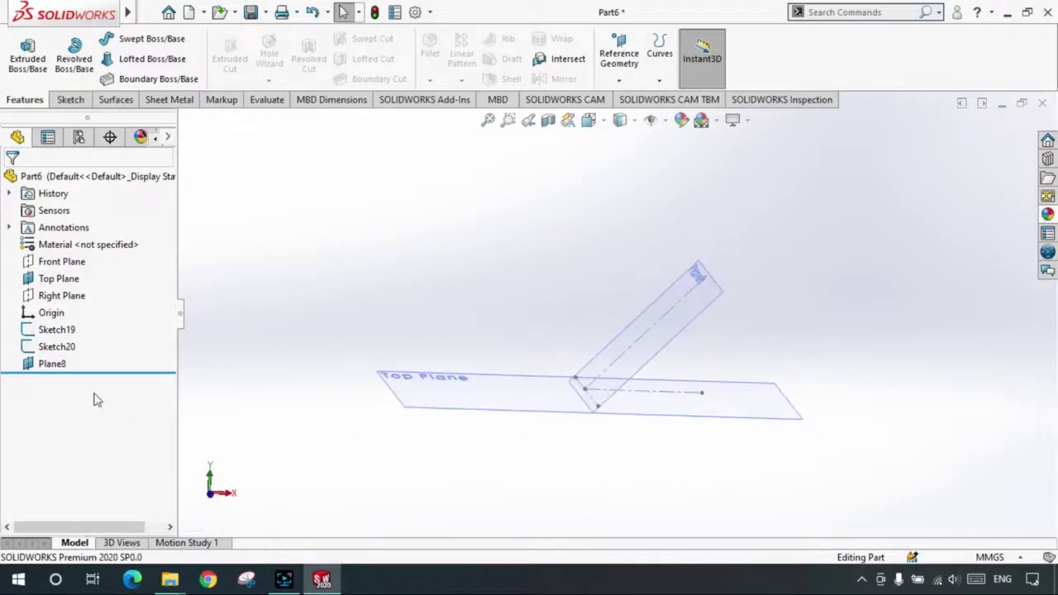
left_click(61, 332)
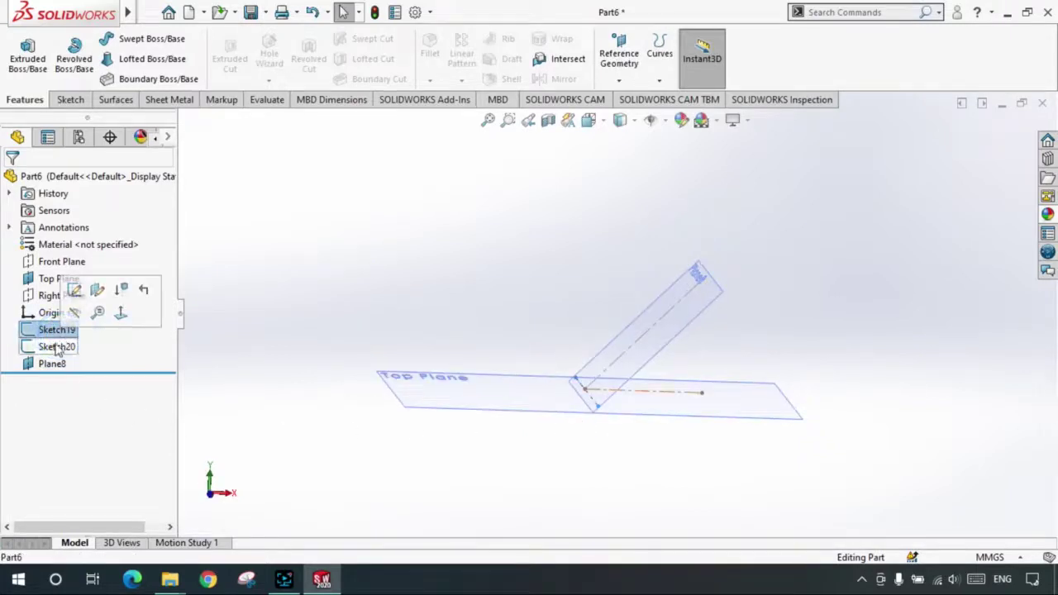
left_click(56, 347)
left_click(735, 348)
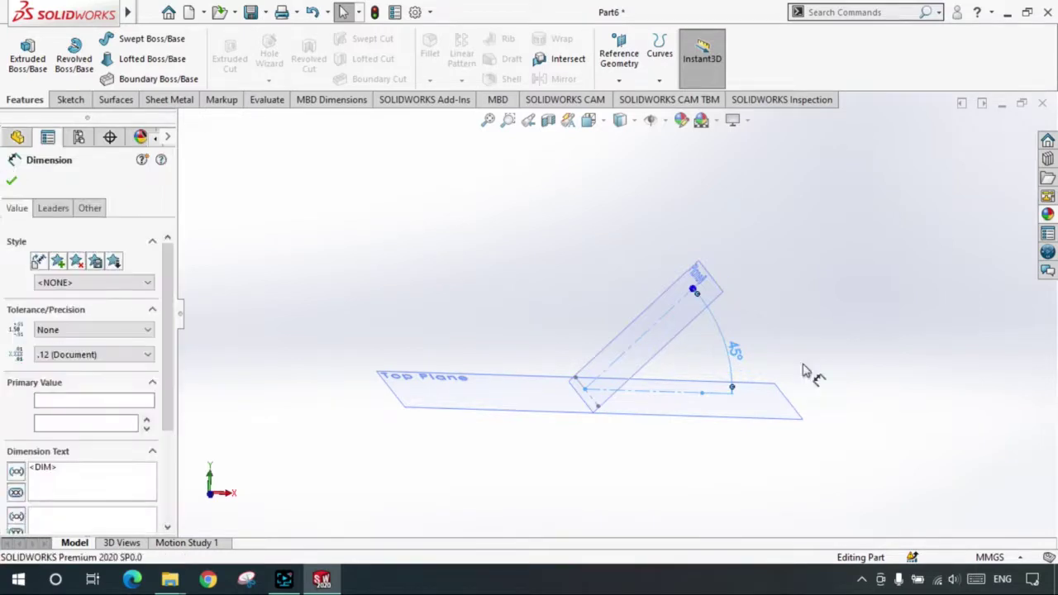
left_click(737, 349)
type("80")
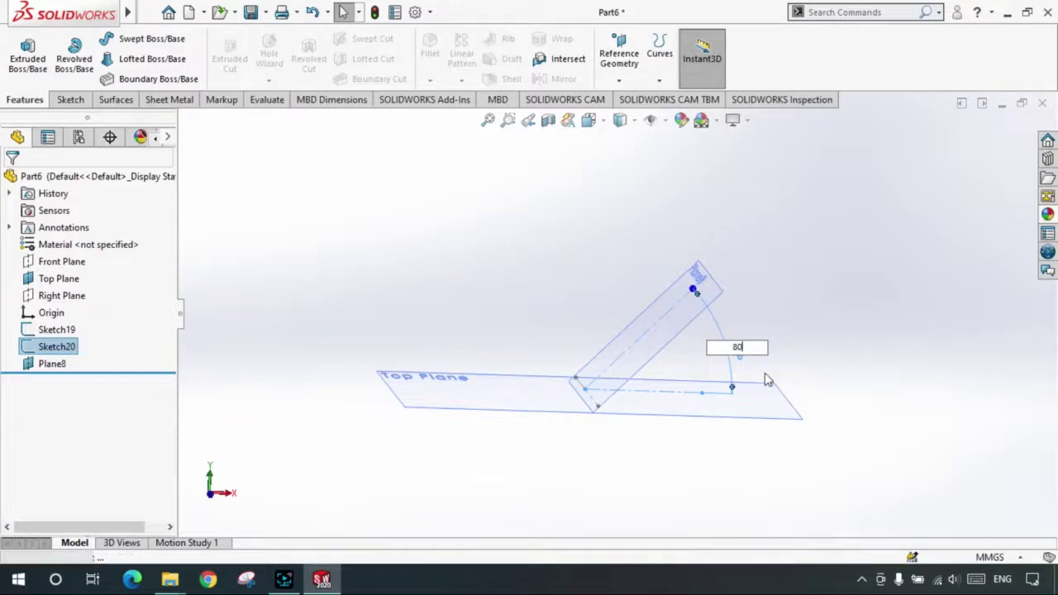
key("Return")
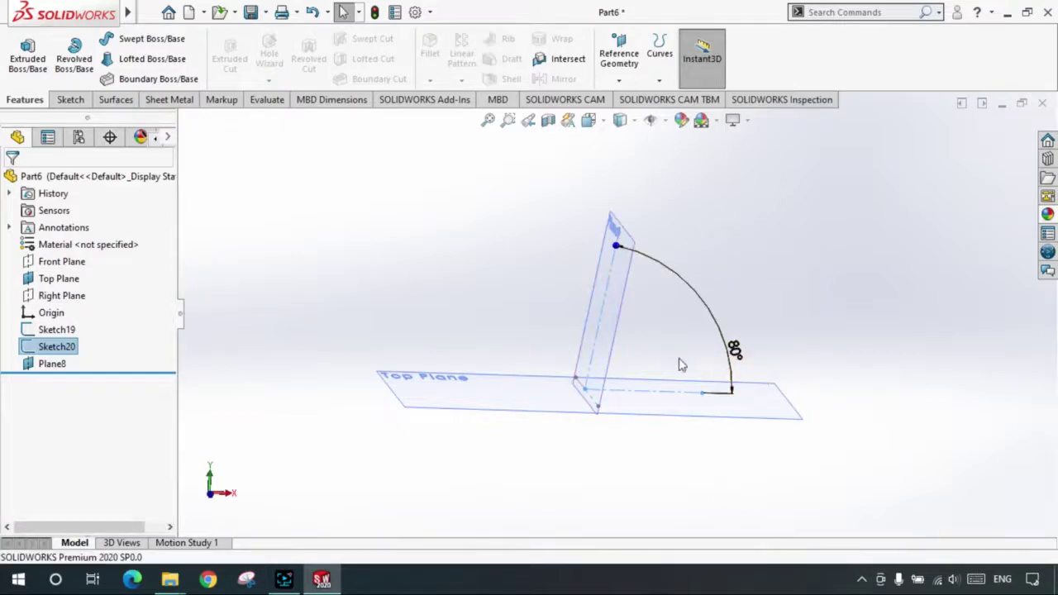
mouse_move(680, 365)
middle_mouse_down()
mouse_move(668, 350)
mouse_move(697, 370)
middle_mouse_up()
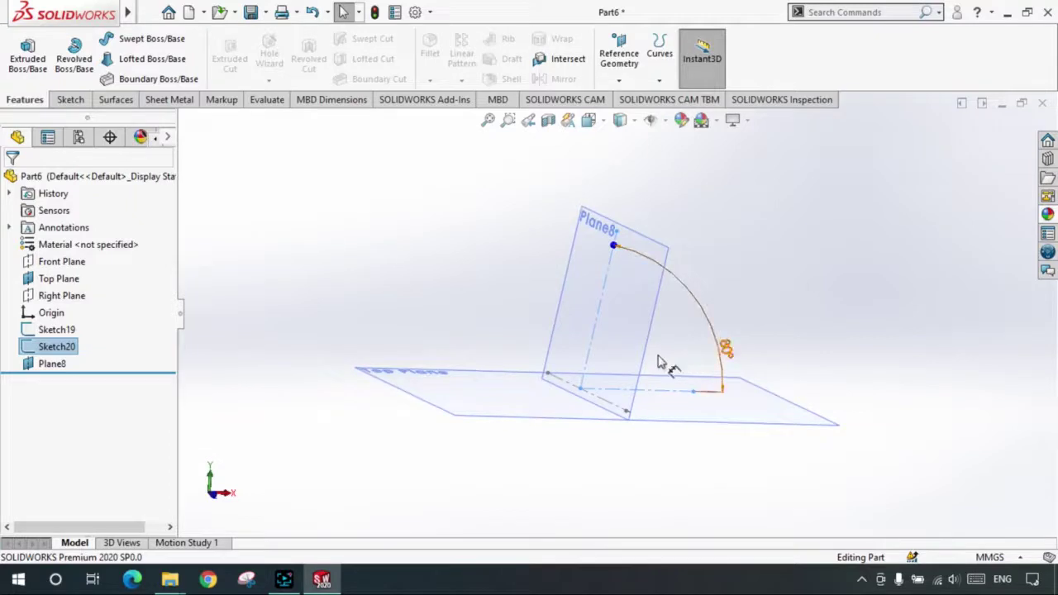
left_click(588, 298)
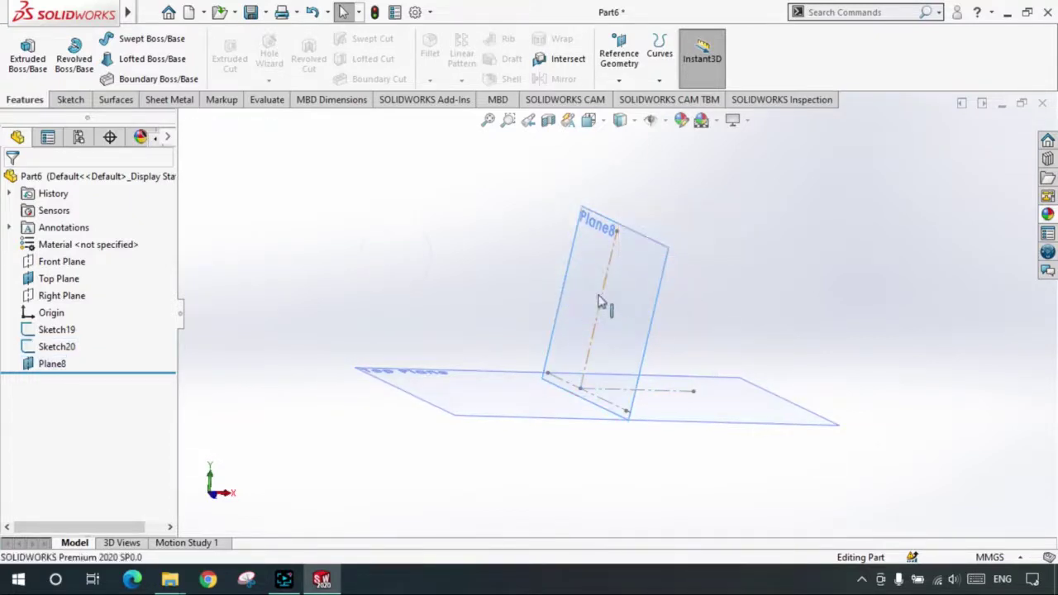
- Sketch a circle on Plane8 as Sketch21
left_click(70, 100)
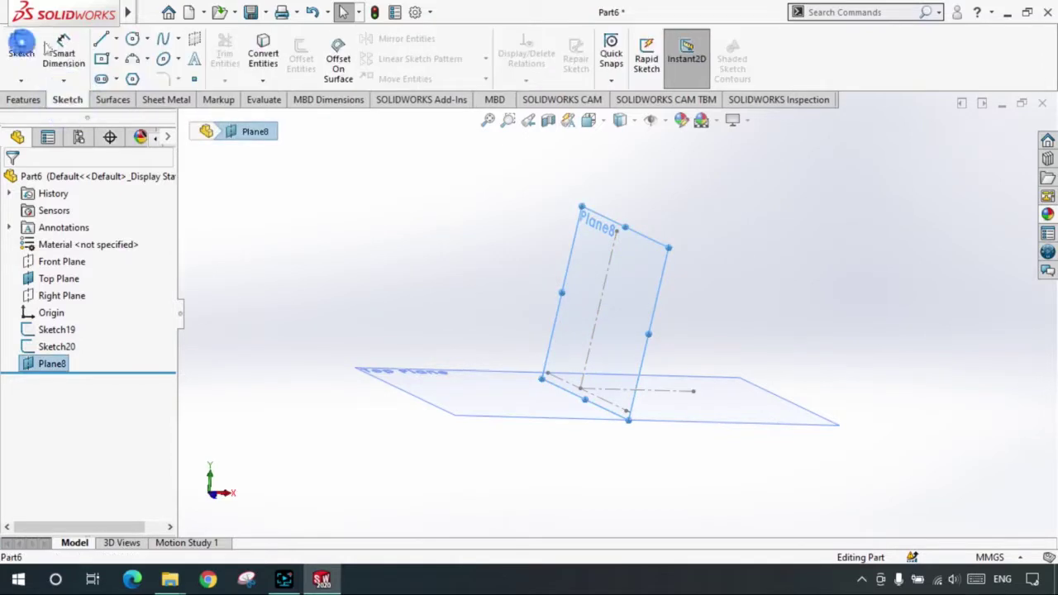
left_click(22, 49)
left_click(133, 39)
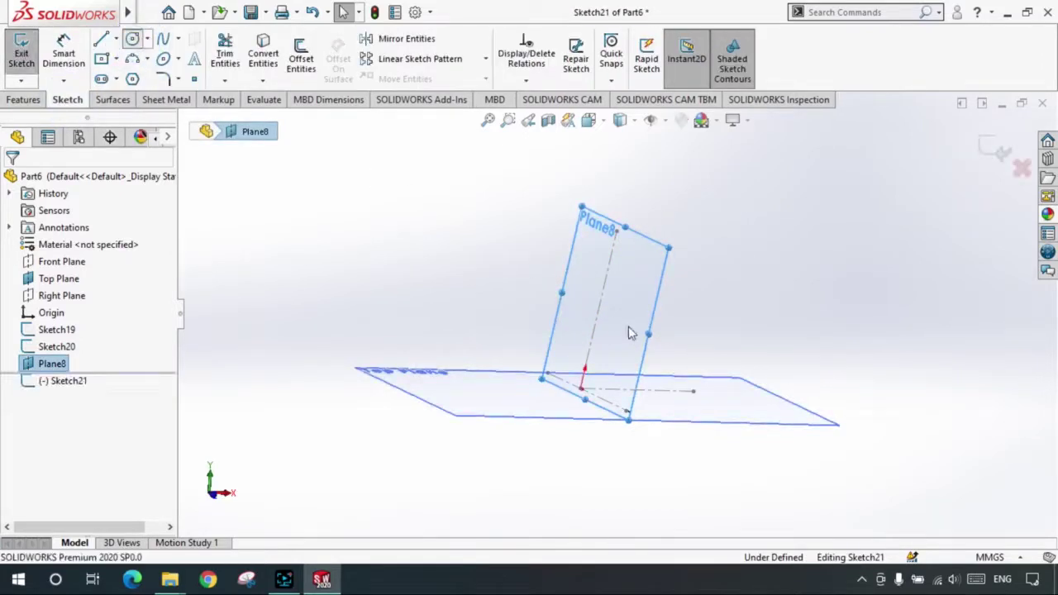
left_click(600, 286)
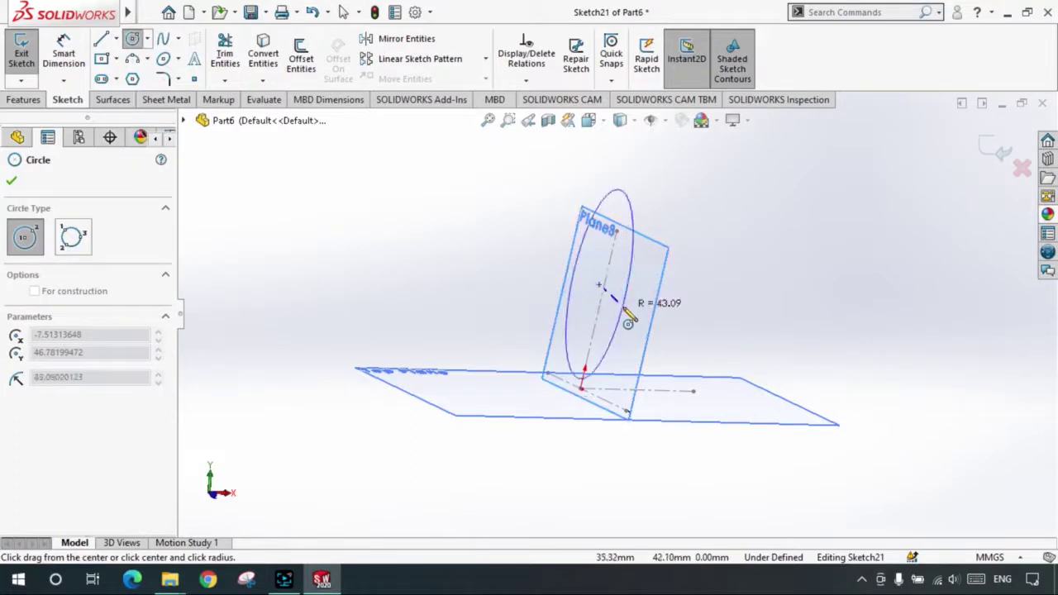
left_click(611, 283)
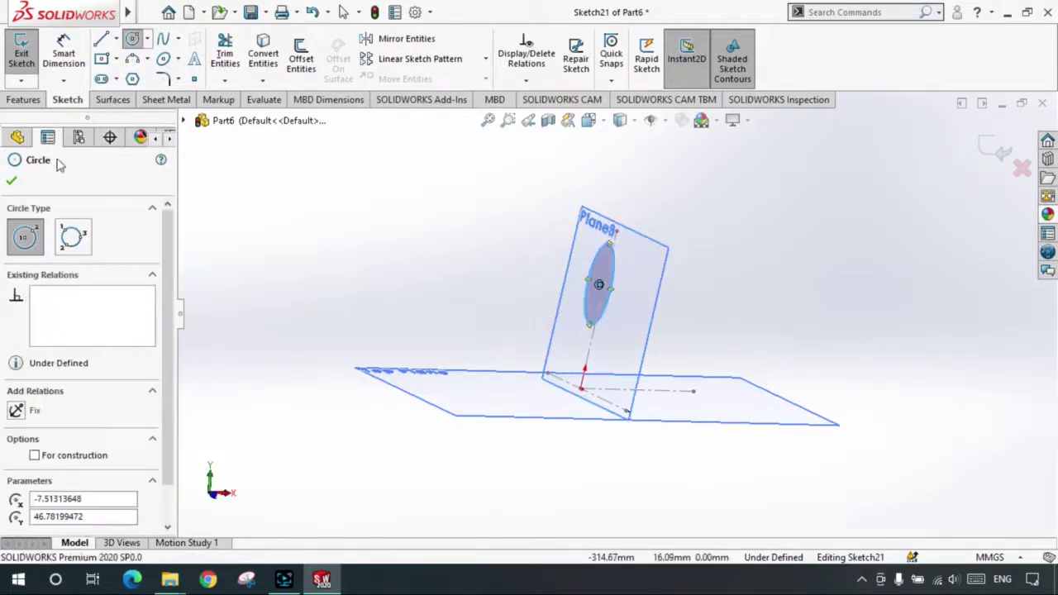
left_click(14, 180)
left_click(999, 149)
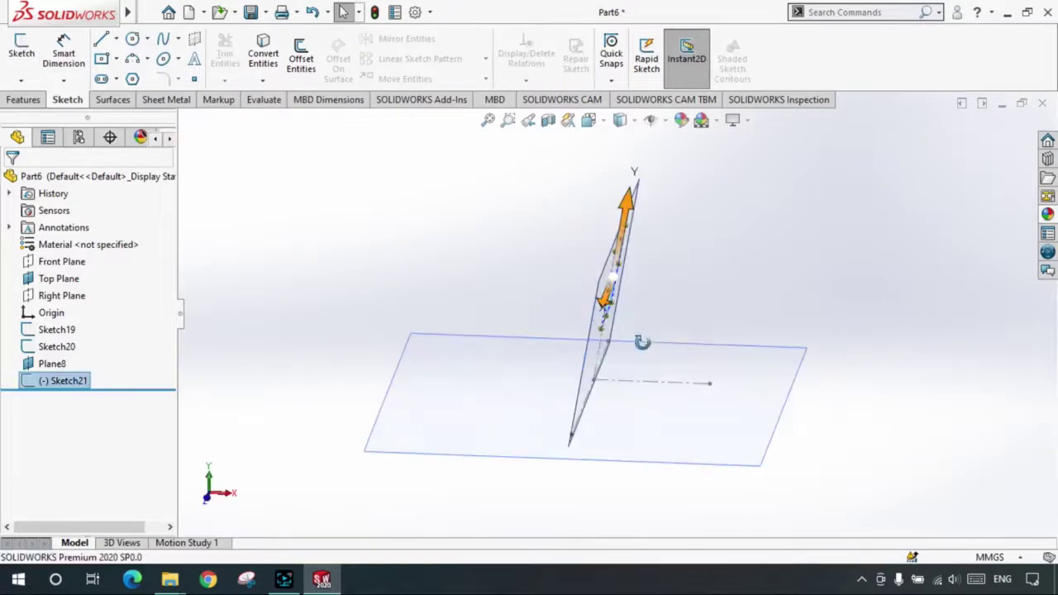
- Sketch a circle of radius about 28.22 mm on the Top Plane as Sketch22
left_click(637, 409)
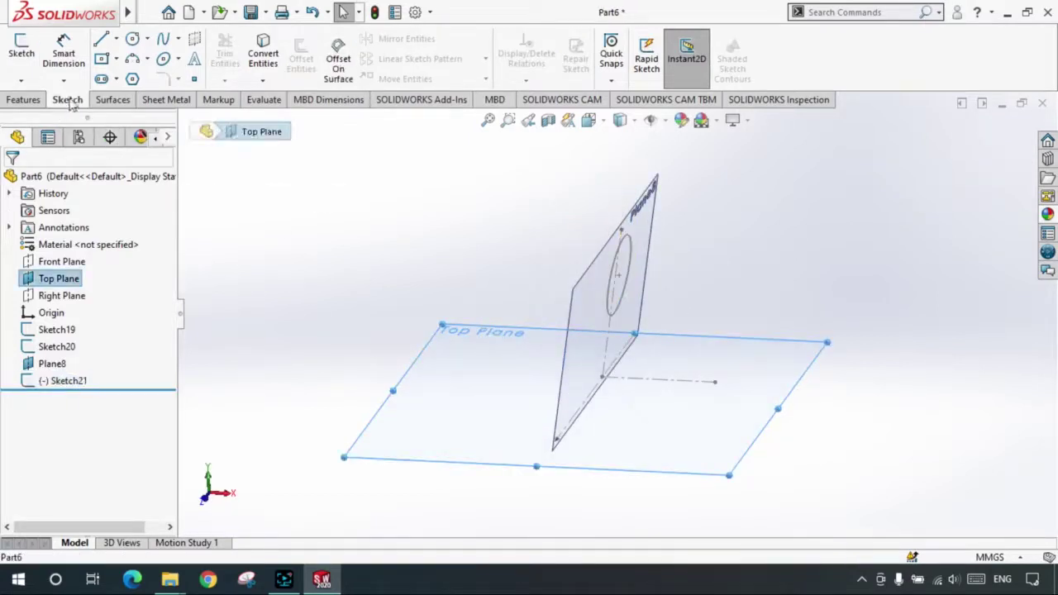
left_click(21, 51)
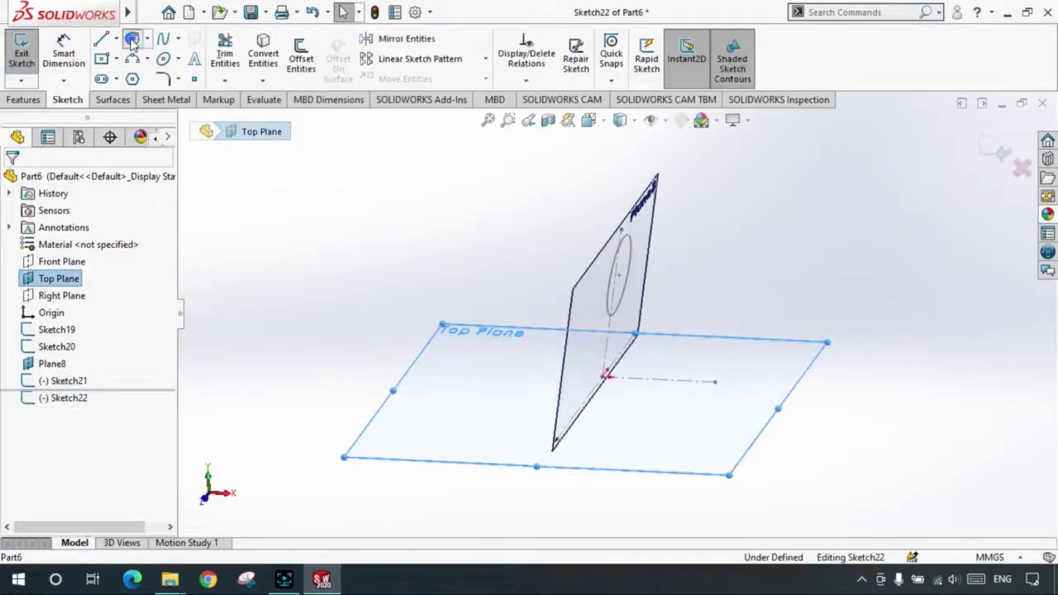
key("c")
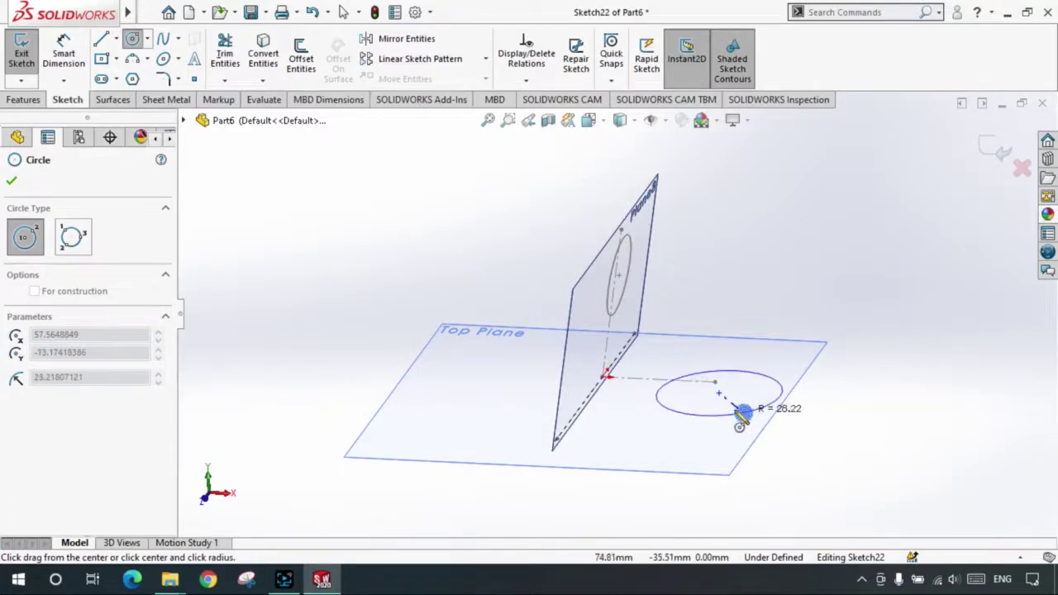
left_click_drag(721, 394, 742, 414)
left_click(11, 182)
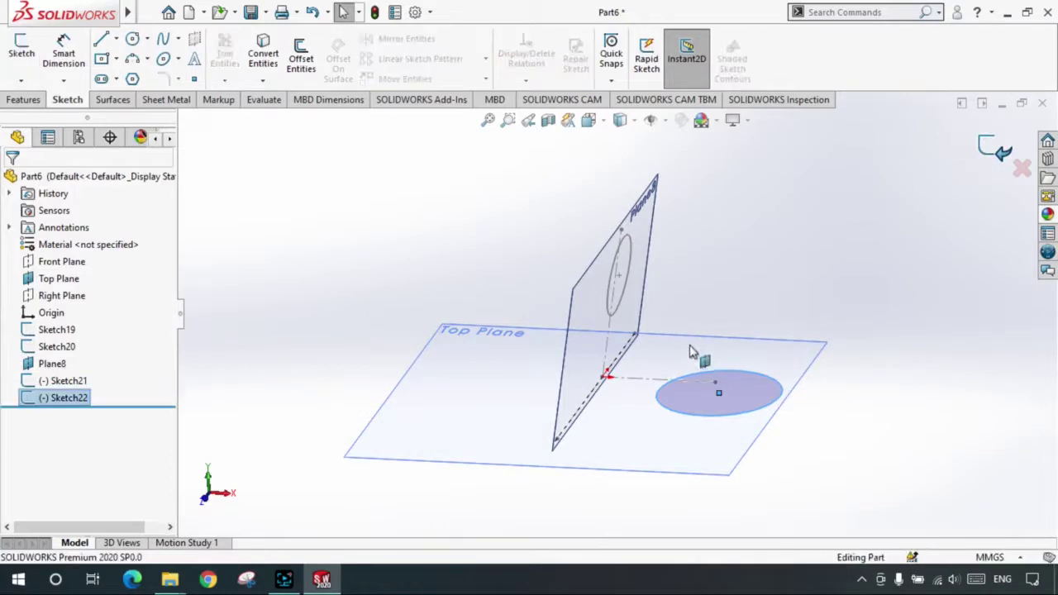
- Start a loft with the Sketch21 and Sketch22 circles as its two profiles
left_click(21, 100)
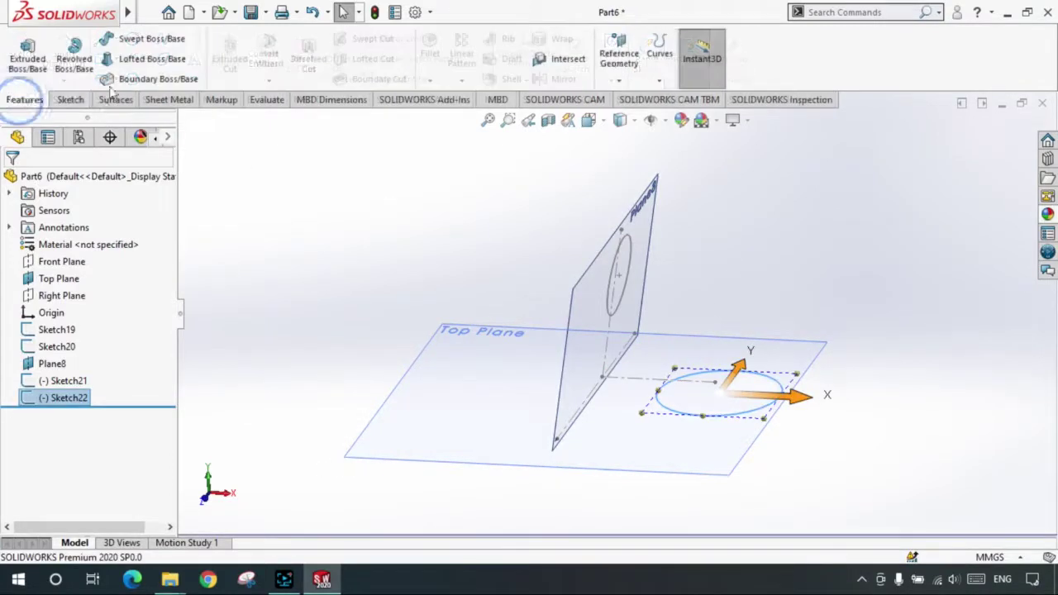
left_click(145, 59)
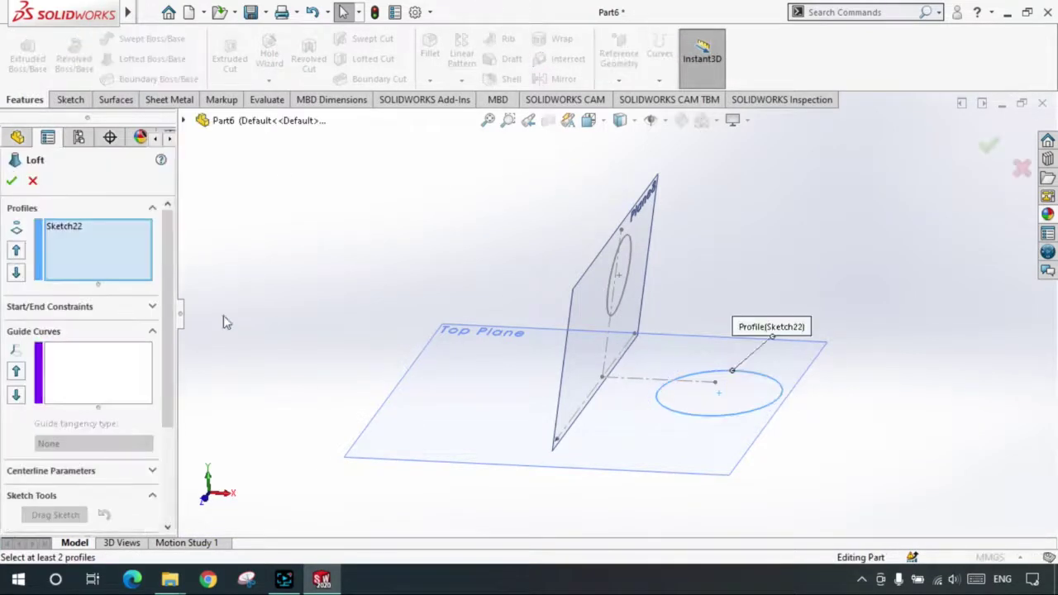
right_click(104, 263)
left_click(158, 264)
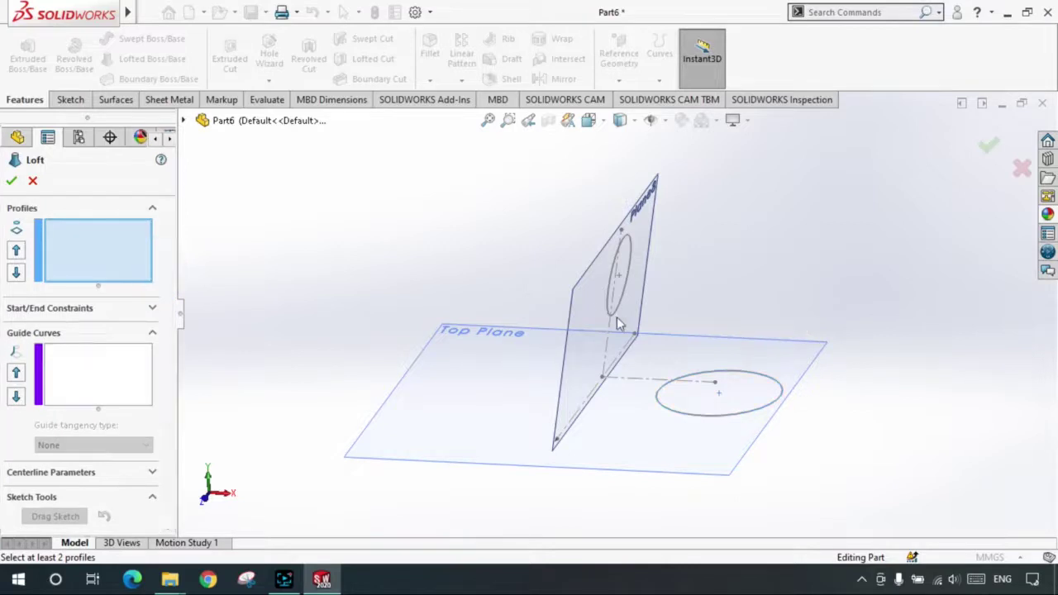
left_click(608, 313)
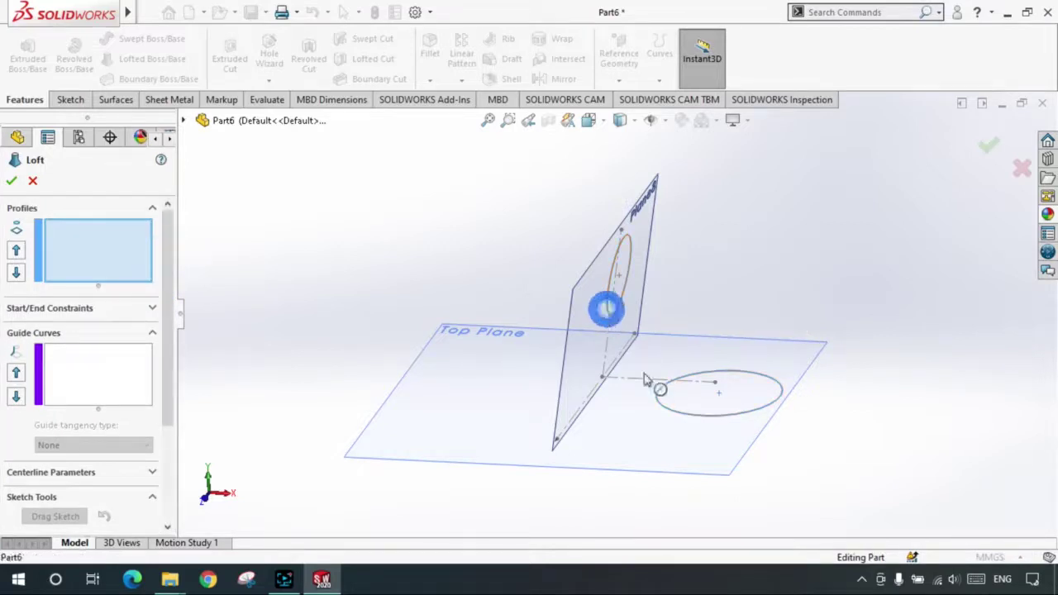
left_click(701, 415)
middle_click_drag(647, 422, 637, 320)
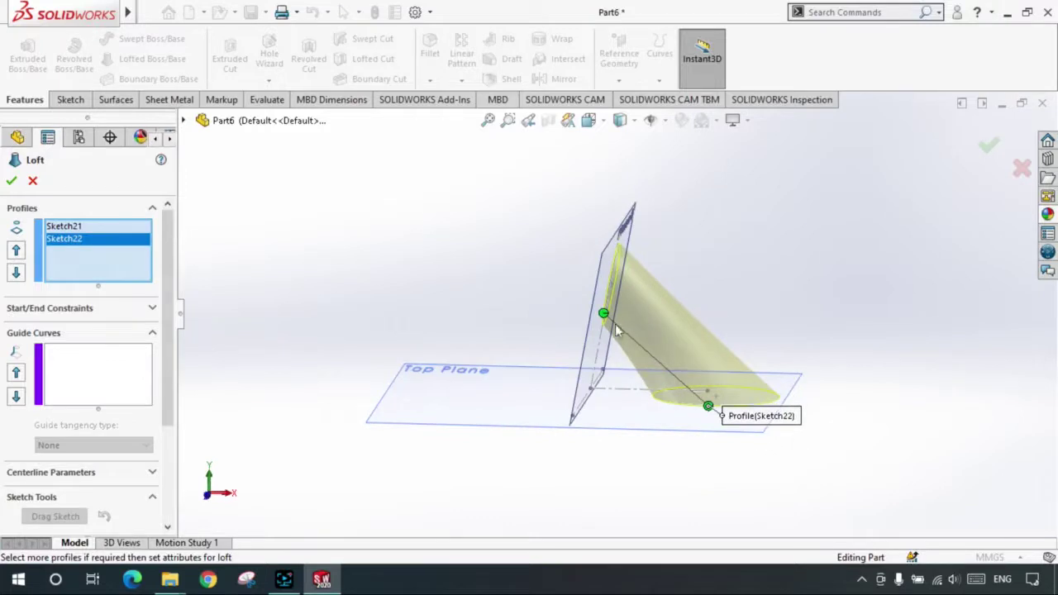
- Set the loft's start and end constraints to Normal To Profile and accept it
left_click(66, 308)
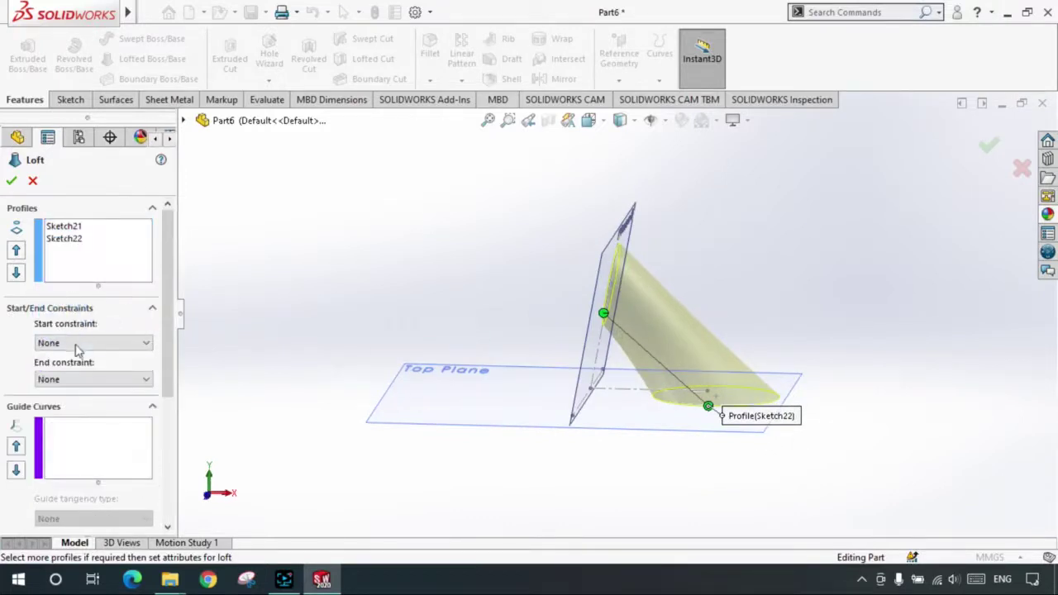
left_click(73, 343)
left_click(73, 377)
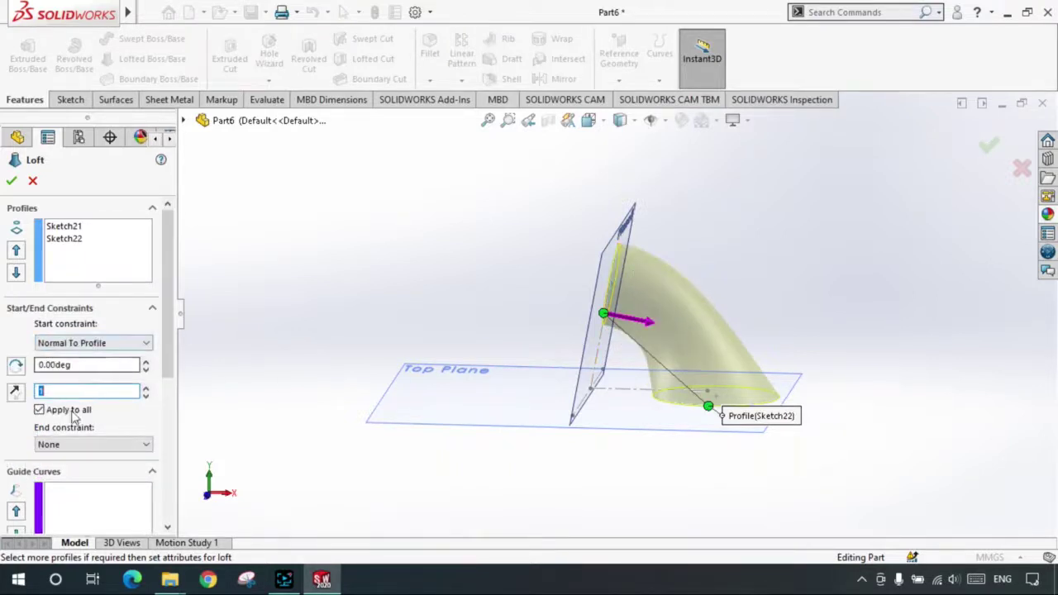
left_click(68, 445)
left_click(66, 475)
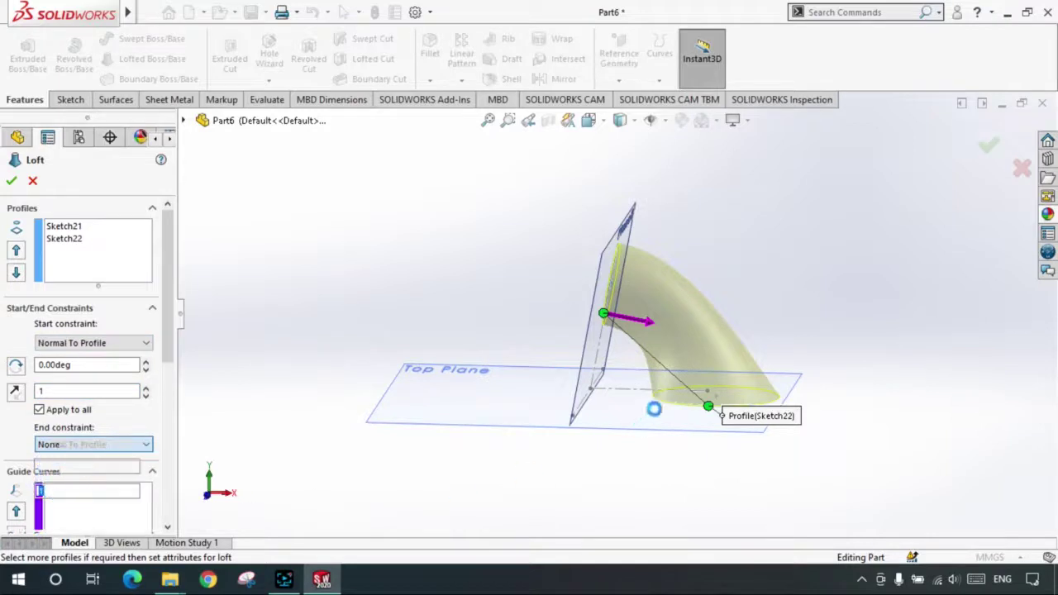
middle_click_drag(707, 400, 4, 247)
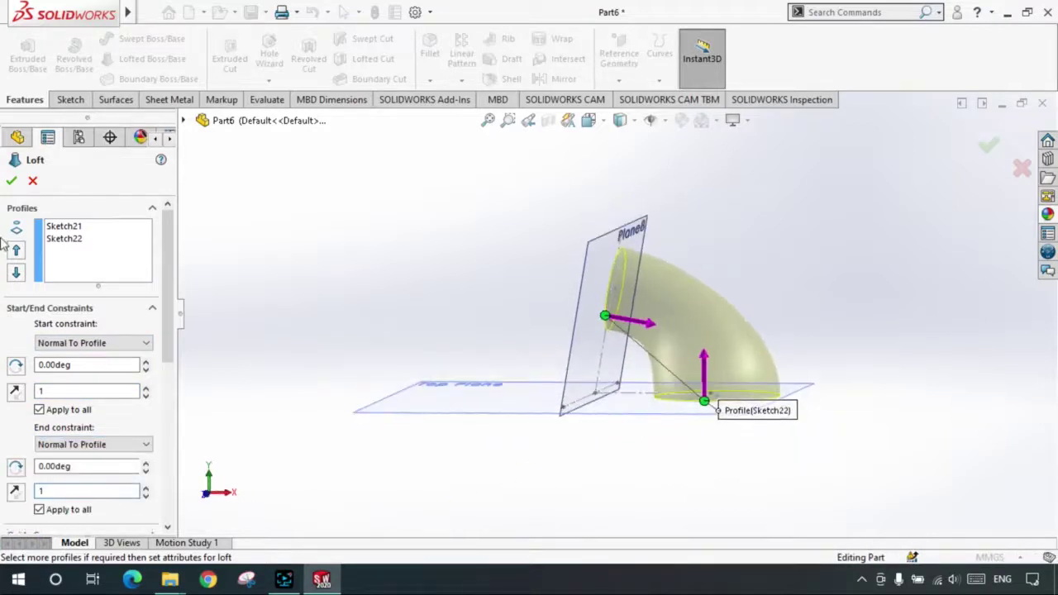
left_click(13, 182)
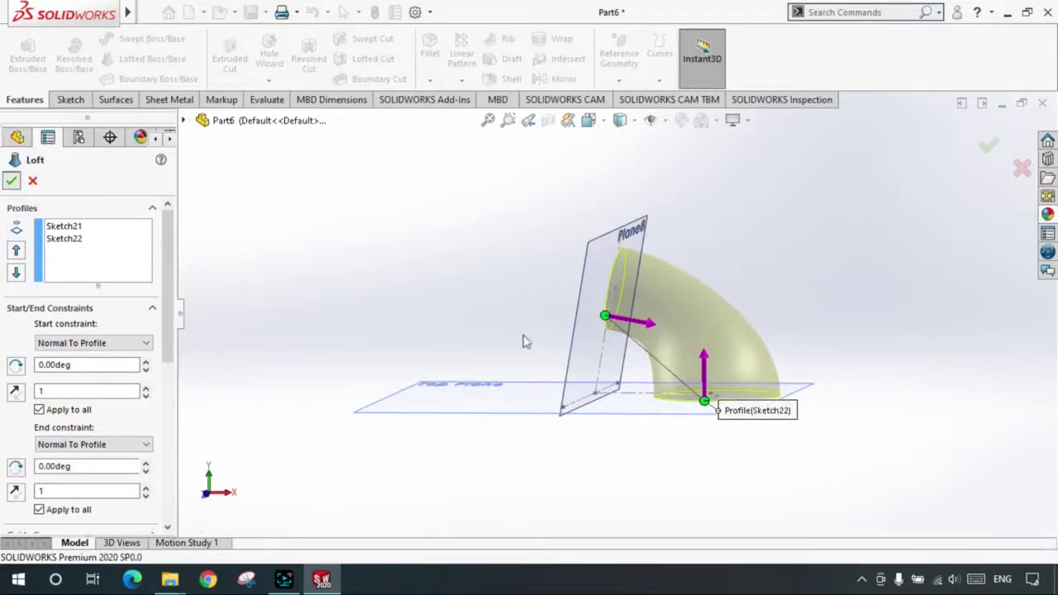
middle_click_drag(482, 279, 690, 451)
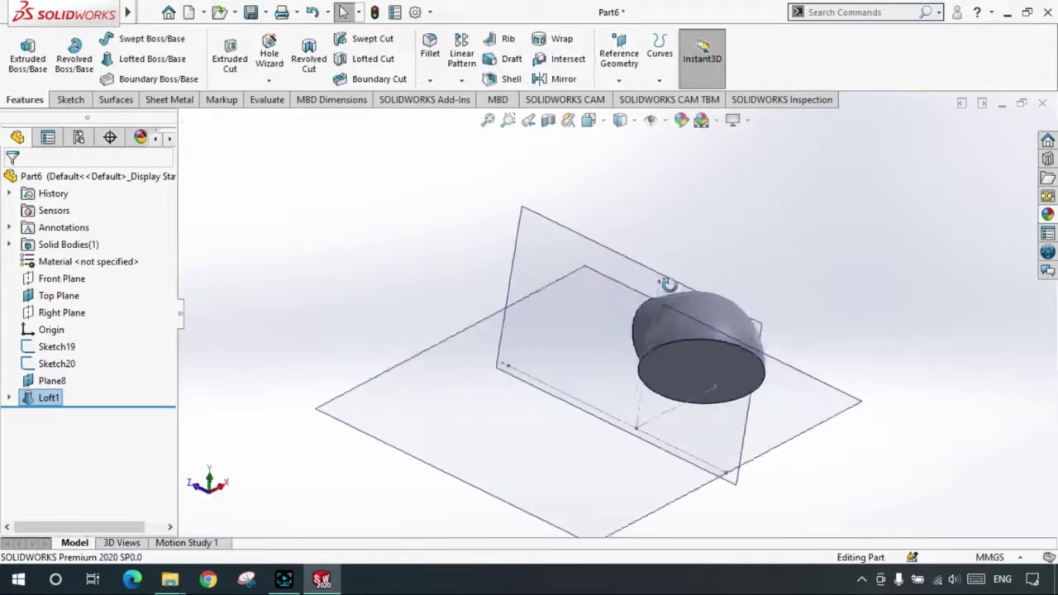
- Shell the elbow to 2 mm walls, removing both circular end faces
left_click(507, 80)
middle_click_drag(691, 296, 748, 432)
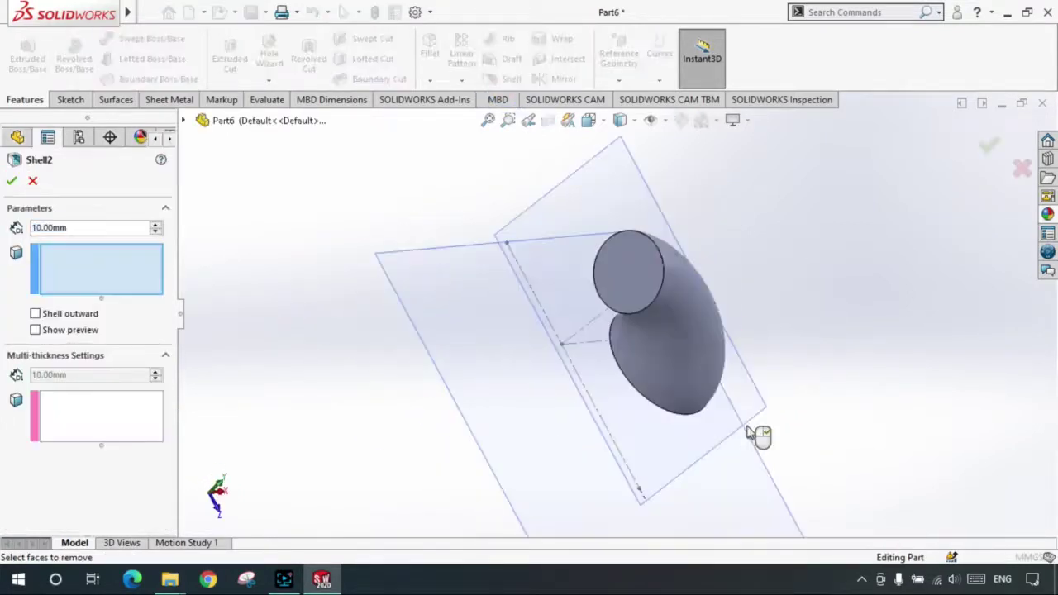
left_click(631, 267)
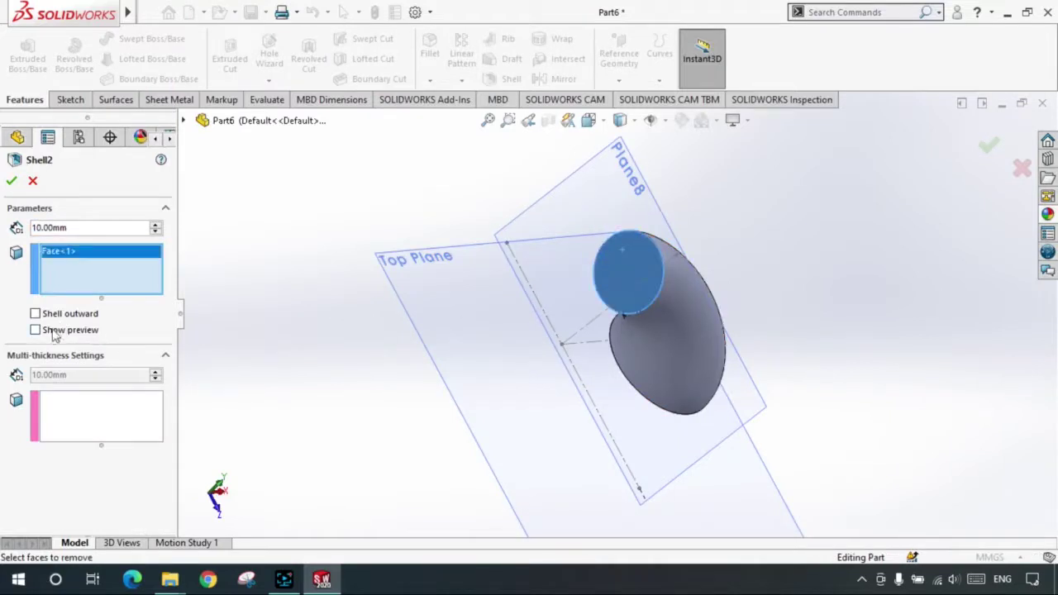
middle_click_drag(632, 393, 739, 397)
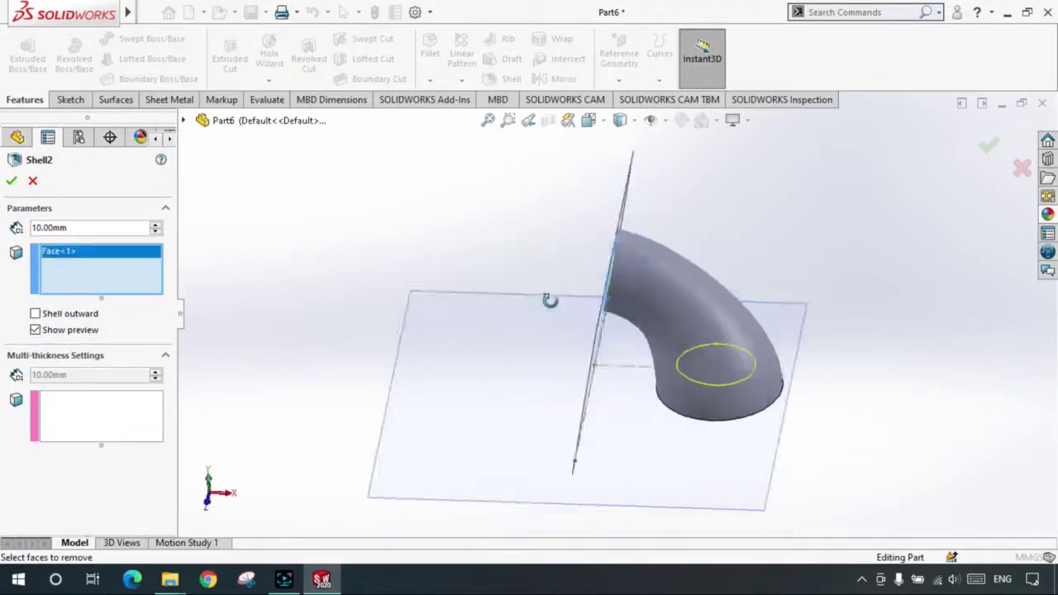
middle_click_drag(729, 339, 780, 378)
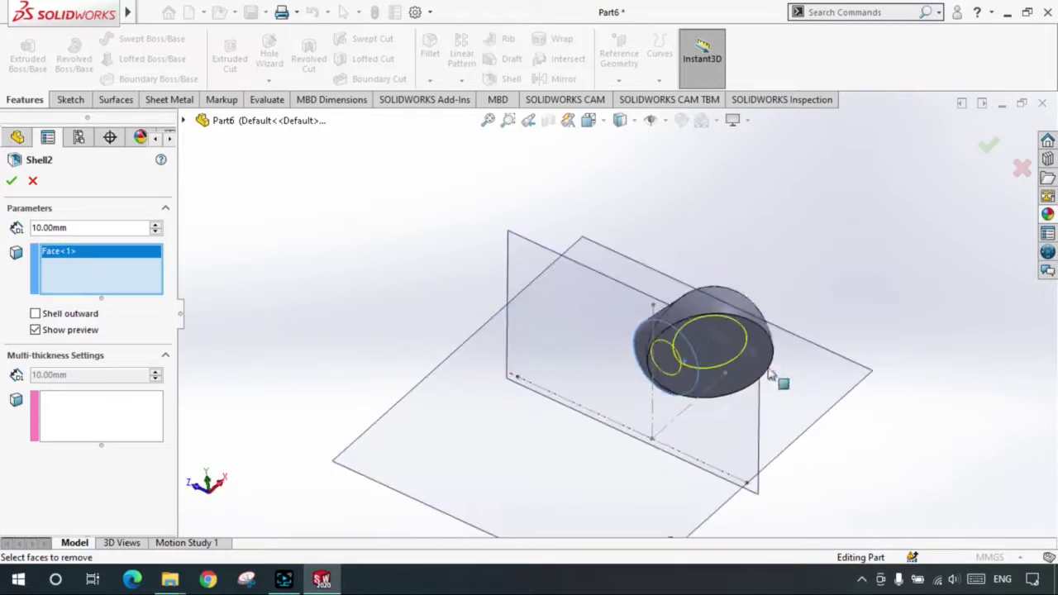
left_click(707, 399)
middle_click_drag(721, 342, 191, 348)
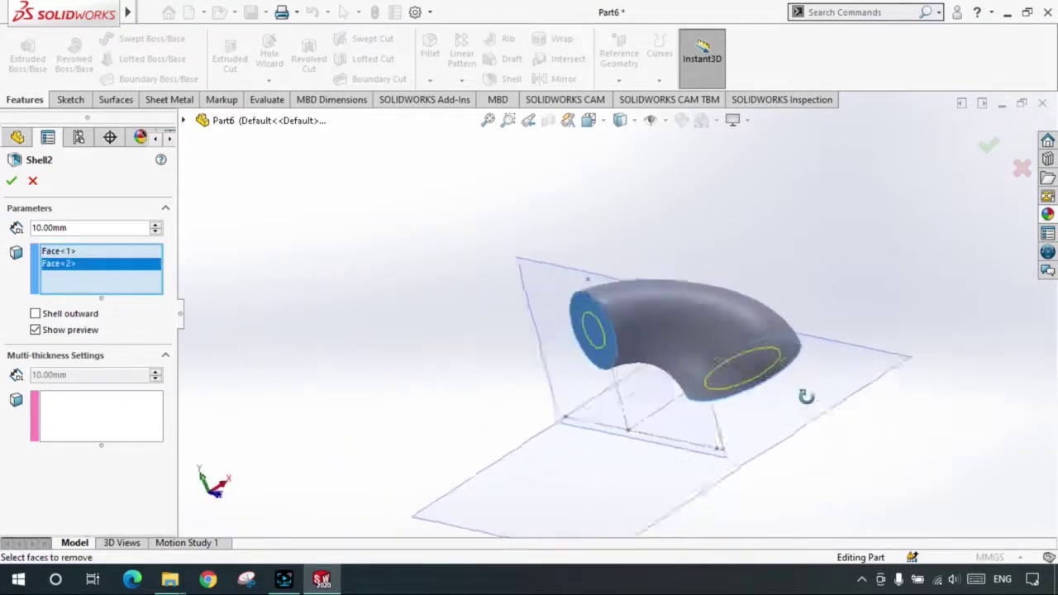
double_click(120, 228)
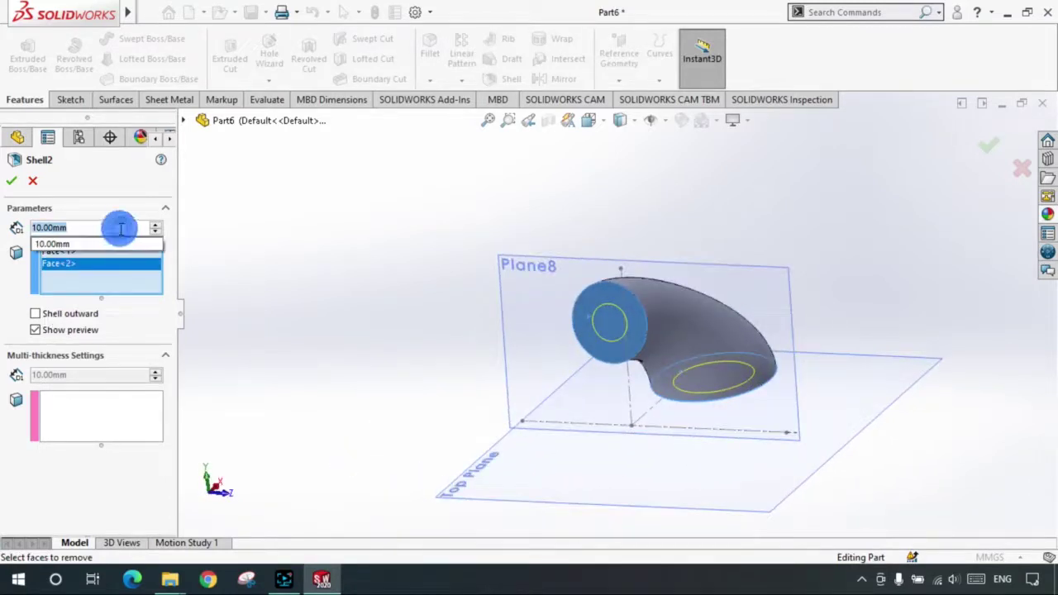
type("2")
key("Return")
left_click(10, 181)
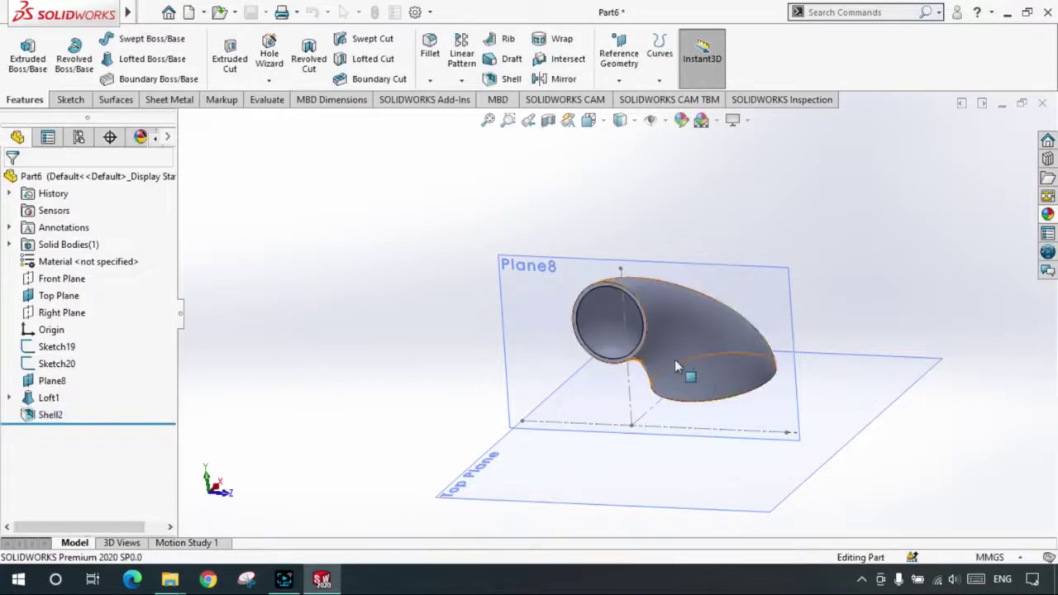
- Reopen the Shell2 feature for editing and clear both removed end faces
mouse_move(737, 406)
middle_mouse_down()
mouse_move(566, 323)
mouse_move(652, 354)
mouse_move(577, 406)
mouse_move(703, 291)
middle_mouse_up()
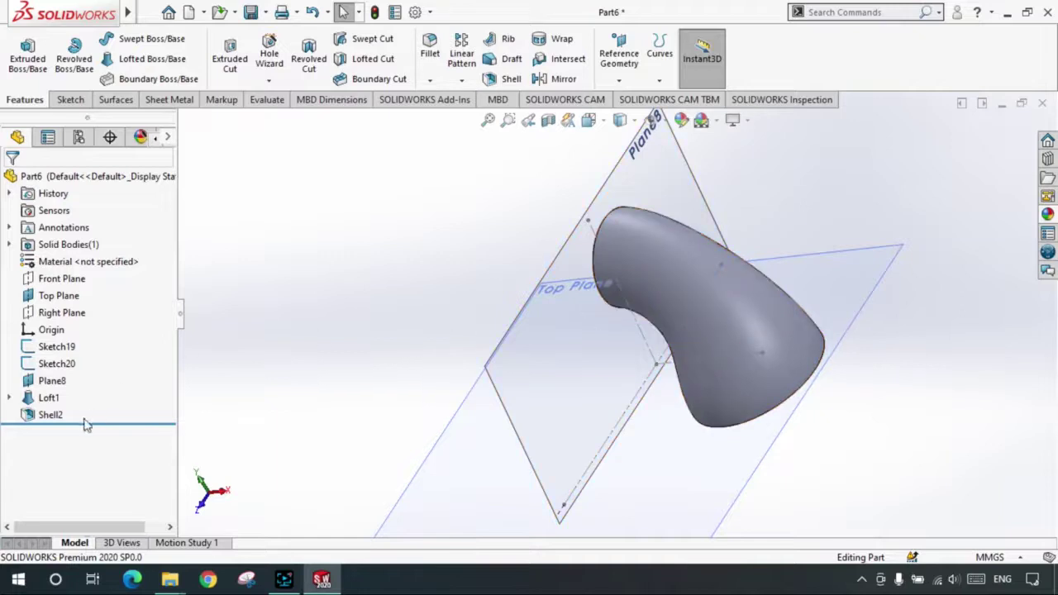
left_click(47, 418)
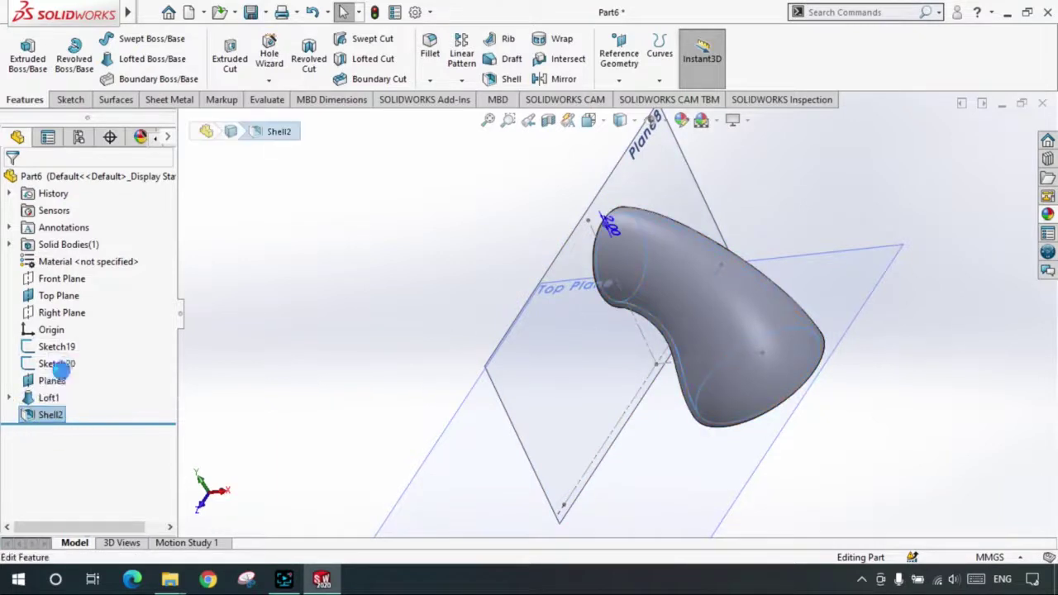
left_click(68, 364)
left_click(81, 363)
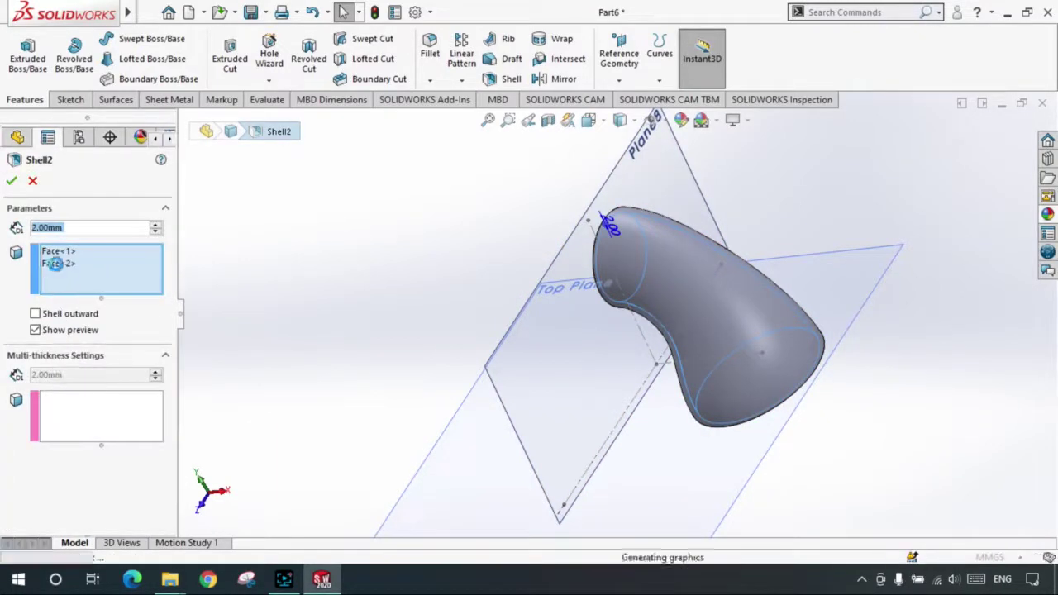
right_click(87, 273)
left_click(108, 281)
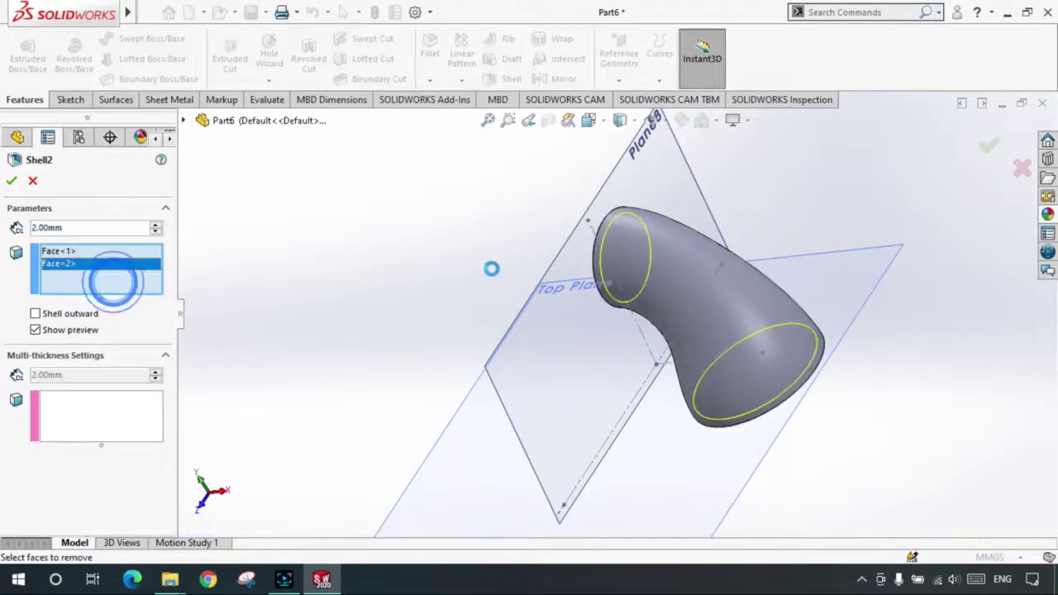
- Select the elbow's outer face, cancel the failed Shell2 edit, and rotate the elbow upright
left_click(690, 282)
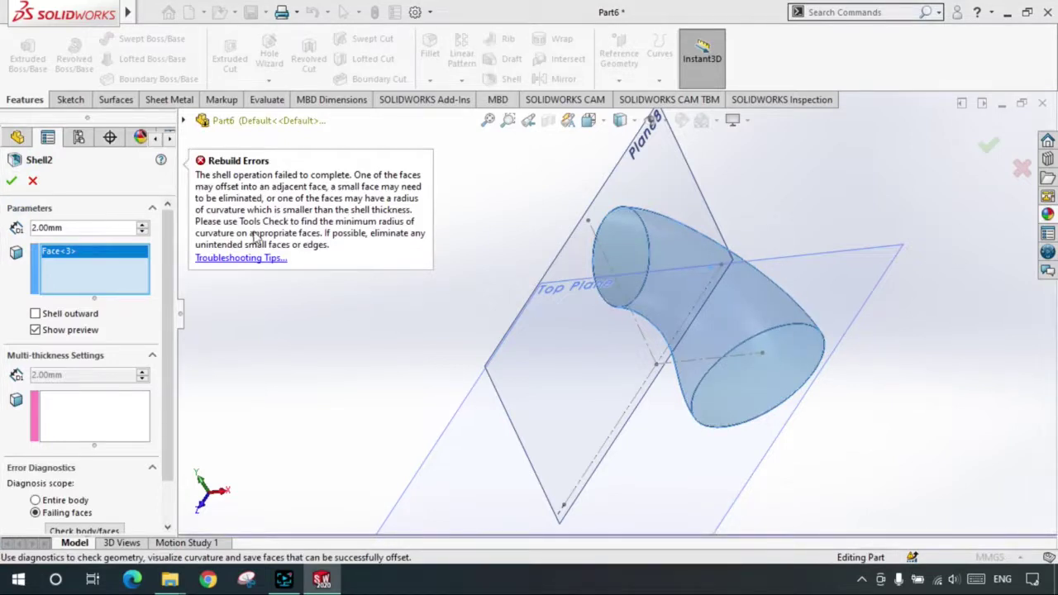
left_click(32, 180)
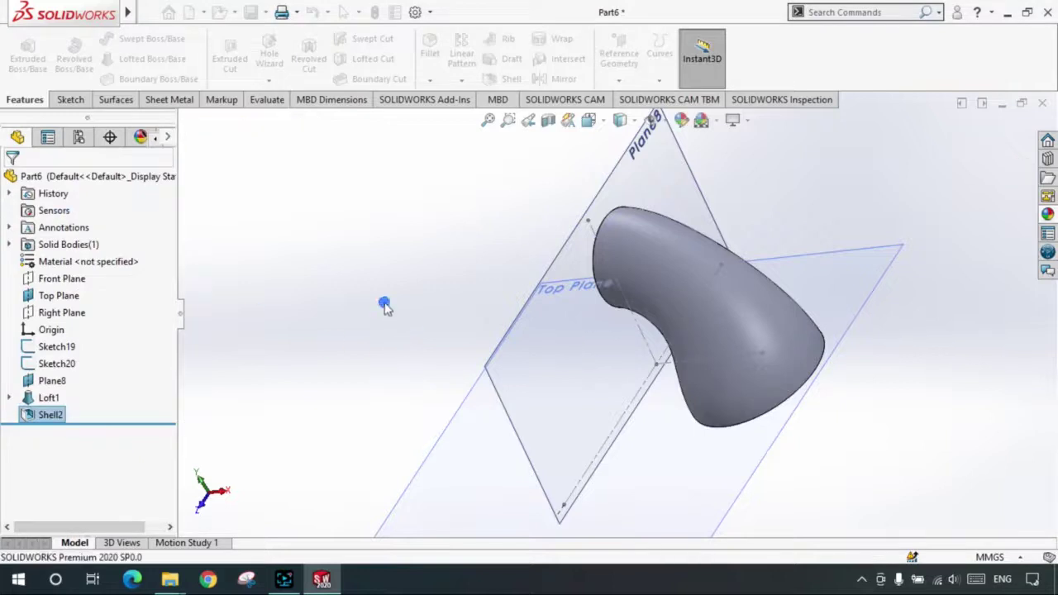
mouse_move(723, 296)
middle_mouse_down()
mouse_move(771, 371)
mouse_move(912, 396)
middle_mouse_up()
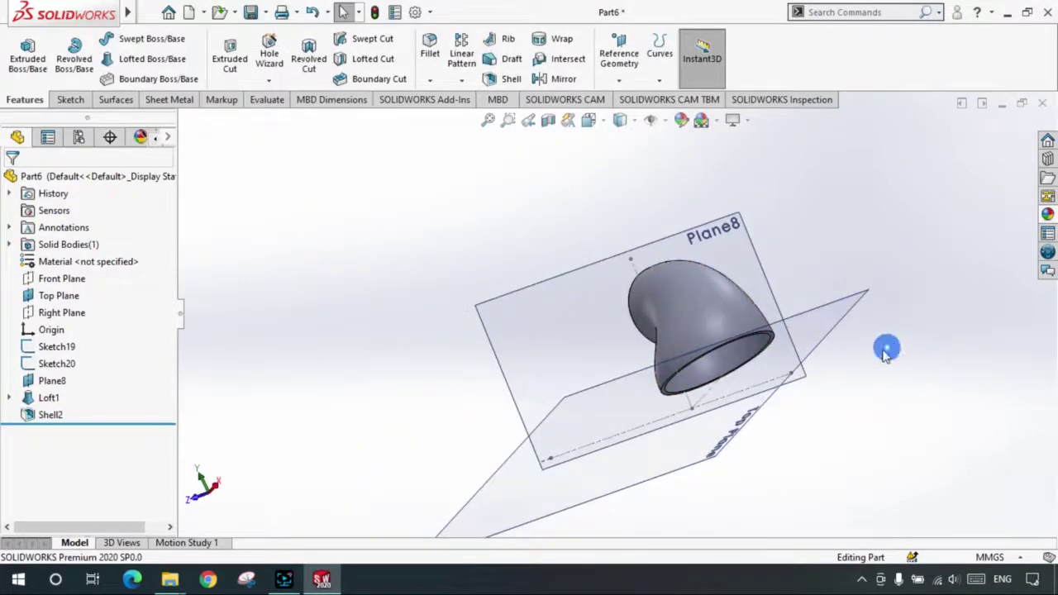
mouse_move(885, 352)
middle_mouse_down()
mouse_move(661, 361)
mouse_move(597, 334)
middle_mouse_up()
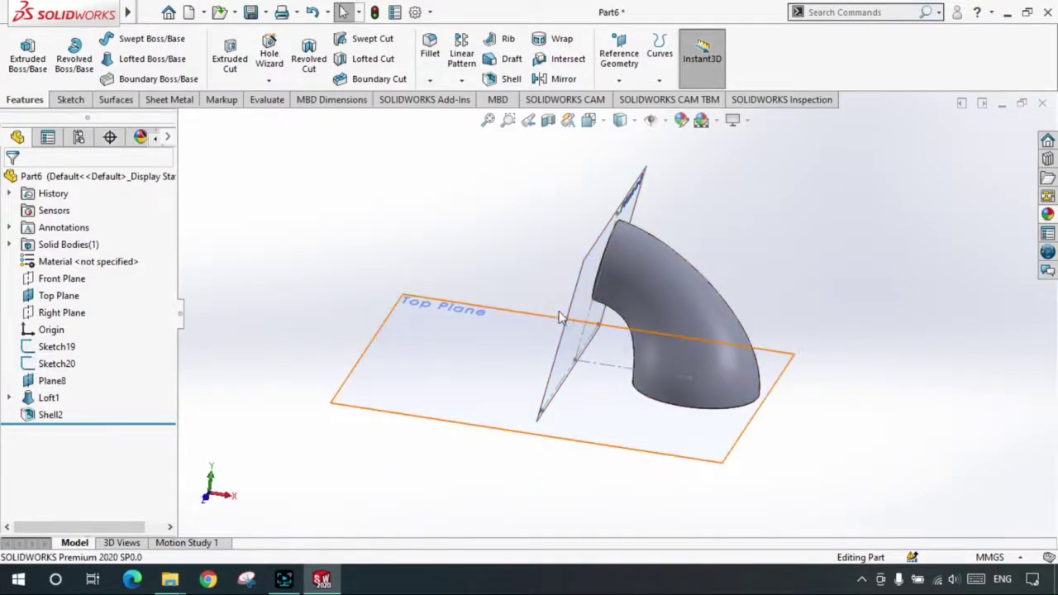
- Delete Shell2, Loft1, Sketch22 and Sketch21 from the FeatureManager tree
left_click(54, 415)
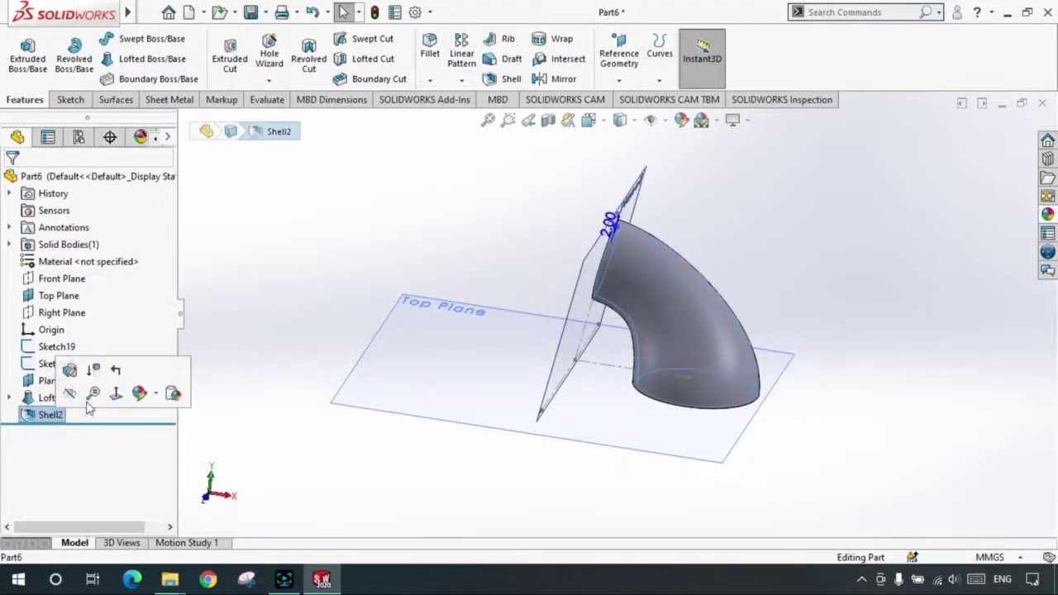
left_click(51, 391)
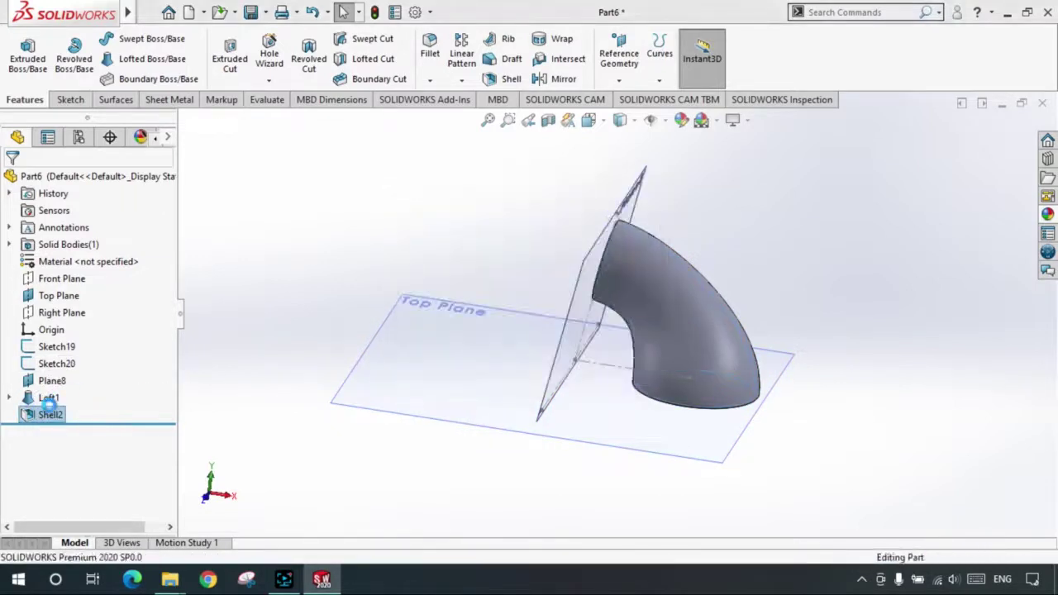
left_click(48, 398)
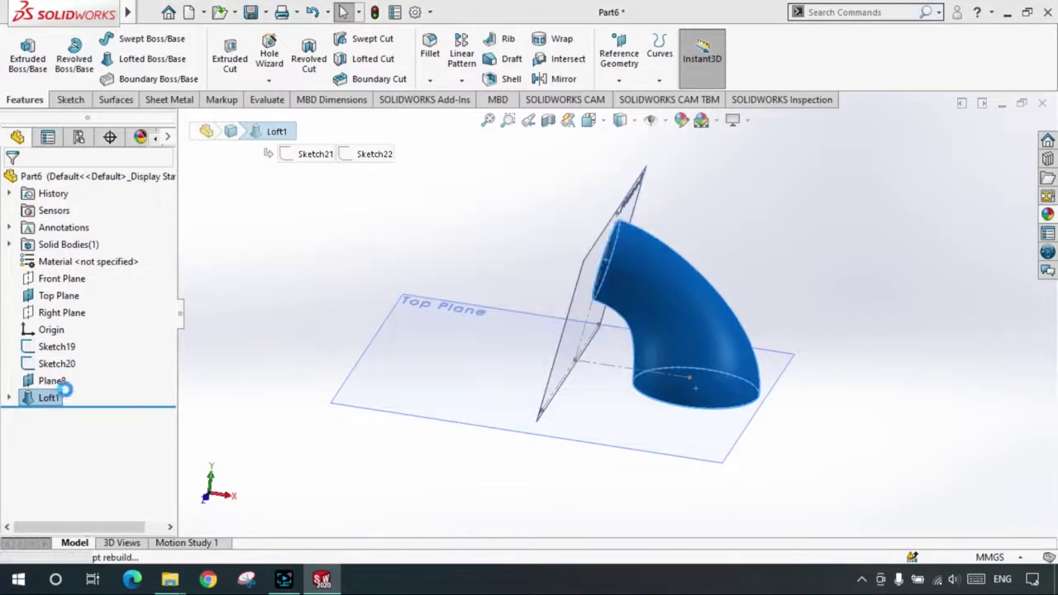
key("Delete")
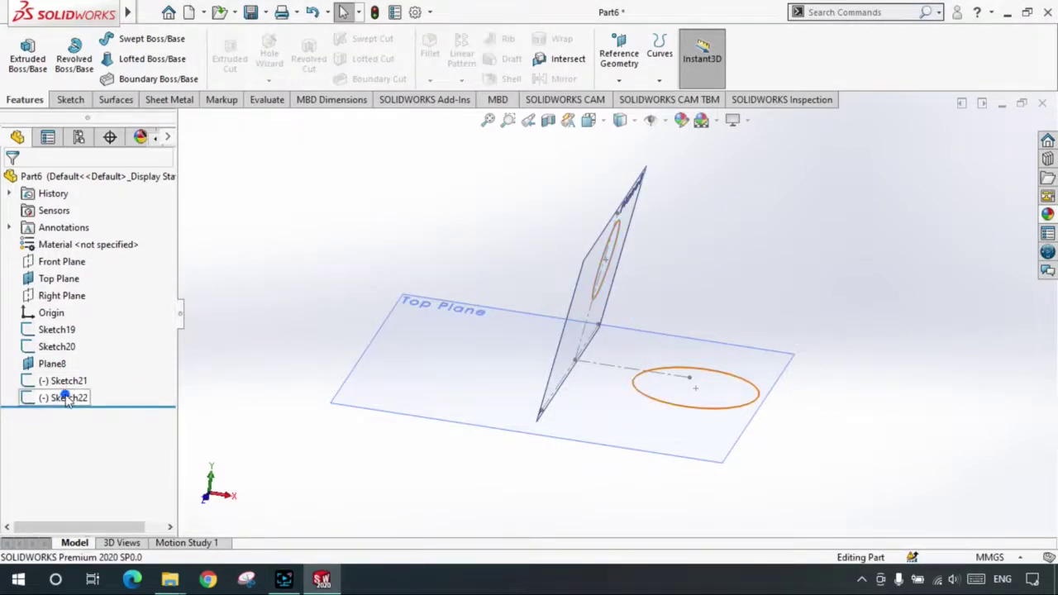
left_click(68, 398)
key("Delete")
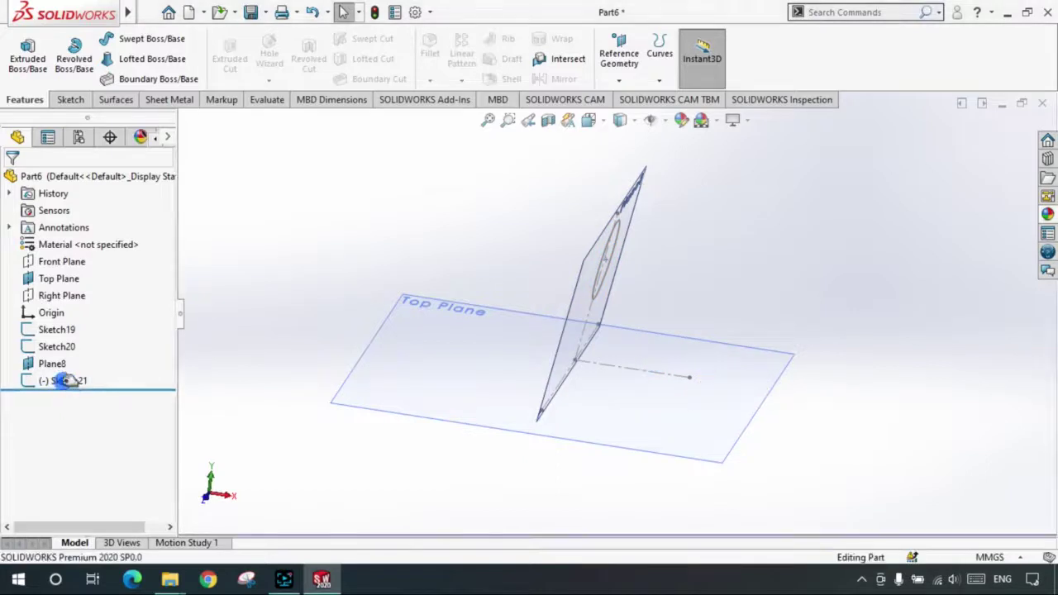
left_click(66, 381)
key("Delete")
key("Return")
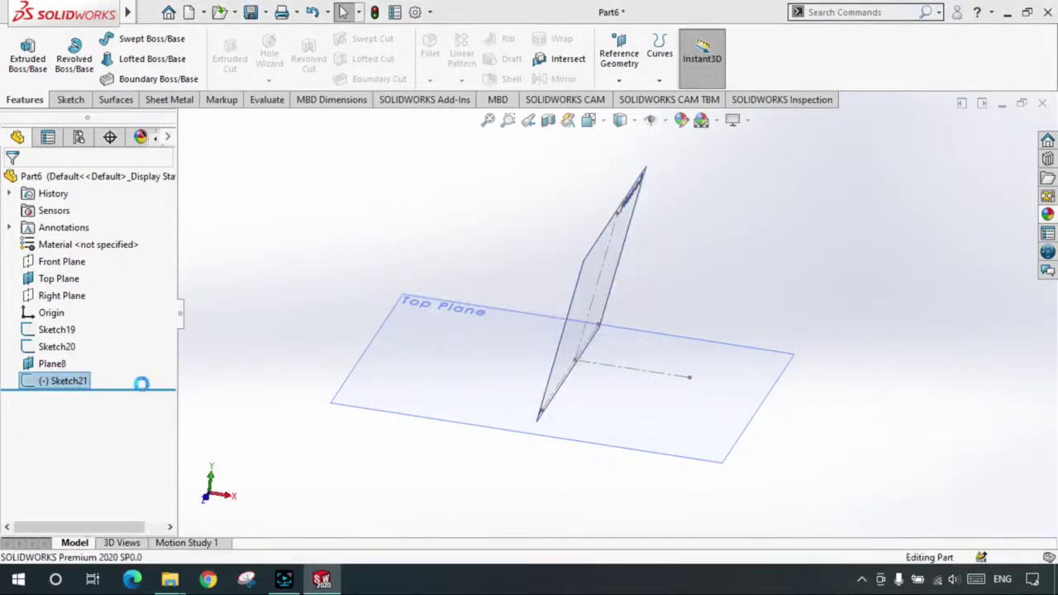
- Delete Plane8, Sketch20 and Sketch19, then hide the Top Plane
left_click(40, 364)
key("Delete")
key("Return")
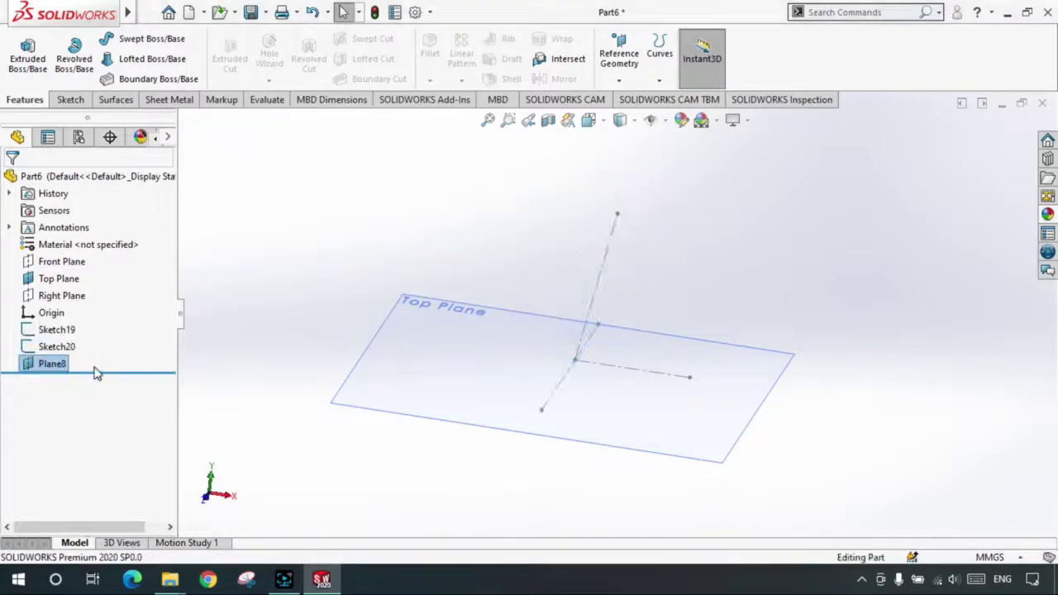
left_click(57, 347)
key("Delete")
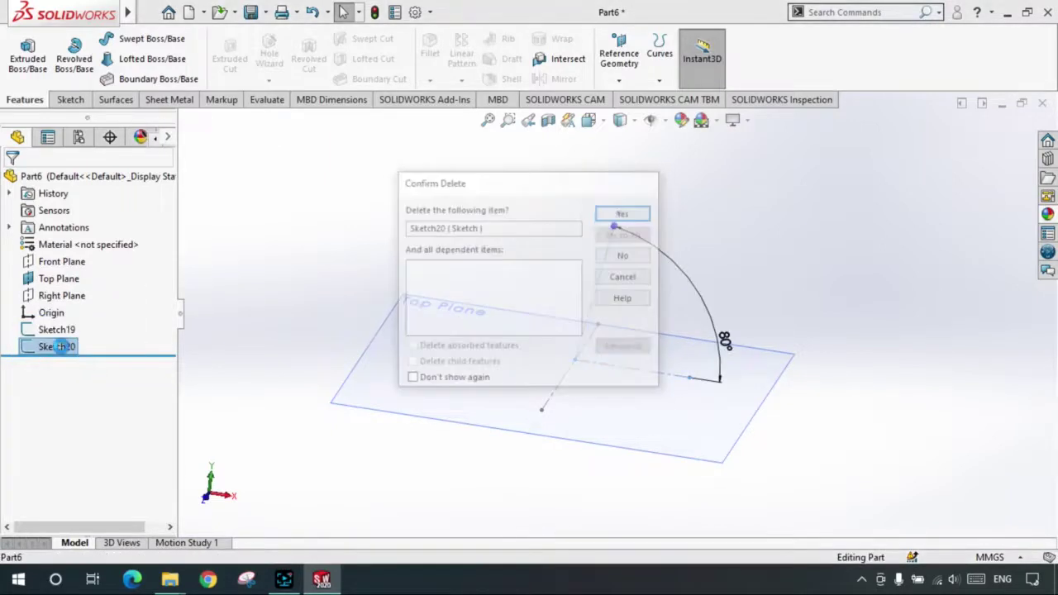
key("Return")
left_click(58, 331)
key("Delete")
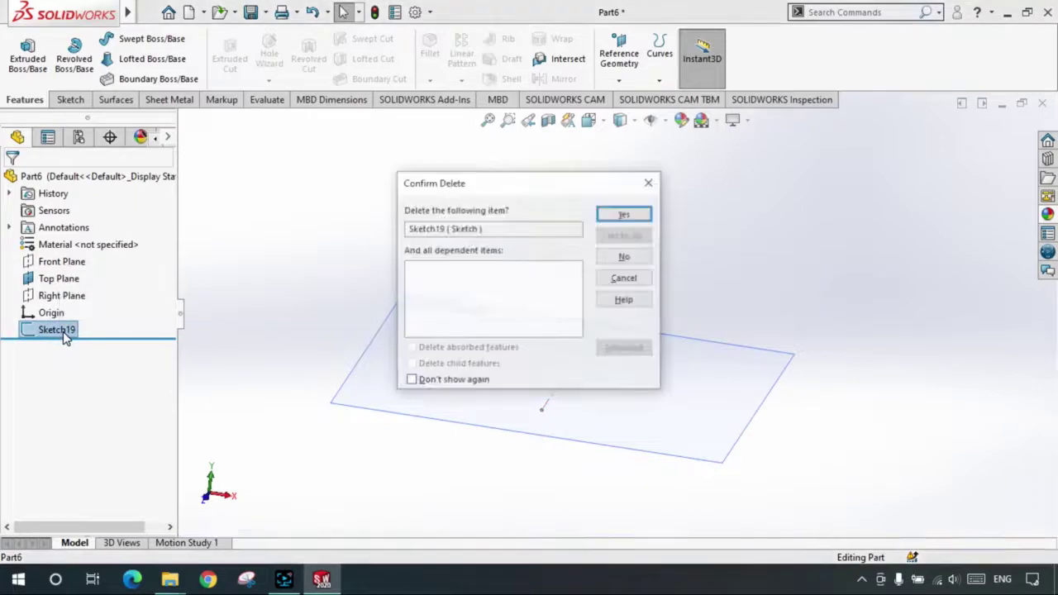
key("Return")
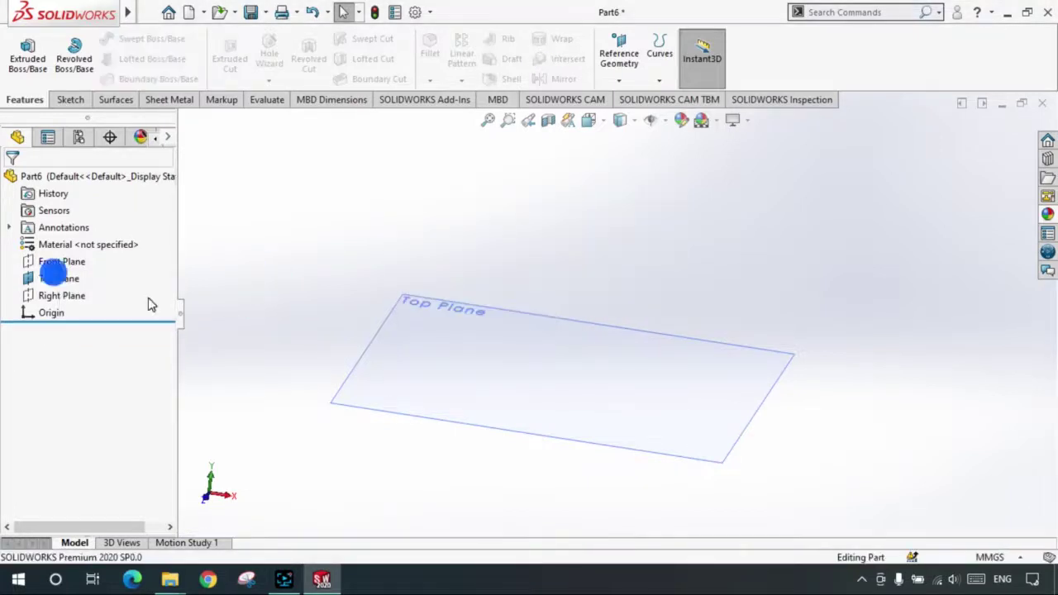
left_click(57, 279)
left_click(85, 244)
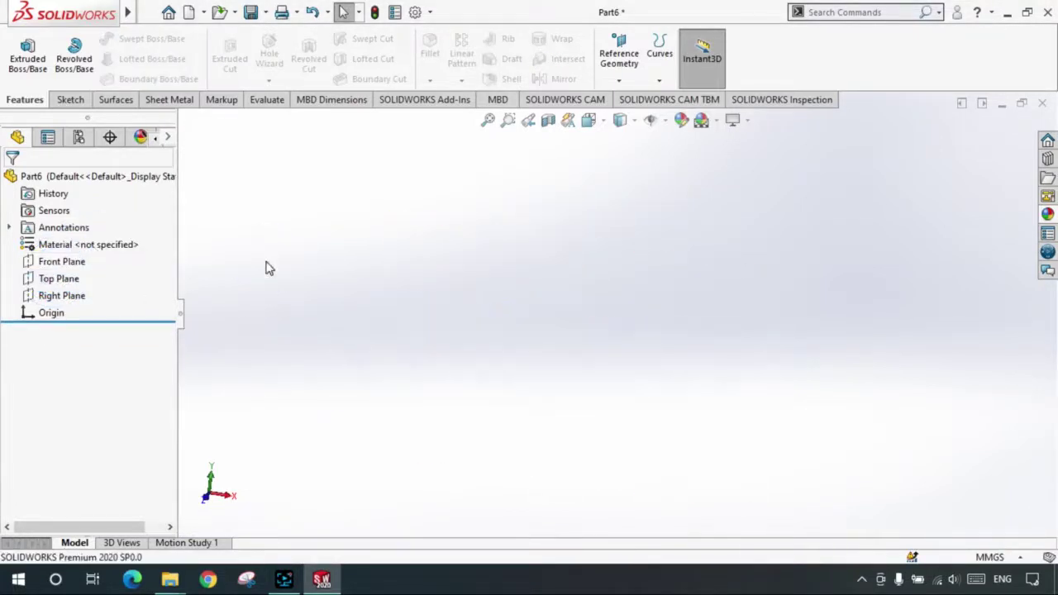
- Sketch a four-point wavy open spline on the Front Plane and exit the sketch
left_click(60, 262)
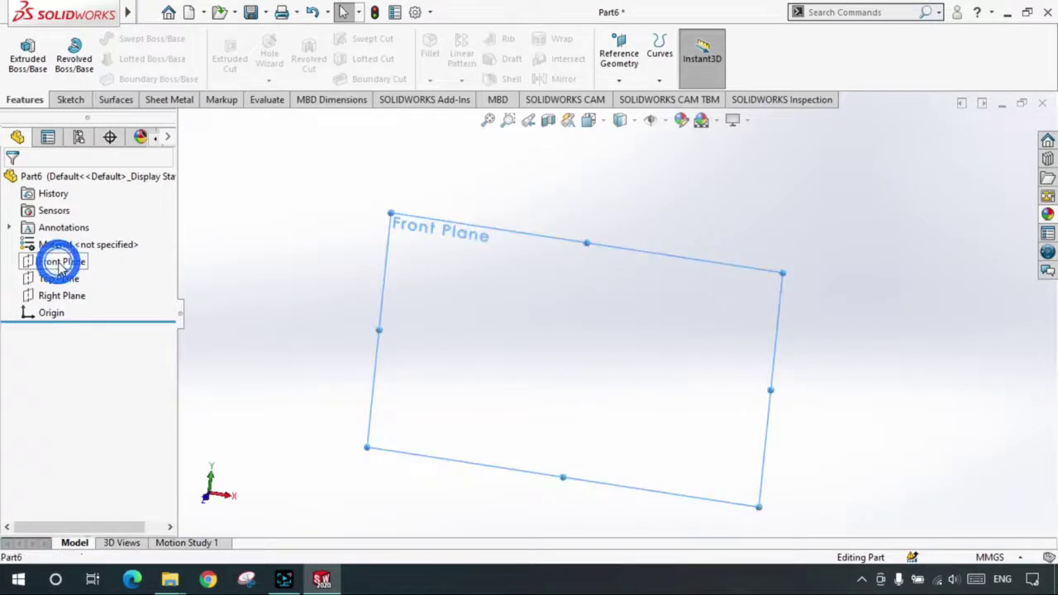
left_click(70, 99)
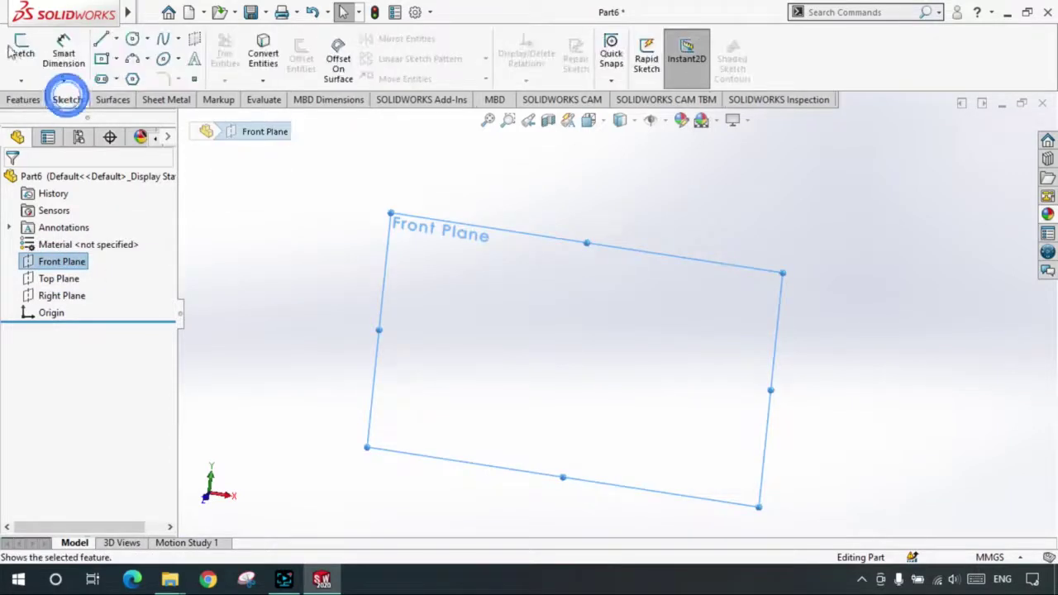
left_click(21, 50)
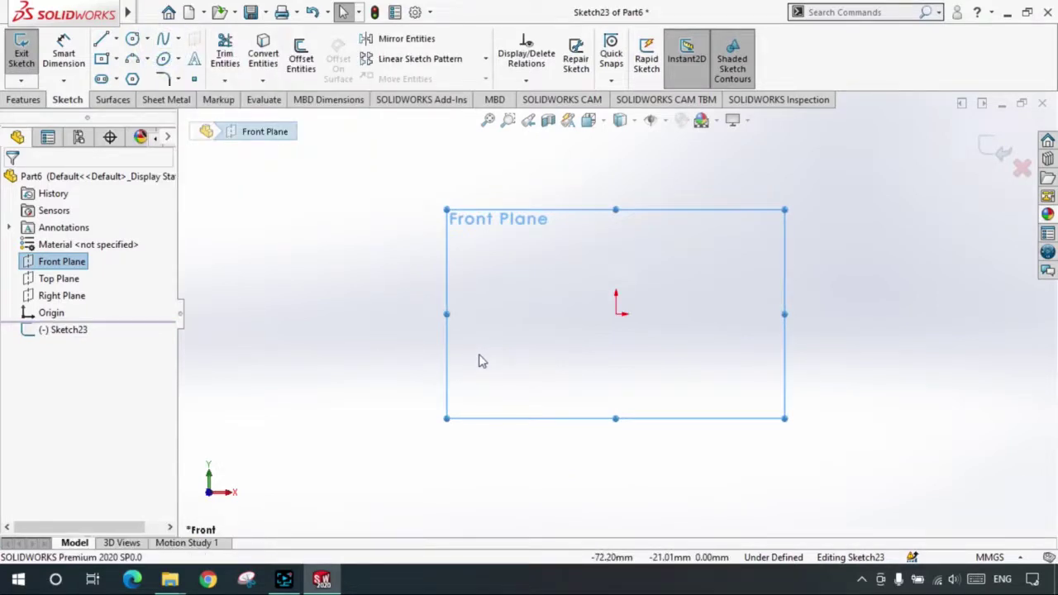
left_click(163, 39)
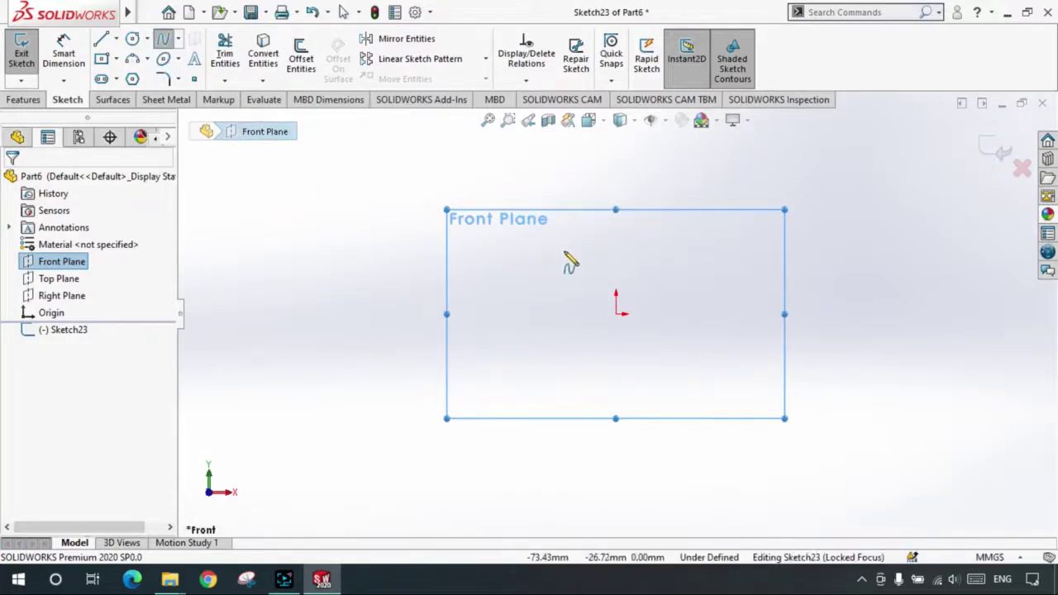
left_click(476, 363)
left_click(587, 250)
left_click(769, 314)
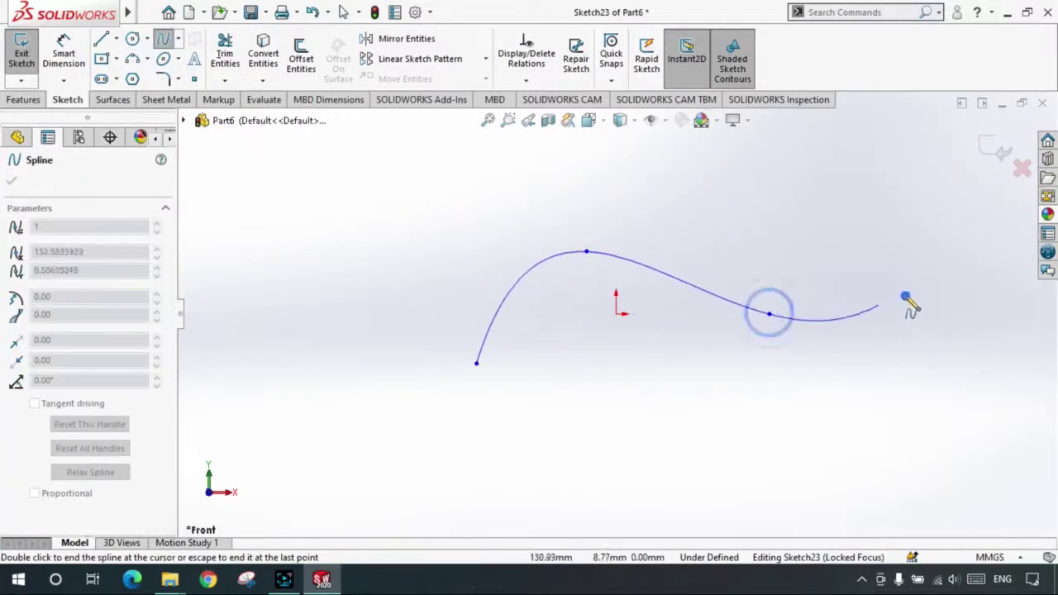
left_click(905, 295)
double_click(886, 345)
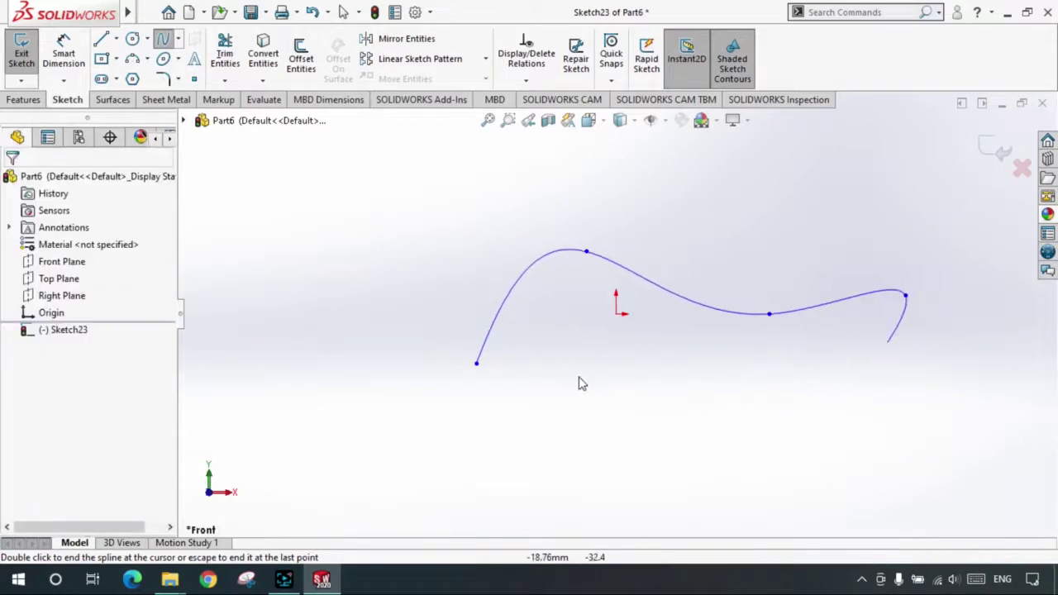
left_click(1003, 152)
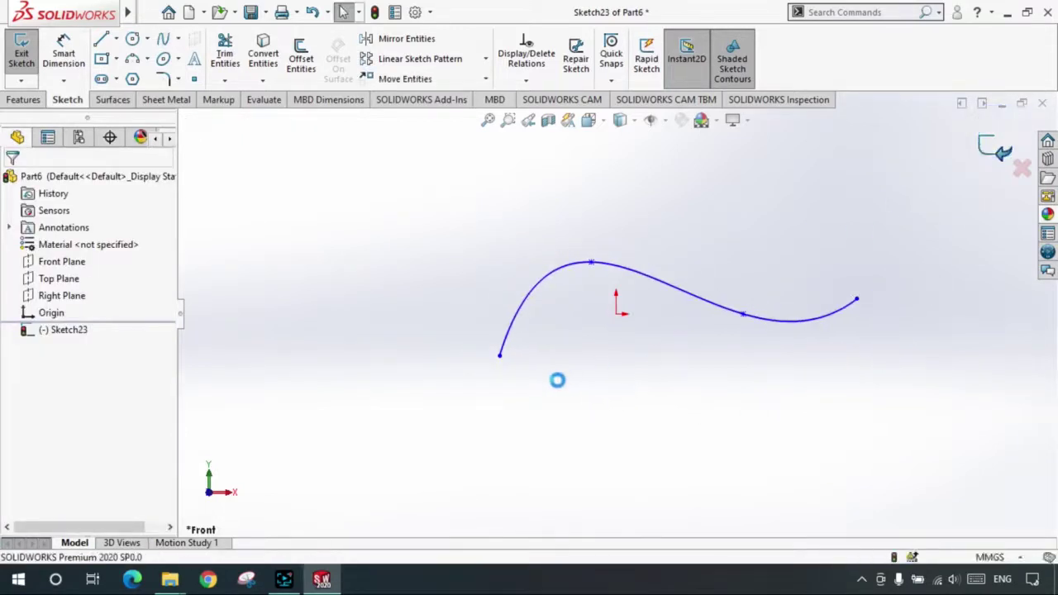
middle_click_drag(574, 333, 213, 366)
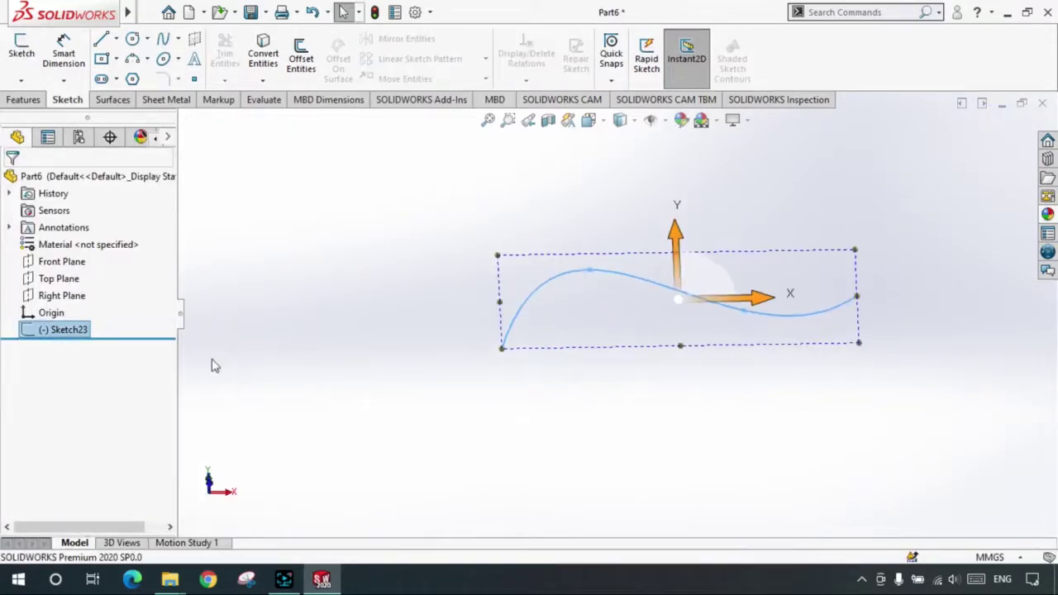
- Orbit and zoom around the spline, selecting the Right Plane to compare their positions
middle_click_drag(579, 351, 654, 337)
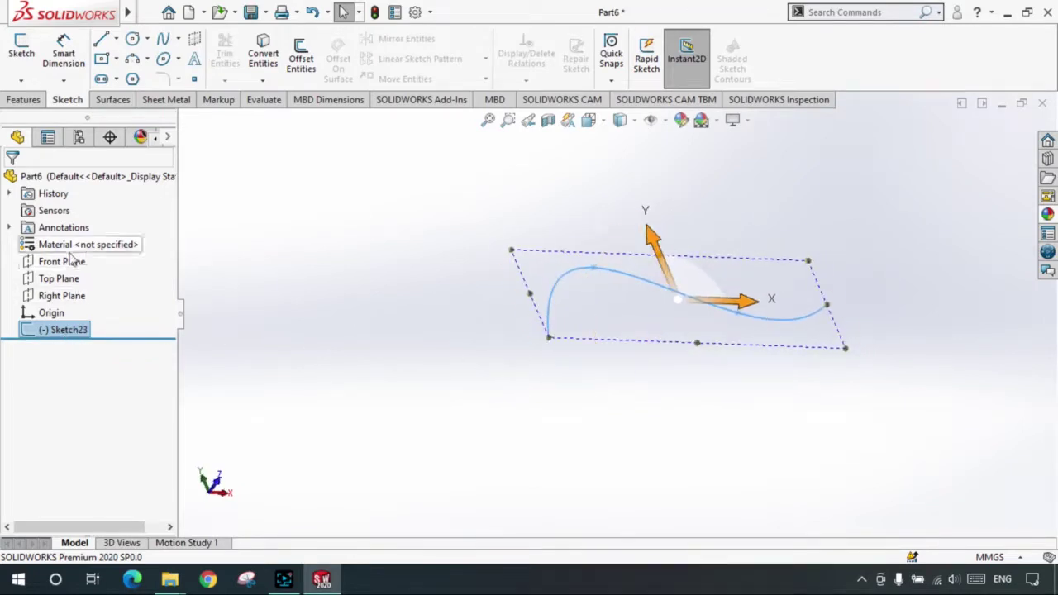
scroll(719, 306, "down", 2)
scroll(696, 308, "down", 2)
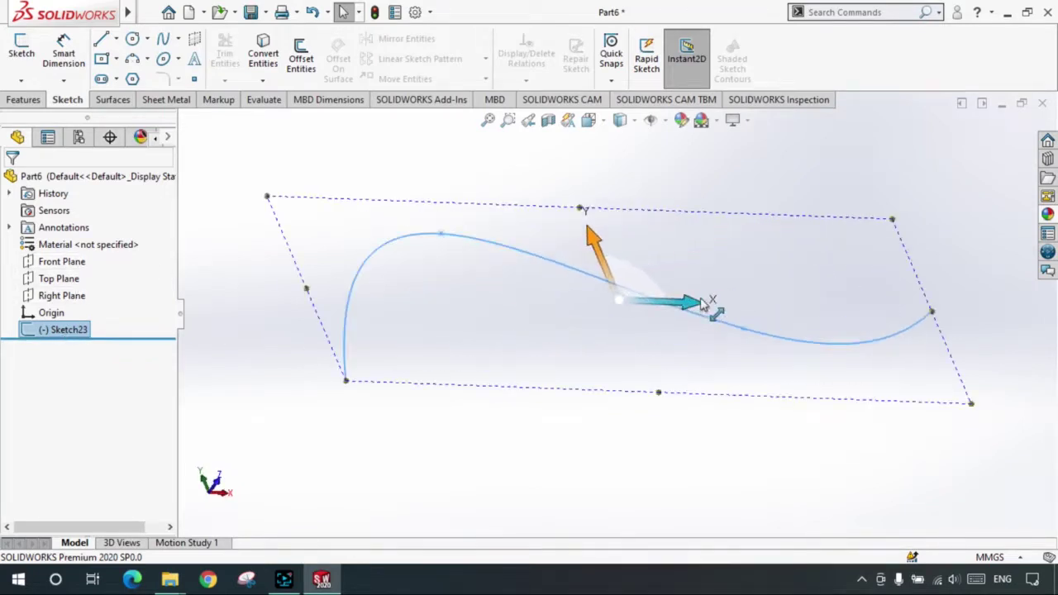
left_click(58, 296)
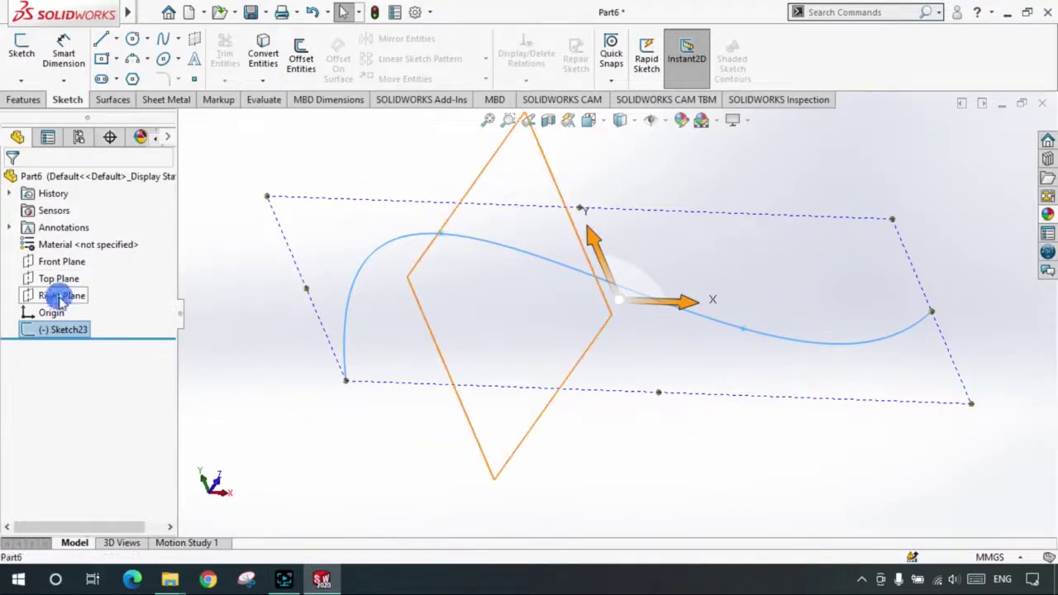
mouse_move(397, 307)
middle_mouse_down()
mouse_move(361, 236)
mouse_move(395, 285)
middle_mouse_up()
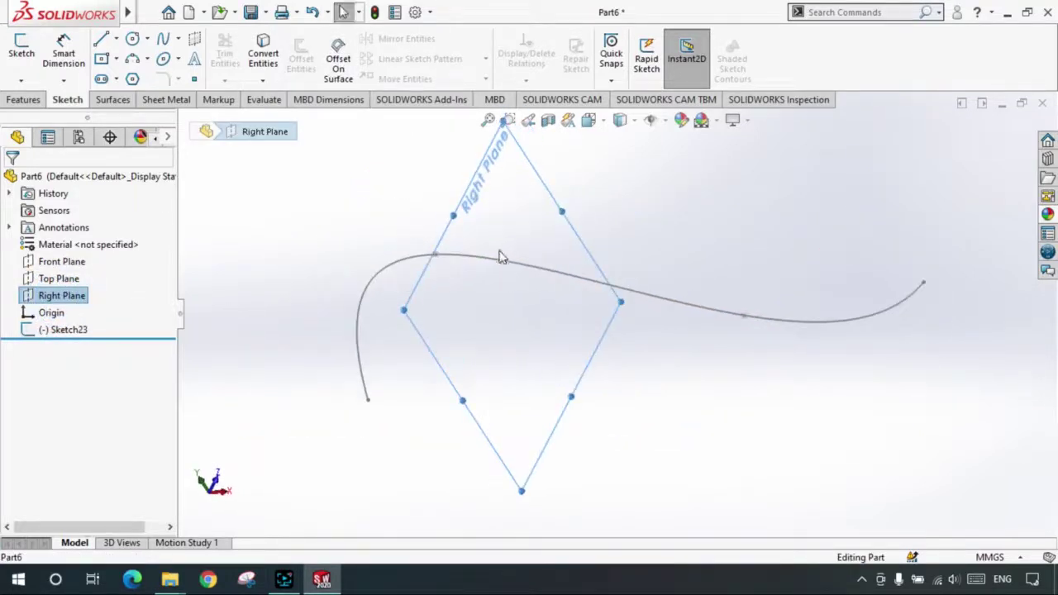
scroll(500, 257, "down", 3)
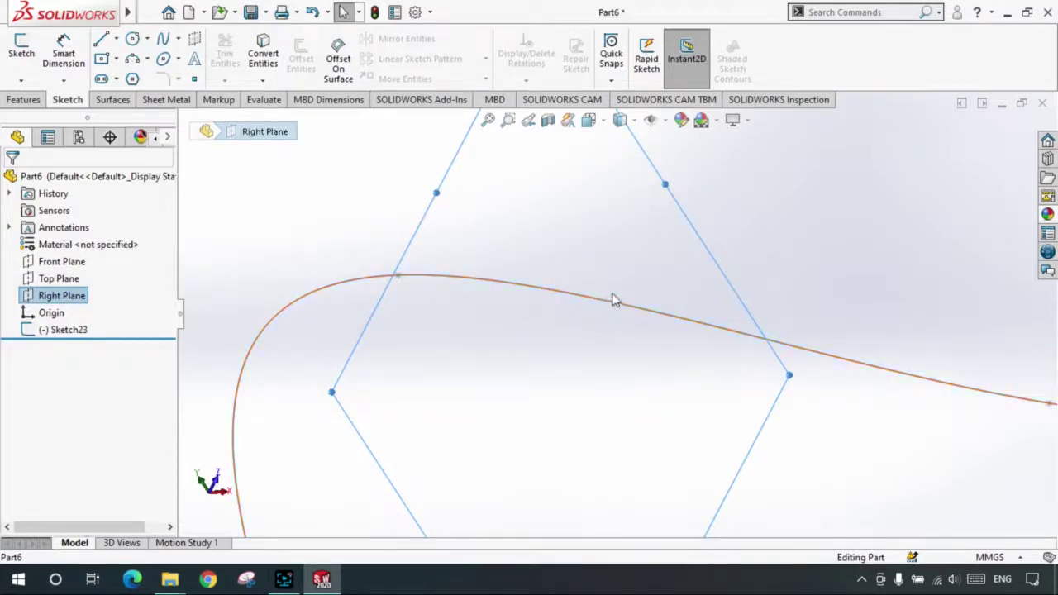
mouse_move(603, 310)
middle_mouse_down()
mouse_move(585, 354)
mouse_move(540, 291)
middle_mouse_up()
middle_click_drag(510, 373, 482, 359)
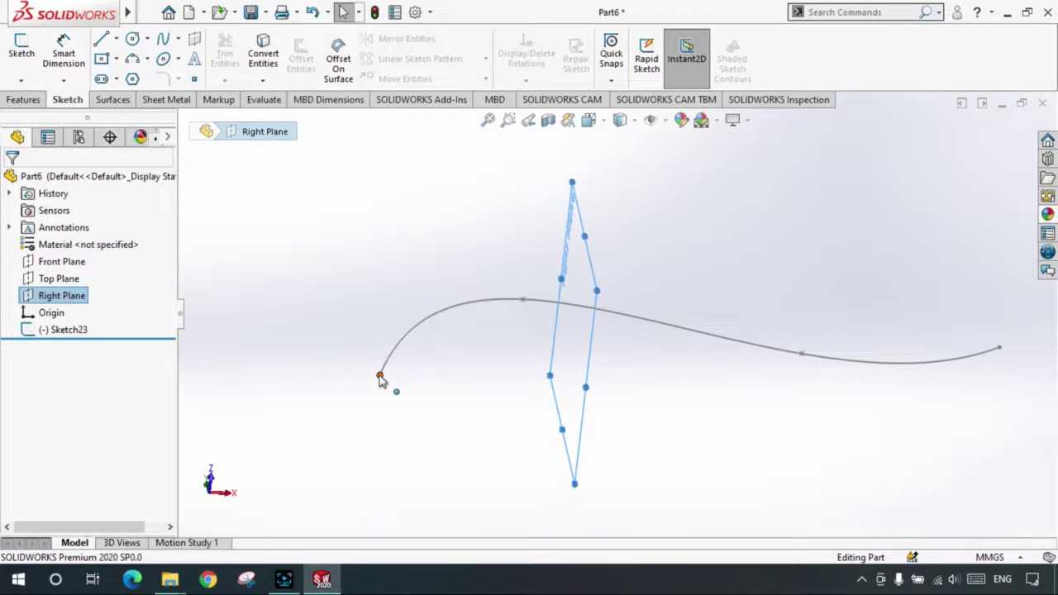
left_click(419, 273)
mouse_move(496, 359)
middle_mouse_down()
mouse_move(473, 397)
mouse_move(374, 408)
middle_mouse_up()
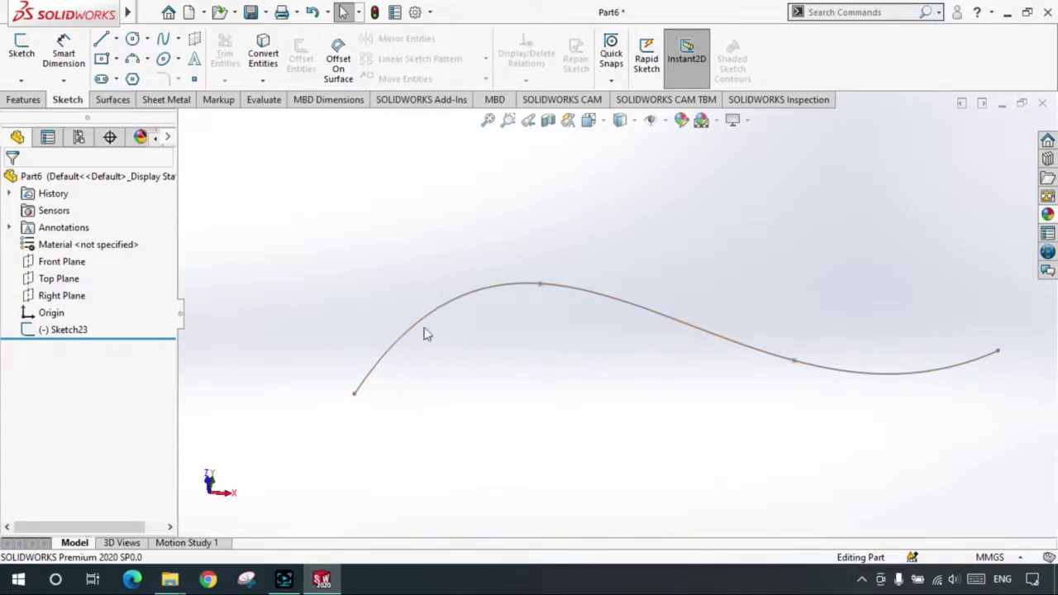
mouse_move(453, 397)
middle_mouse_down()
mouse_move(474, 356)
mouse_move(444, 404)
middle_mouse_up()
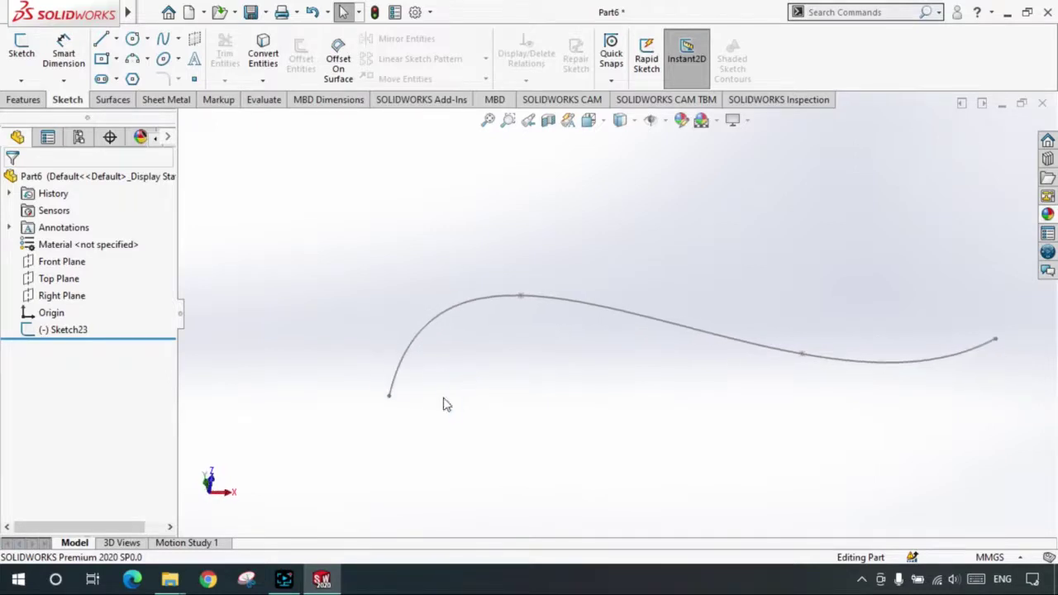
left_click(25, 101)
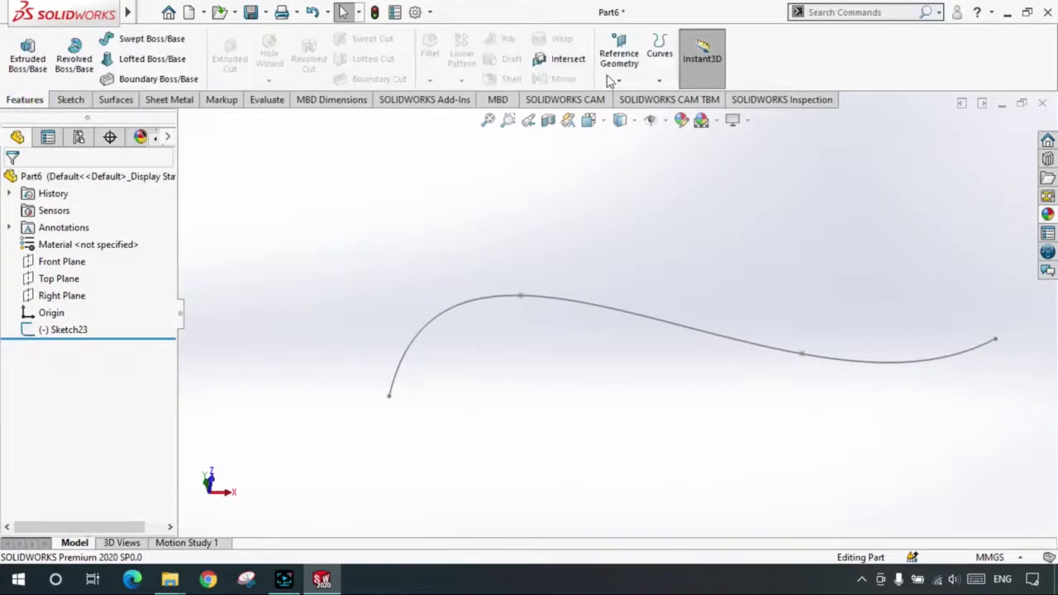
- Start a new reference plane with the spline as its first reference
left_click(610, 76)
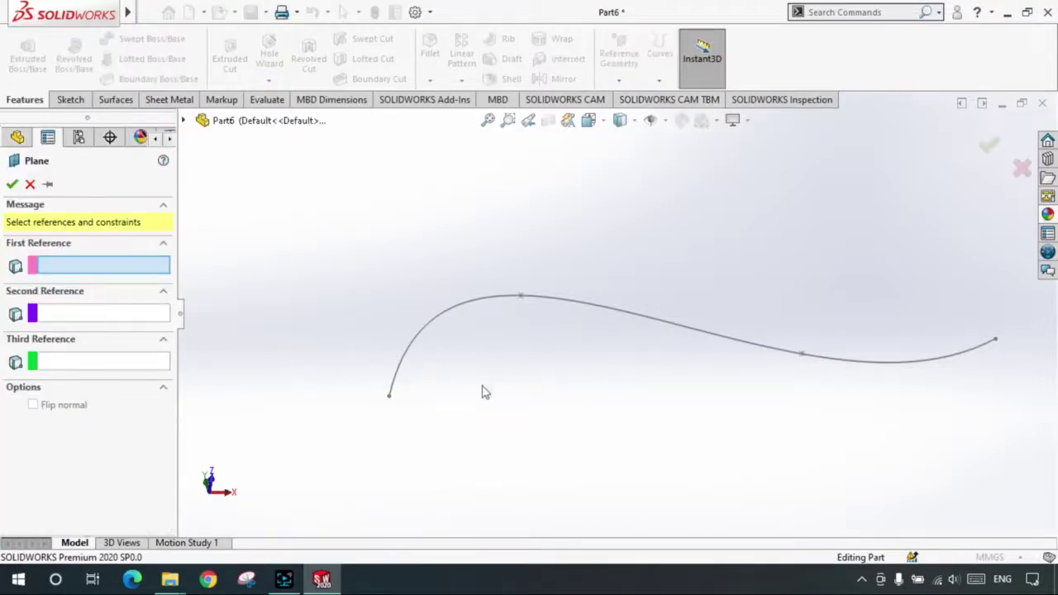
scroll(485, 405, "down", 2)
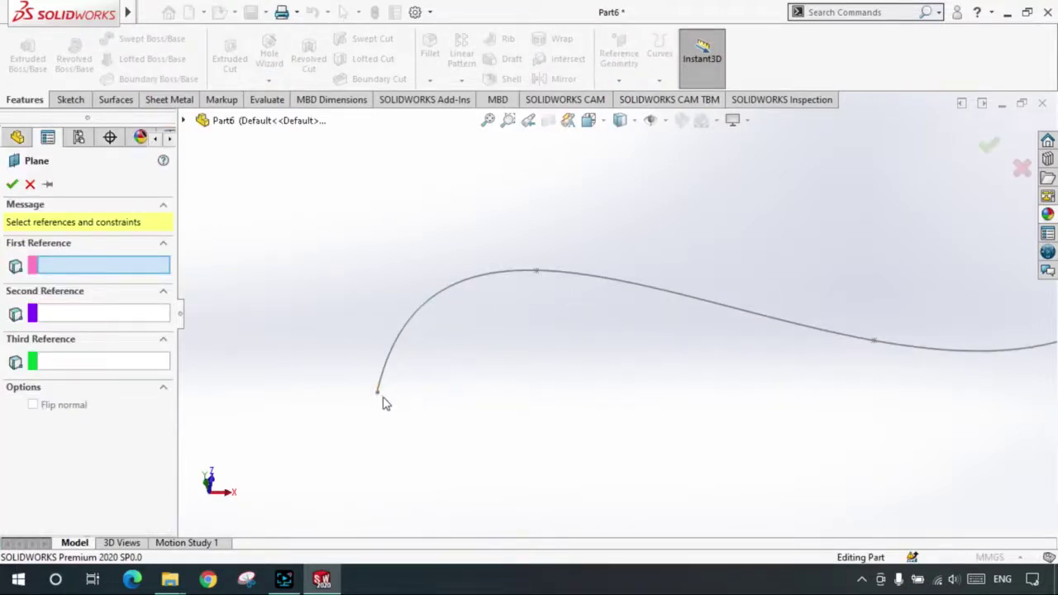
scroll(384, 404, "down", 2)
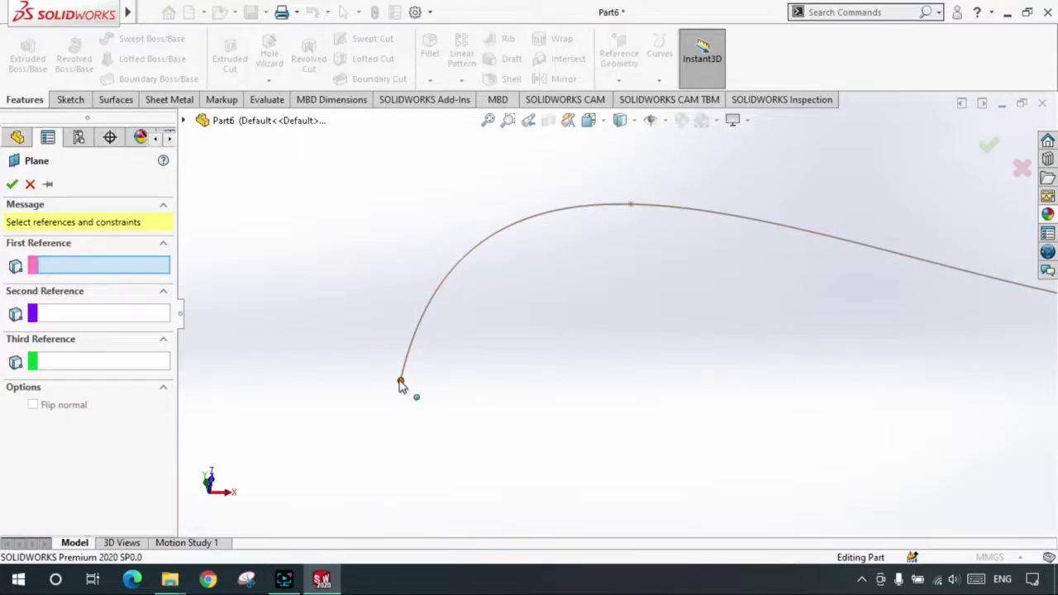
middle_click_drag(476, 334, 475, 293)
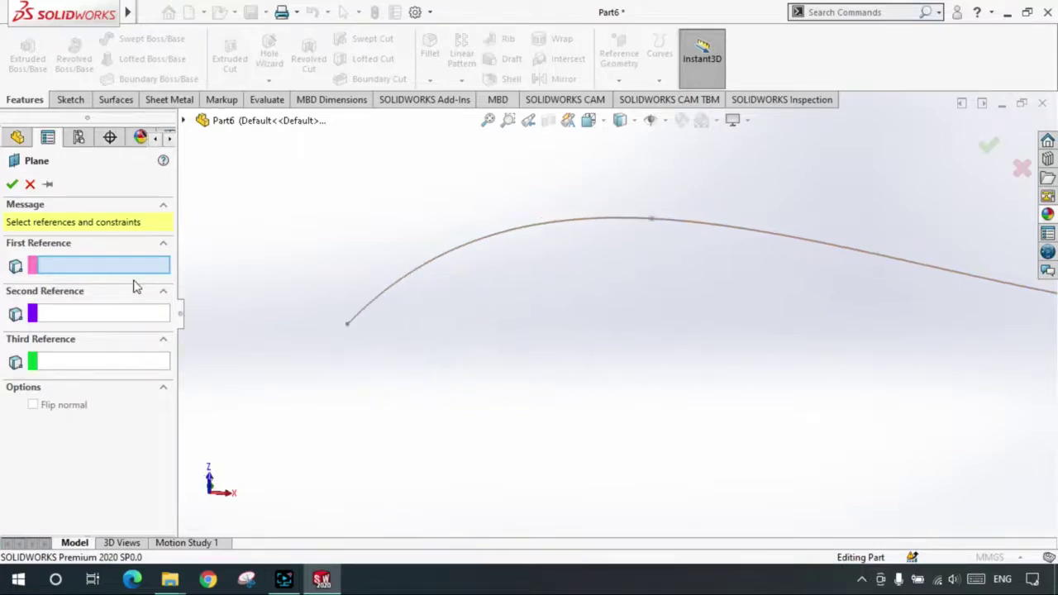
left_click(440, 263)
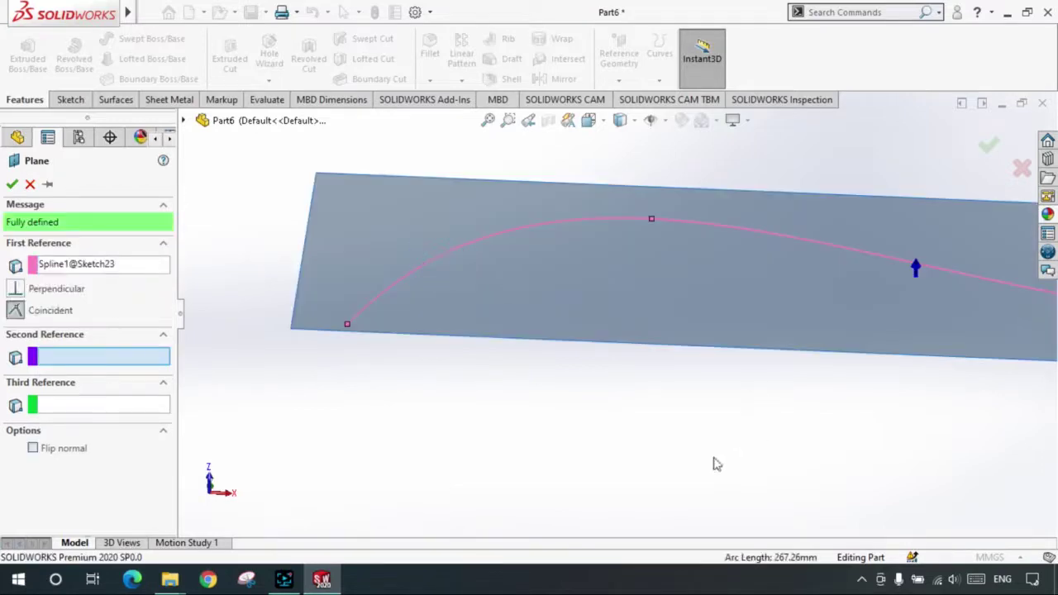
- Add the spline's start point as second reference and accept the perpendicular Plane9
mouse_move(713, 463)
middle_mouse_down()
mouse_move(652, 437)
mouse_move(697, 338)
mouse_move(674, 225)
middle_mouse_up()
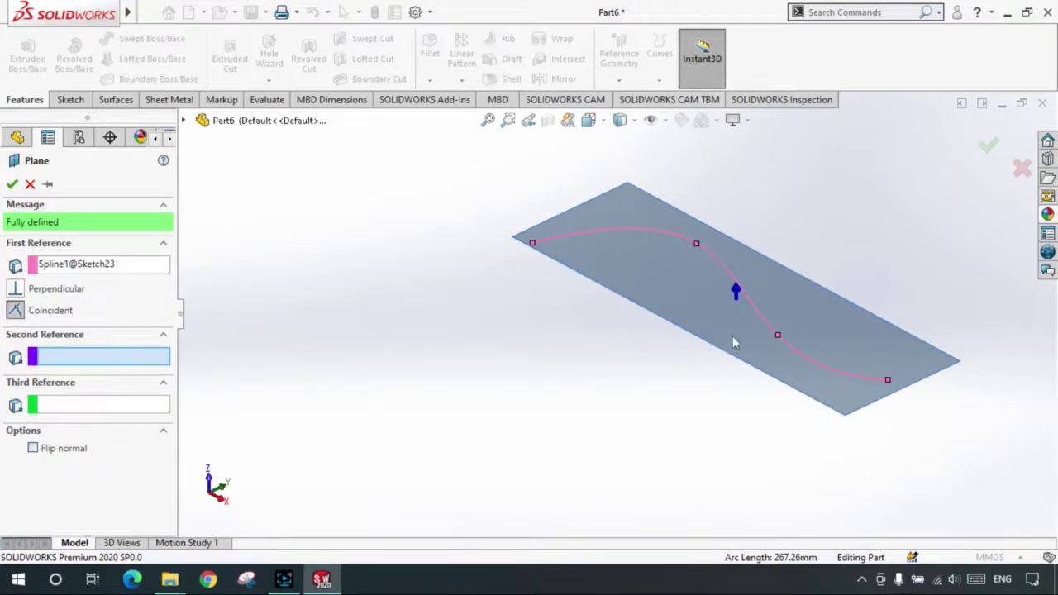
middle_click_drag(637, 223, 628, 243)
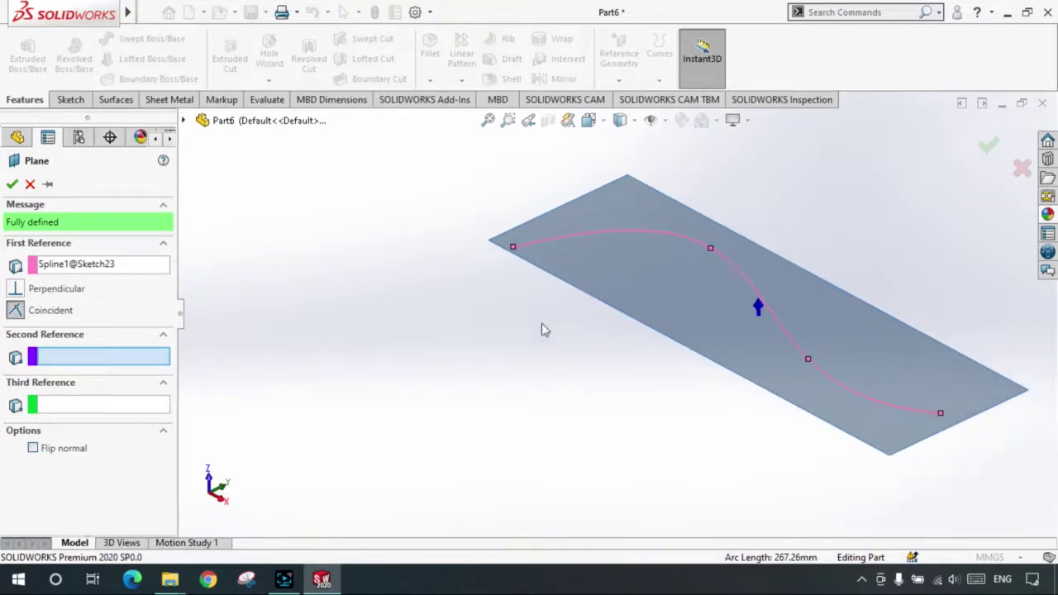
mouse_move(543, 331)
middle_mouse_down()
mouse_move(544, 287)
mouse_move(516, 244)
mouse_move(548, 286)
middle_mouse_up()
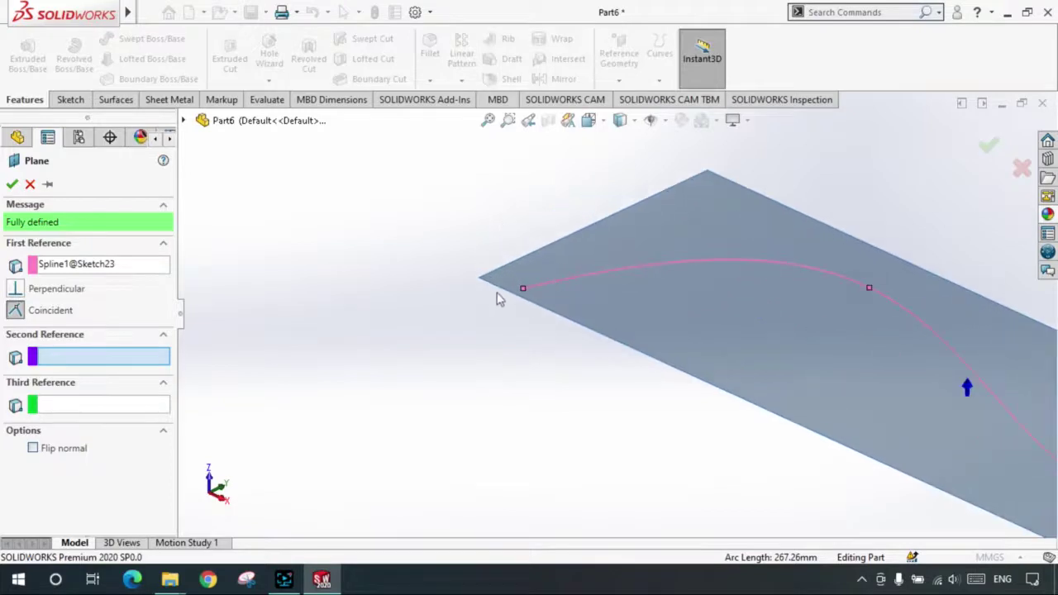
scroll(546, 329, "down", 4)
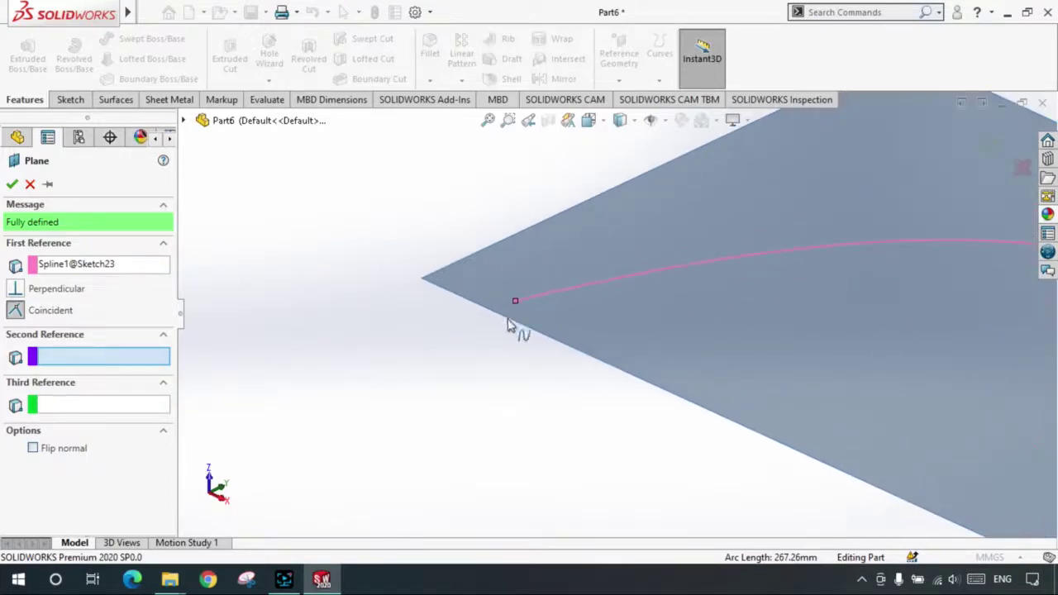
left_click(516, 303)
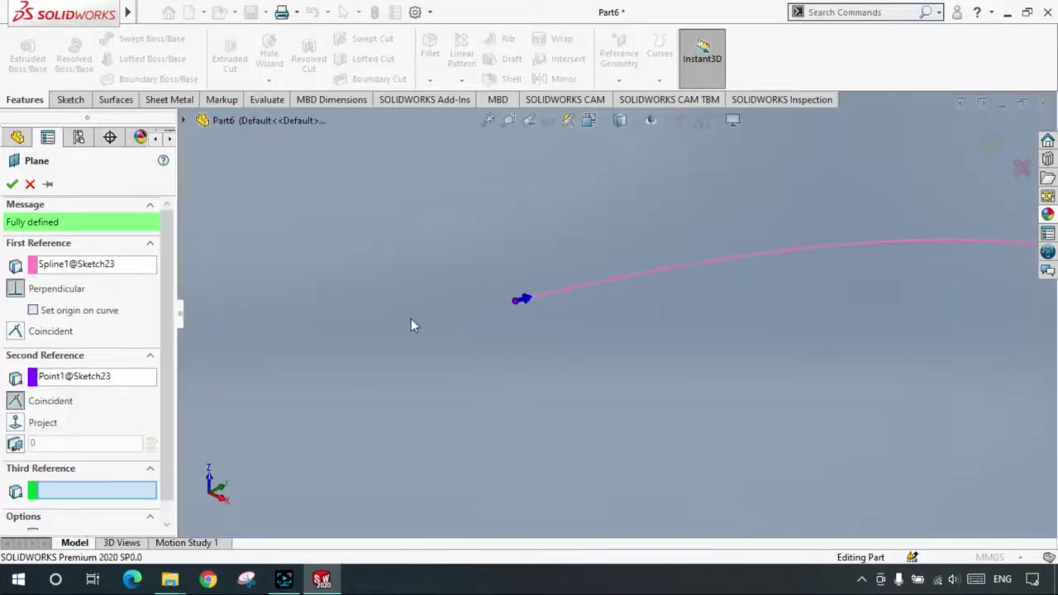
mouse_move(414, 323)
middle_mouse_down()
mouse_move(624, 337)
mouse_move(614, 428)
mouse_move(692, 284)
mouse_move(668, 309)
middle_mouse_up()
scroll(622, 258, "down", 3)
scroll(623, 272, "down", 2)
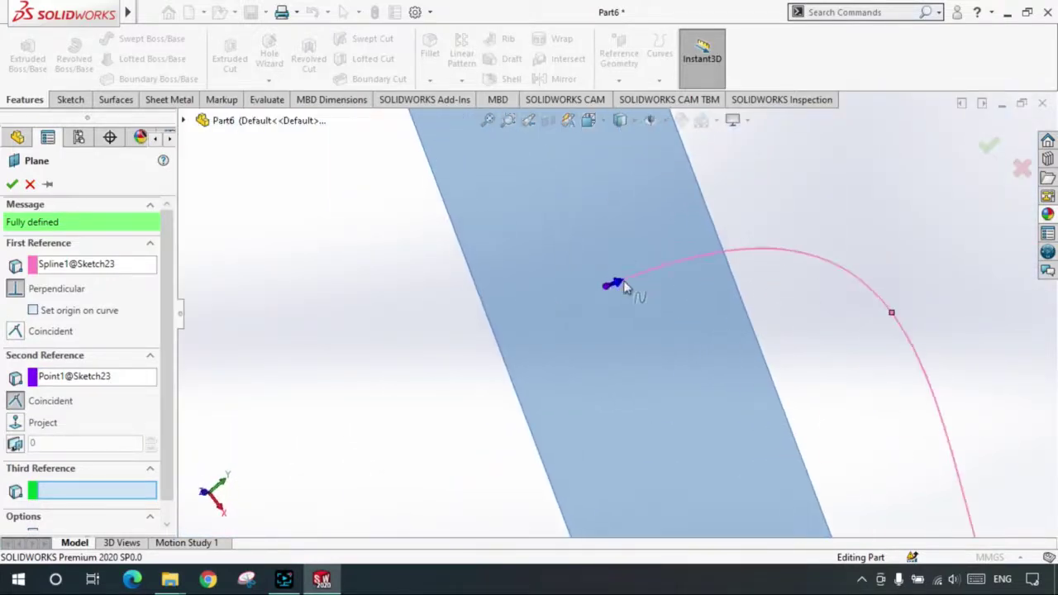
middle_click_drag(624, 280, 618, 302)
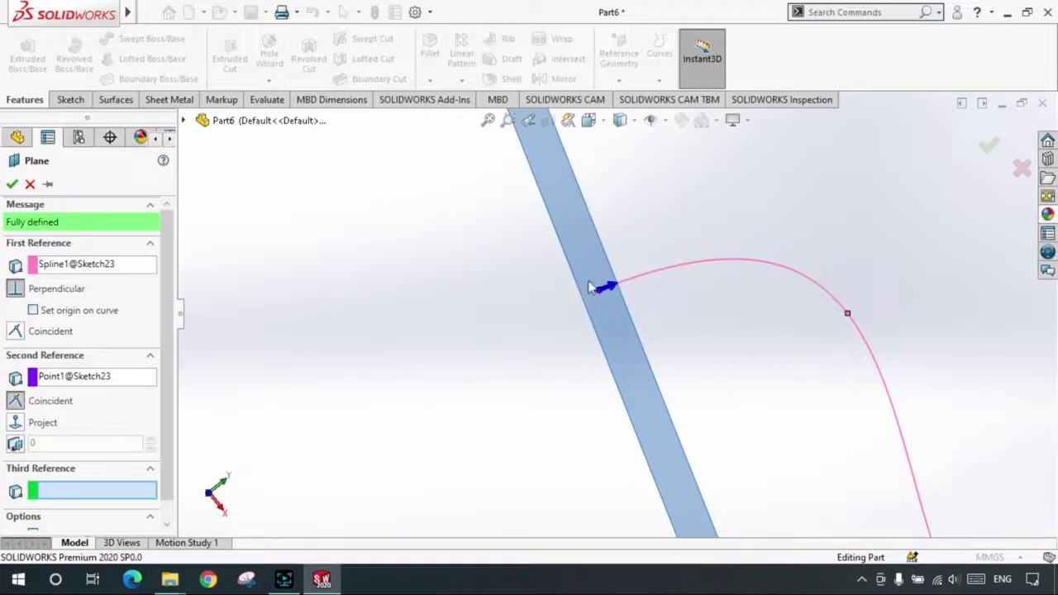
left_click(10, 185)
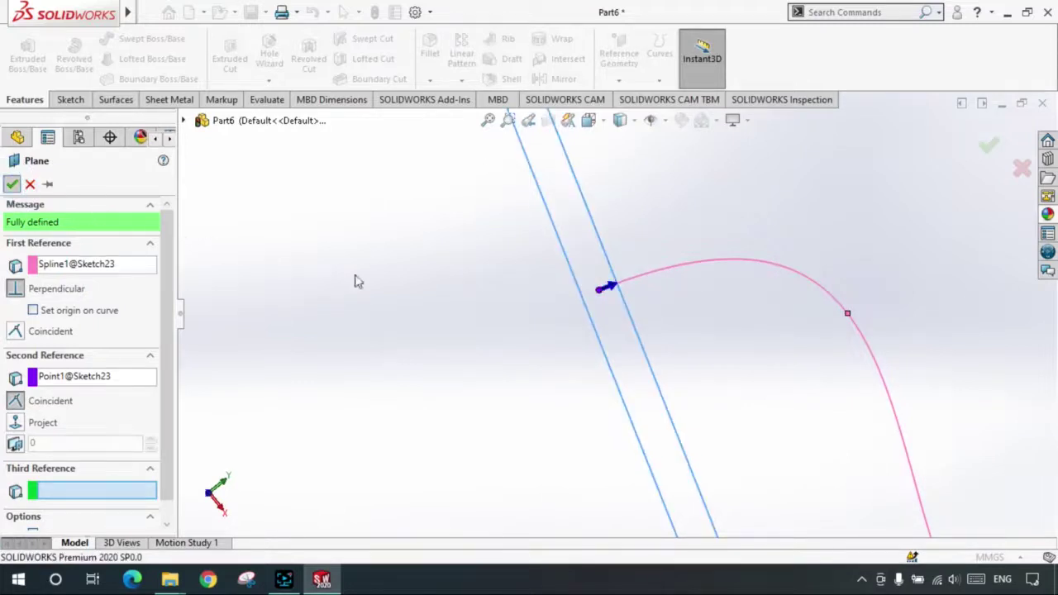
middle_click_drag(648, 309, 673, 301)
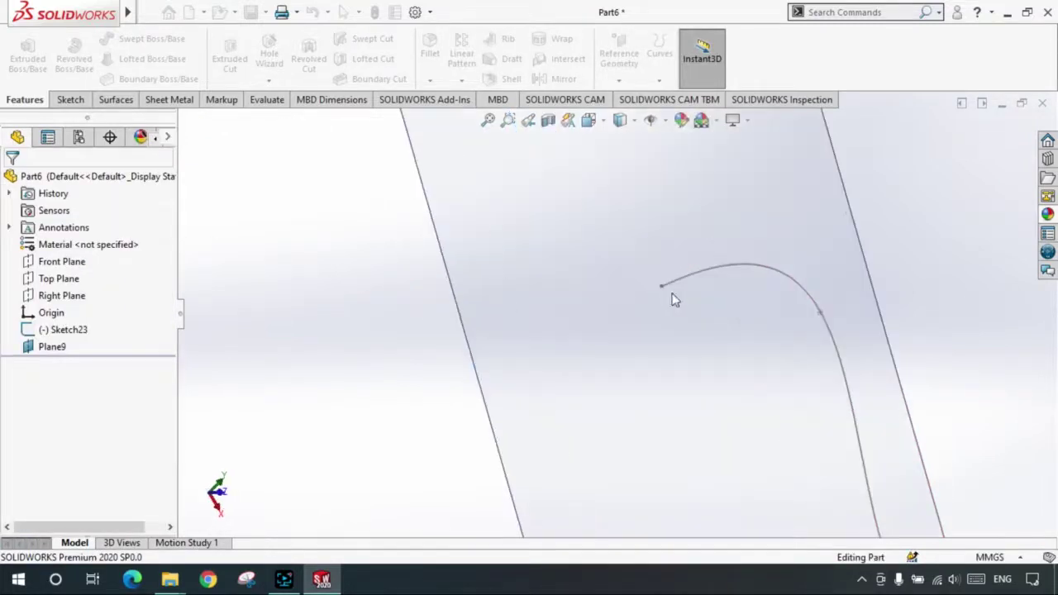
left_click(69, 99)
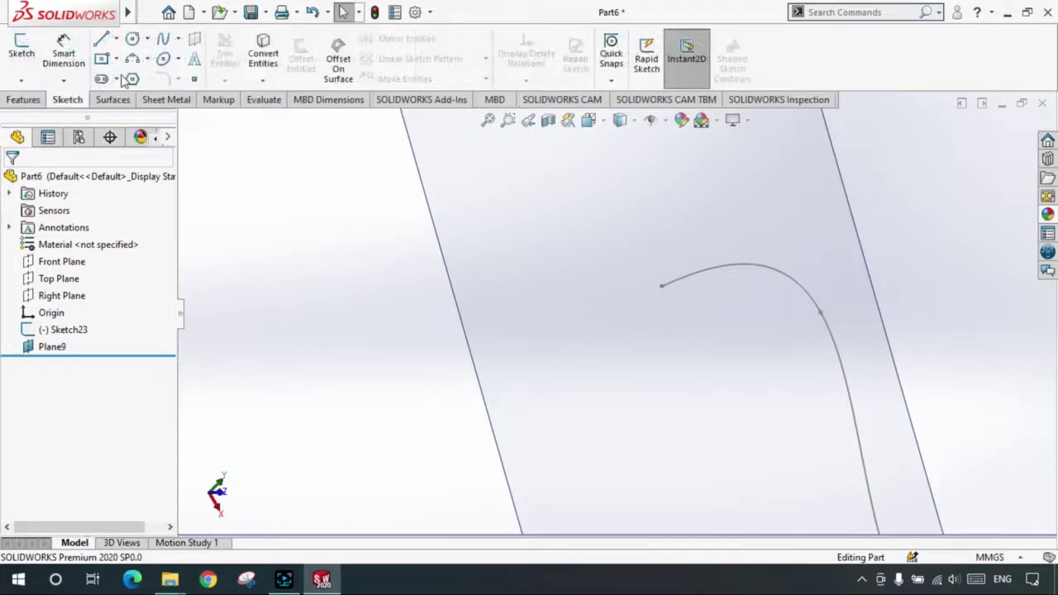
- Draw a three-sided polygon on Plane9 centred at the spline's start point, then exit the sketch
left_click(133, 79)
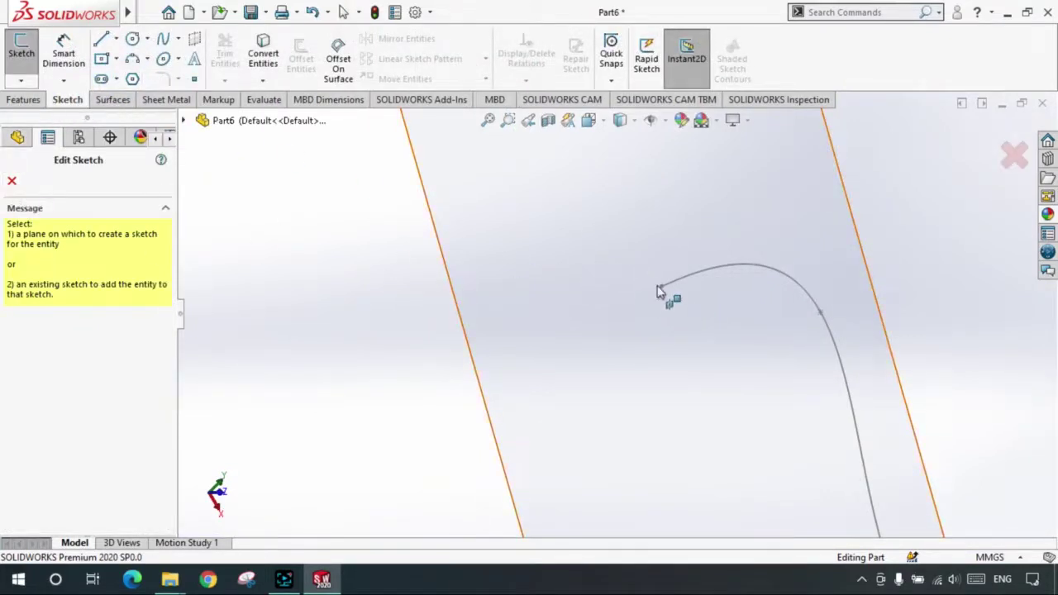
left_click(491, 265)
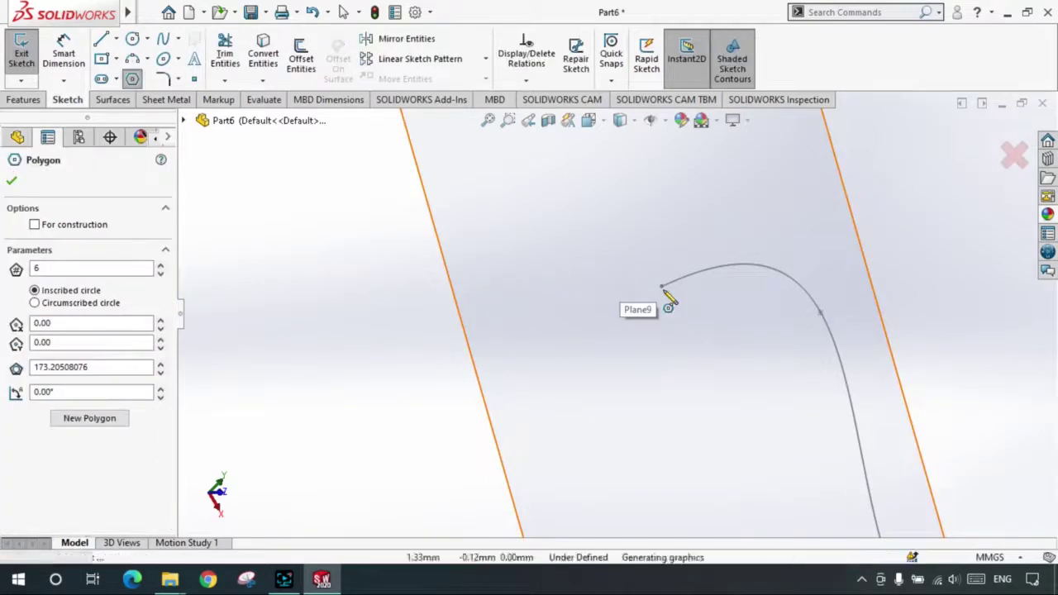
left_click(662, 287)
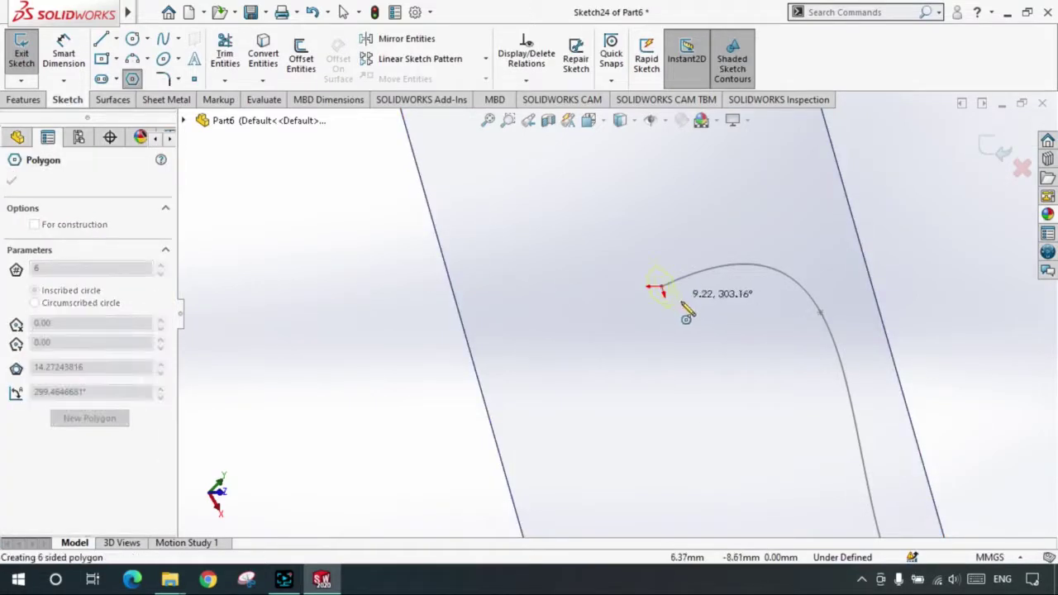
left_click(674, 317)
type("3")
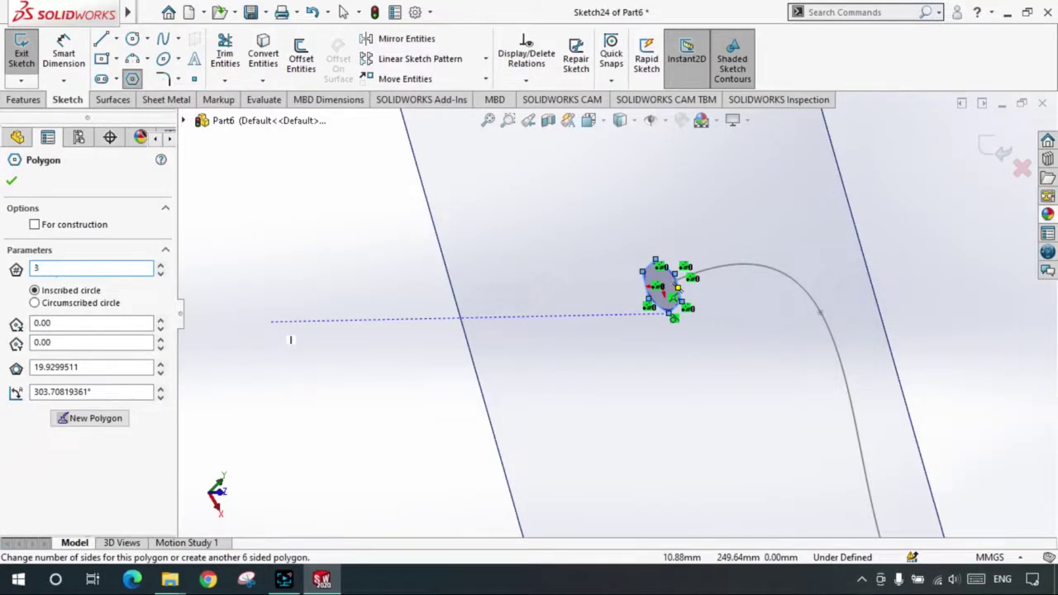
key("Return")
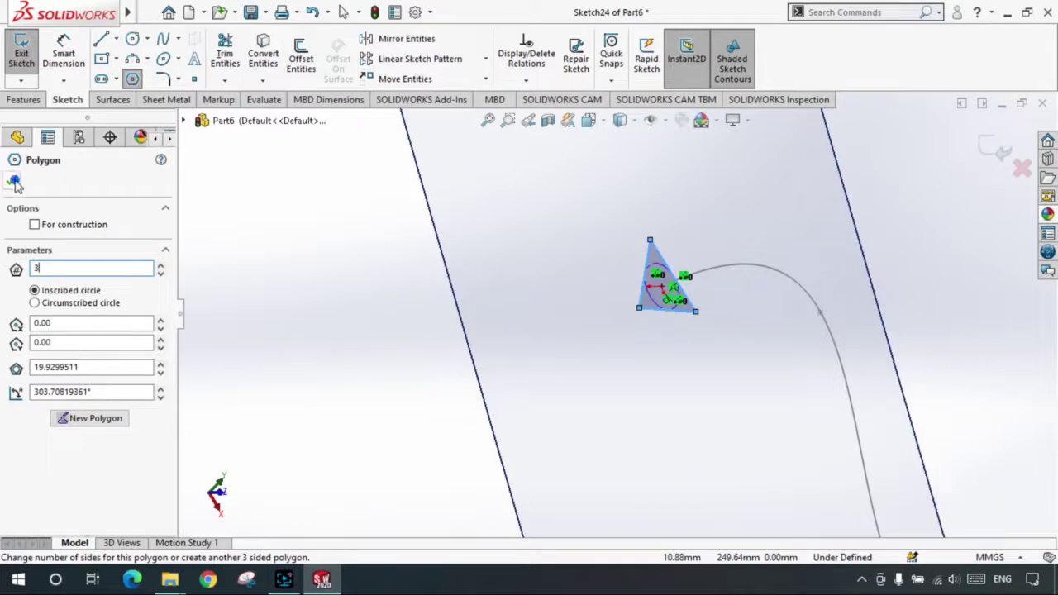
left_click(13, 181)
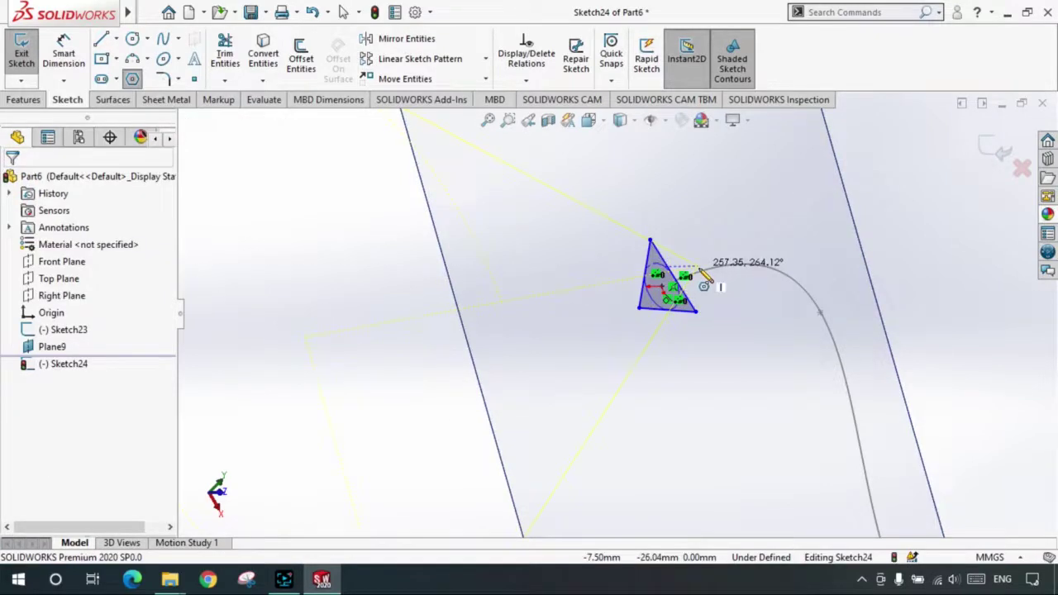
key("Escape")
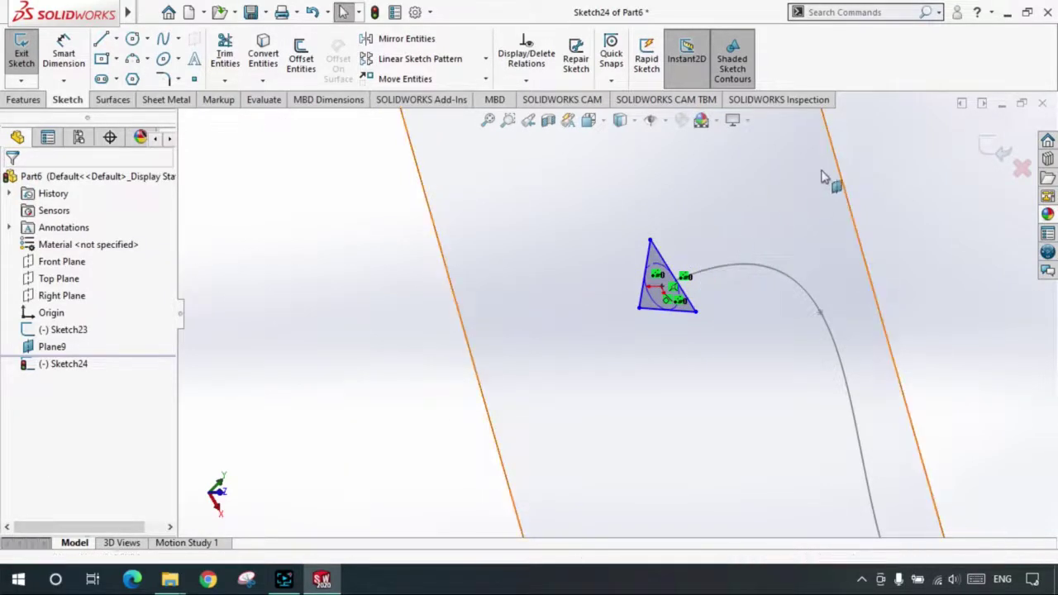
left_click(995, 149)
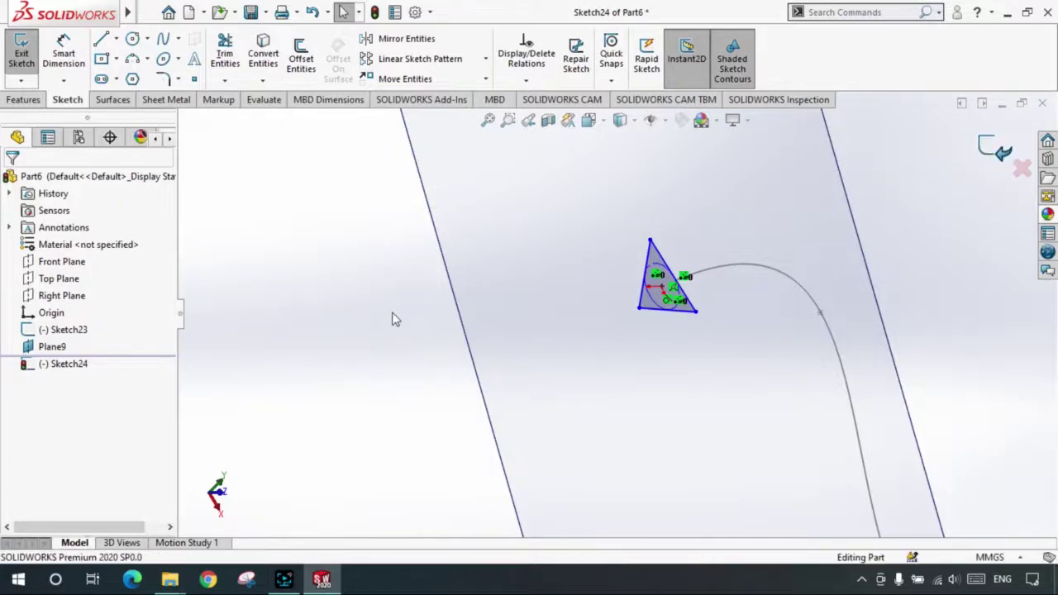
mouse_move(635, 380)
middle_mouse_down()
mouse_move(551, 250)
mouse_move(603, 302)
mouse_move(691, 361)
middle_mouse_up()
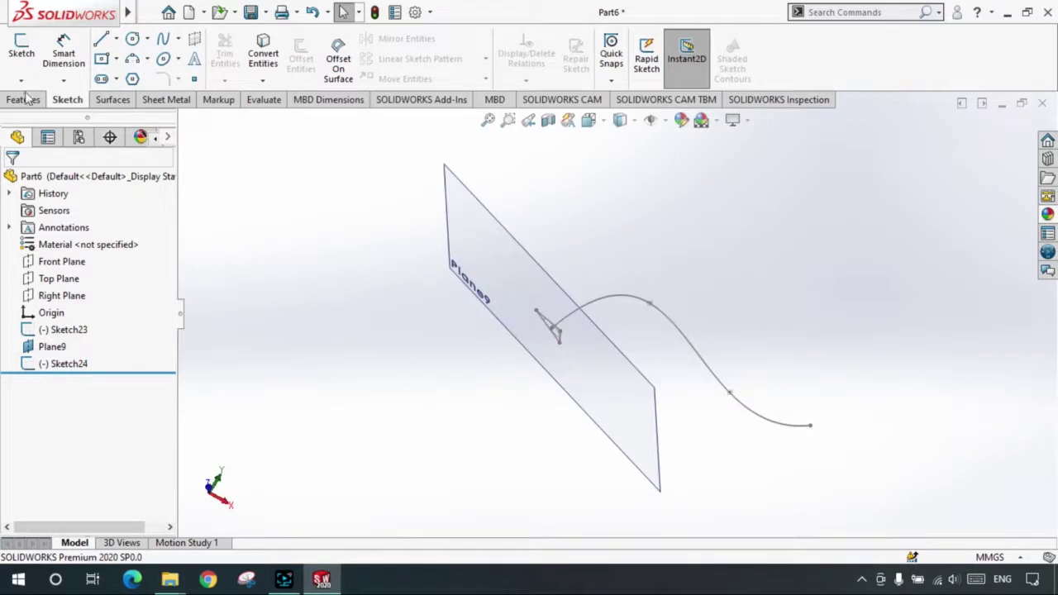
- Start a sweep with the triangle sketch as profile and the spline as path
left_click(23, 100)
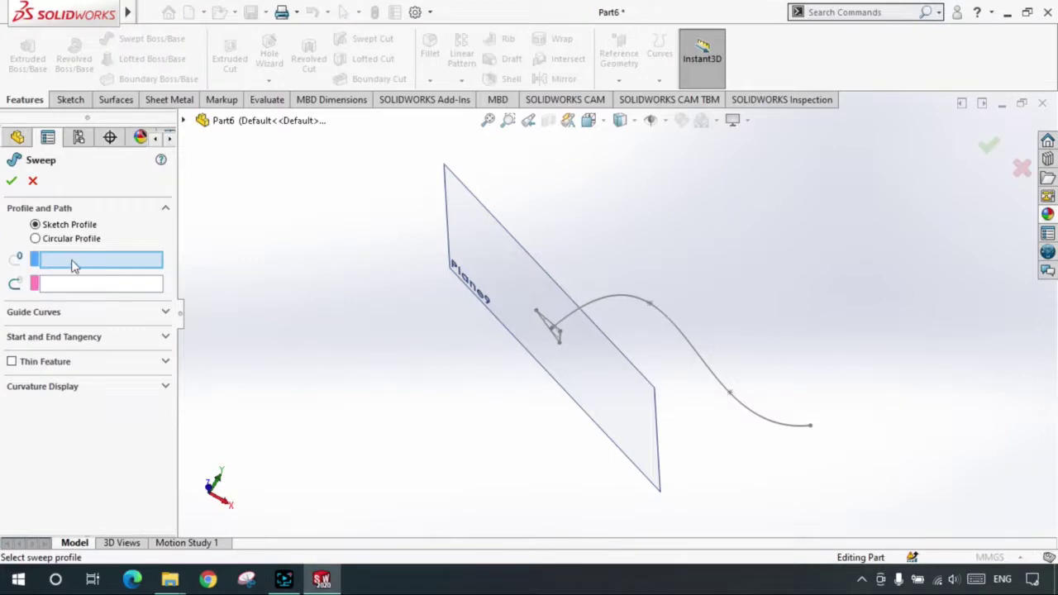
scroll(567, 307, "down", 2)
scroll(547, 345, "down", 2)
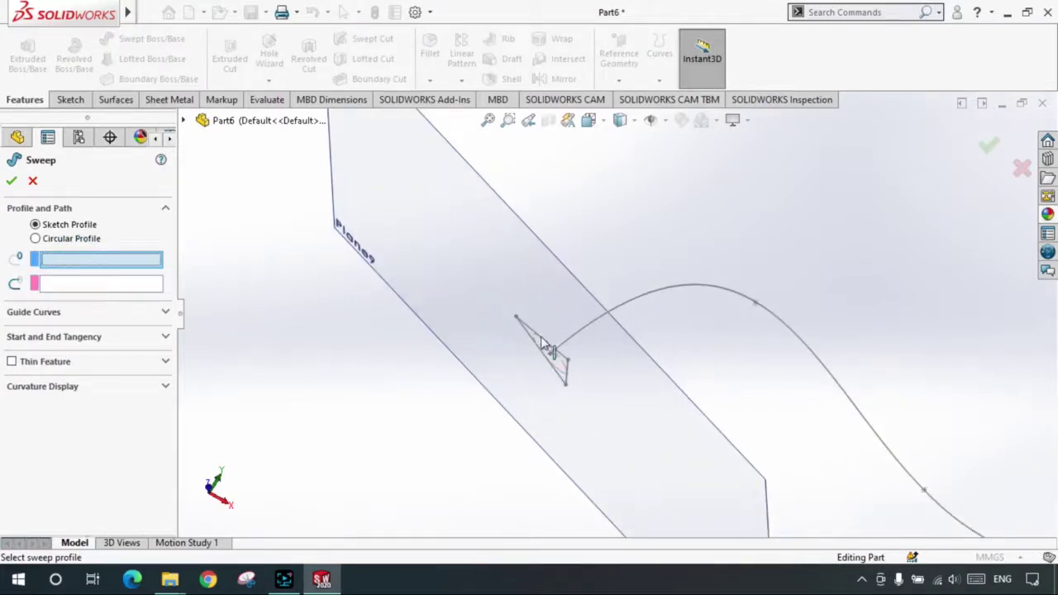
left_click(542, 340)
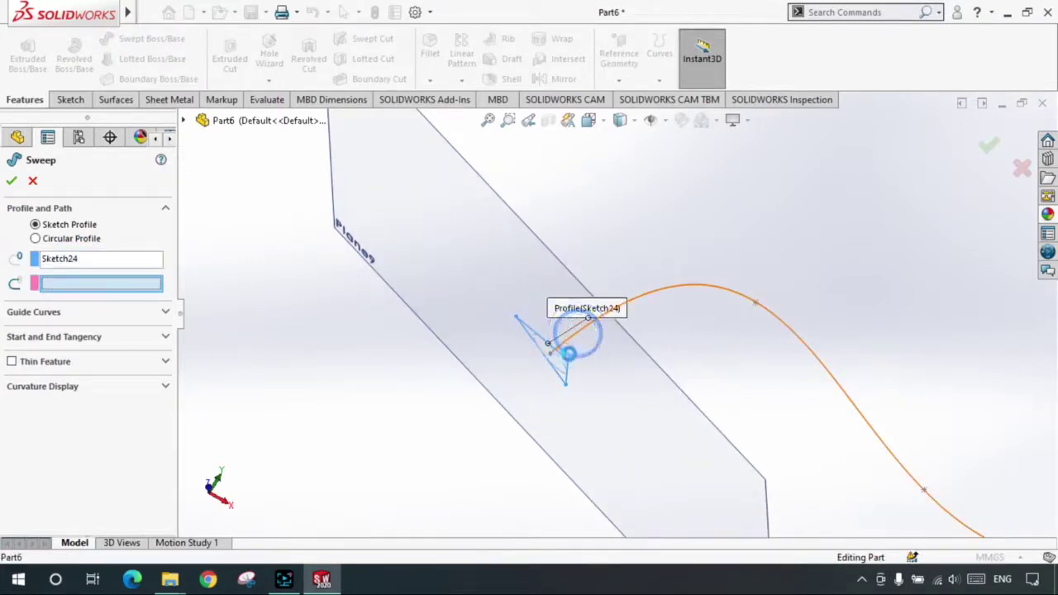
left_click(578, 329)
mouse_move(780, 413)
middle_mouse_down()
mouse_move(885, 370)
mouse_move(940, 373)
mouse_move(826, 414)
mouse_move(714, 406)
mouse_move(708, 442)
middle_mouse_up()
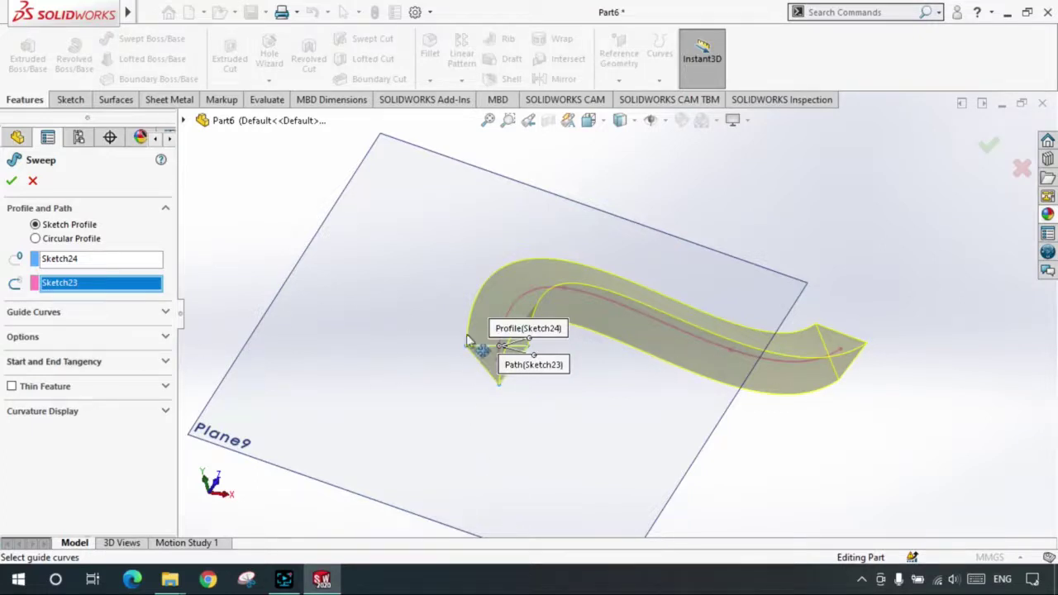
- Browse the guide curve and twist options, then switch to a 10.00 mm circular profile
left_click(76, 309)
left_click(78, 310)
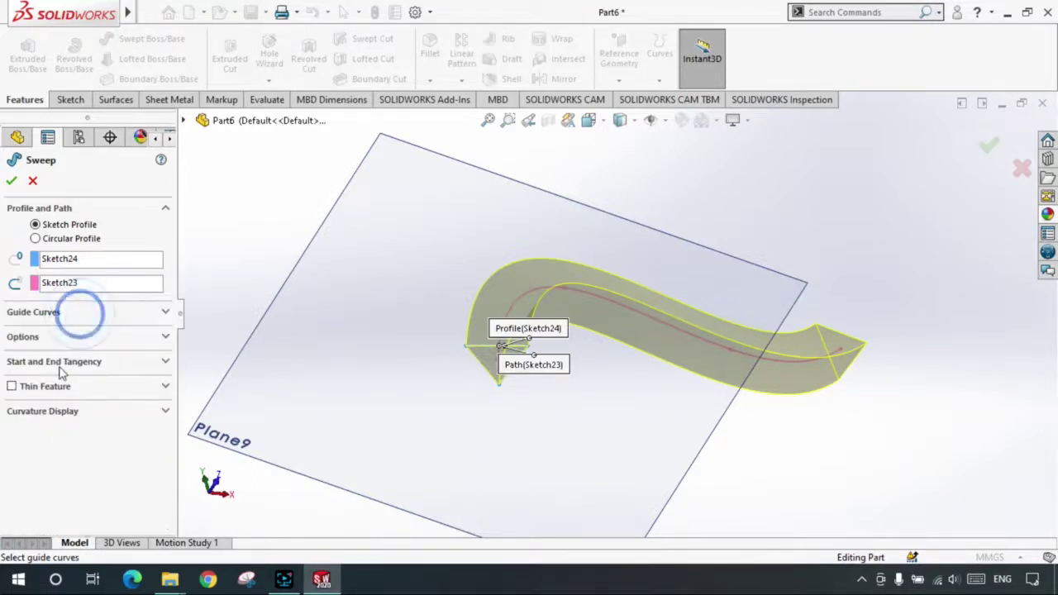
left_click(79, 337)
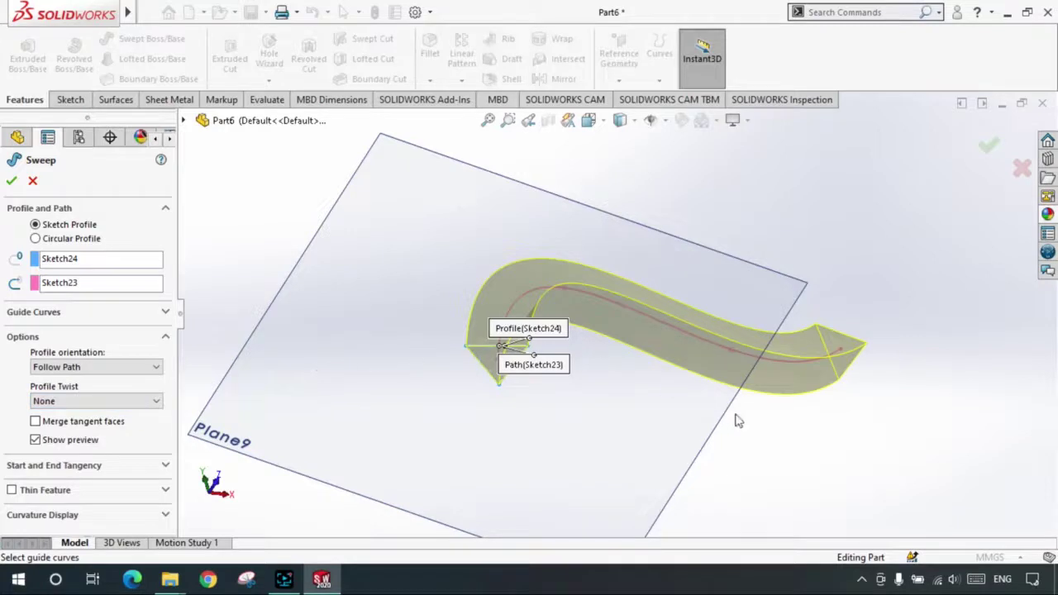
middle_click_drag(738, 421, 567, 402)
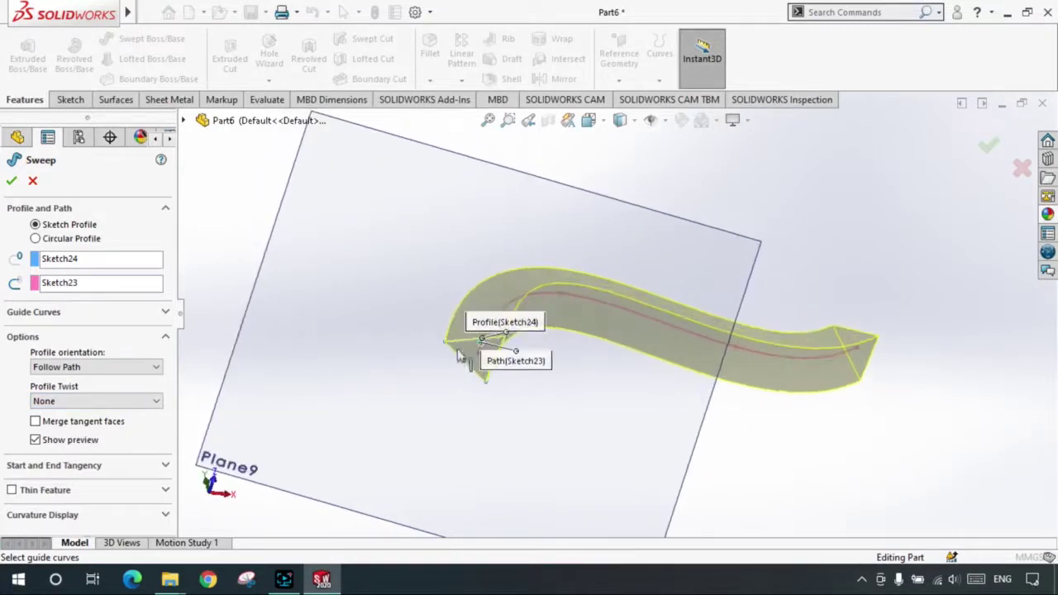
scroll(521, 368, "down", 2)
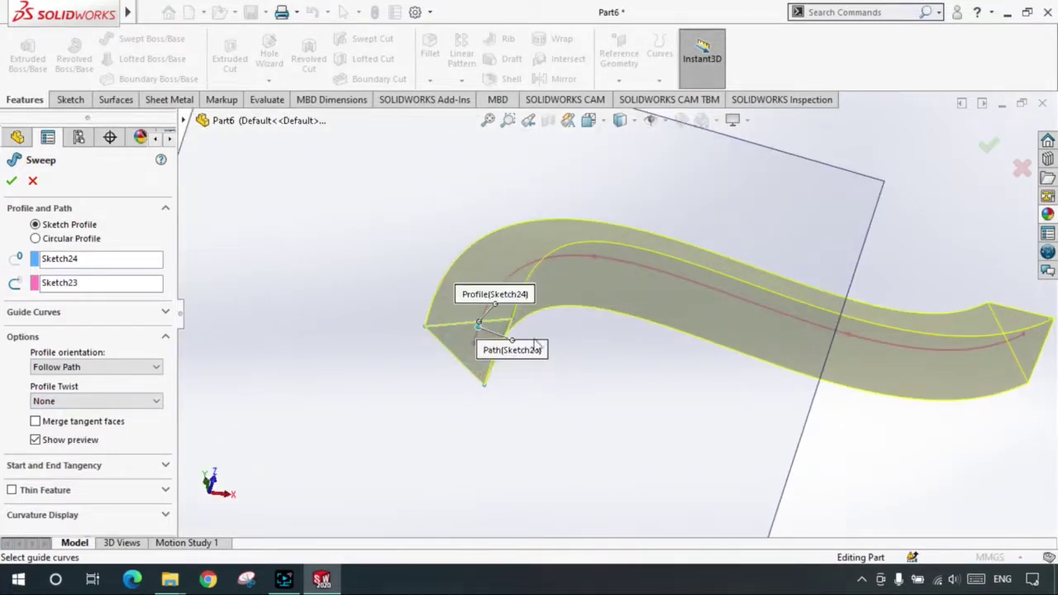
left_click(46, 240)
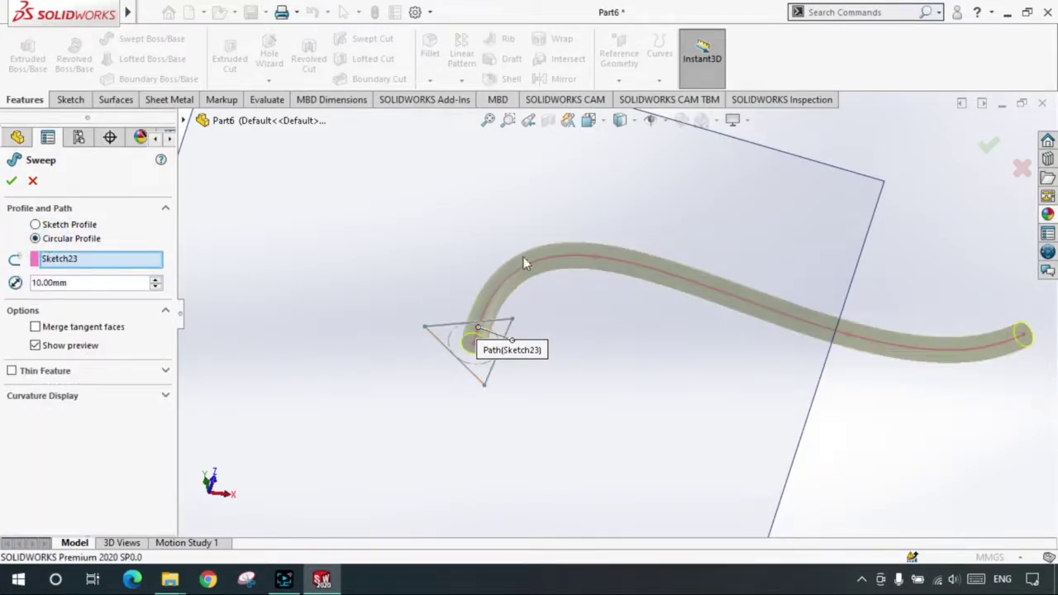
- Return to the Sketch24 triangle profile, keep Follow Path, and set Profile Twist to Specify Twist Value
left_click(35, 225)
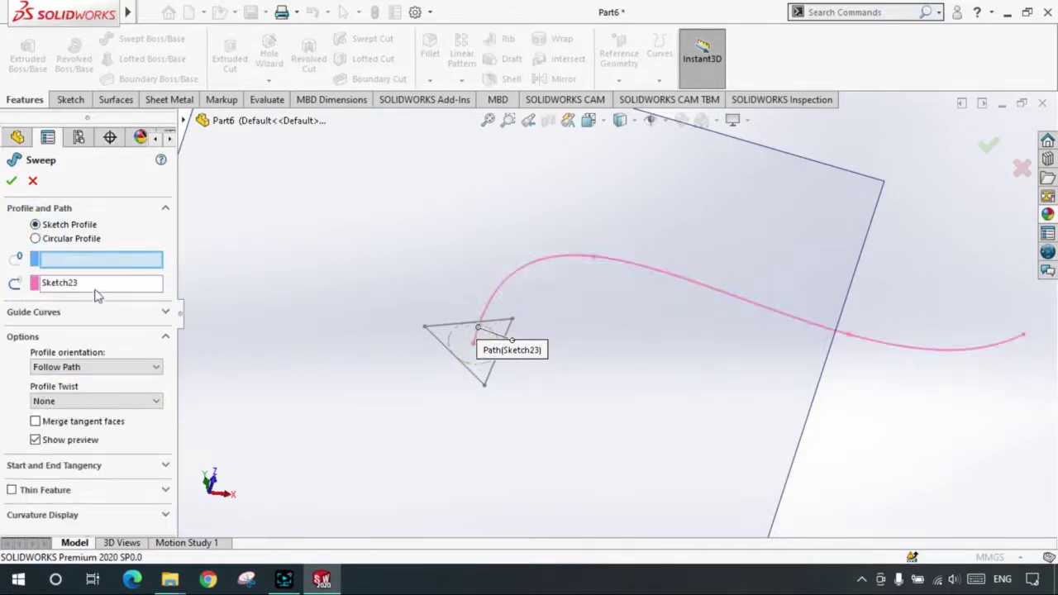
left_click(442, 325)
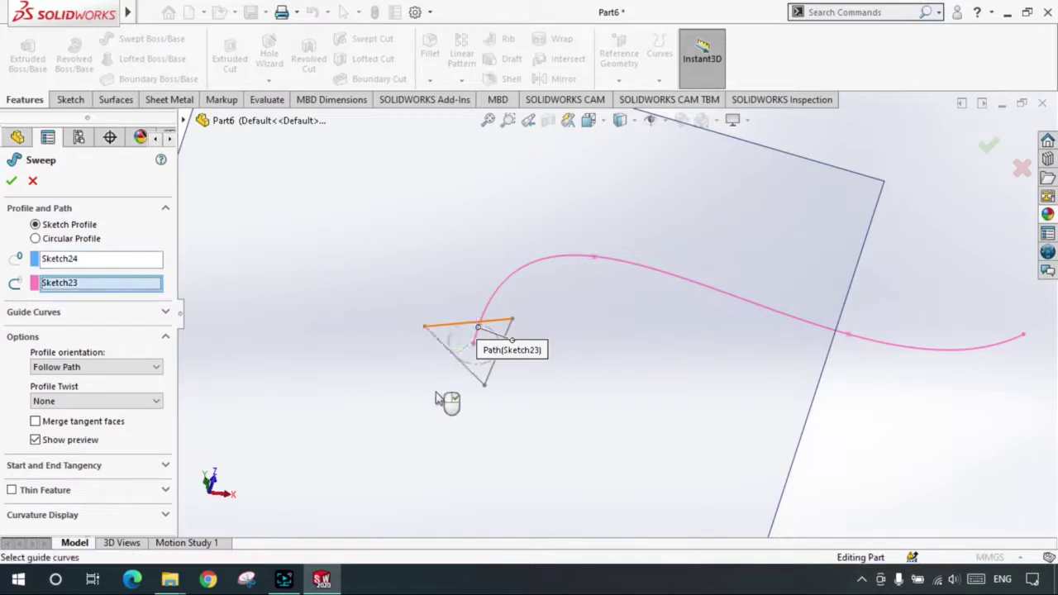
left_click(59, 403)
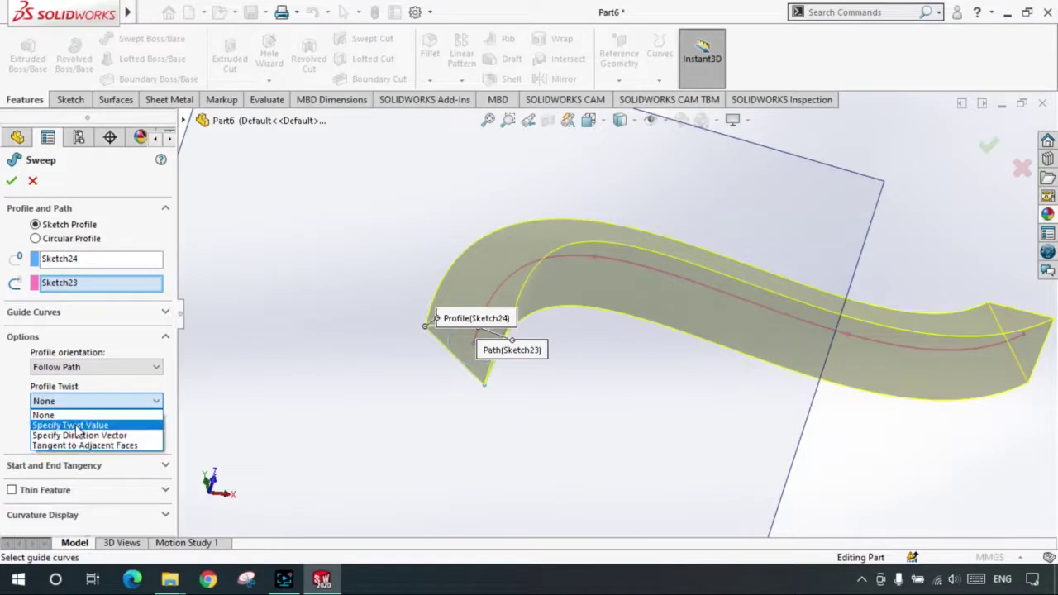
left_click(20, 426)
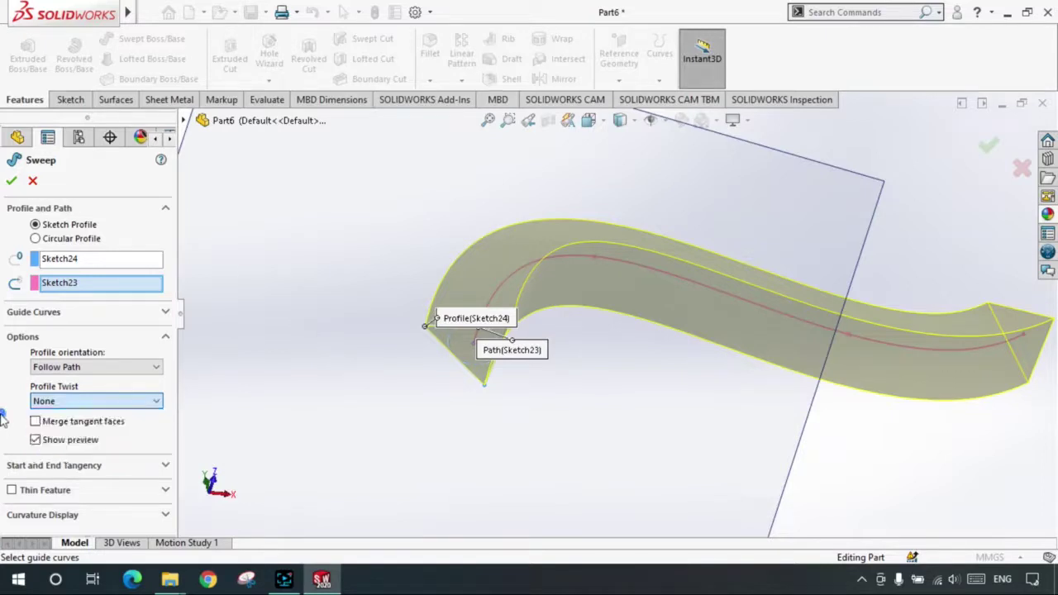
left_click(58, 403)
left_click(73, 367)
left_click(73, 366)
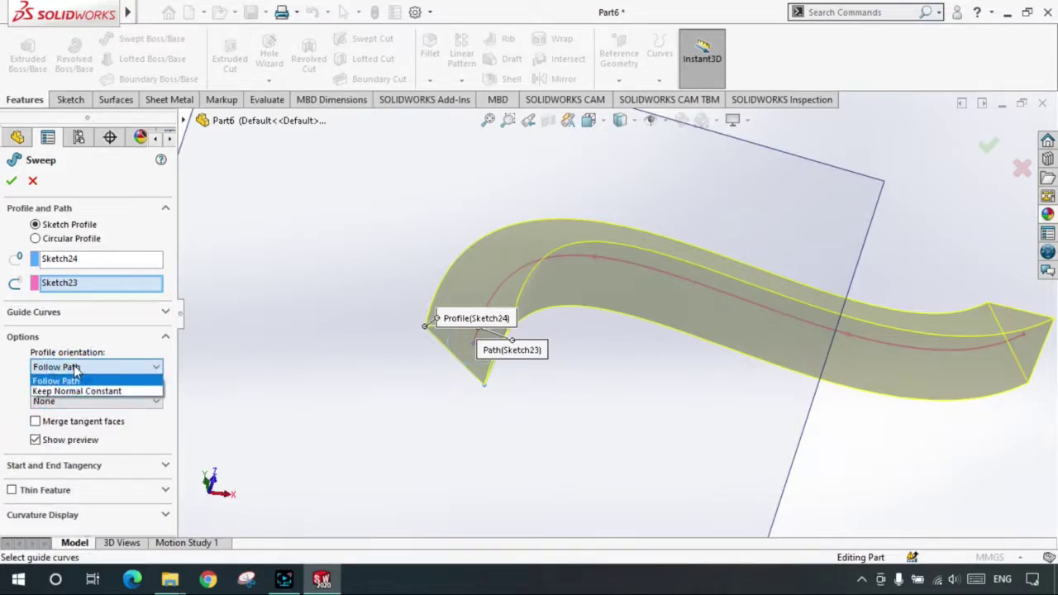
left_click(58, 381)
left_click(52, 402)
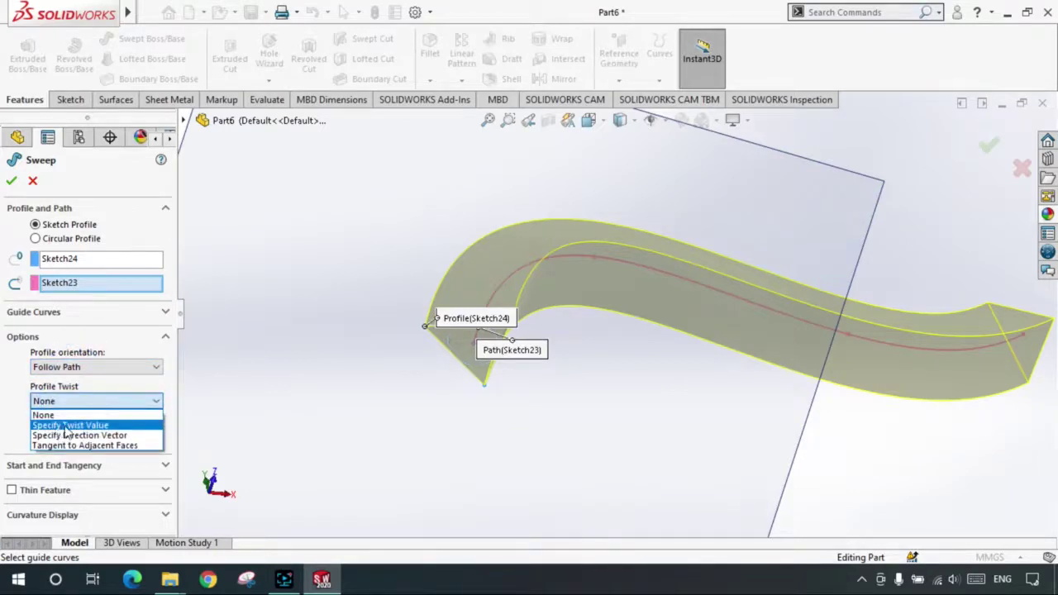
left_click(67, 426)
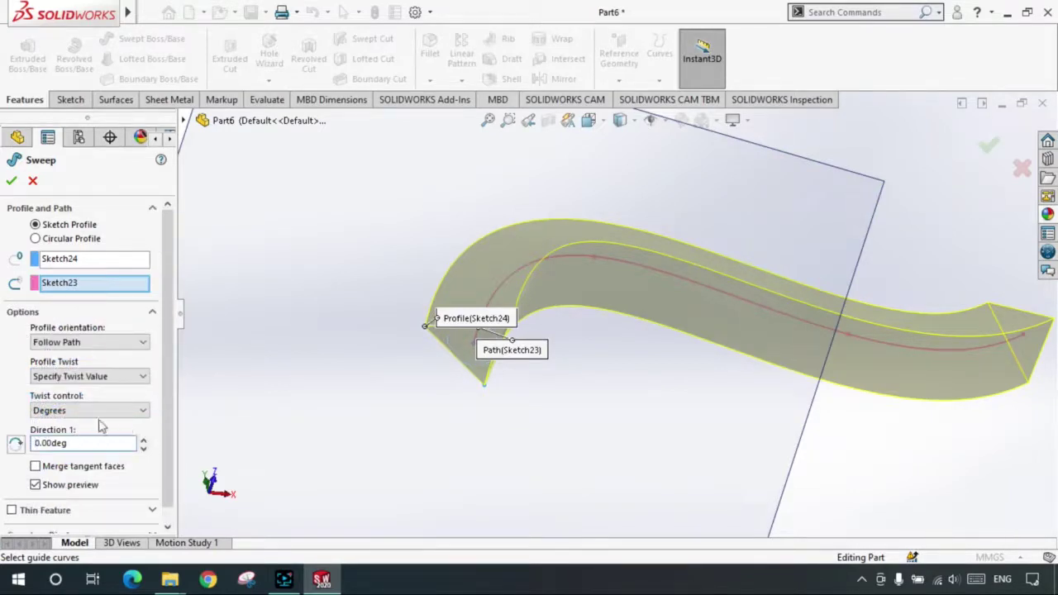
- Set the profile twist to 2.00 revolutions and accept the sweep as Sweep1
left_click(100, 411)
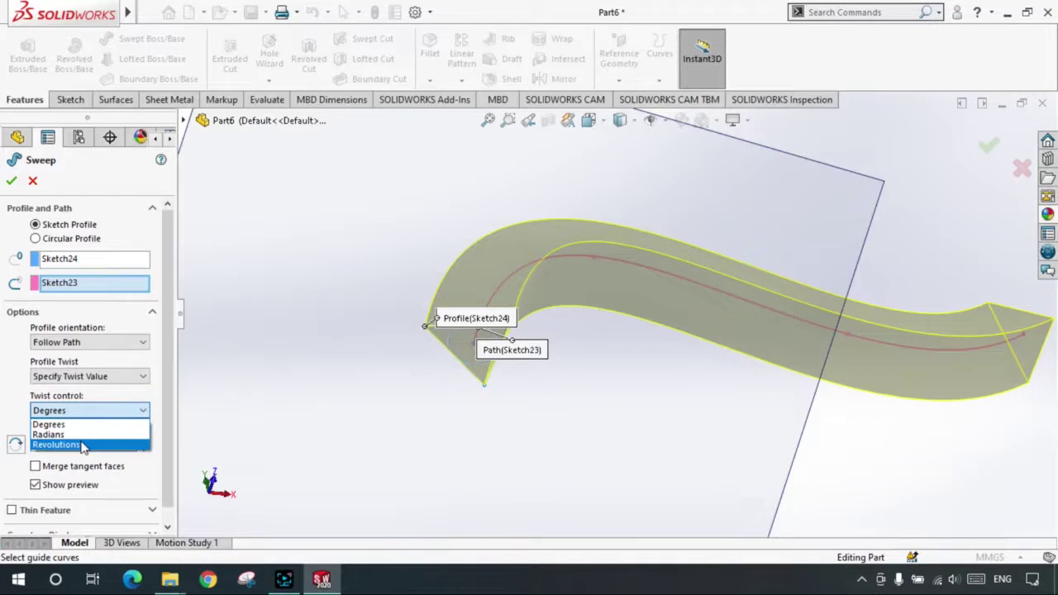
left_click(81, 445)
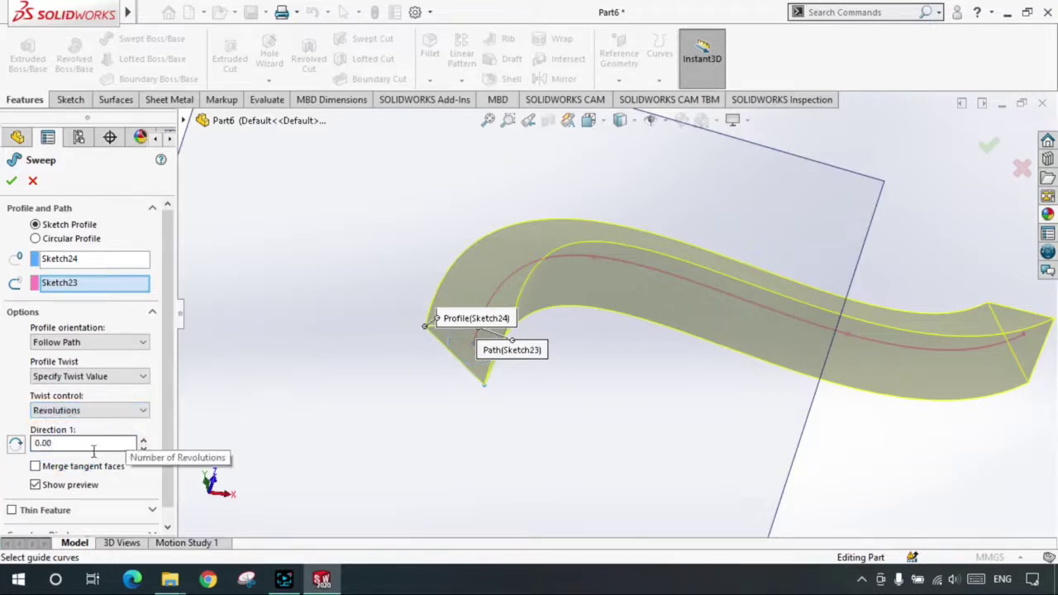
left_click(144, 442)
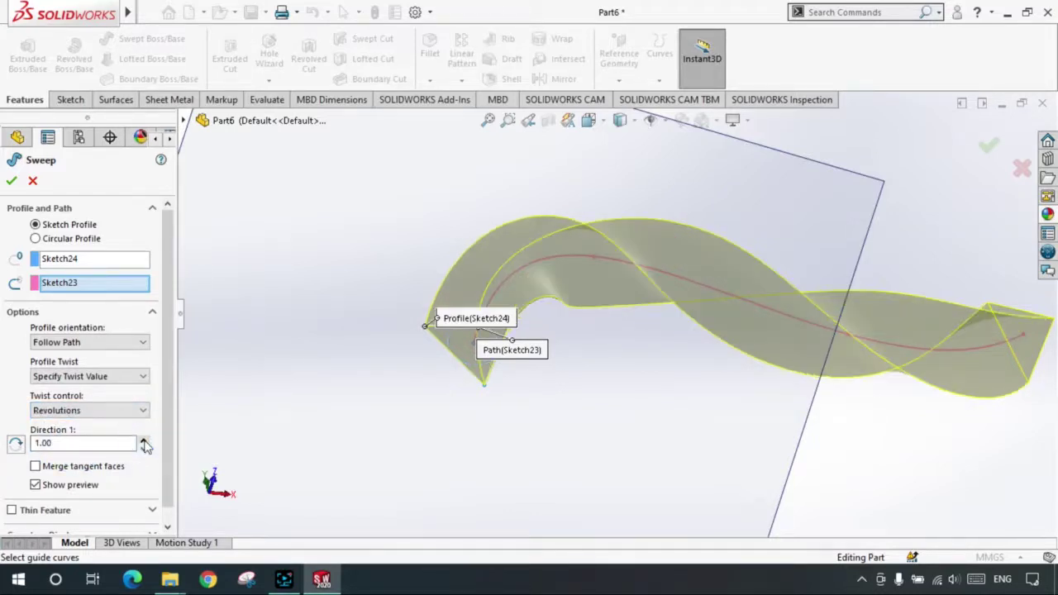
left_click(144, 442)
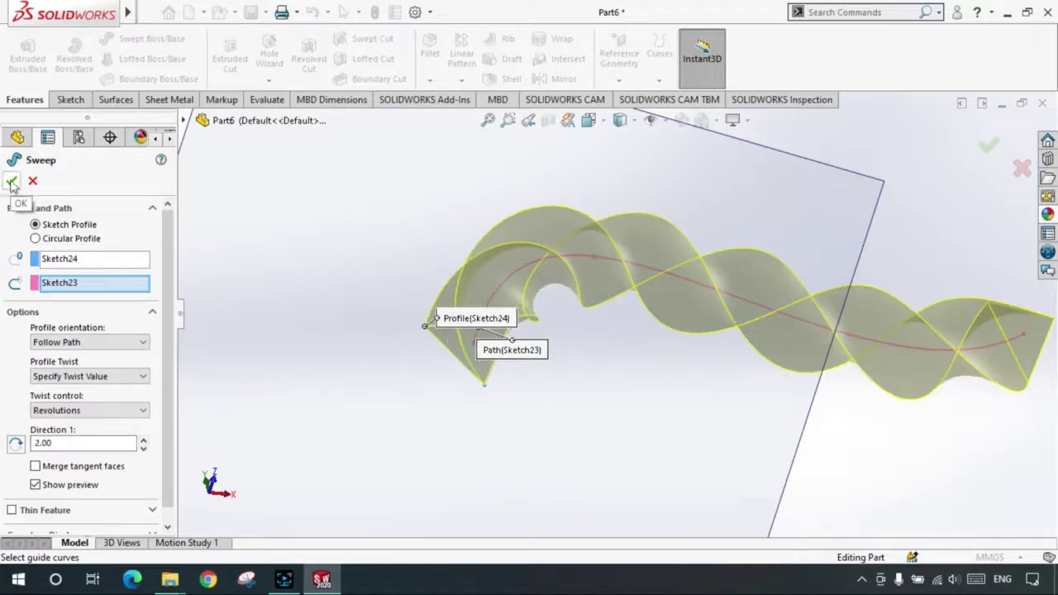
mouse_move(751, 347)
middle_mouse_down()
mouse_move(625, 378)
mouse_move(685, 359)
mouse_move(425, 356)
middle_mouse_up()
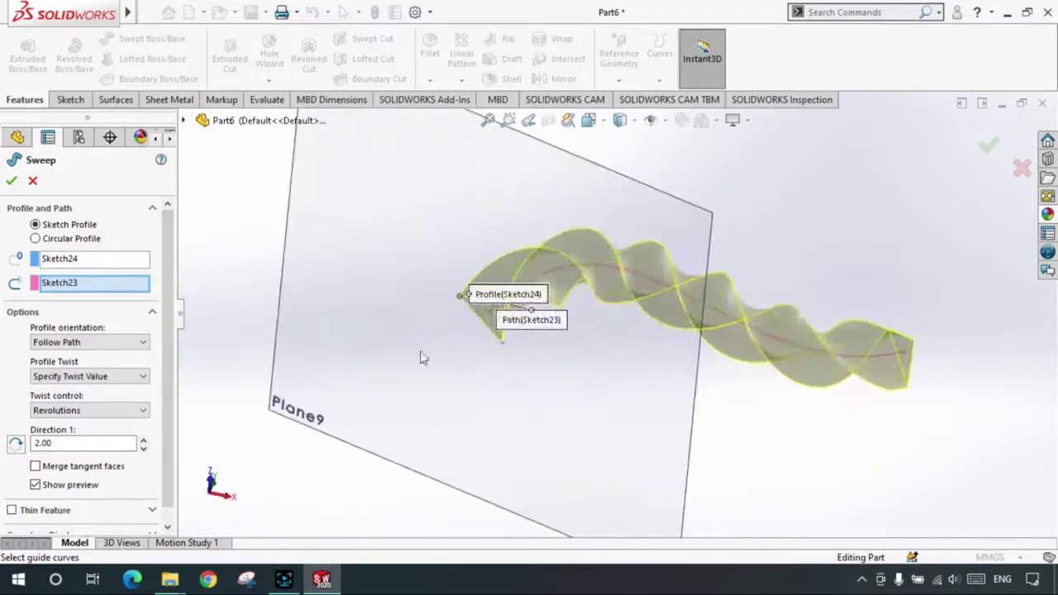
left_click(9, 182)
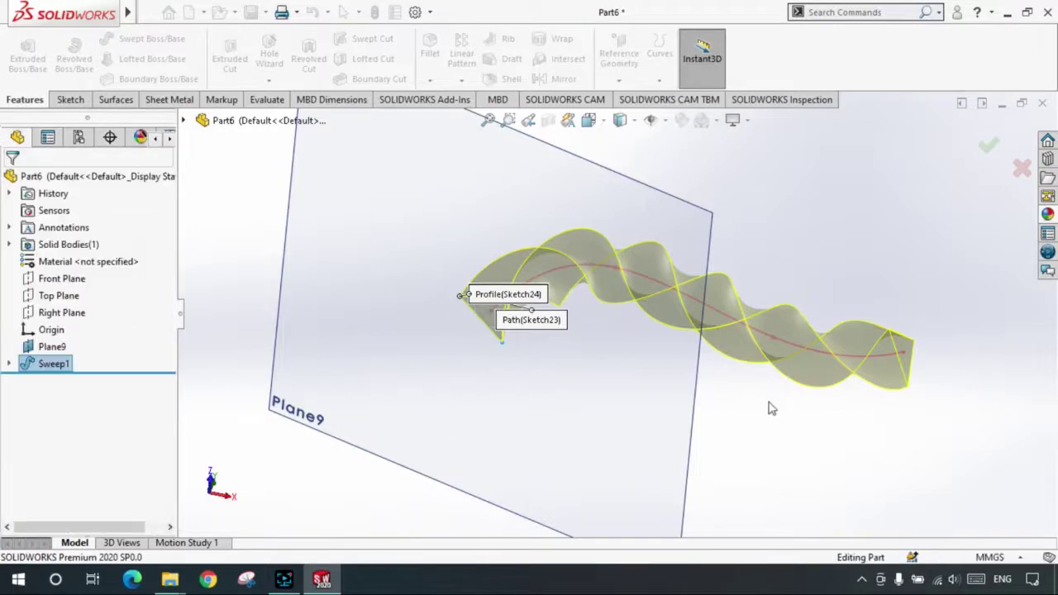
mouse_move(759, 418)
middle_mouse_down()
mouse_move(661, 269)
mouse_move(567, 330)
mouse_move(609, 342)
middle_mouse_up()
scroll(605, 336, "down", 3)
scroll(573, 239, "down", 3)
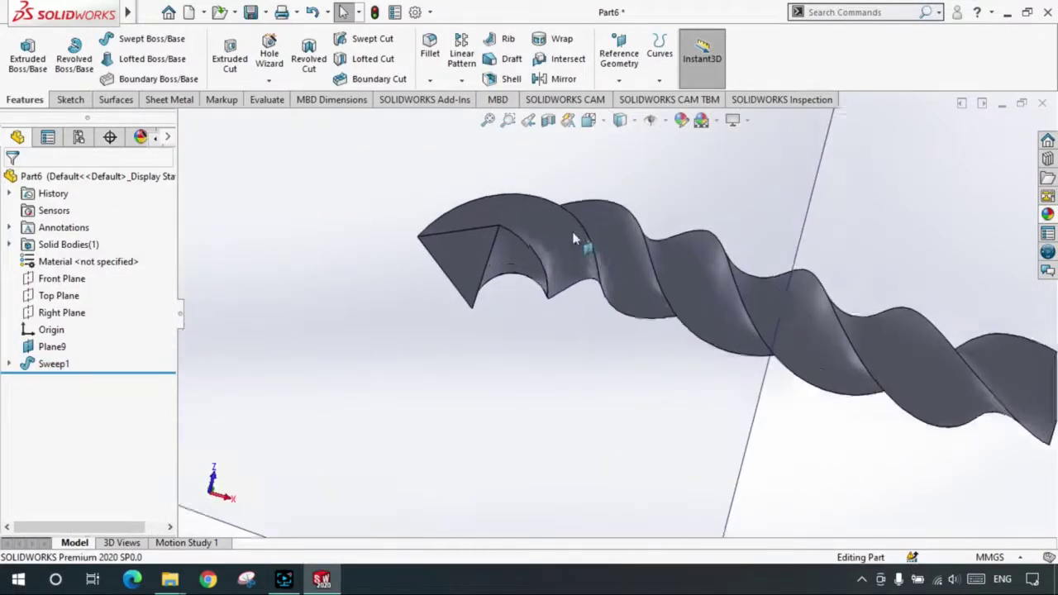
scroll(573, 239, "down", 2)
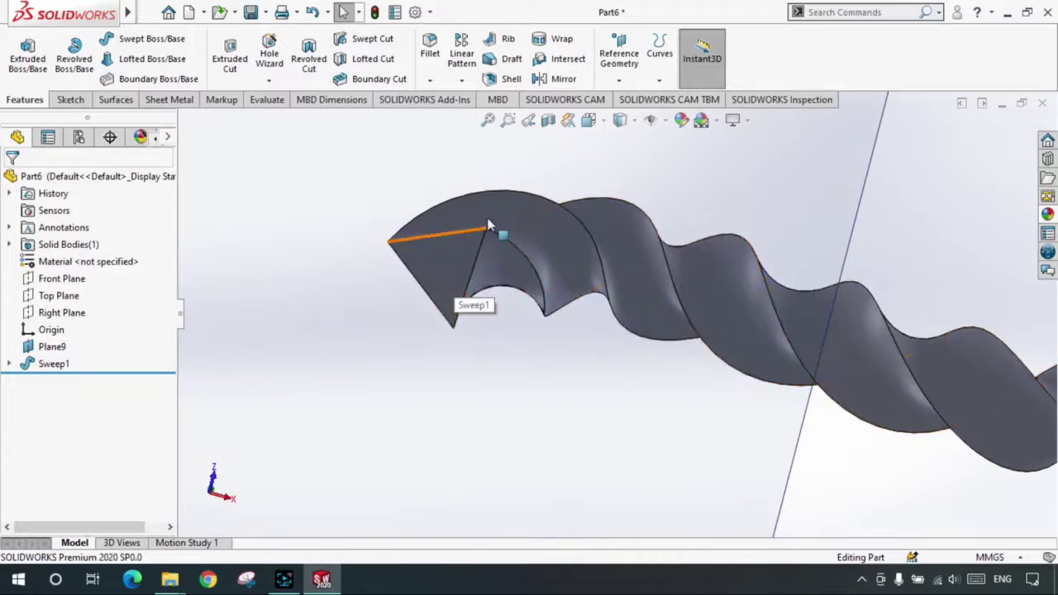
scroll(512, 269, "up", 3)
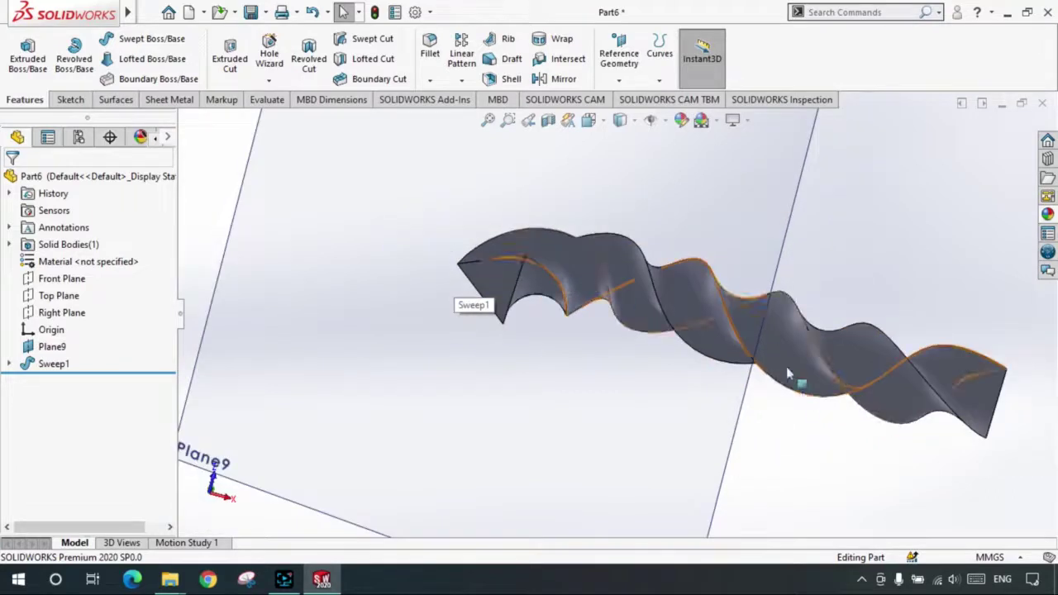
middle_click_drag(788, 373, 659, 337)
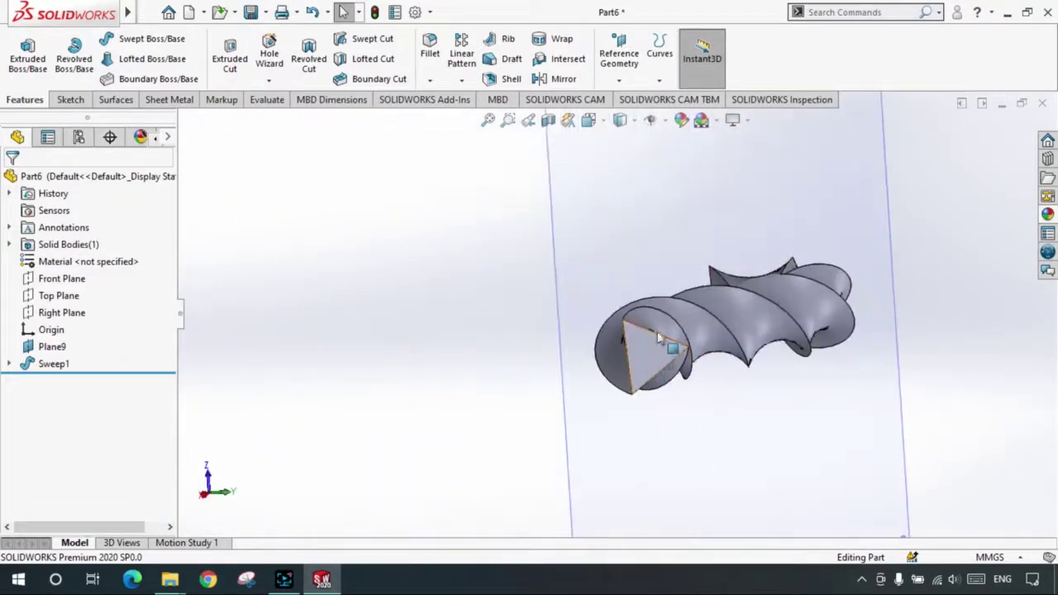
middle_click_drag(652, 362, 508, 293)
scroll(508, 294, "down", 2)
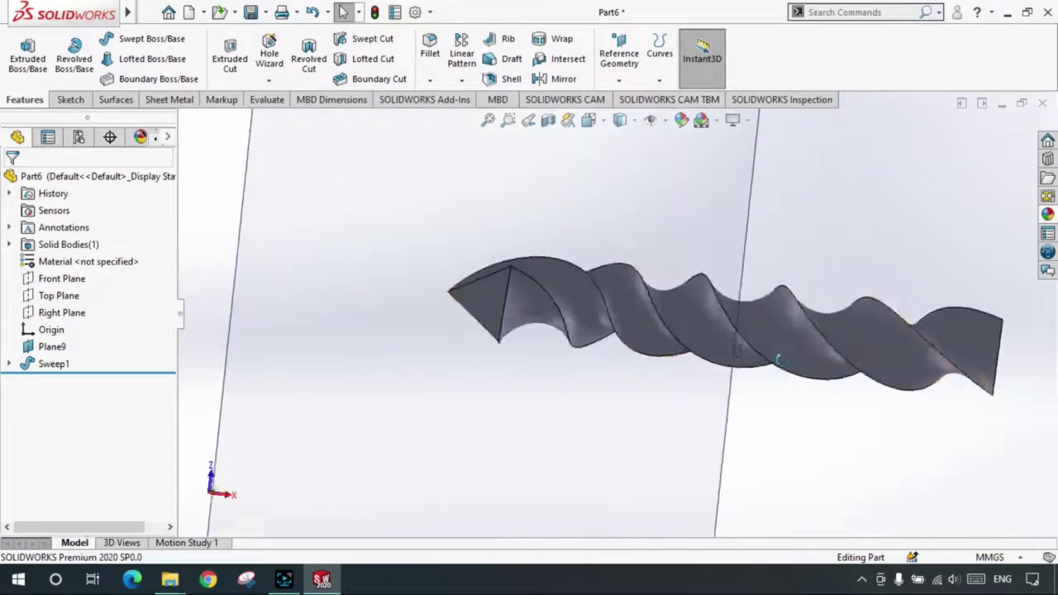
scroll(507, 291, "down", 2)
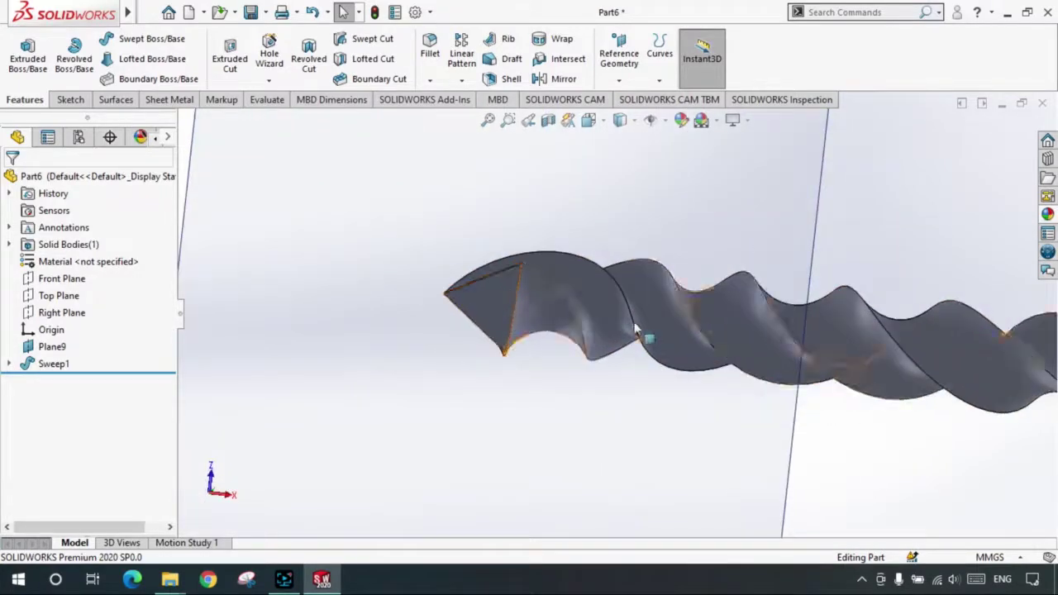
mouse_move(638, 337)
middle_mouse_down()
mouse_move(618, 345)
mouse_move(669, 394)
mouse_move(611, 395)
mouse_move(350, 267)
mouse_move(463, 367)
mouse_move(429, 364)
middle_mouse_up()
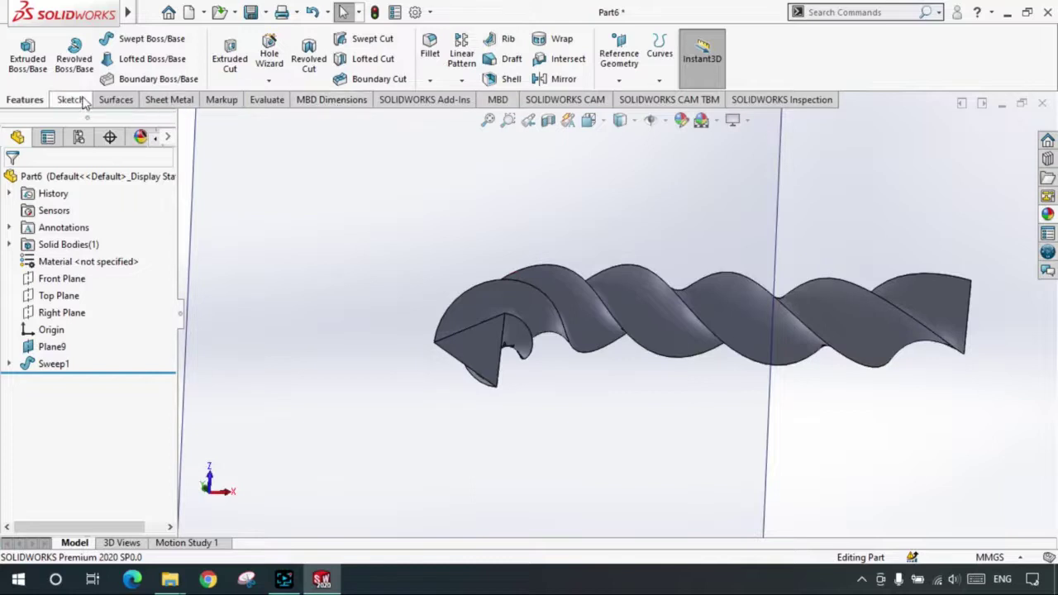
middle_click_drag(512, 248, 688, 326)
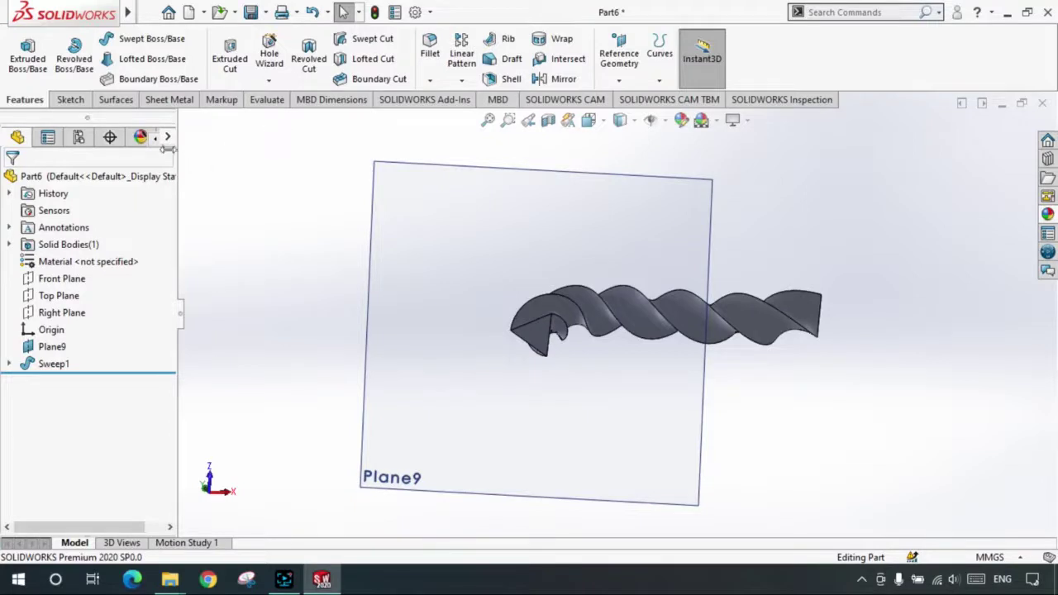
- Hide the Plane9 reference plane in the model view
left_click(626, 77)
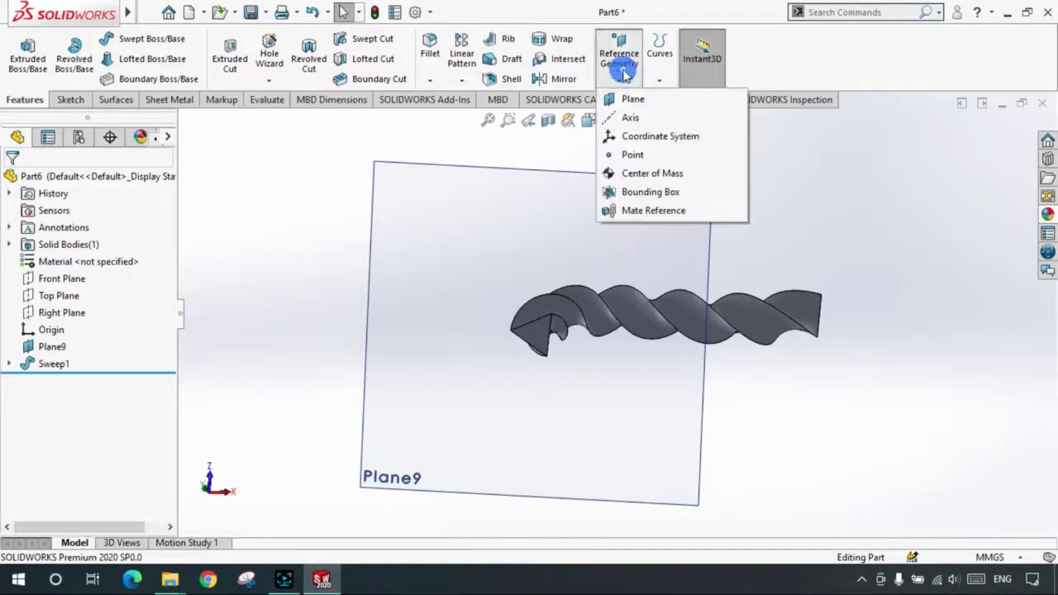
left_click(630, 100)
scroll(632, 286, "up", 2)
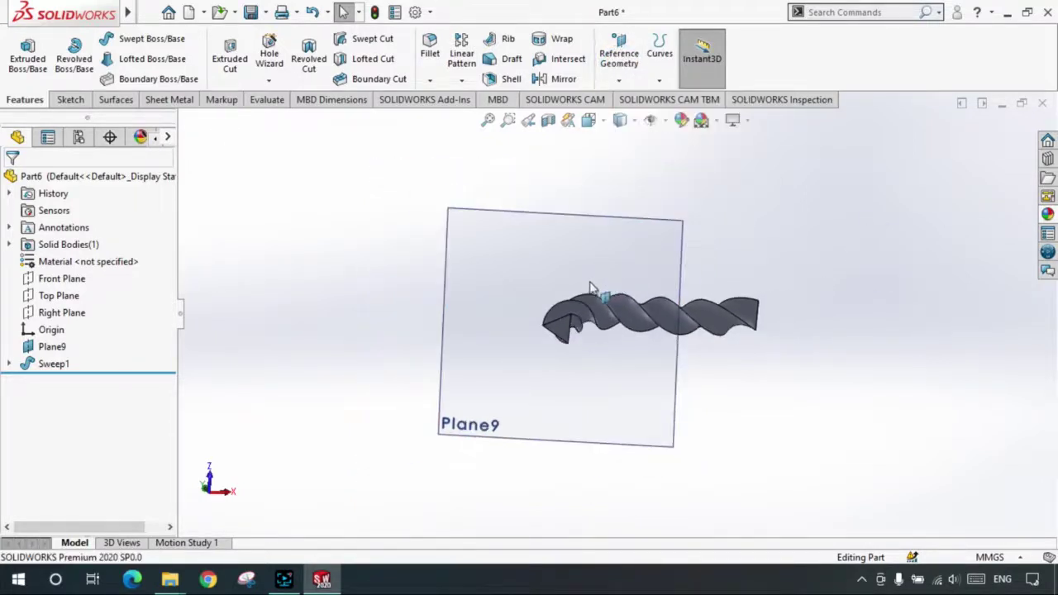
left_click(567, 215)
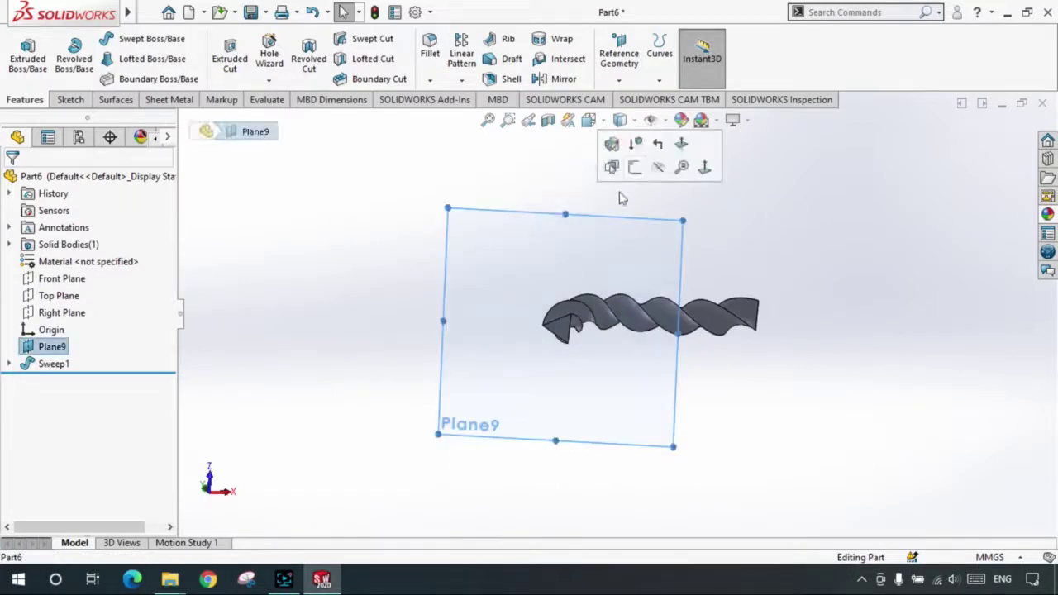
left_click(659, 170)
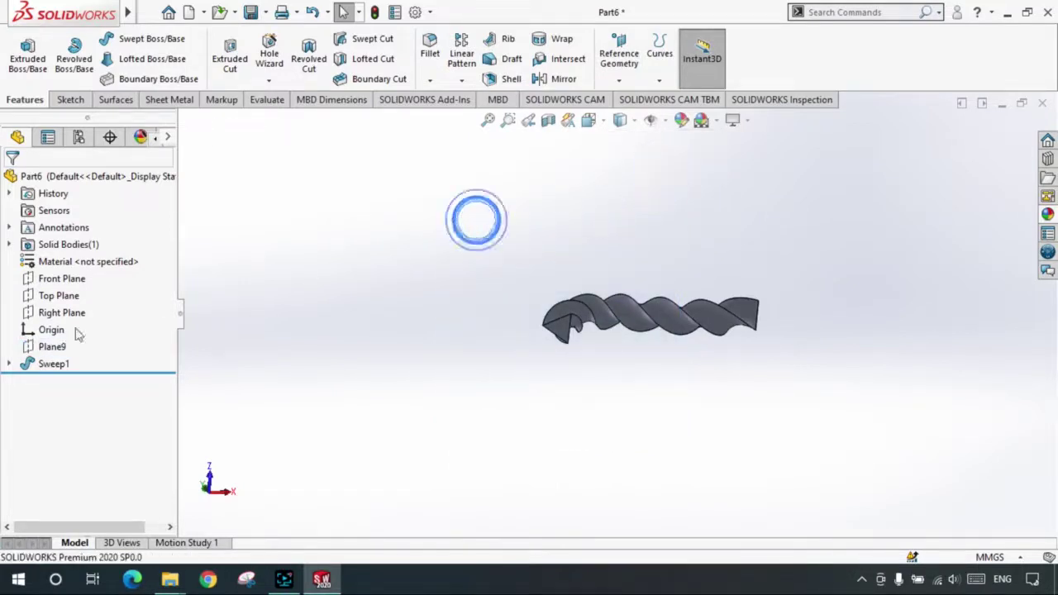
- Delete the Sweep1 feature from the FeatureManager tree
left_click(53, 364)
key("Delete")
key("Return")
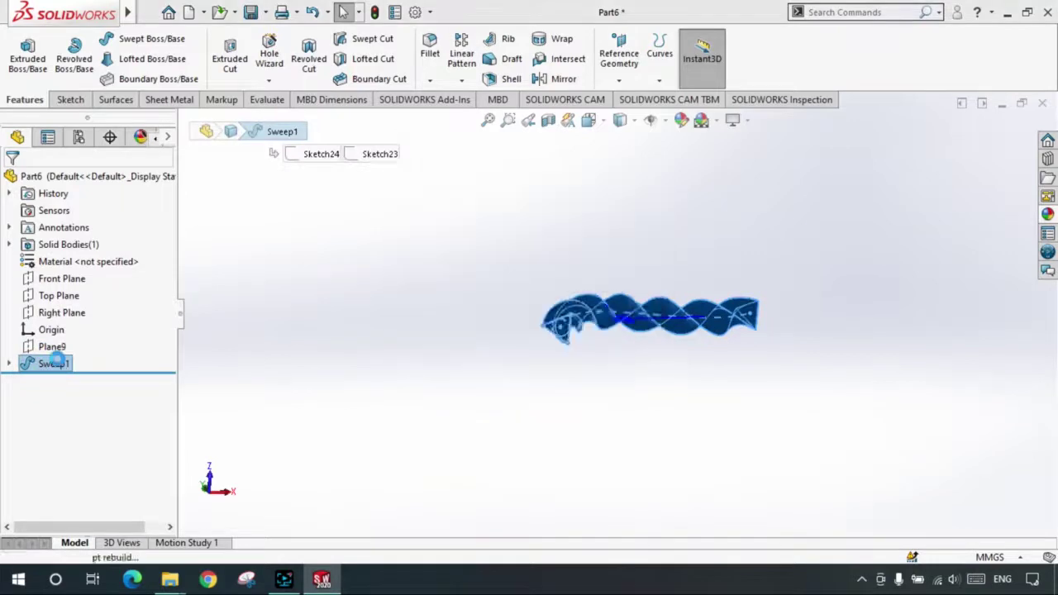
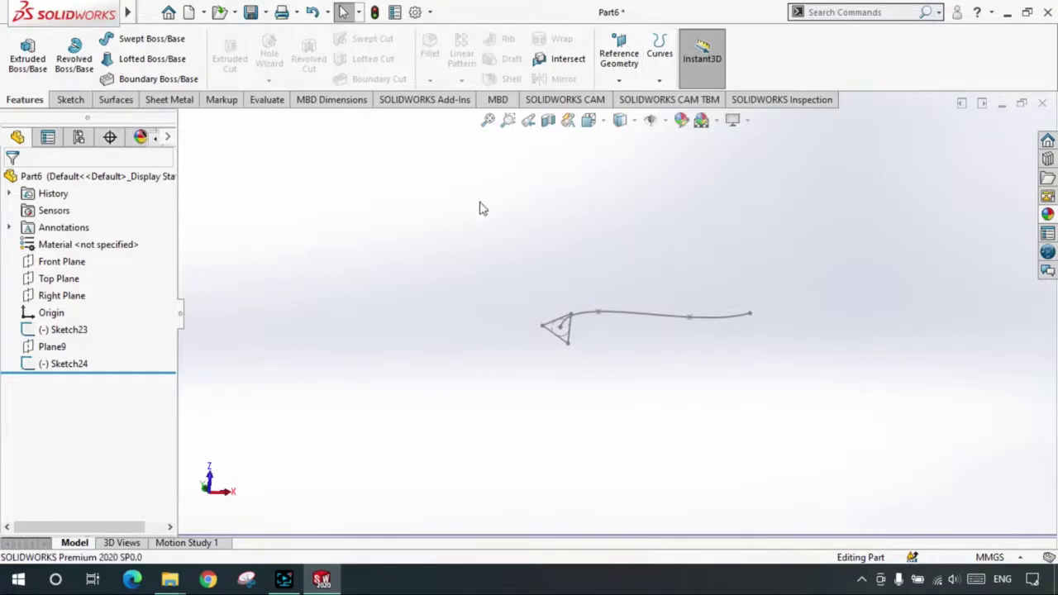
- Delete Sketch23, Plane9 and Sketch24, confirming and dismissing the missing-plane warning
left_click(634, 81)
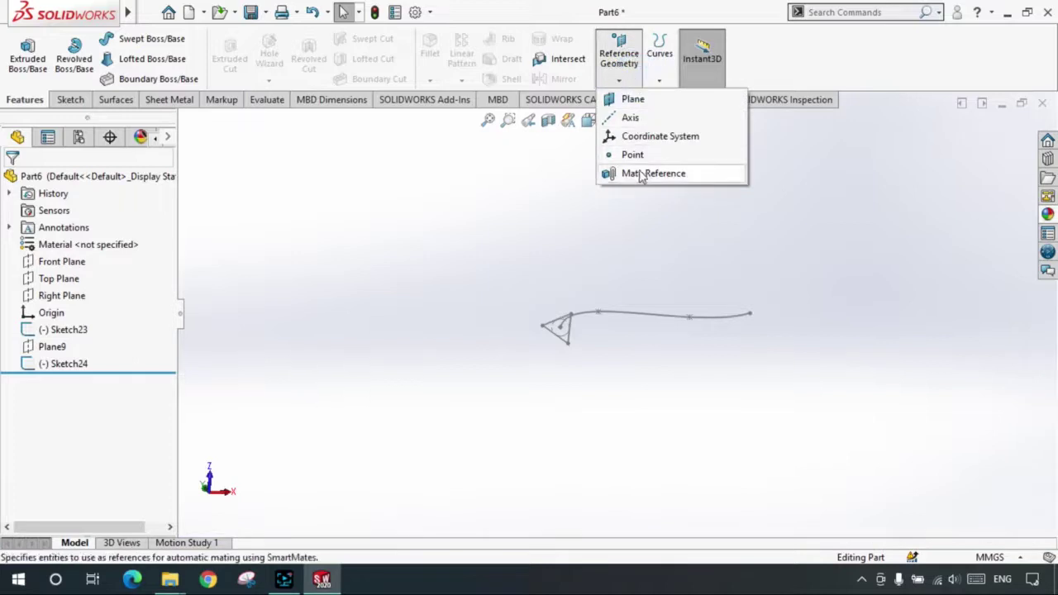
left_click(499, 208)
left_click_drag(458, 224, 912, 393)
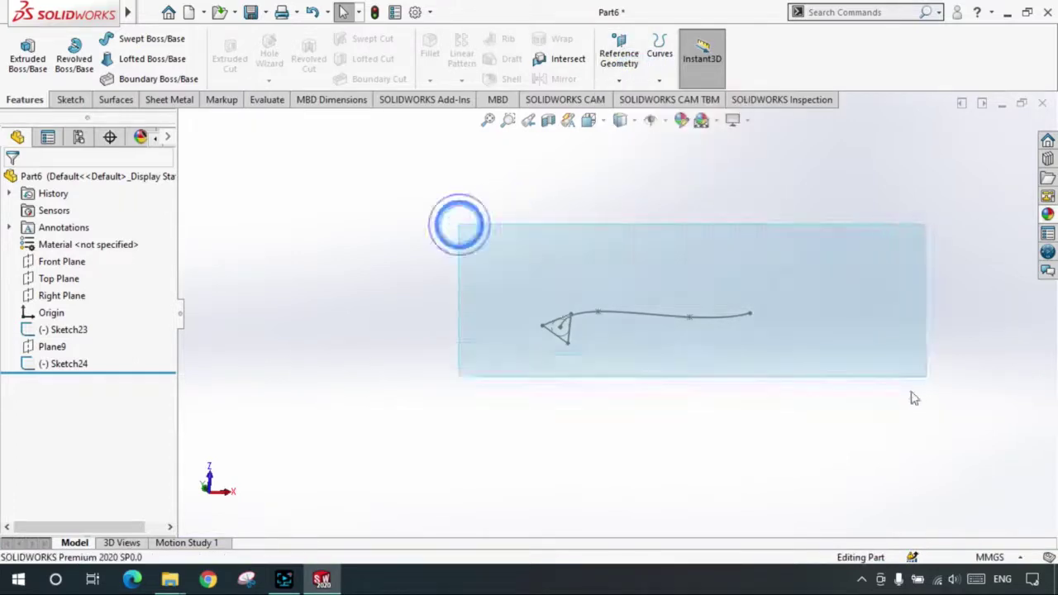
left_click(371, 224)
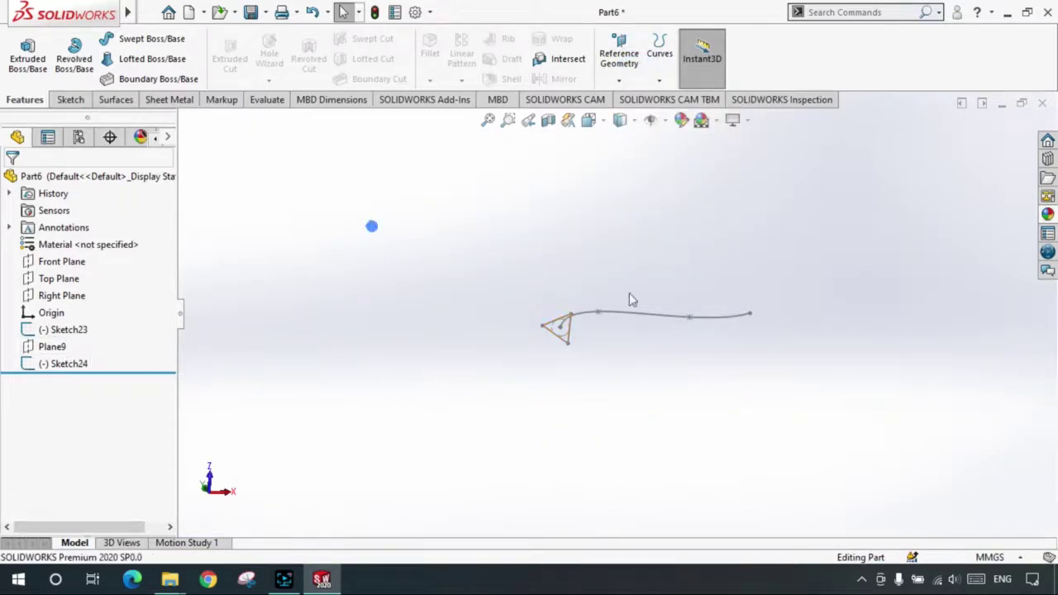
left_click(106, 335)
left_click(58, 370, "shift")
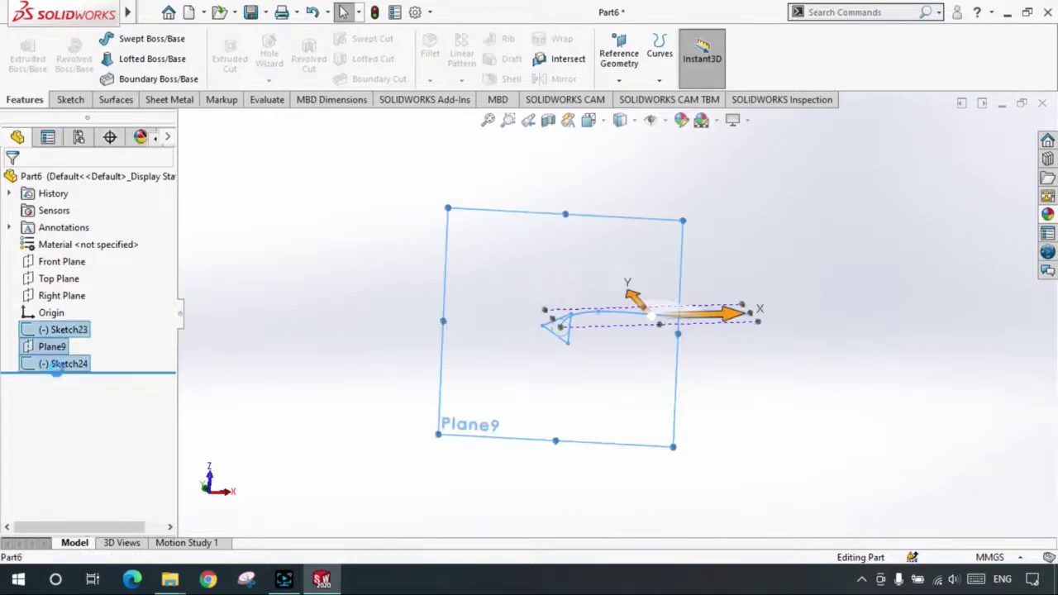
key("Delete")
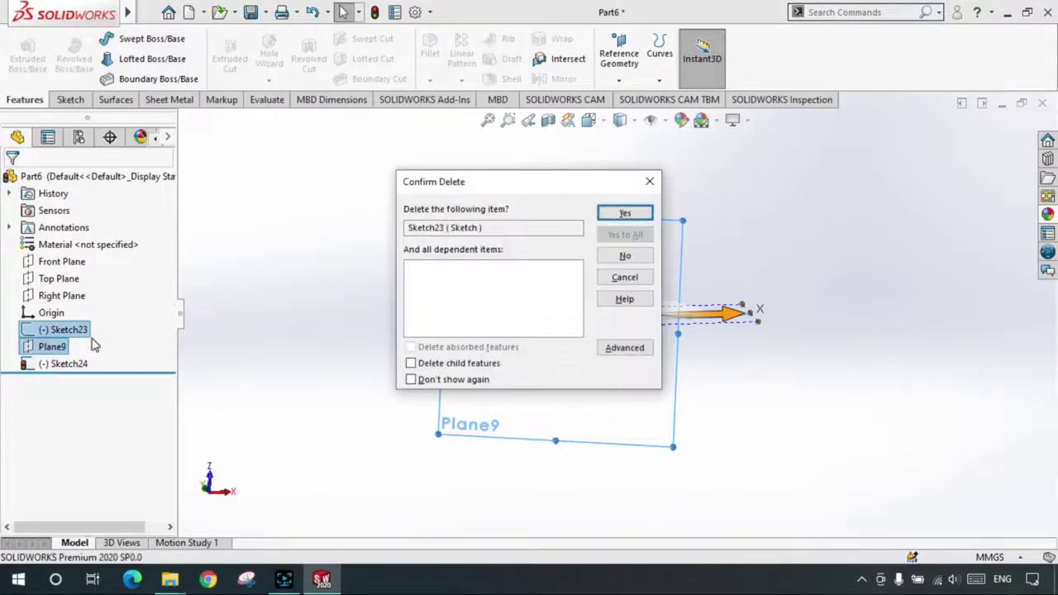
left_click(609, 216)
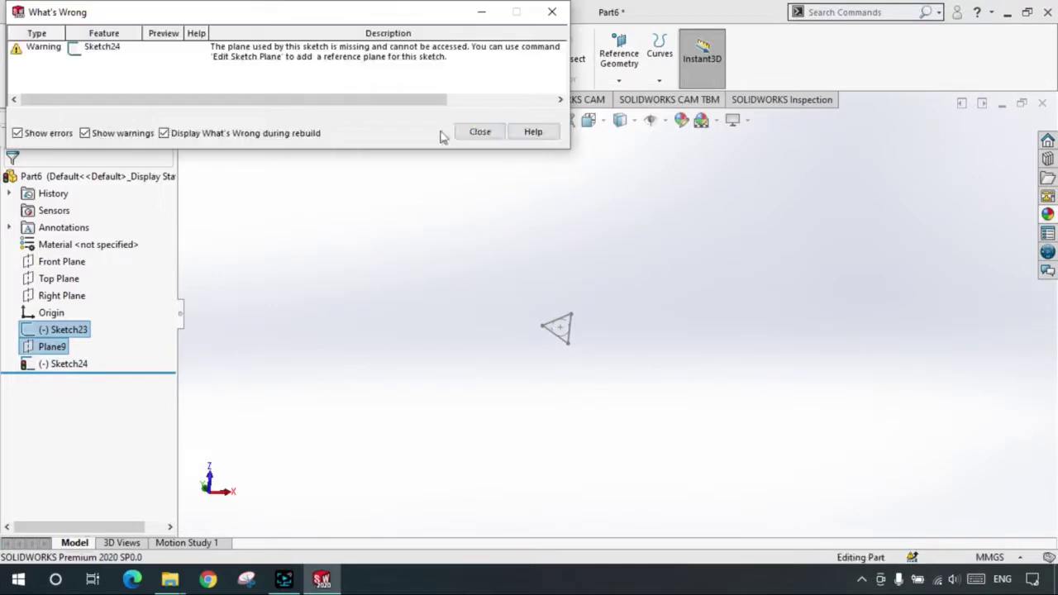
left_click(486, 137)
- Remove the orphaned Sketch24 so only default planes and origin remain
left_click(95, 333)
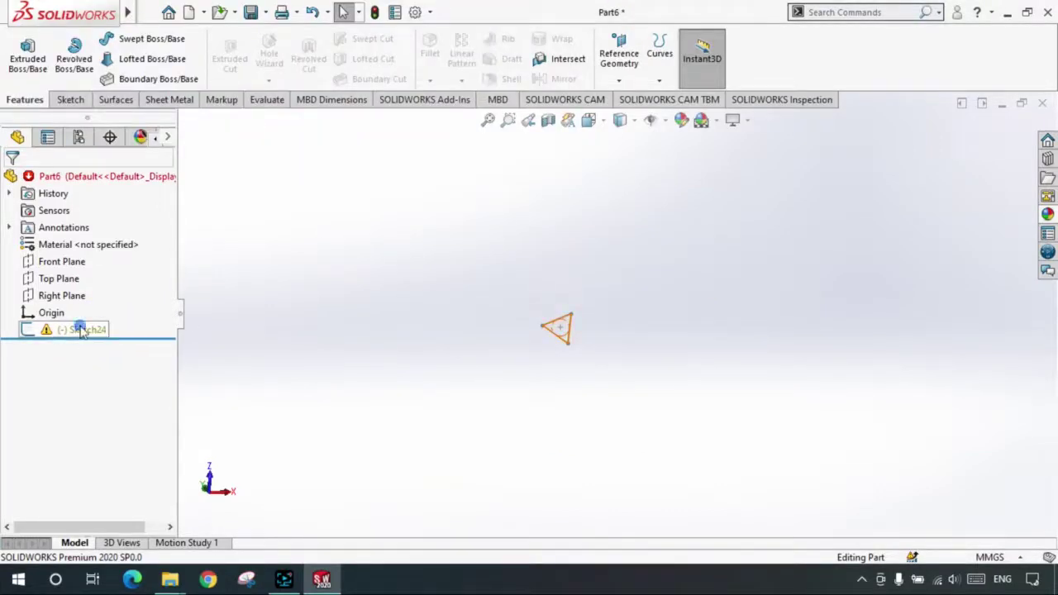
left_click(79, 329)
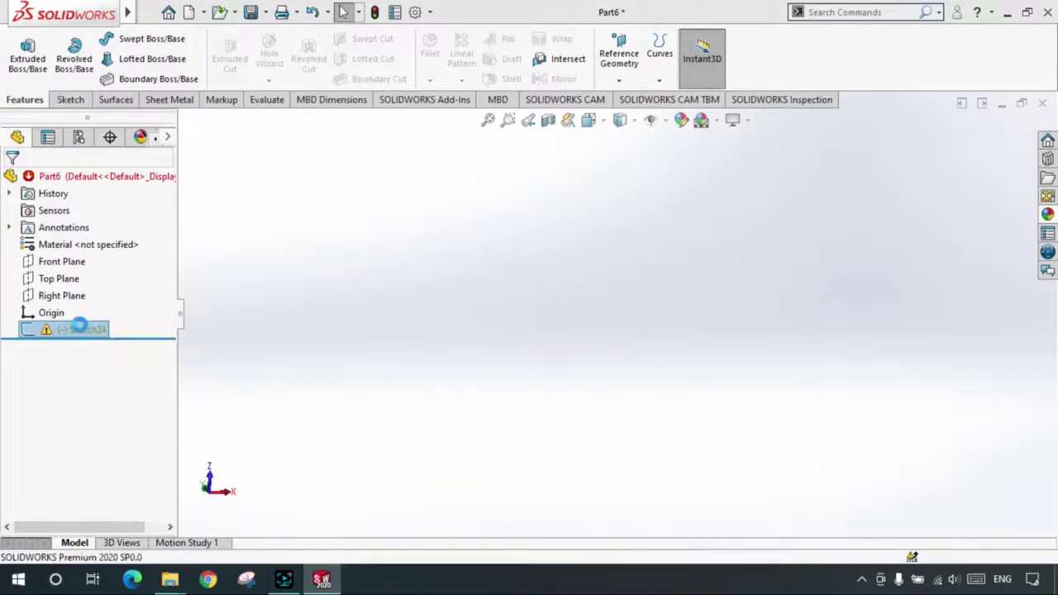
left_click(491, 265)
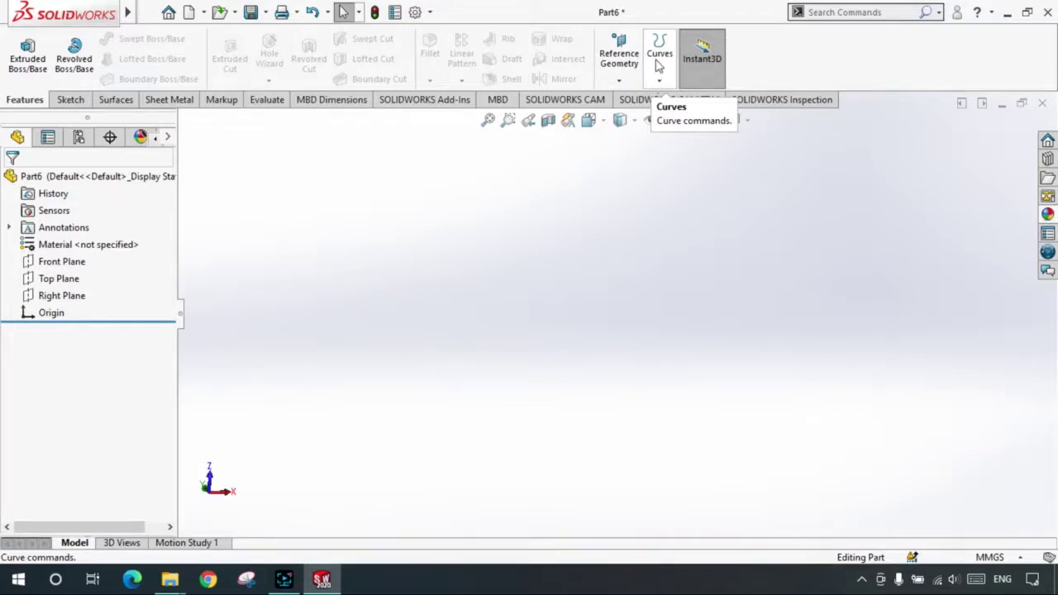
left_click(75, 100)
- Sketch a circle centred on the origin on the Top Plane
left_click(25, 99)
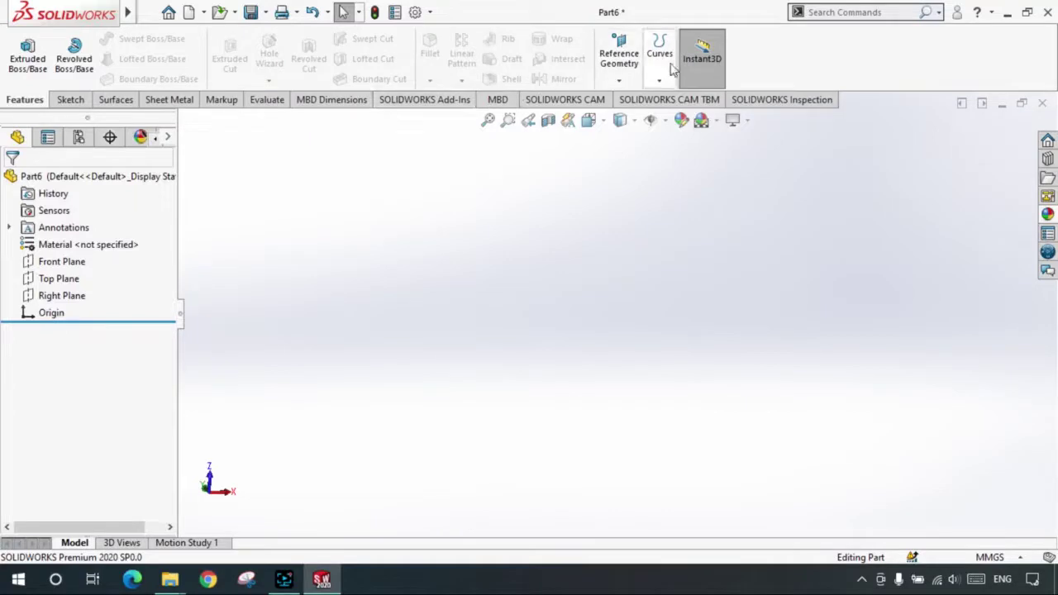
left_click(661, 74)
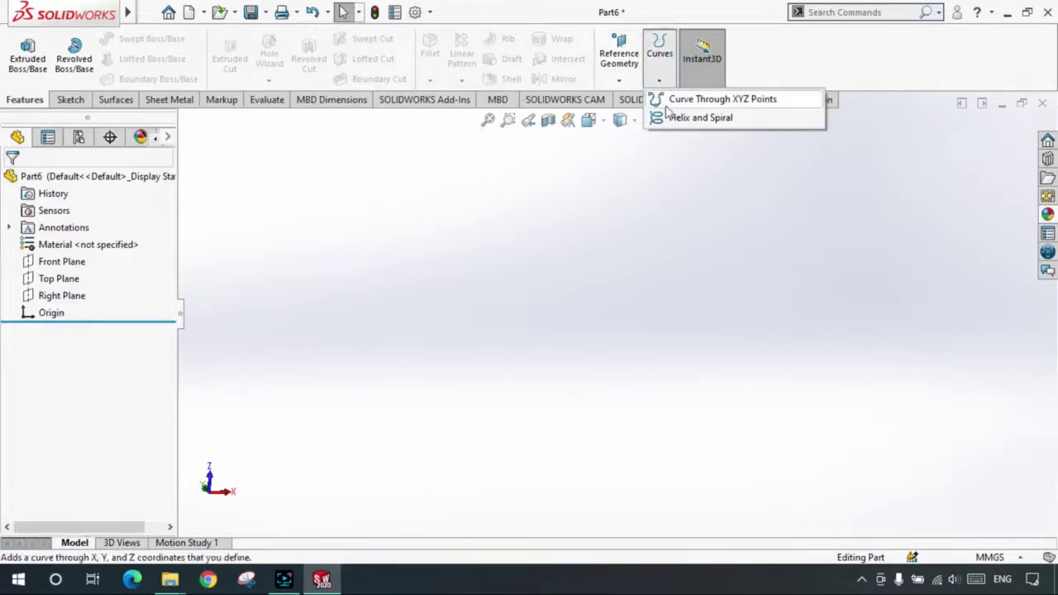
left_click(298, 184)
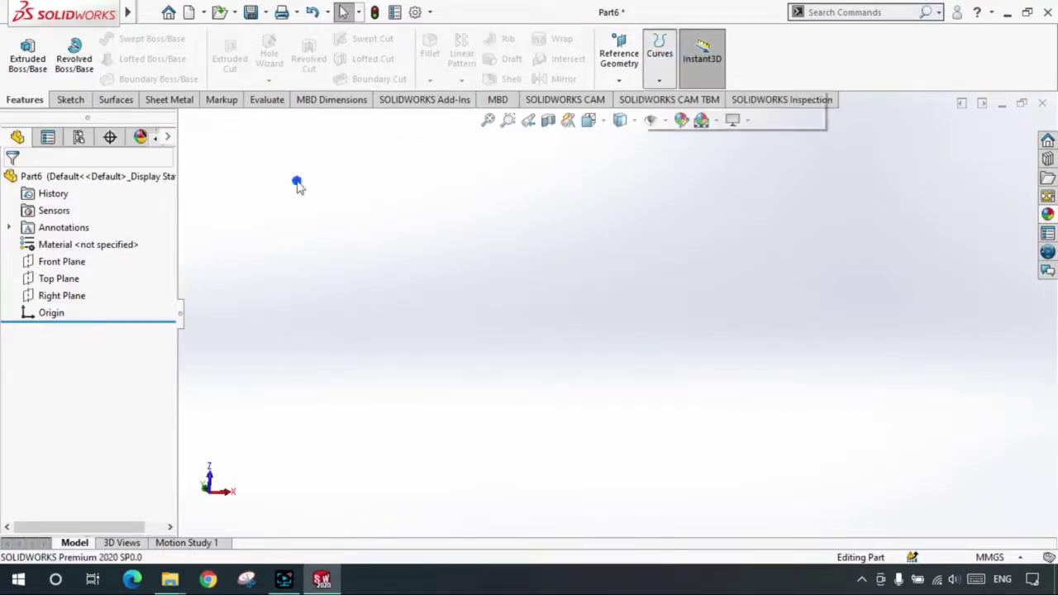
left_click(56, 279)
left_click(23, 51)
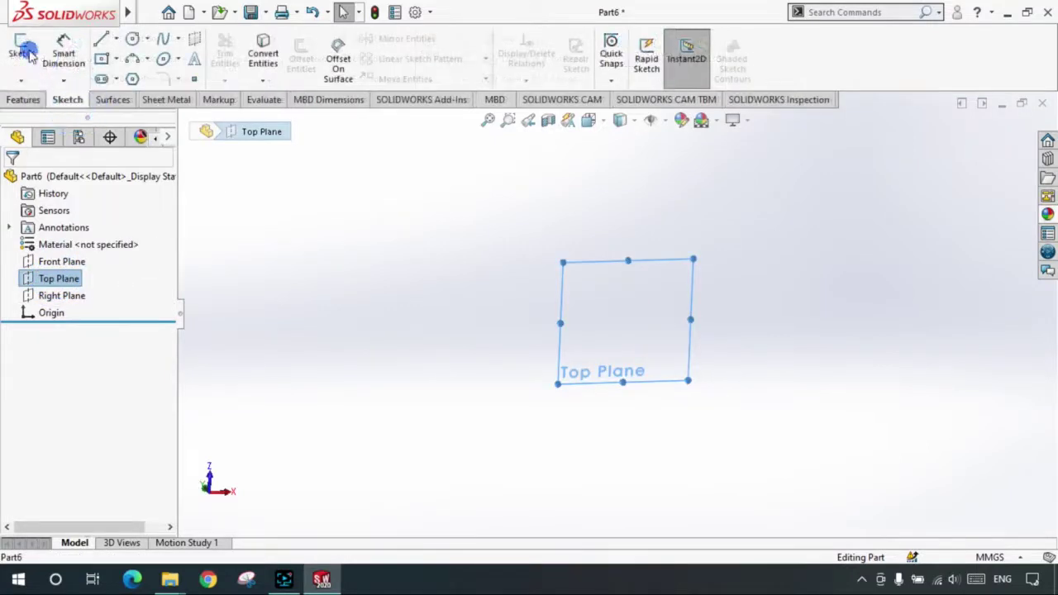
left_click(138, 40)
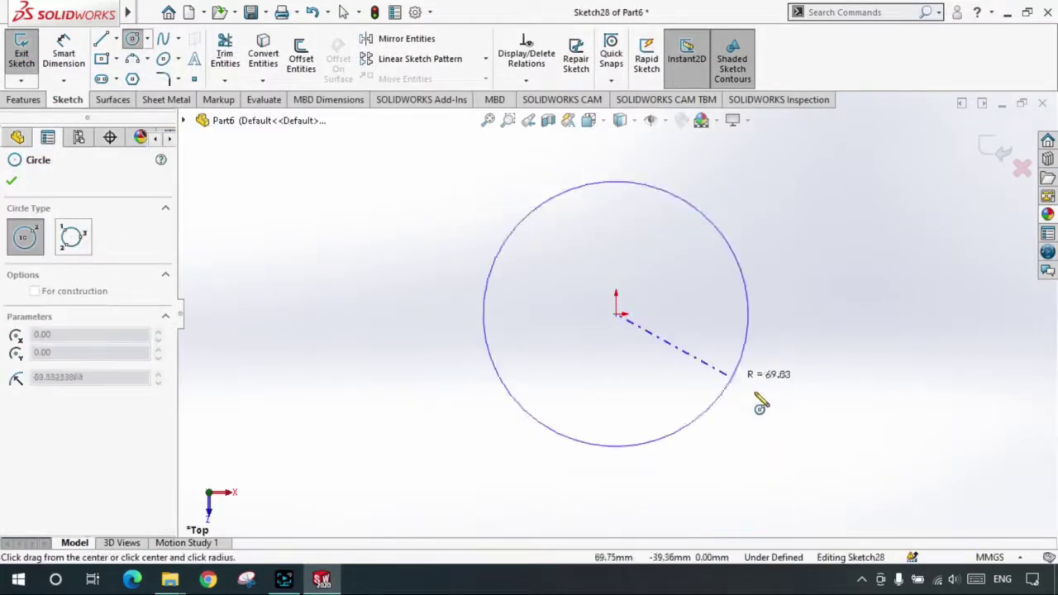
mouse_move(616, 313)
left_mouse_down()
mouse_move(750, 378)
mouse_move(698, 342)
left_mouse_up()
left_click(12, 181)
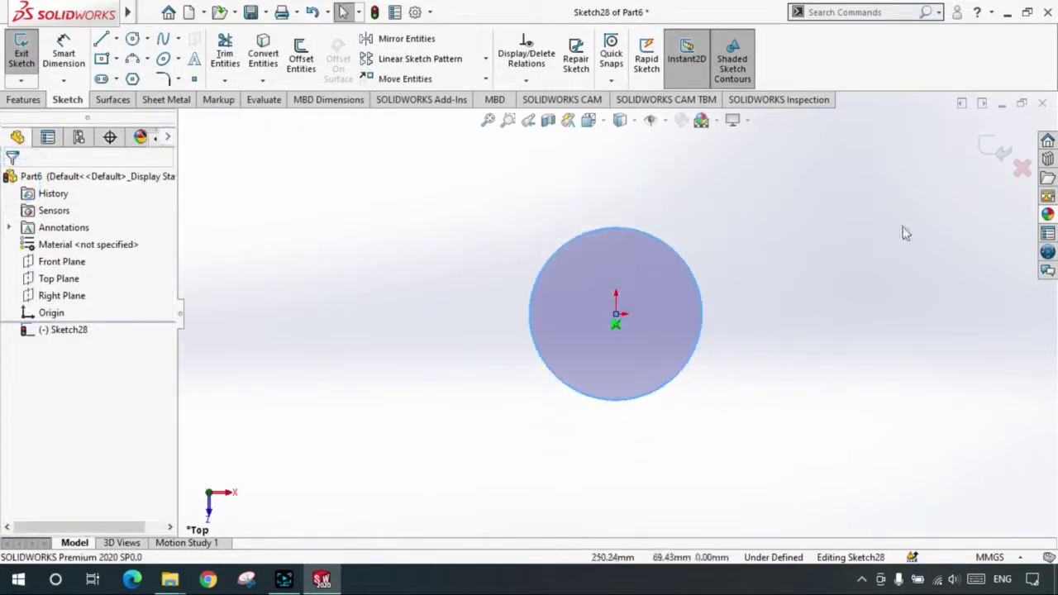
- Exit the sketch as Sketch28 and orbit to view the circle at an angle
left_click(999, 145)
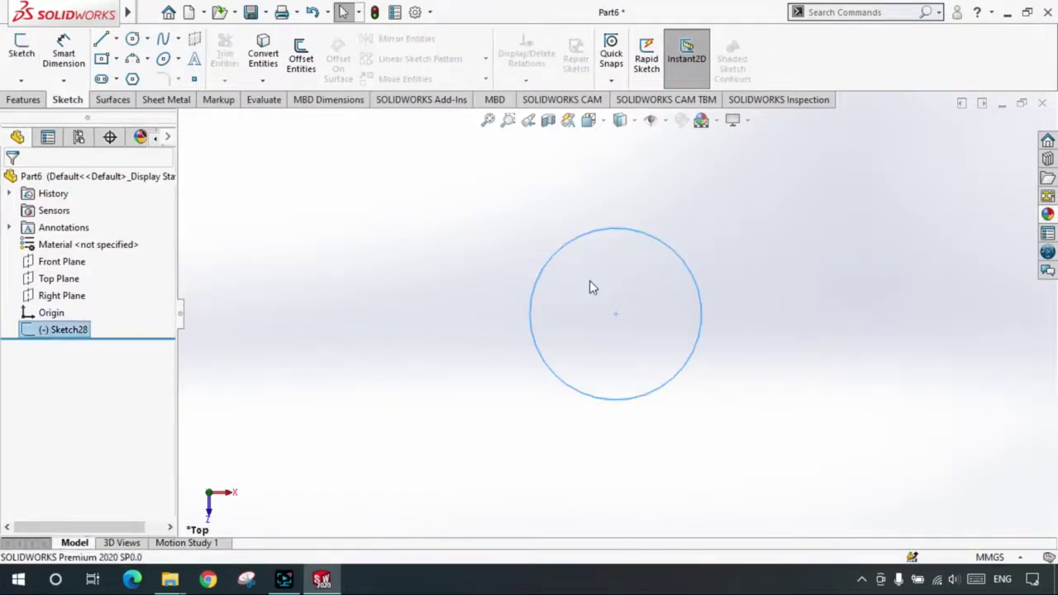
scroll(589, 280, "down", 1)
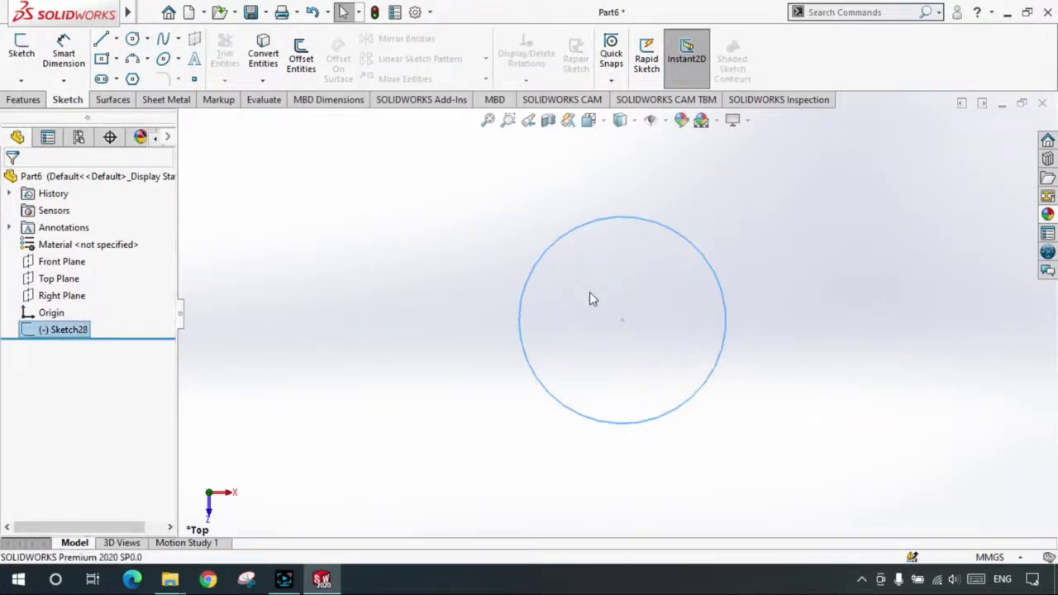
left_click(460, 240)
middle_click_drag(642, 406, 624, 245)
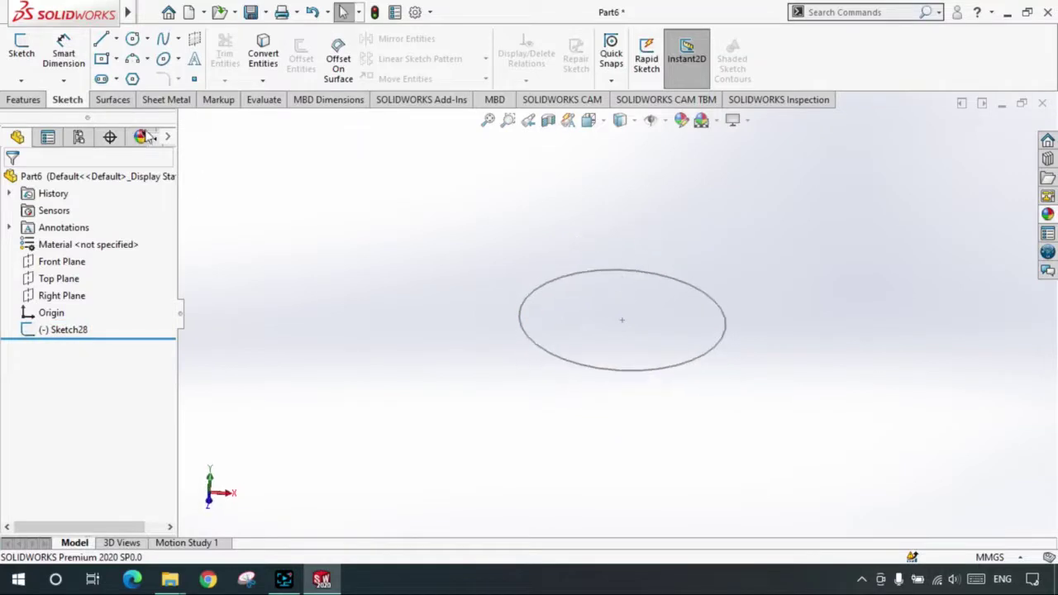
left_click(23, 99)
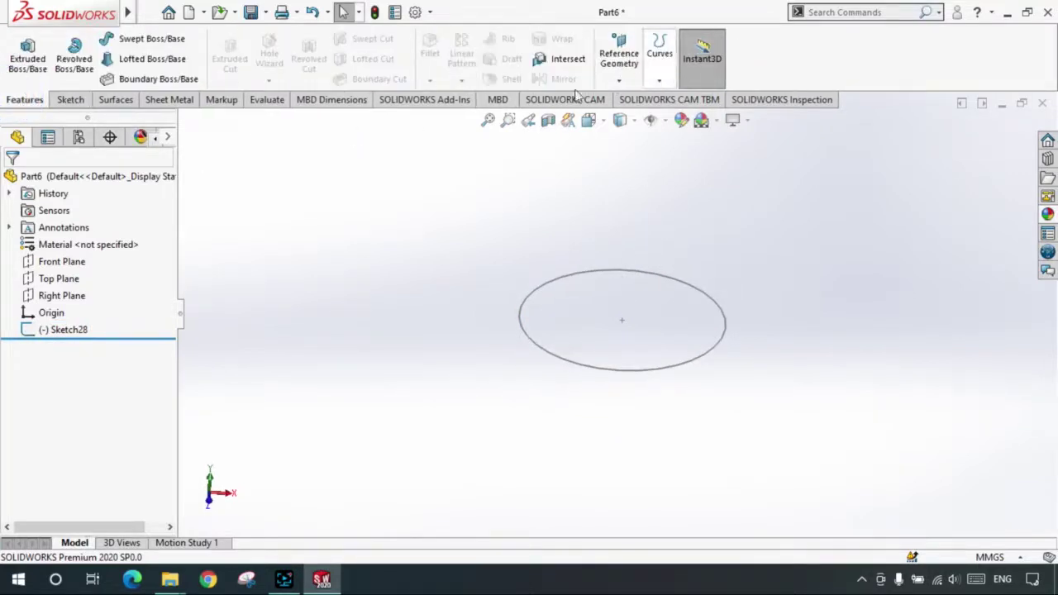
- Start a helix on the circle sketch with a 20 mm pitch
left_click(659, 81)
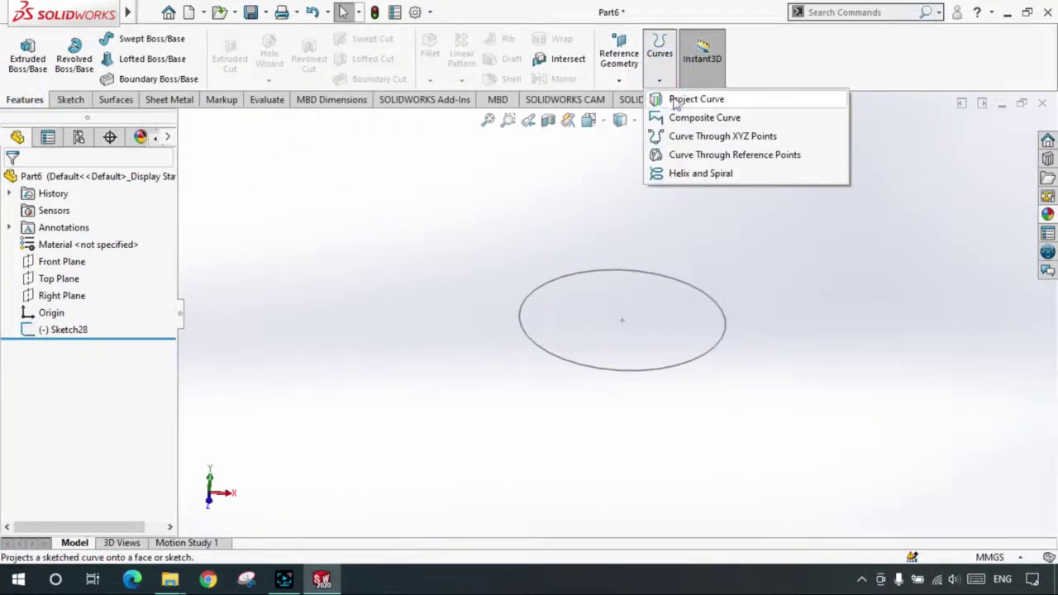
left_click(703, 173)
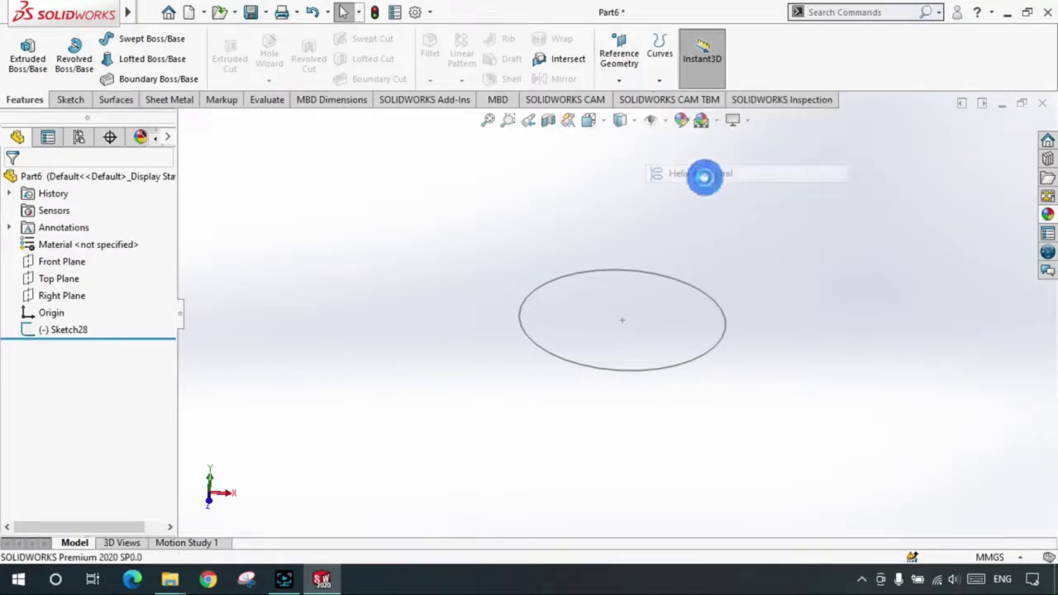
scroll(635, 192, "down", 3)
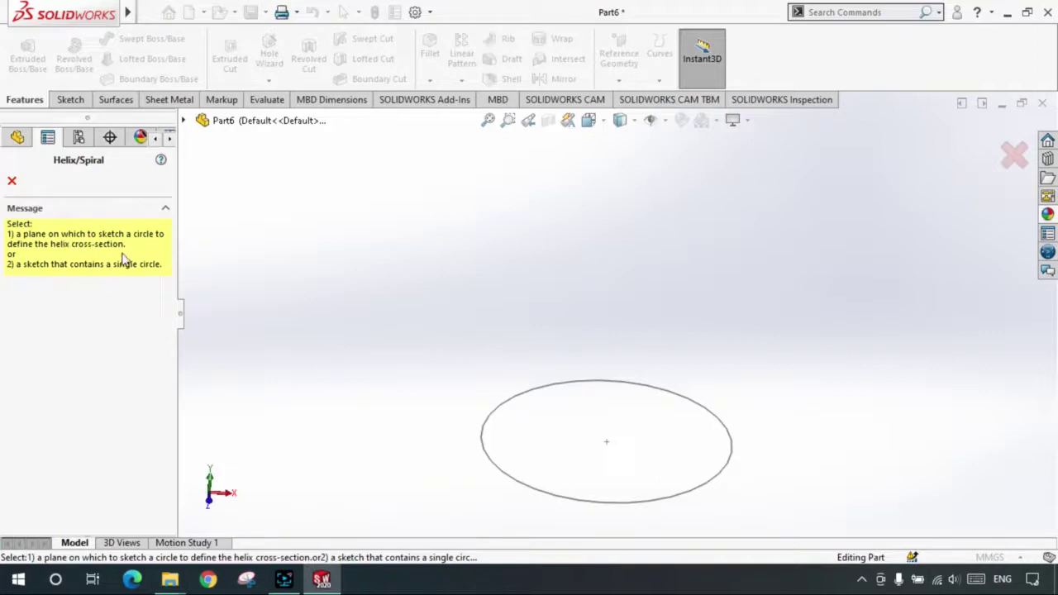
left_click(578, 386)
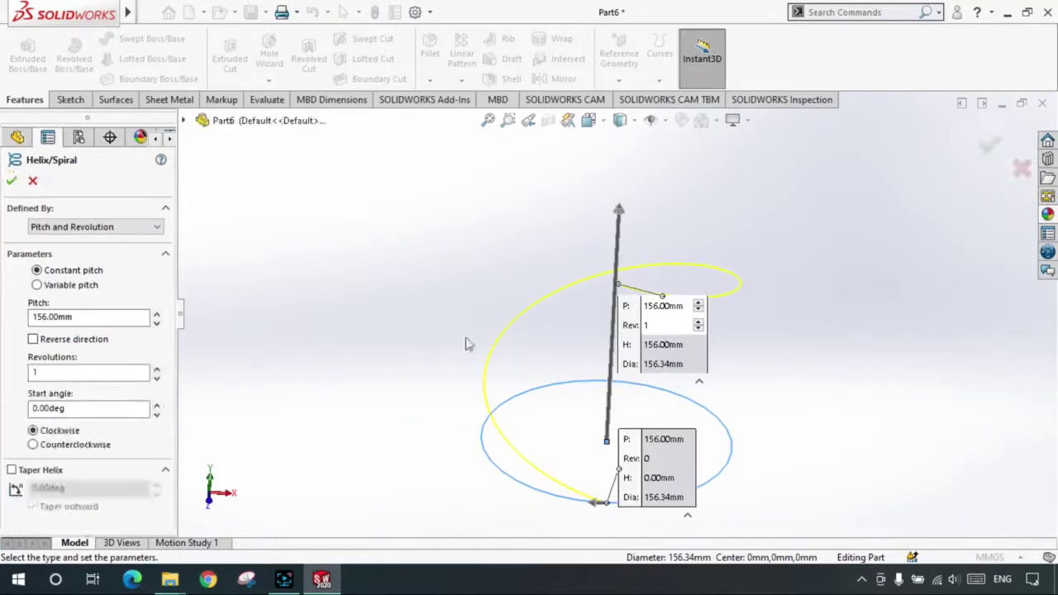
scroll(466, 314, "down", 1)
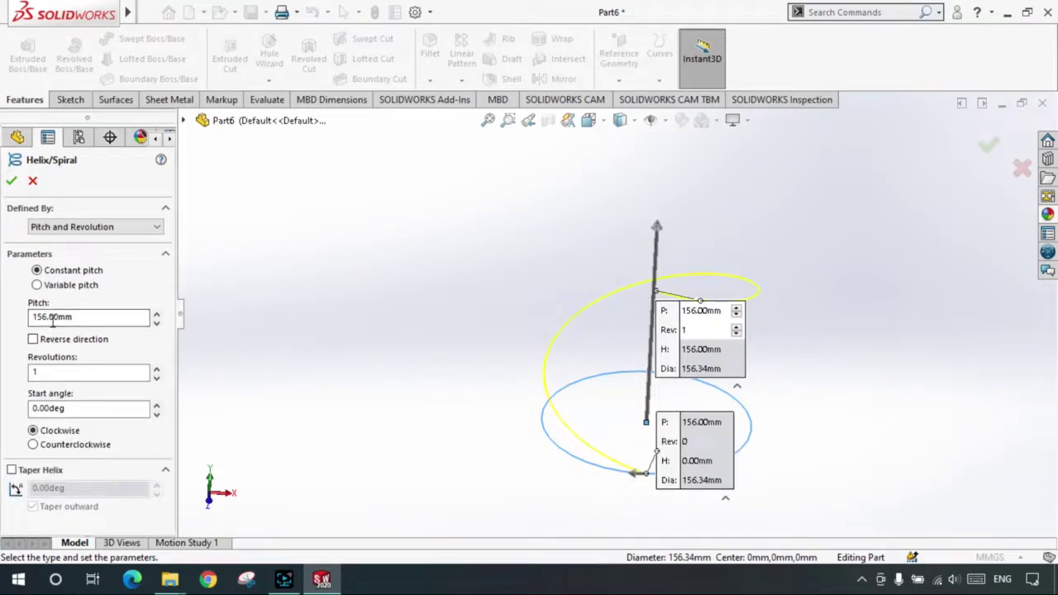
double_click(87, 317)
type("5")
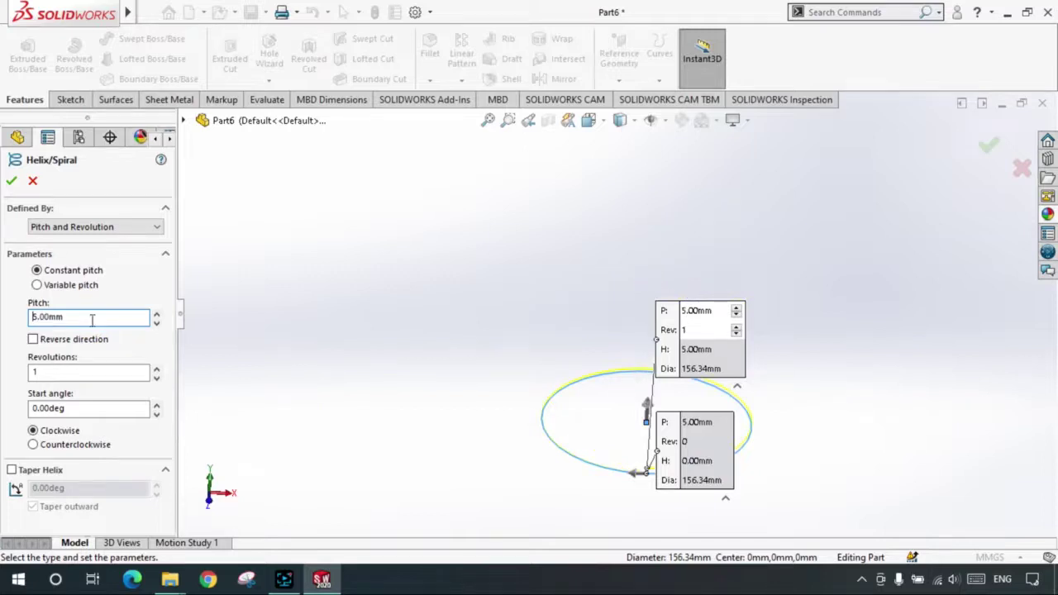
double_click(87, 318)
type("20")
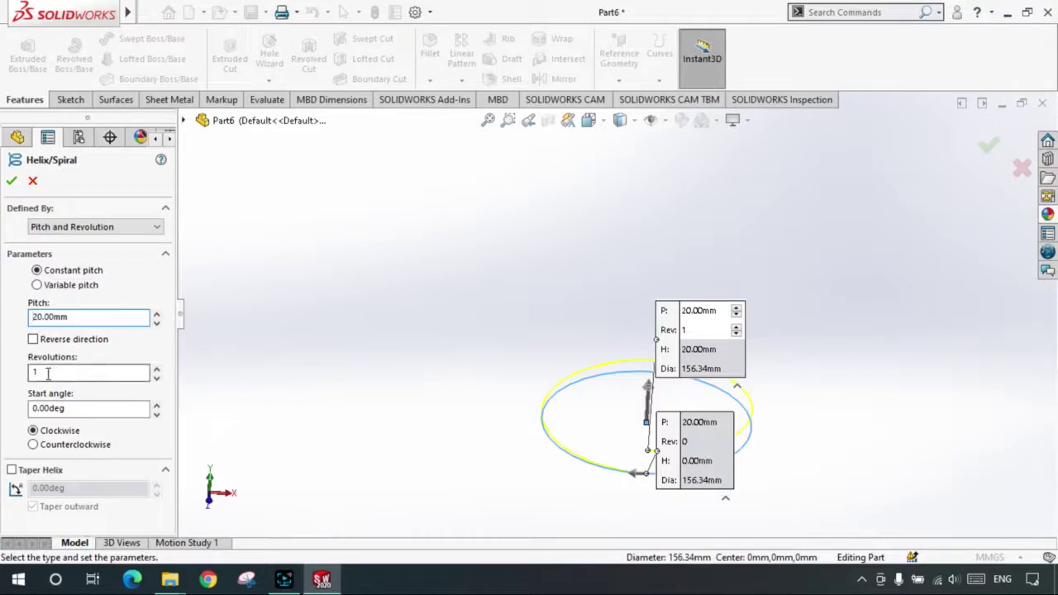
- Raise the helix revolutions to 7.25
left_click_drag(155, 373, 156, 377)
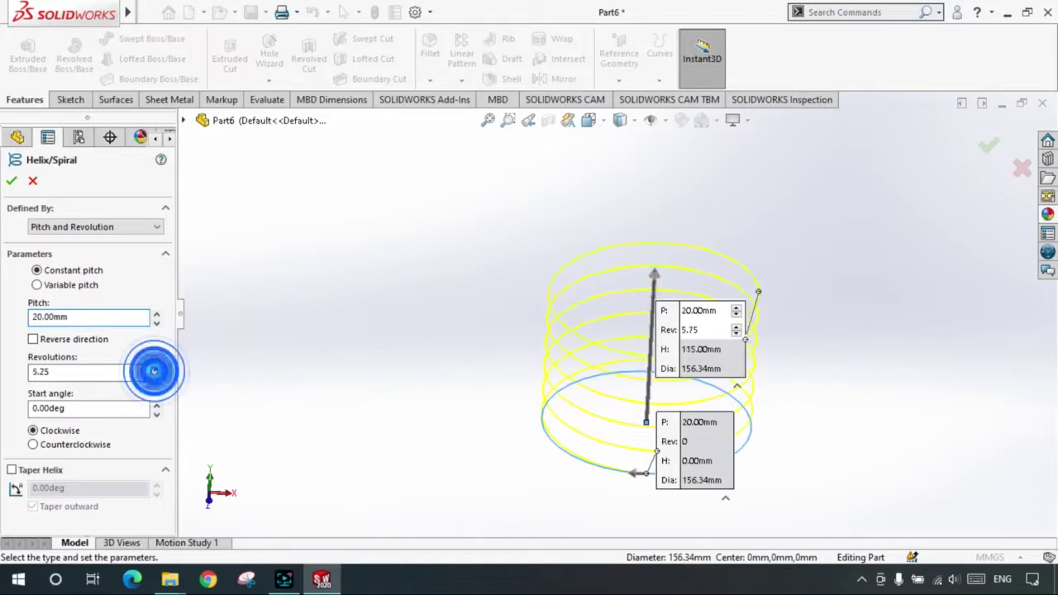
left_click_drag(155, 377, 155, 377)
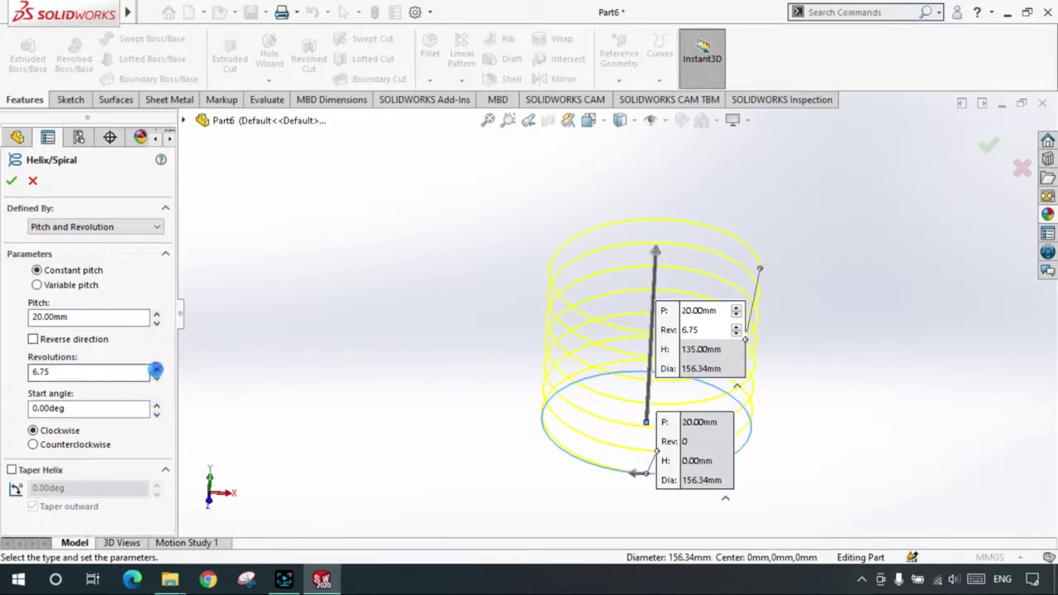
left_click(156, 370)
left_click(156, 369)
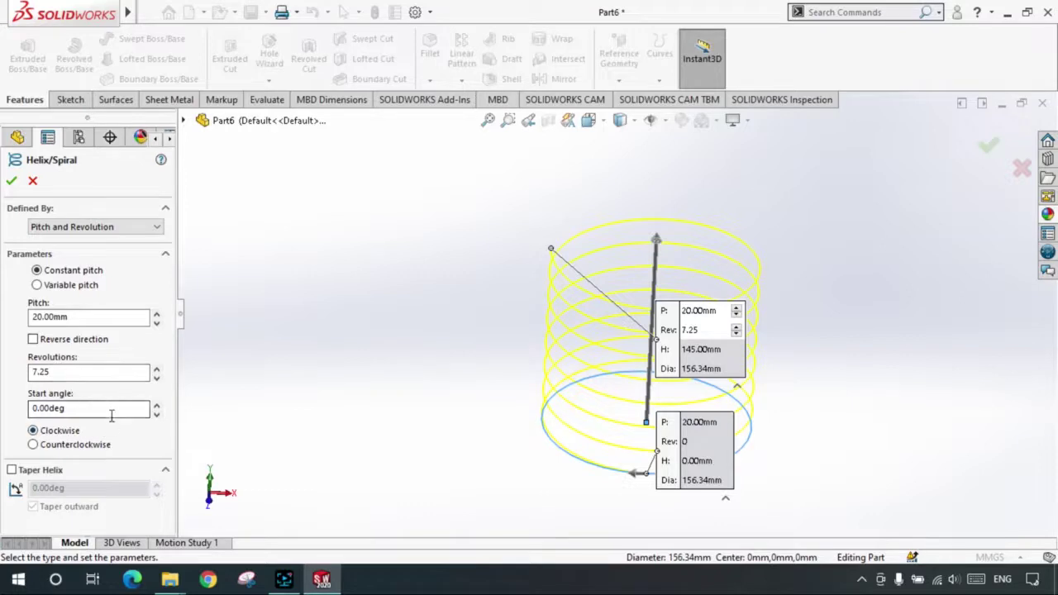
- Set the helix start angle to 45°
left_click(76, 408)
double_click(107, 408)
type("45")
key("Return")
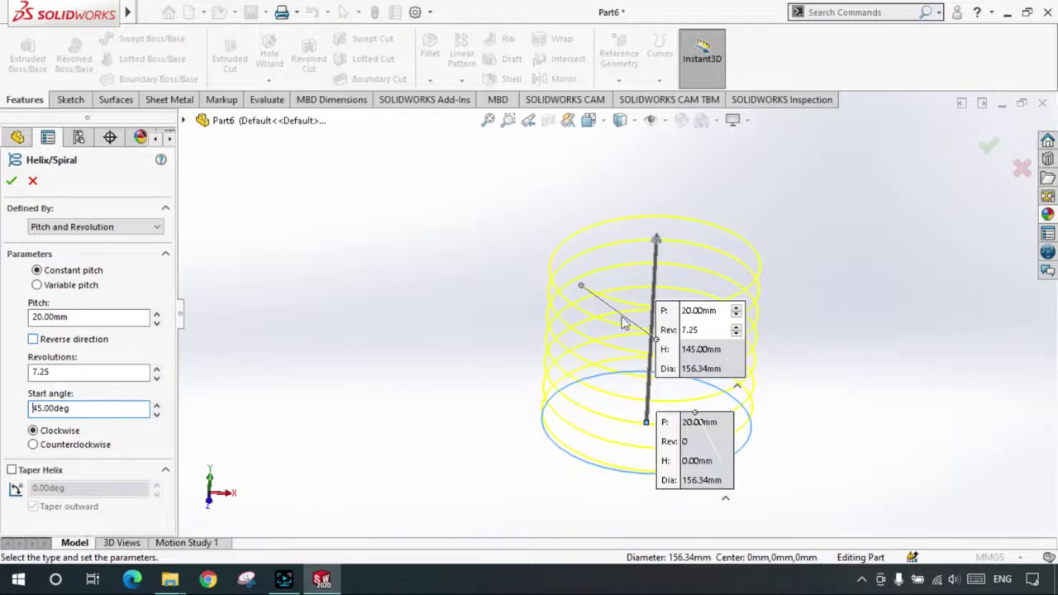
- Make the helix wind counterclockwise while still rising upward
left_click(33, 339)
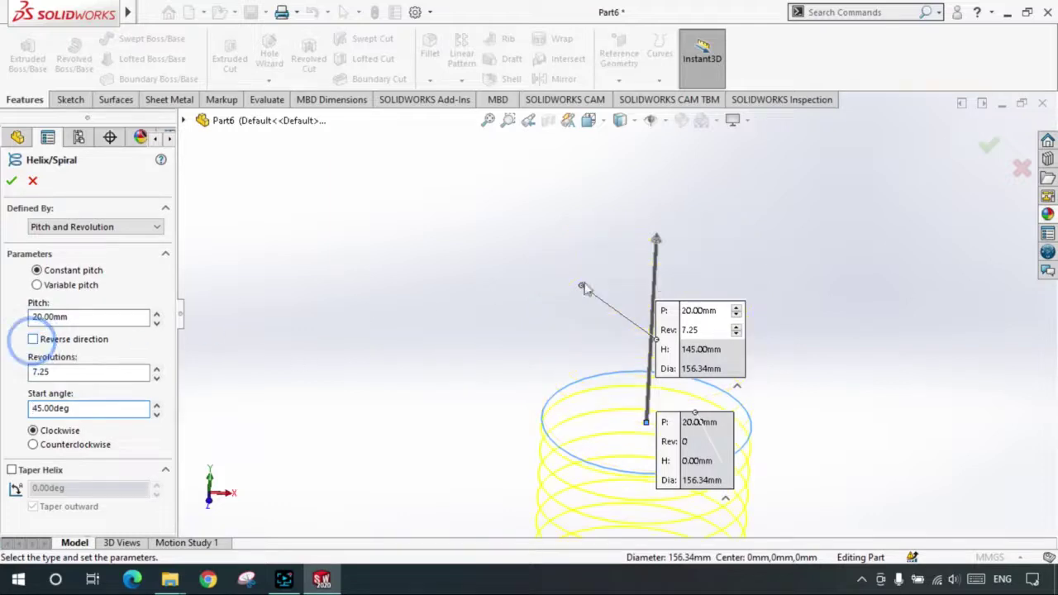
scroll(653, 434, "up", 3)
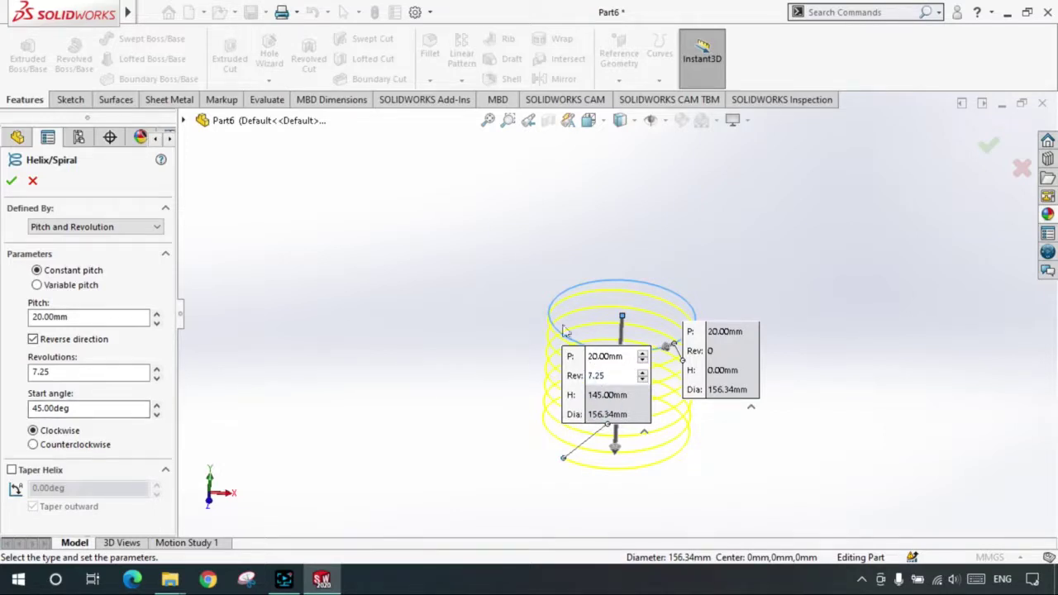
left_click(34, 445)
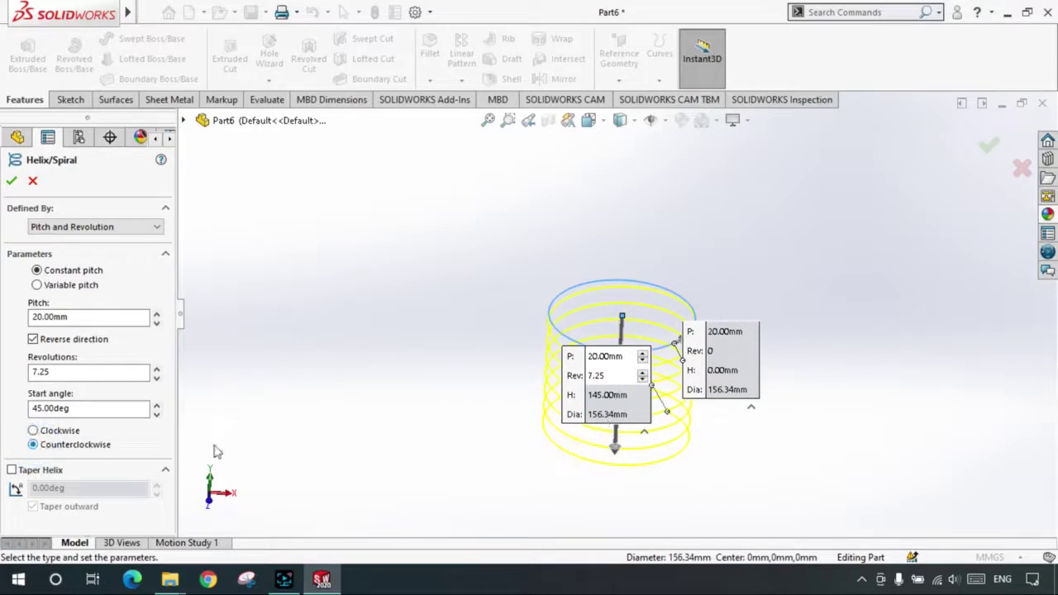
left_click(32, 339)
scroll(630, 263, "down", 2)
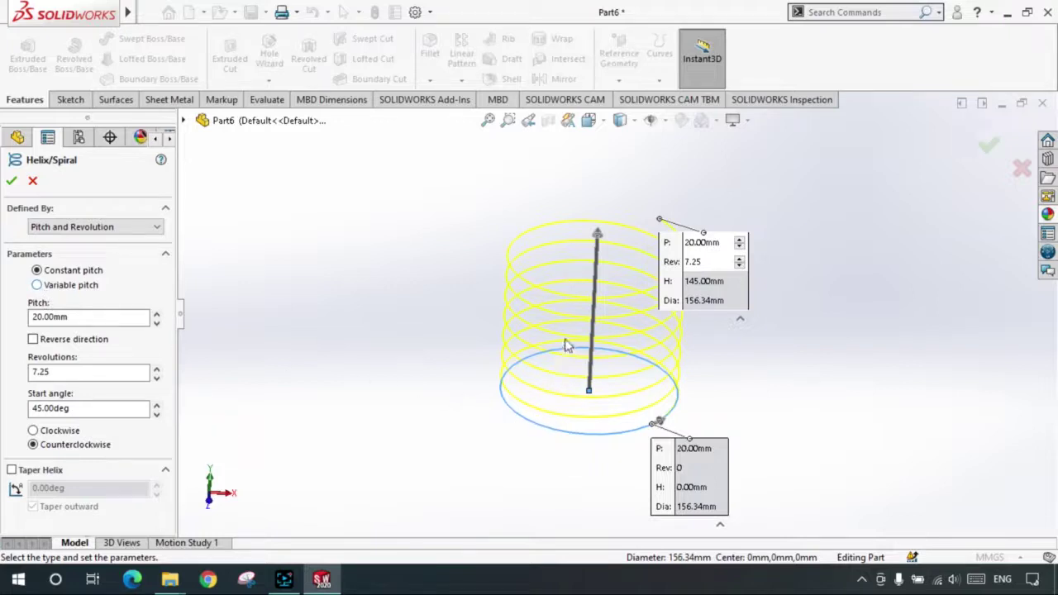
- Switch the helix to variable pitch with 30 mm pitch in region 2
left_click(36, 285)
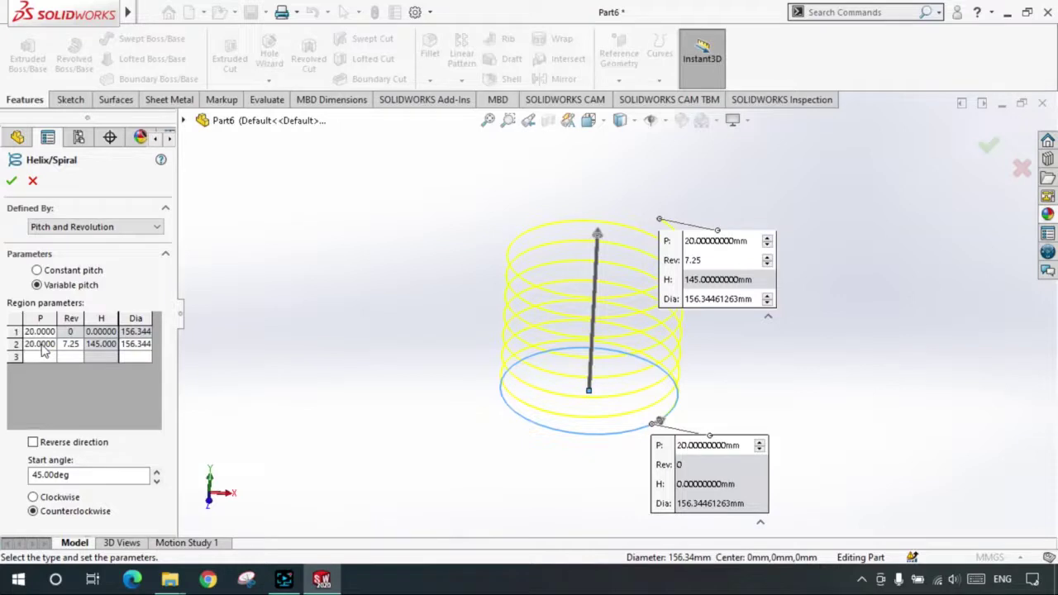
left_click(42, 345)
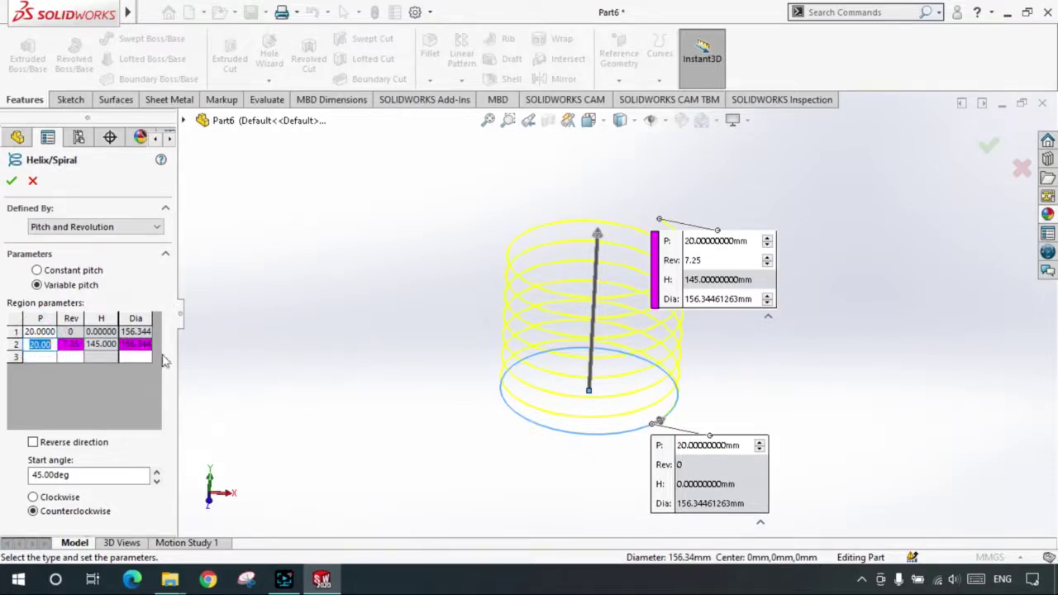
type("30")
left_click(18, 442)
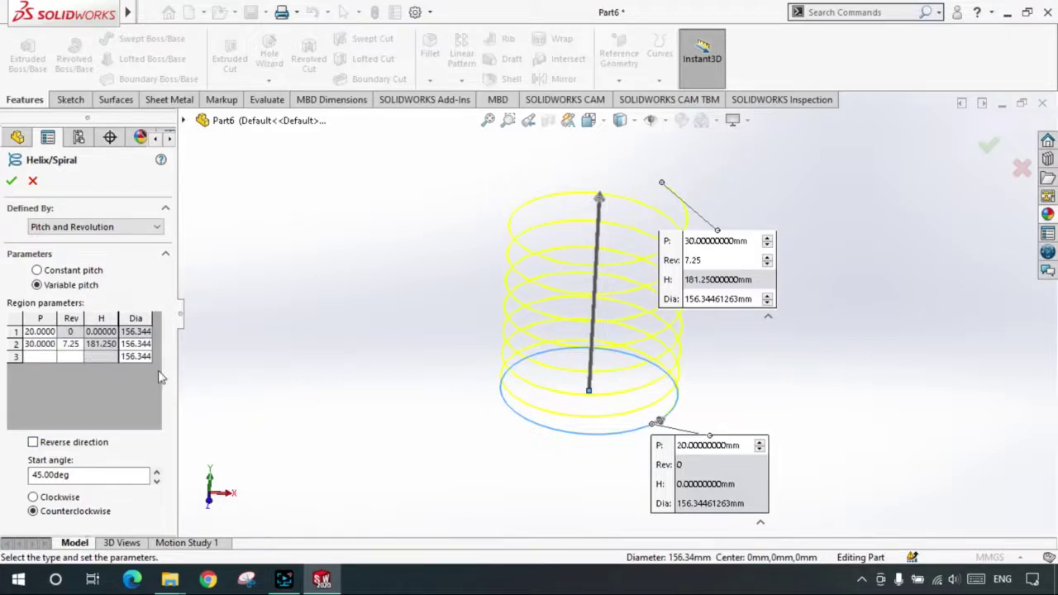
middle_click_drag(449, 277, 538, 374)
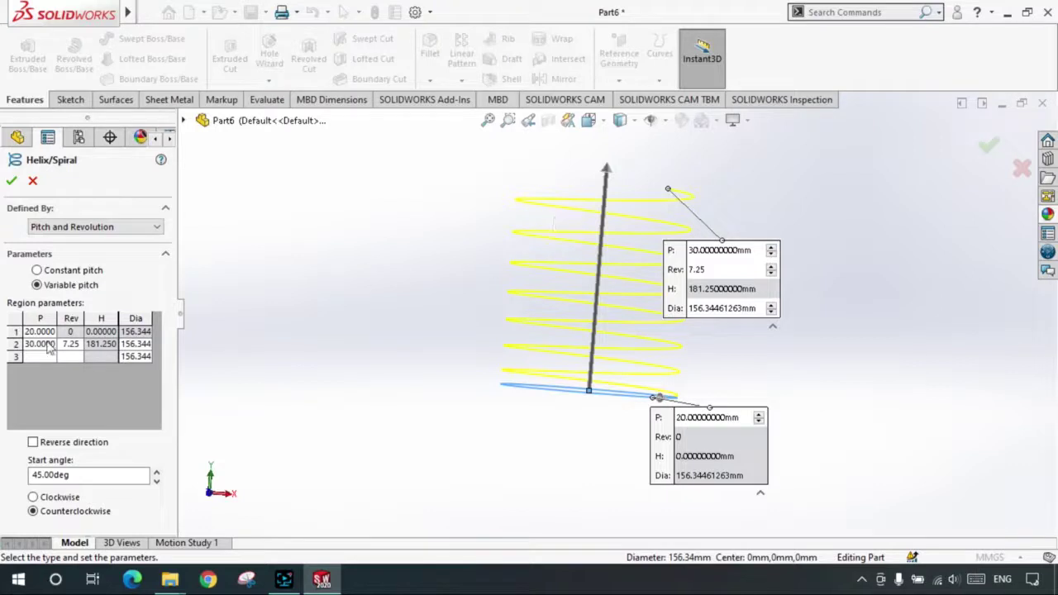
- Set region 2 to 10 revolutions and create the 250 mm tall helix
double_click(76, 350)
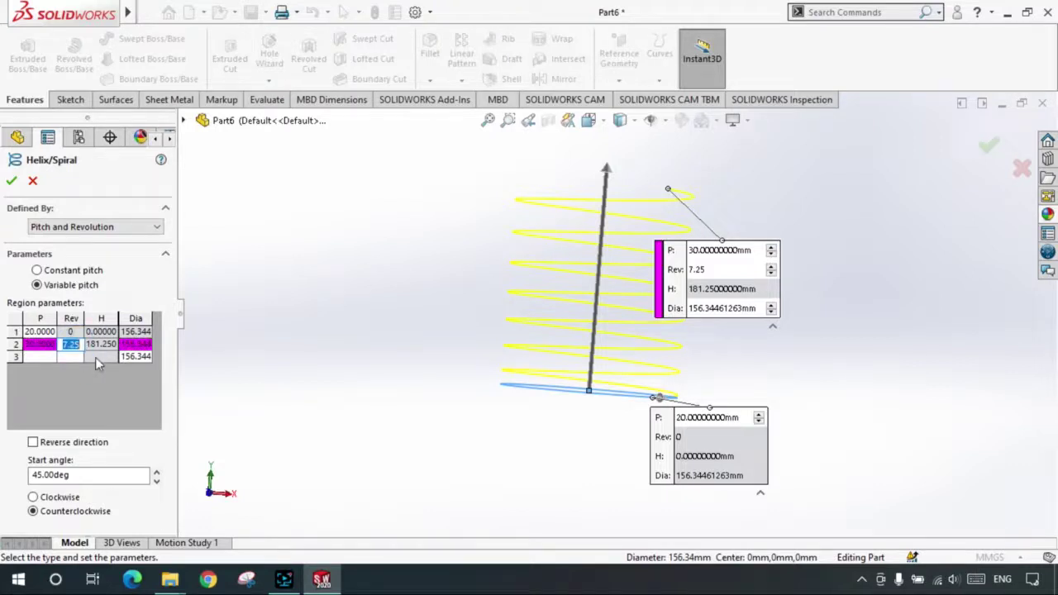
type("10")
key("Tab")
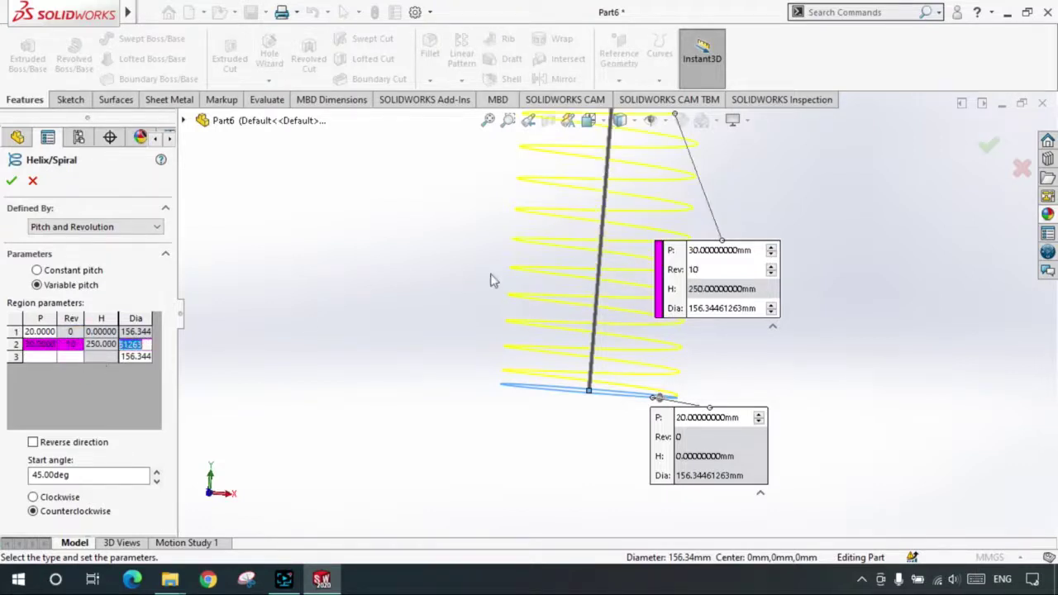
mouse_move(490, 282)
middle_mouse_down()
mouse_move(590, 225)
mouse_move(592, 235)
middle_mouse_up()
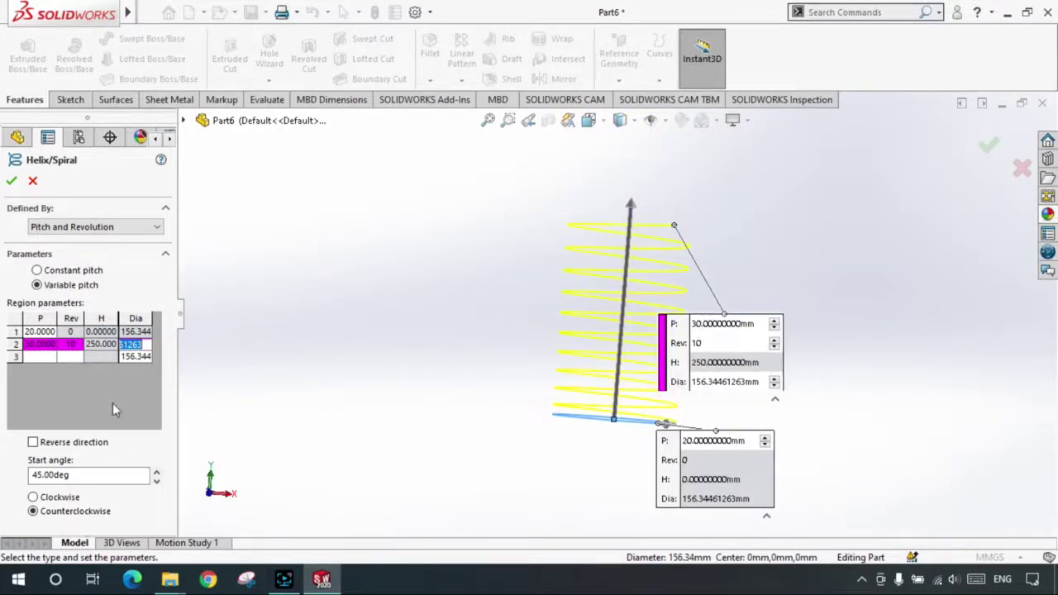
left_click(80, 406)
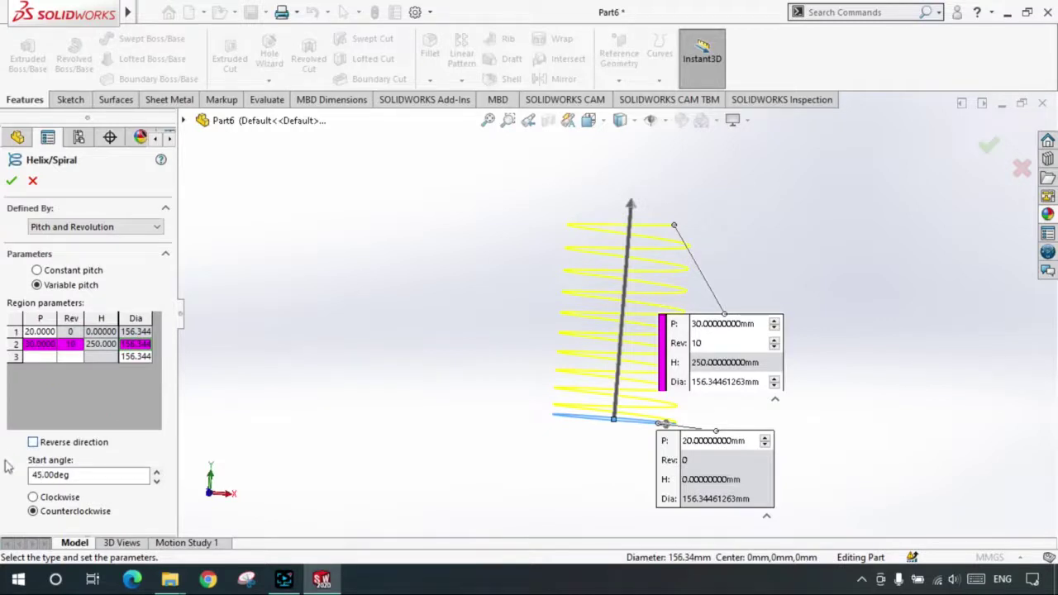
left_click(11, 180)
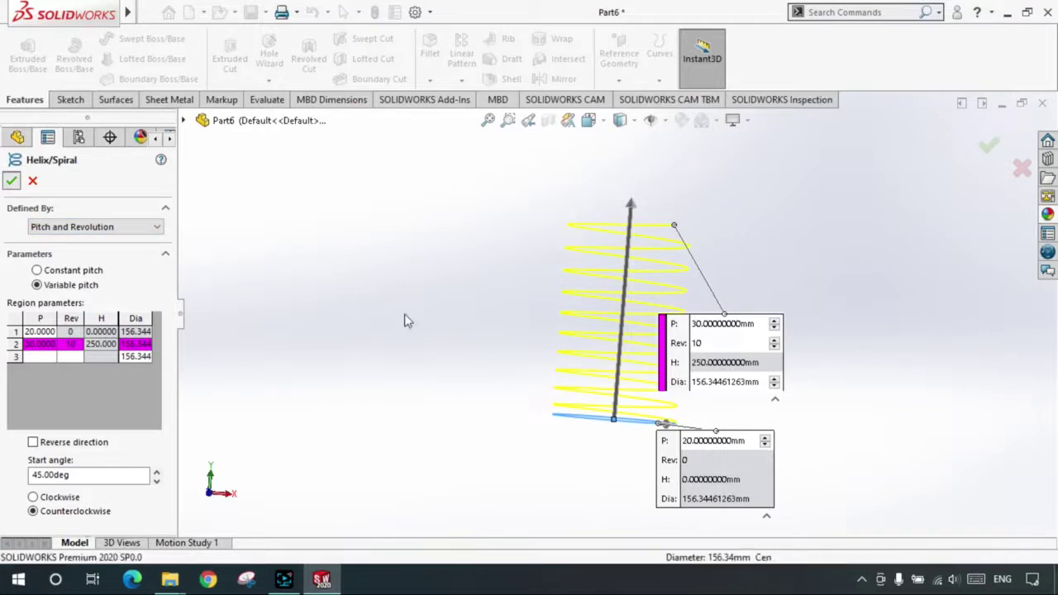
middle_click_drag(631, 400, 619, 372)
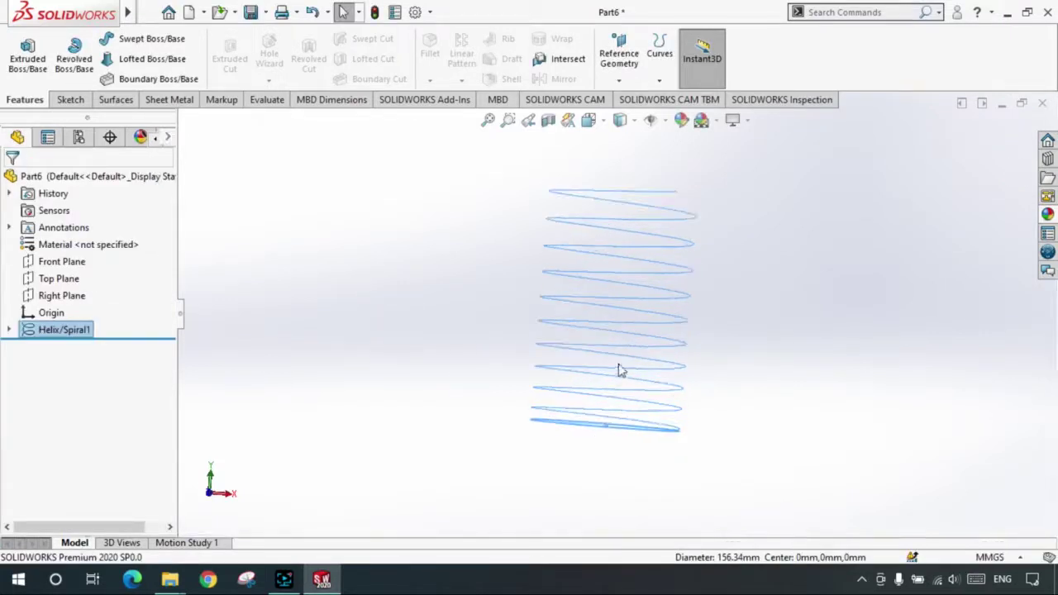
mouse_move(586, 416)
middle_mouse_down()
mouse_move(610, 388)
mouse_move(678, 402)
middle_mouse_up()
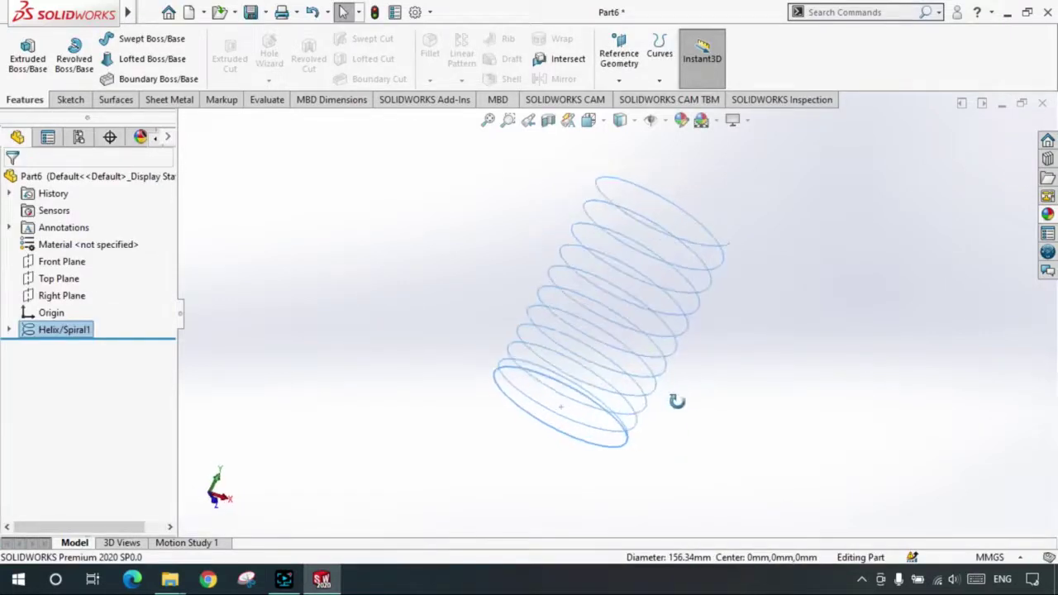
scroll(548, 414, "down", 2)
scroll(577, 378, "down", 2)
scroll(765, 397, "down", 3)
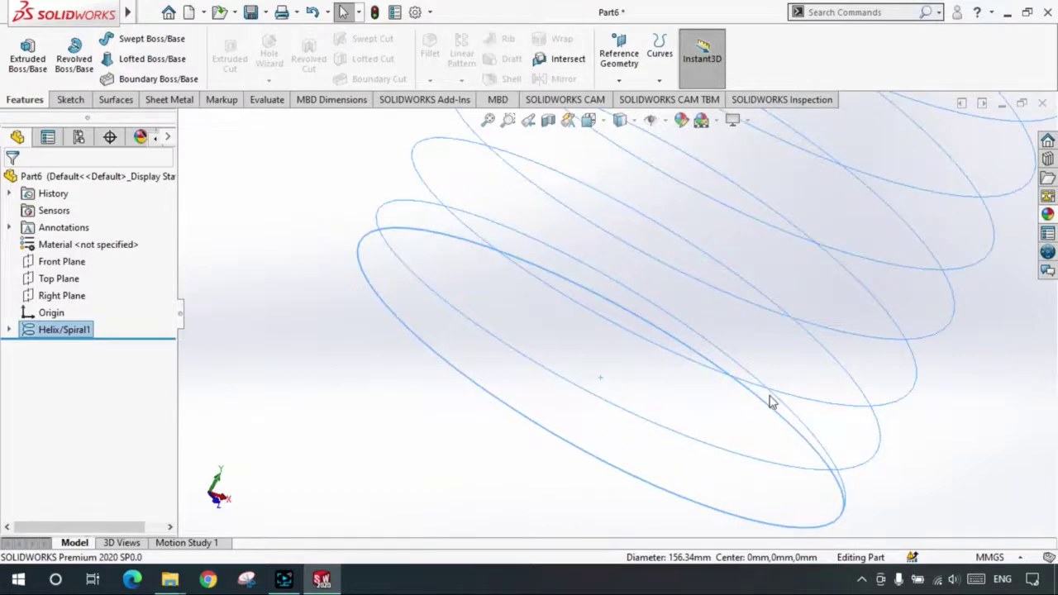
scroll(711, 411, "up", 2)
scroll(737, 338, "up", 2)
scroll(697, 276, "up", 2)
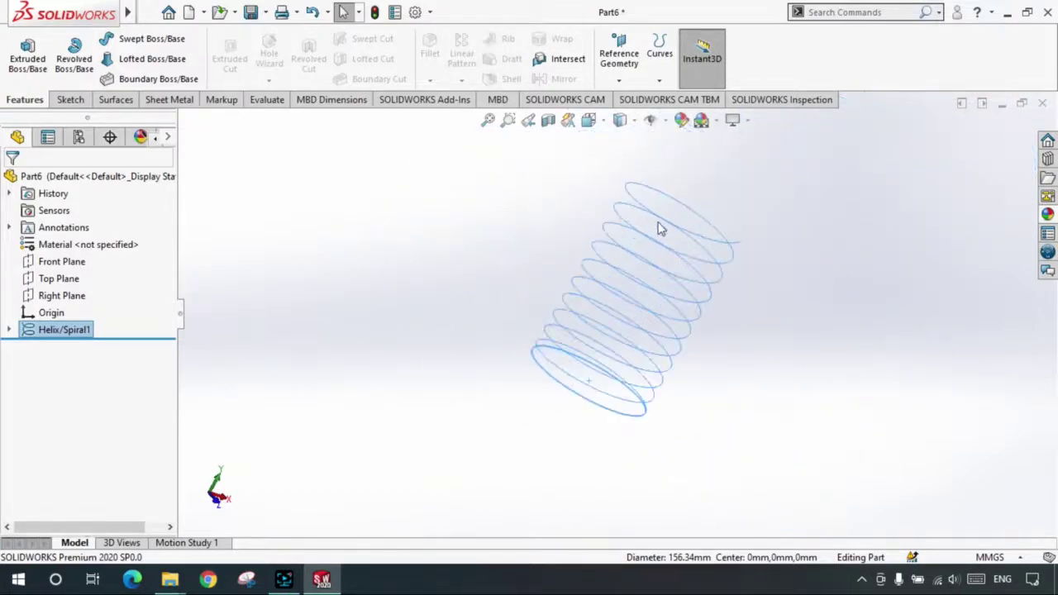
mouse_move(649, 263)
middle_mouse_down()
mouse_move(609, 243)
mouse_move(648, 362)
mouse_move(552, 415)
mouse_move(645, 422)
mouse_move(414, 329)
mouse_move(342, 330)
middle_mouse_up()
scroll(805, 472, "down", 2)
scroll(752, 454, "down", 2)
scroll(613, 404, "up", 2)
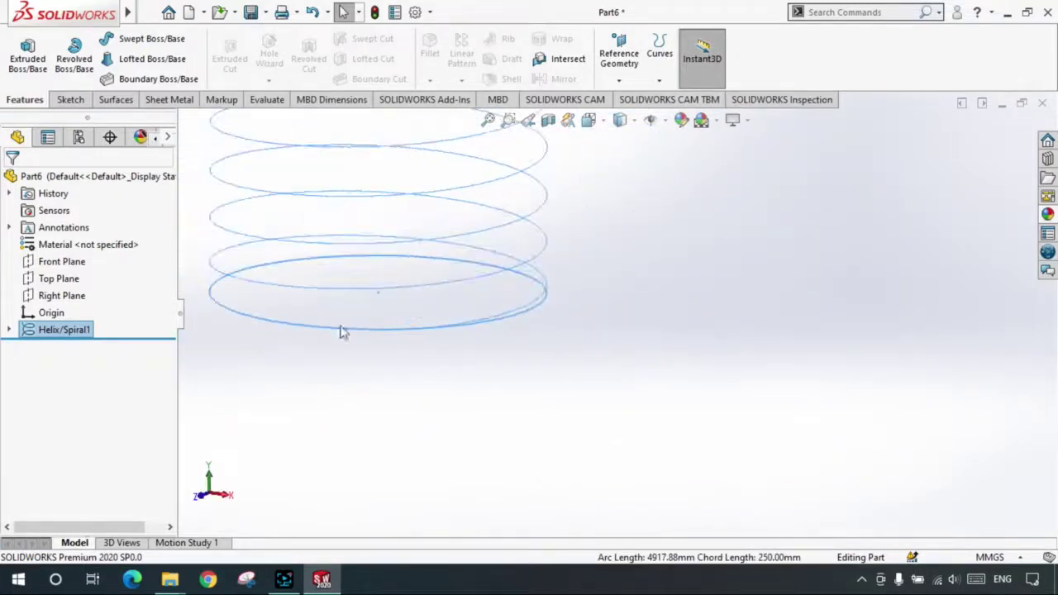
left_click(9, 329)
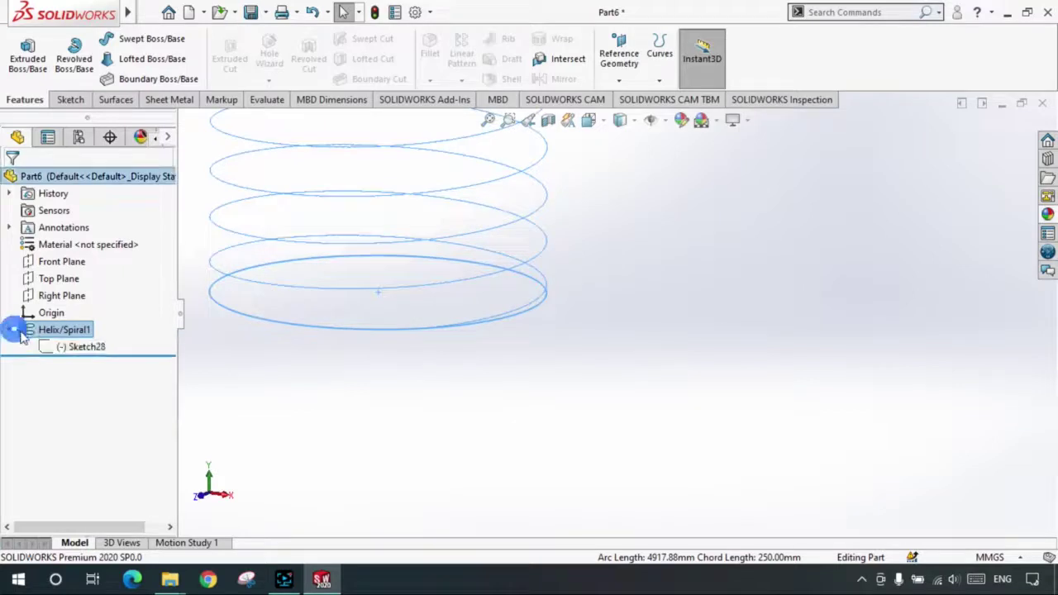
left_click(87, 346)
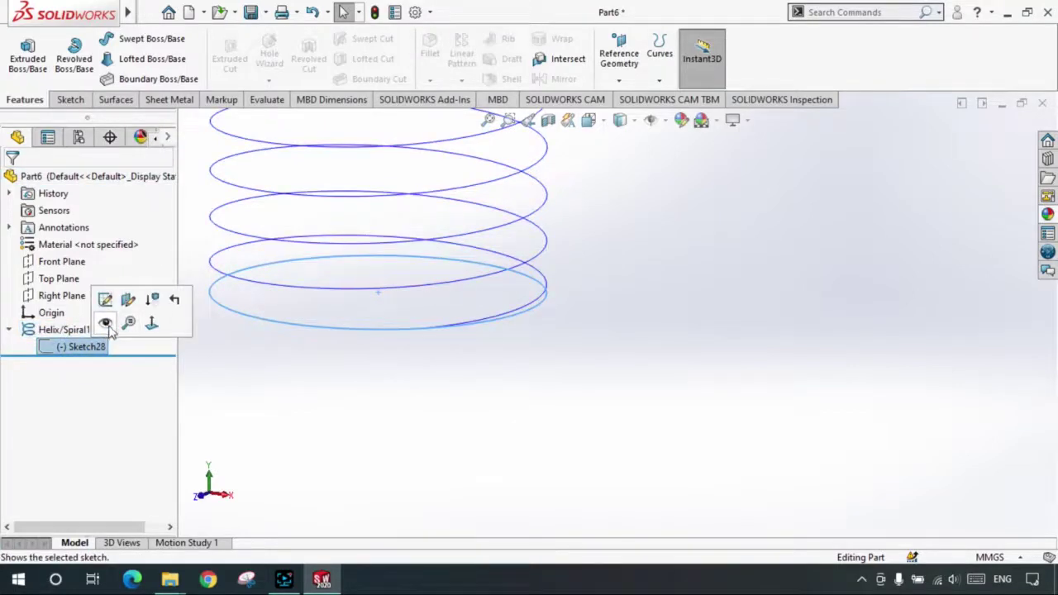
left_click(106, 325)
left_click(371, 371)
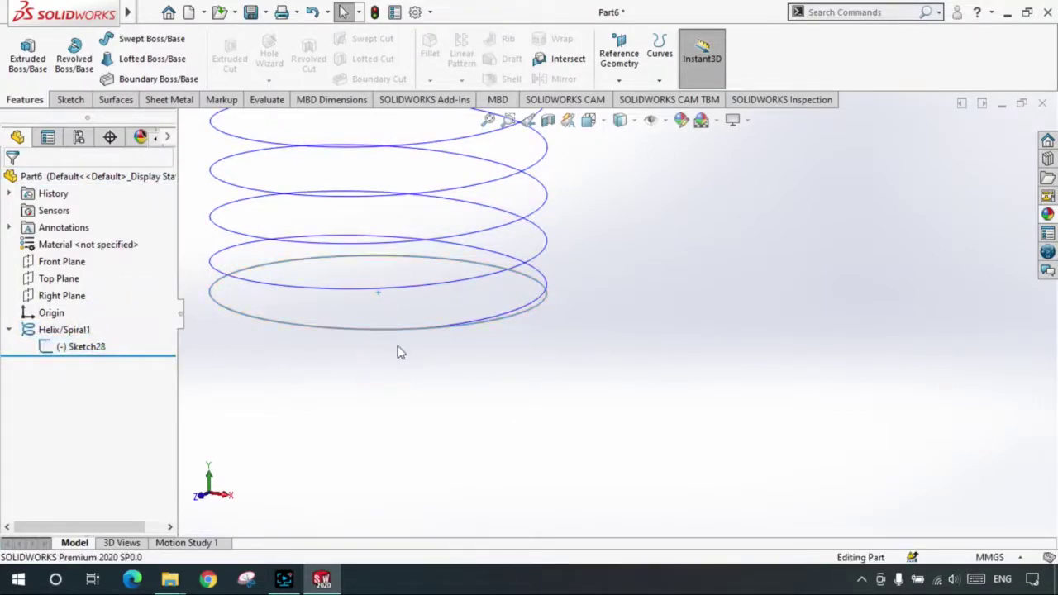
scroll(397, 353, "up", 3)
scroll(419, 307, "down", 3)
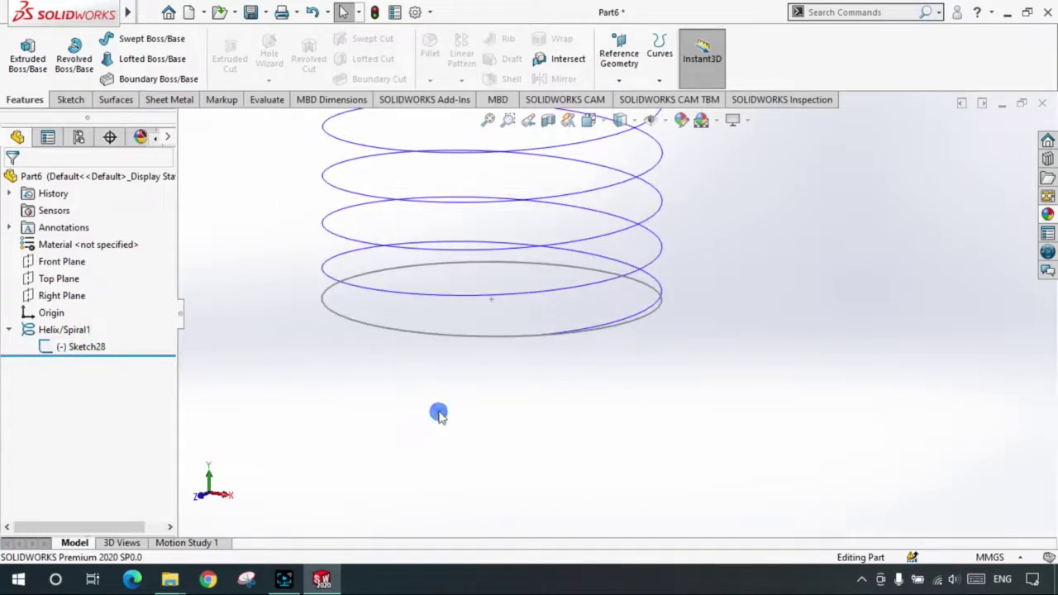
scroll(571, 338, "down", 2)
scroll(563, 343, "down", 1)
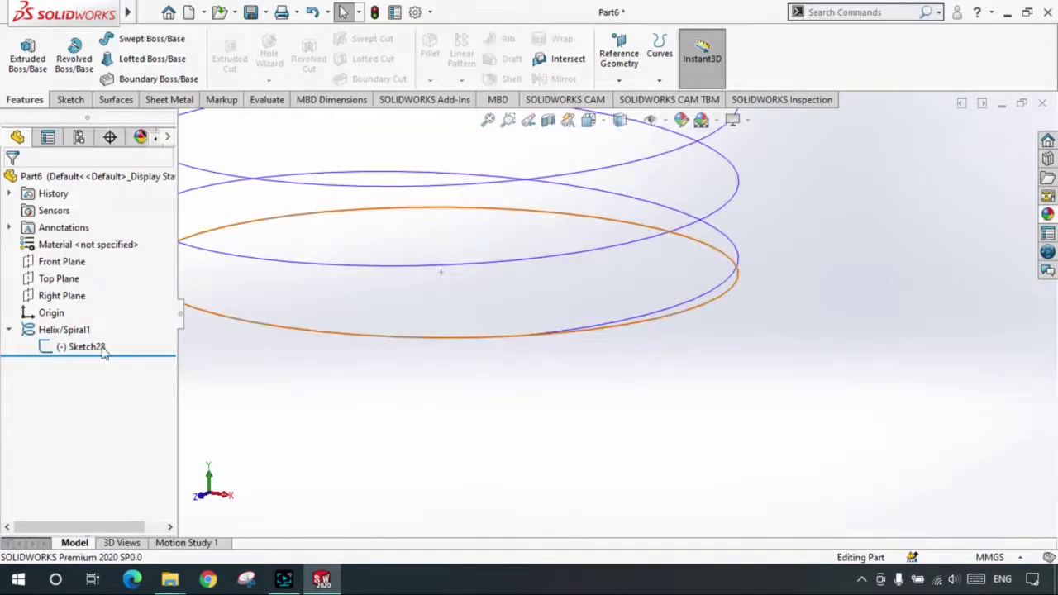
left_click(78, 349)
left_click(414, 394)
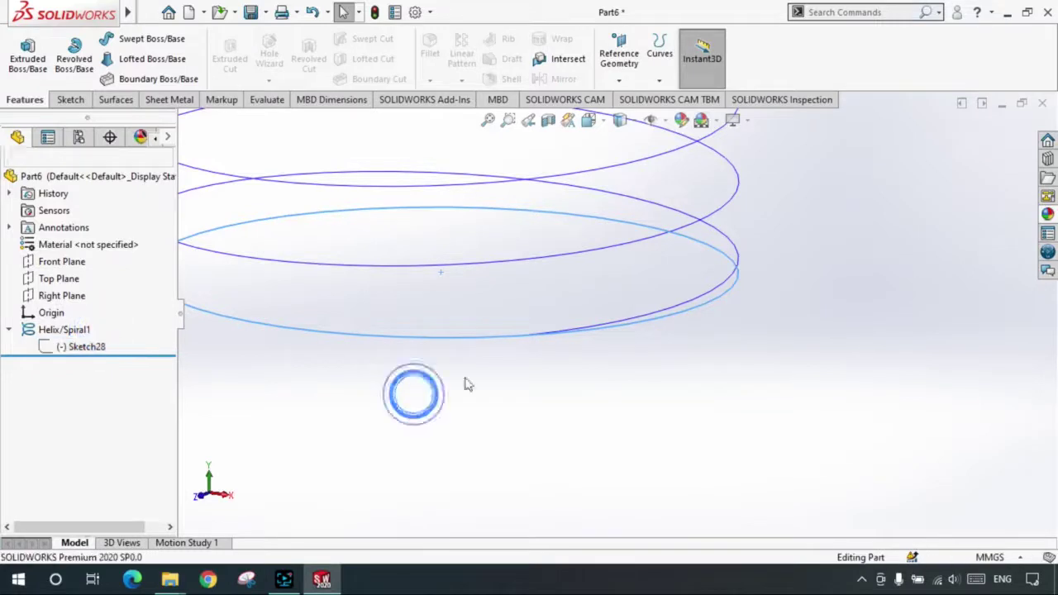
scroll(479, 347, "up", 3)
scroll(529, 273, "up", 3)
scroll(595, 207, "up", 3)
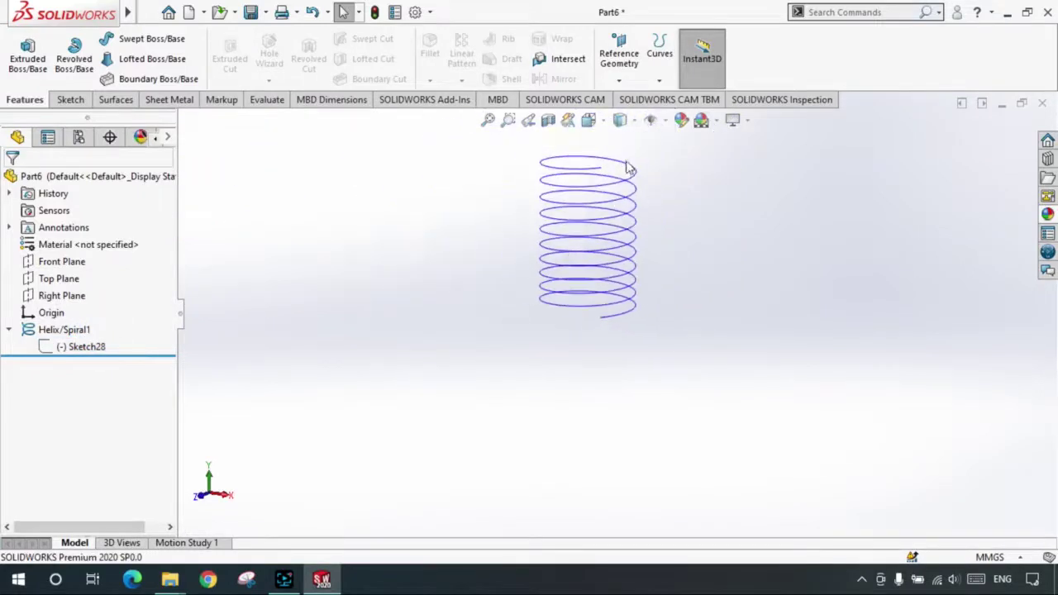
scroll(616, 190, "down", 2)
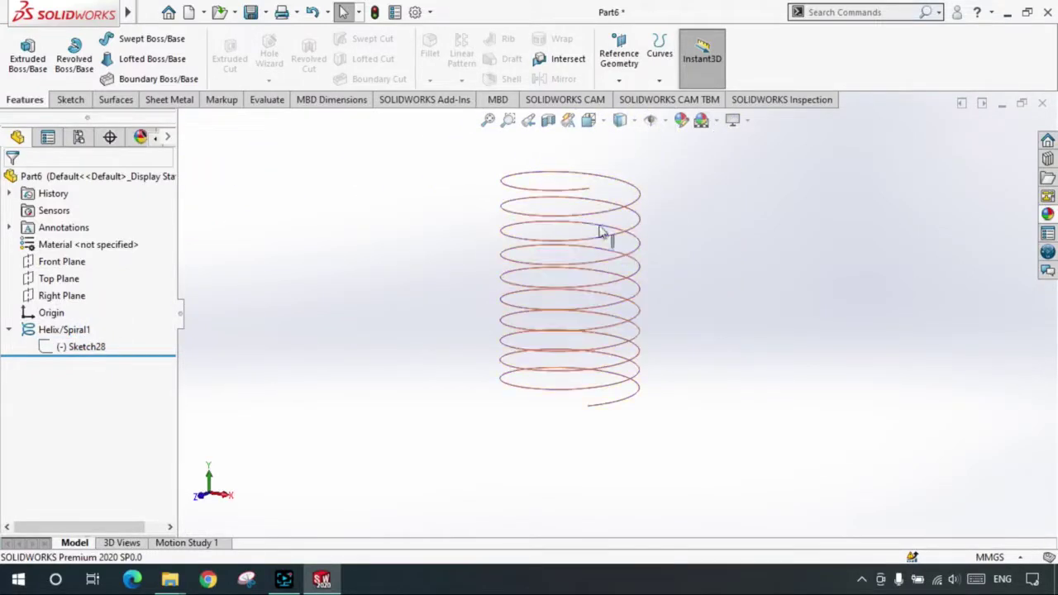
scroll(607, 378, "down", 1)
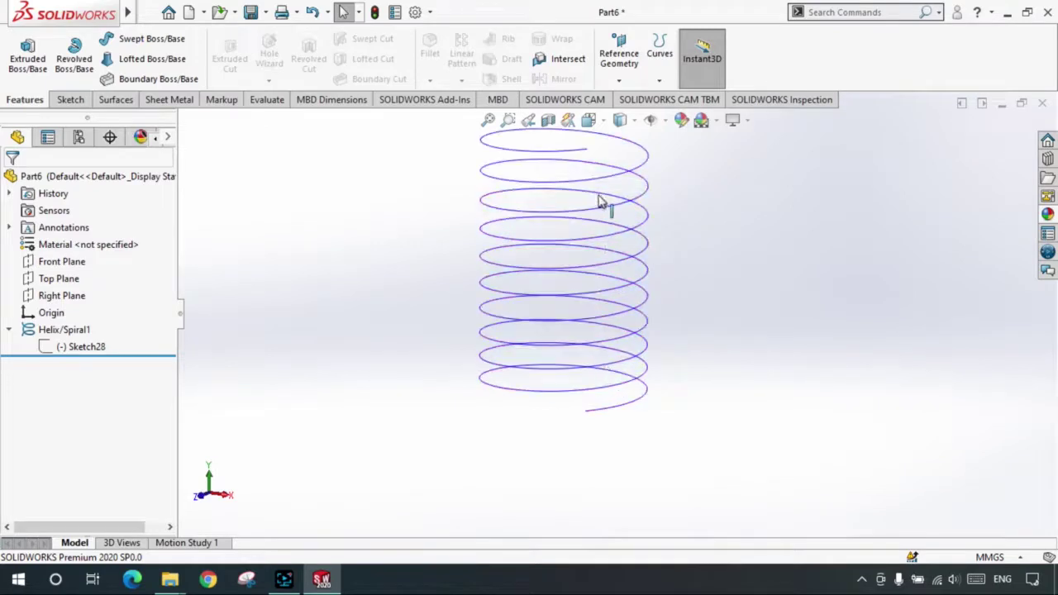
- Create a reference plane perpendicular to the helix edge at its lower end point
left_click(622, 77)
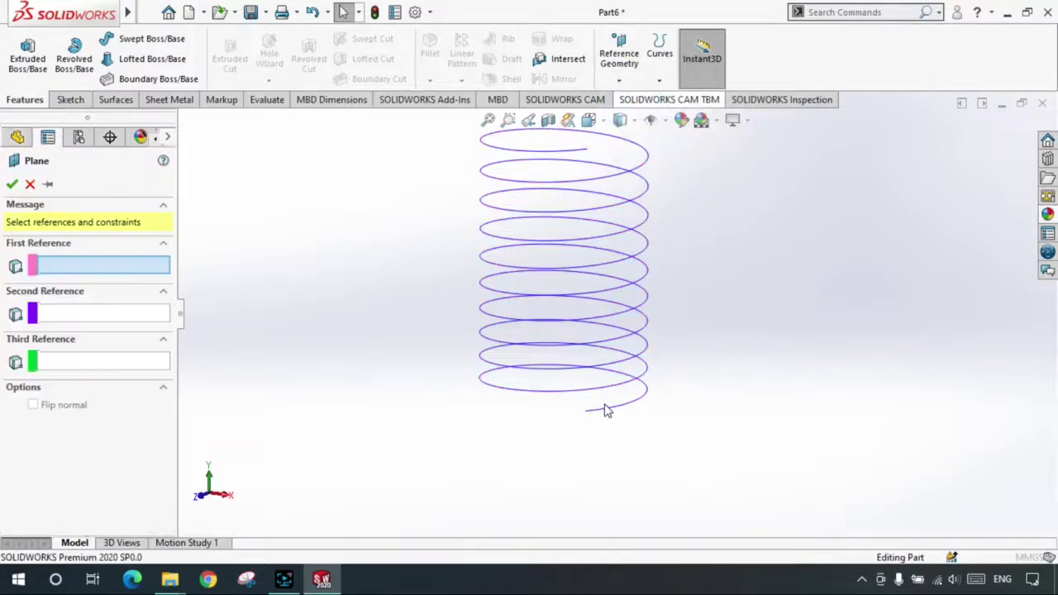
scroll(619, 399, "down", 3)
scroll(601, 402, "down", 3)
scroll(601, 403, "down", 2)
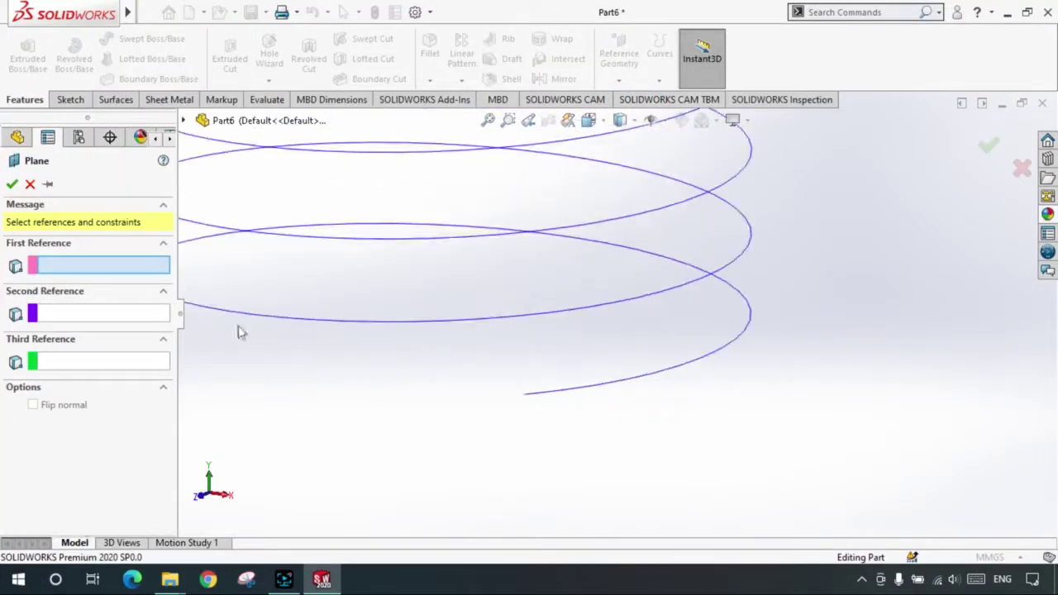
left_click(567, 386)
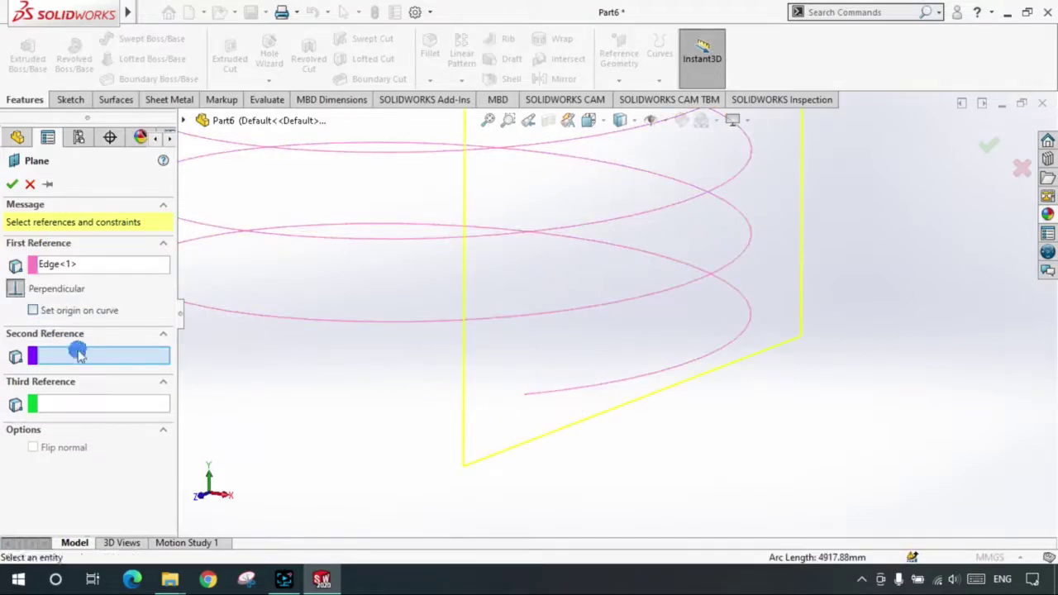
left_click(525, 398)
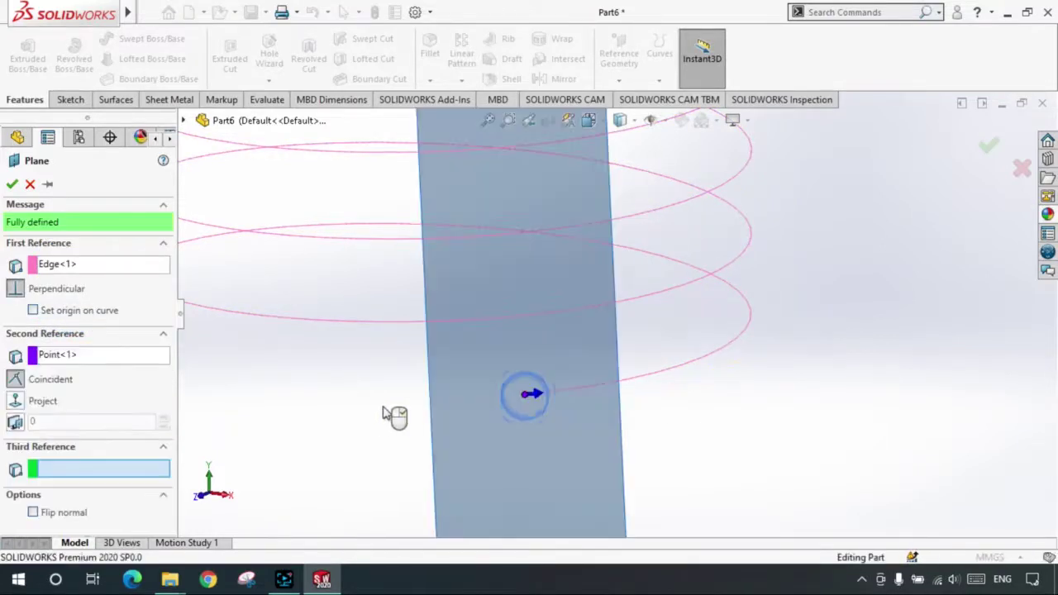
left_click(12, 183)
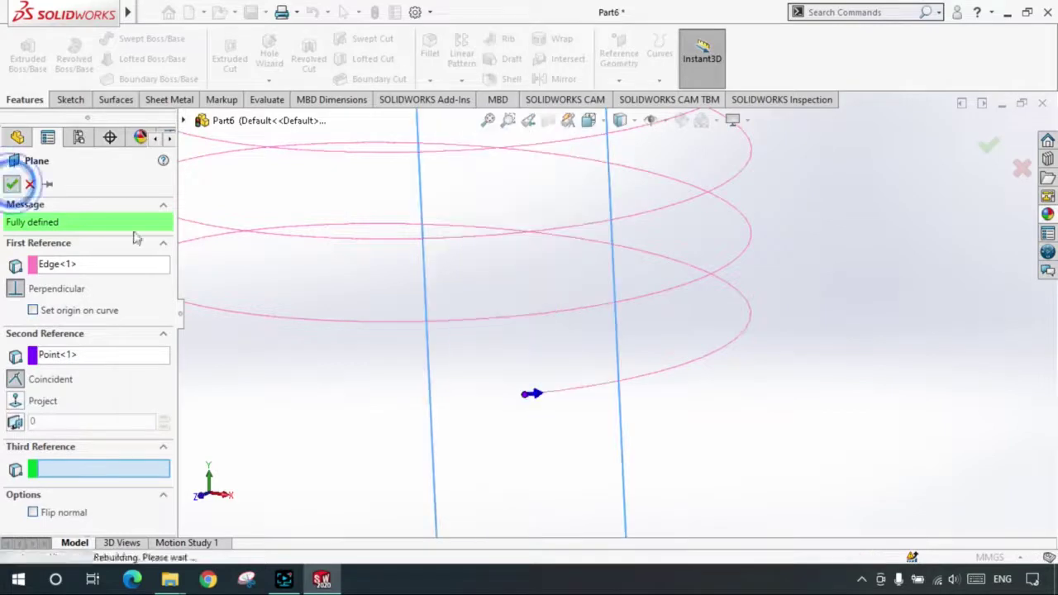
- Draw a circle on Plane10 at the helix end, then drag it away
scroll(589, 416, "up", 3)
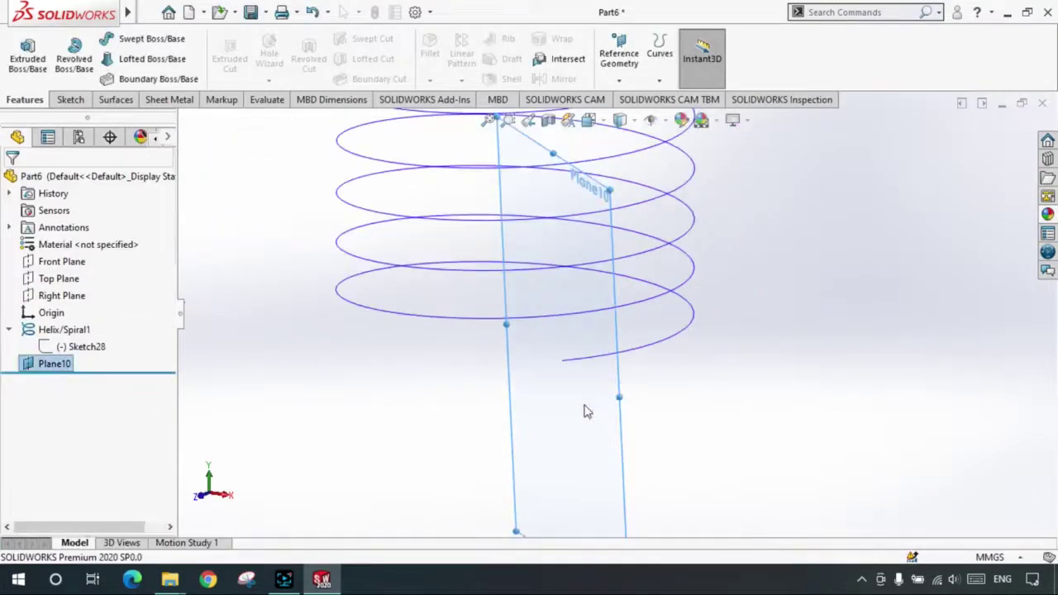
left_click(73, 100)
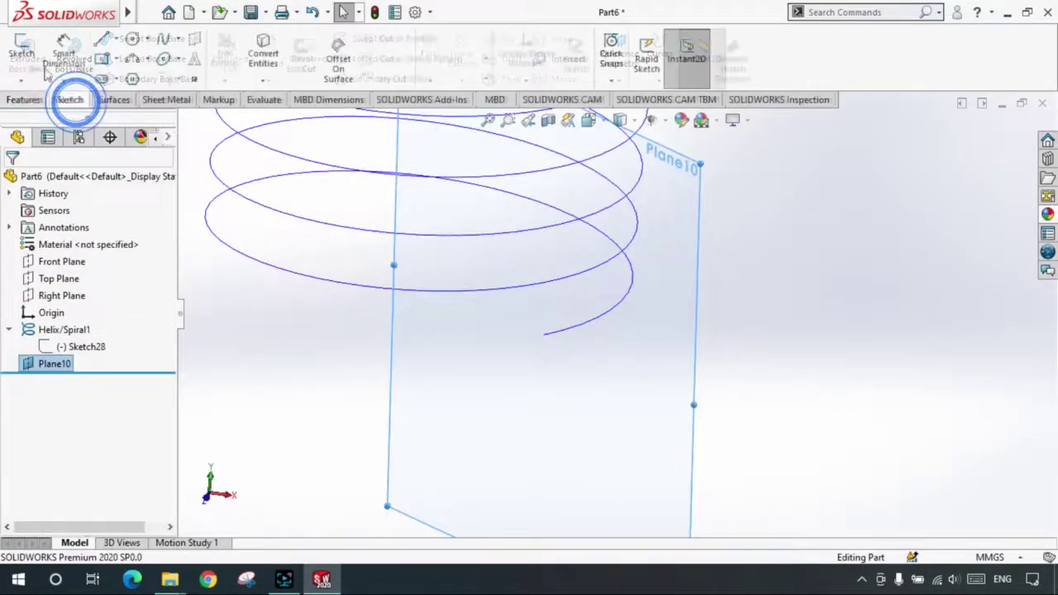
left_click(132, 40)
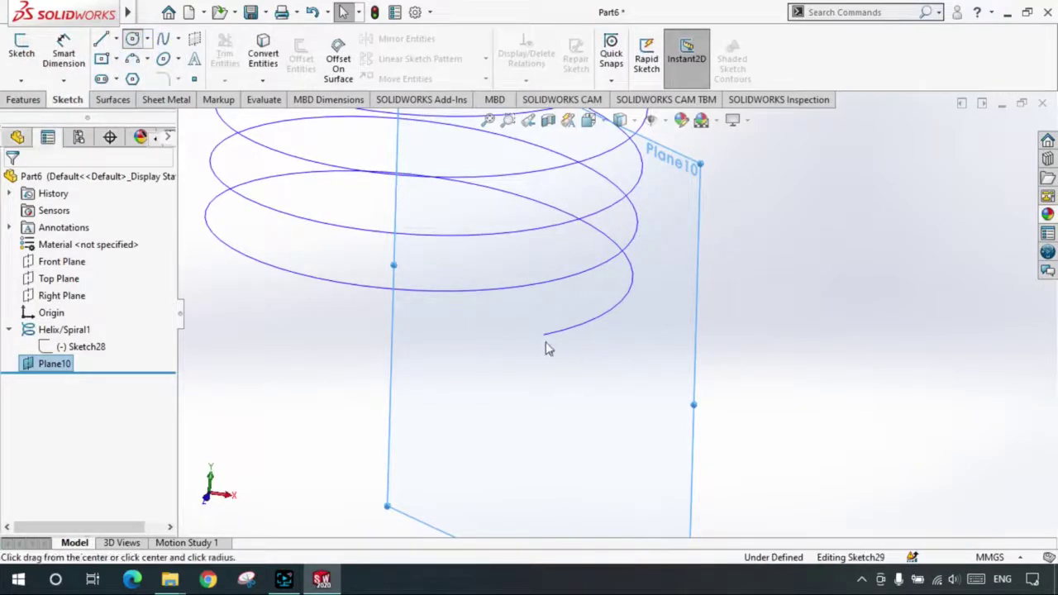
left_click(544, 334)
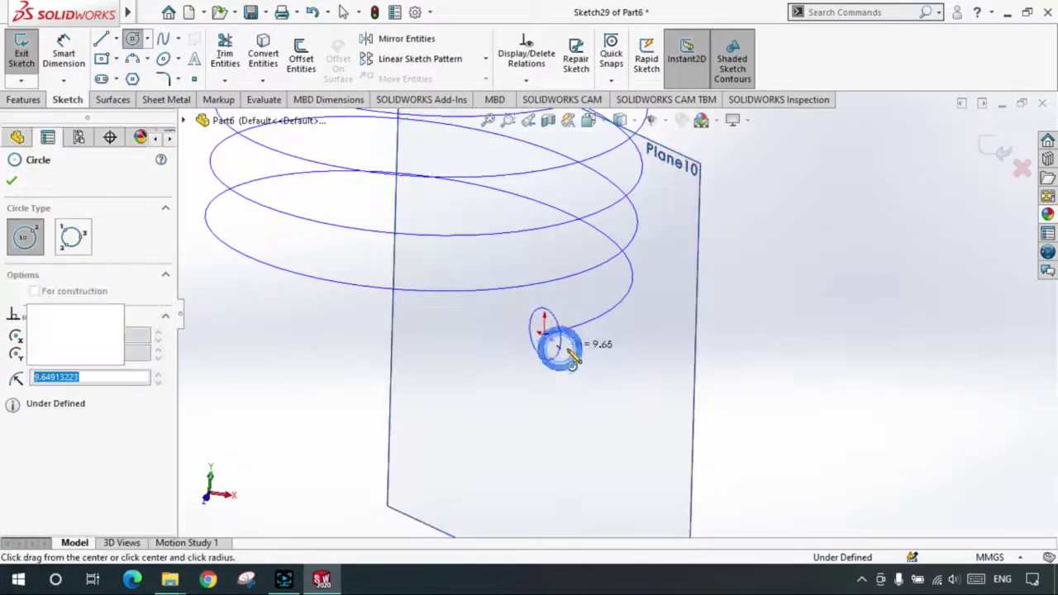
left_click(562, 355)
scroll(569, 357, "down", 3)
scroll(571, 357, "down", 2)
key("Escape")
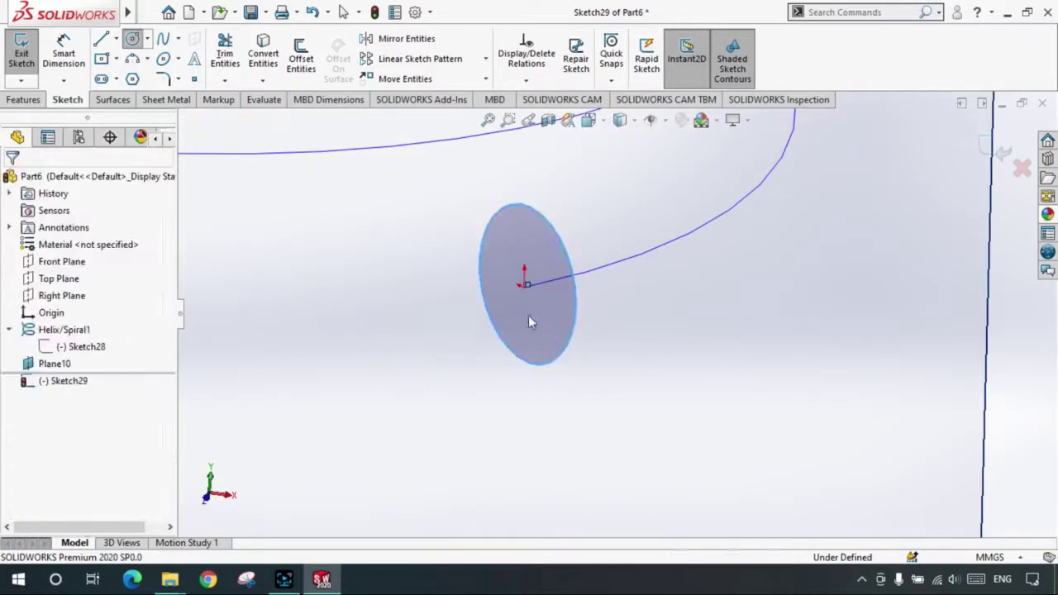
mouse_move(572, 297)
left_mouse_down()
mouse_move(678, 359)
mouse_move(762, 384)
left_mouse_up()
key("Escape")
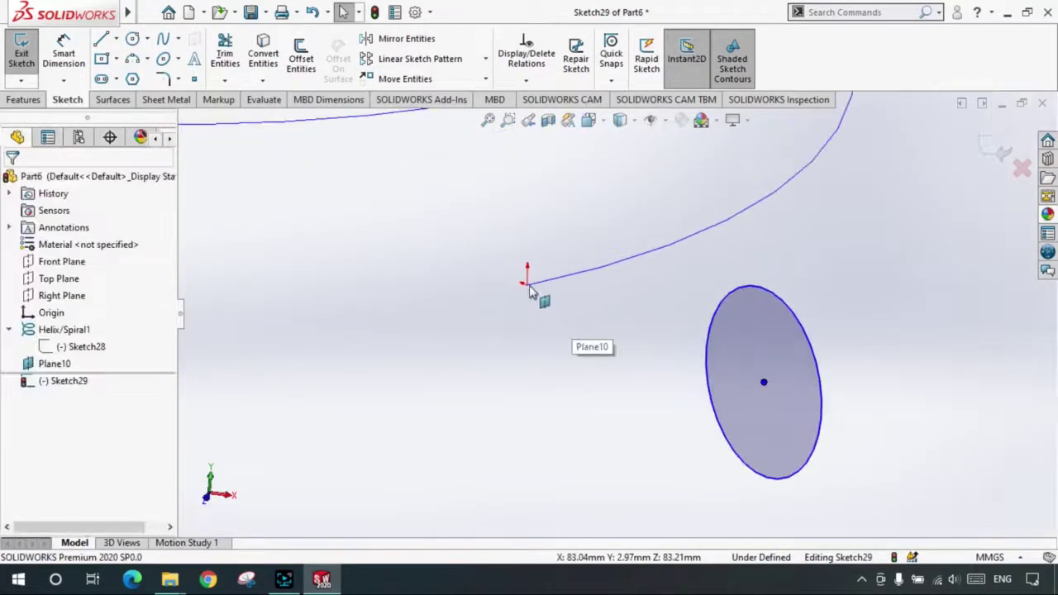
- Try selecting the helix end point together with the circle centre, then clear
left_click(532, 287)
left_click(528, 285)
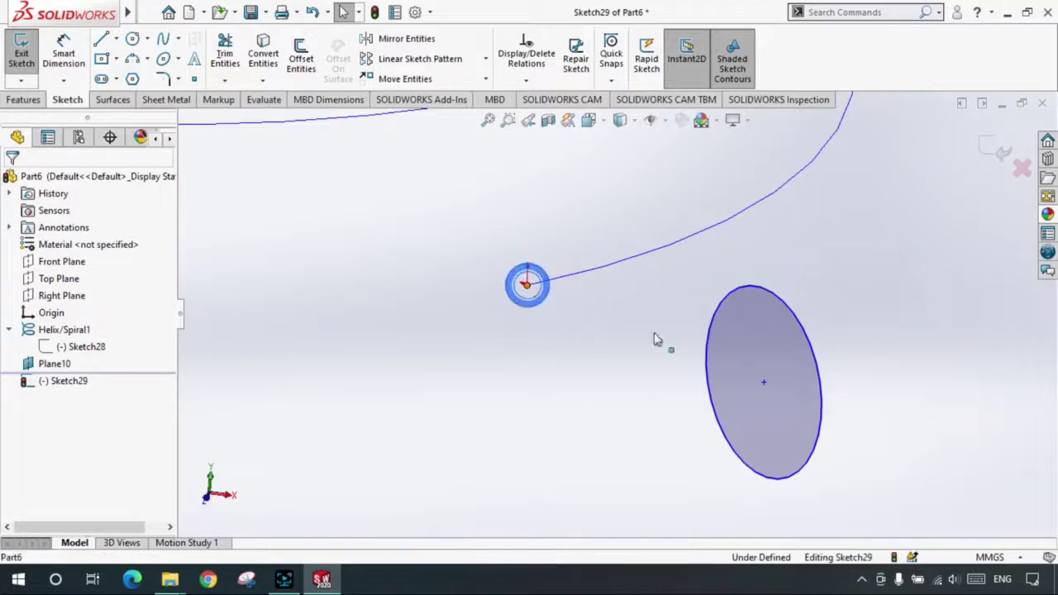
left_click(766, 384)
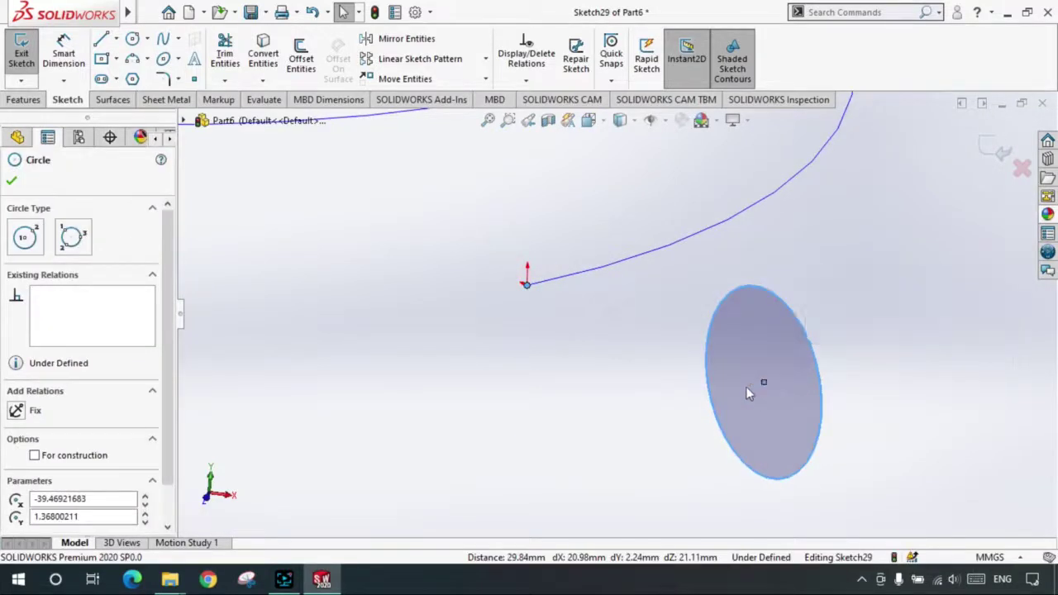
left_click(539, 317)
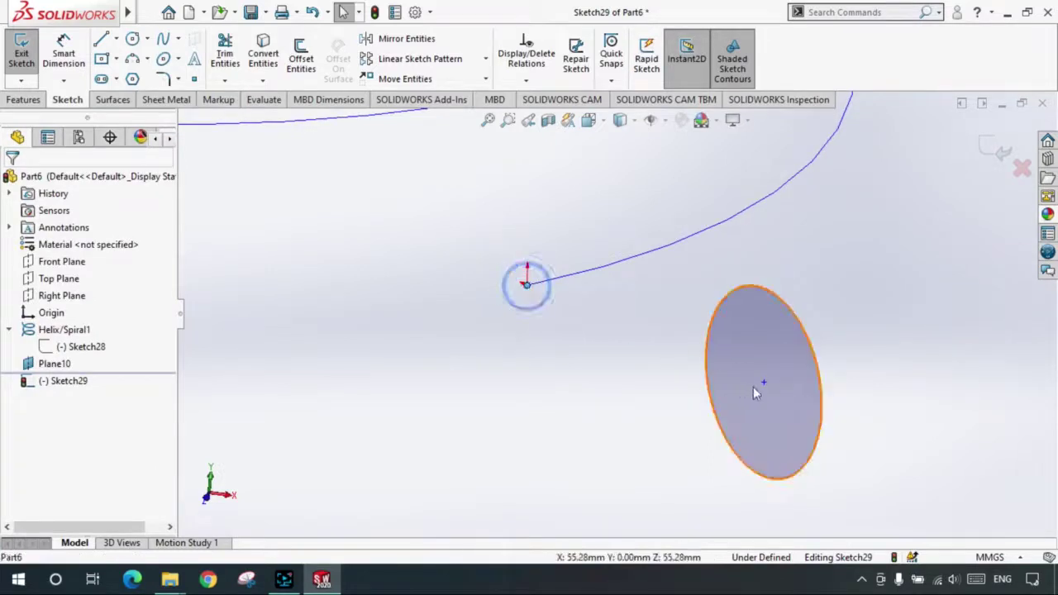
left_click(764, 384)
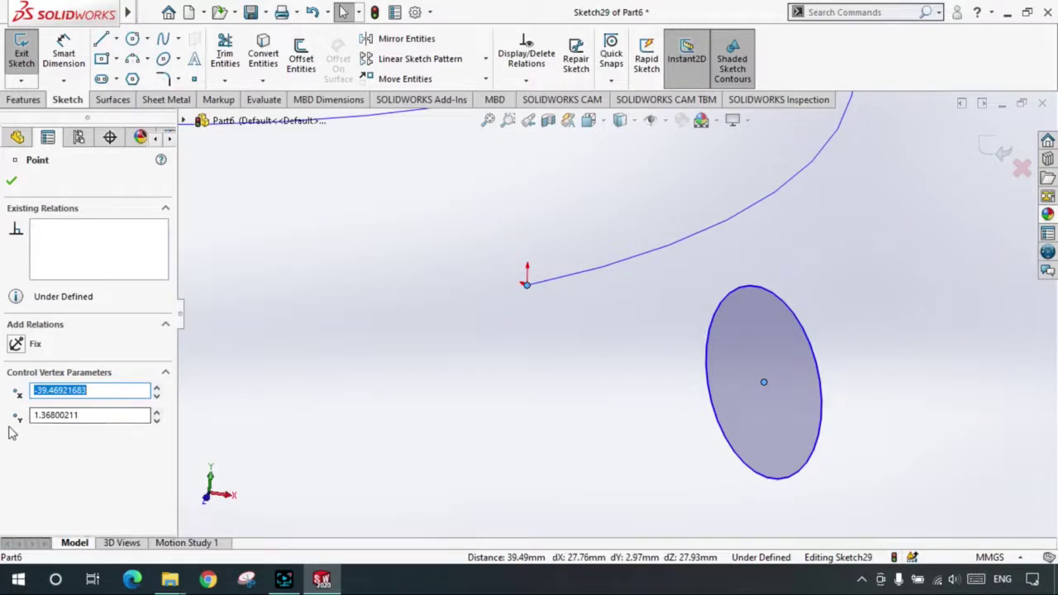
left_click(588, 357)
- Orbit to view Plane10 at an angle, reselect helix end and circle centre, then select the circle
scroll(644, 355, "up", 2)
scroll(698, 347, "up", 3)
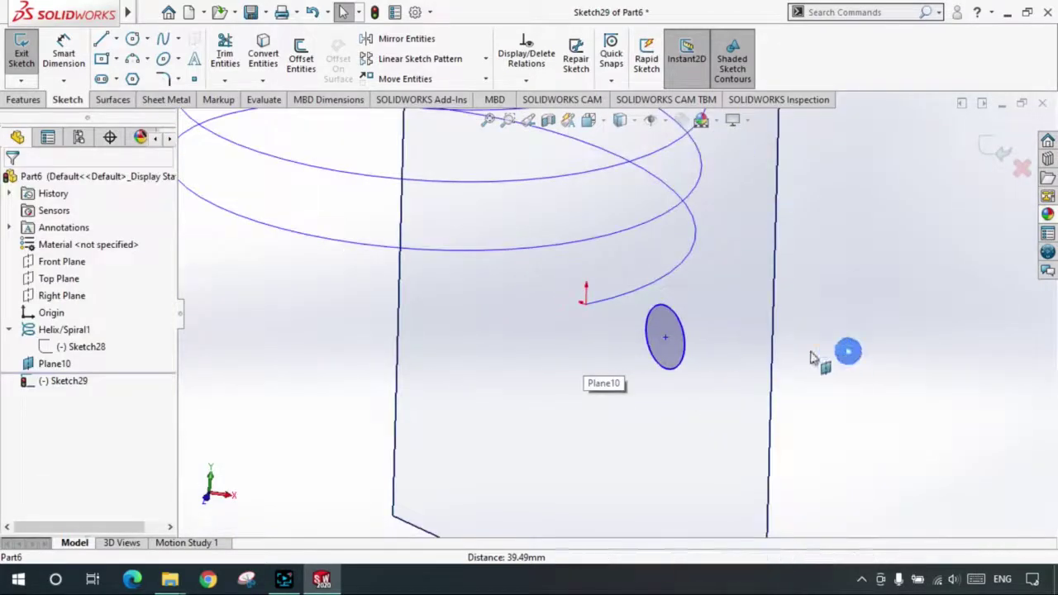
middle_click_drag(815, 359, 892, 279)
scroll(852, 238, "down", 2)
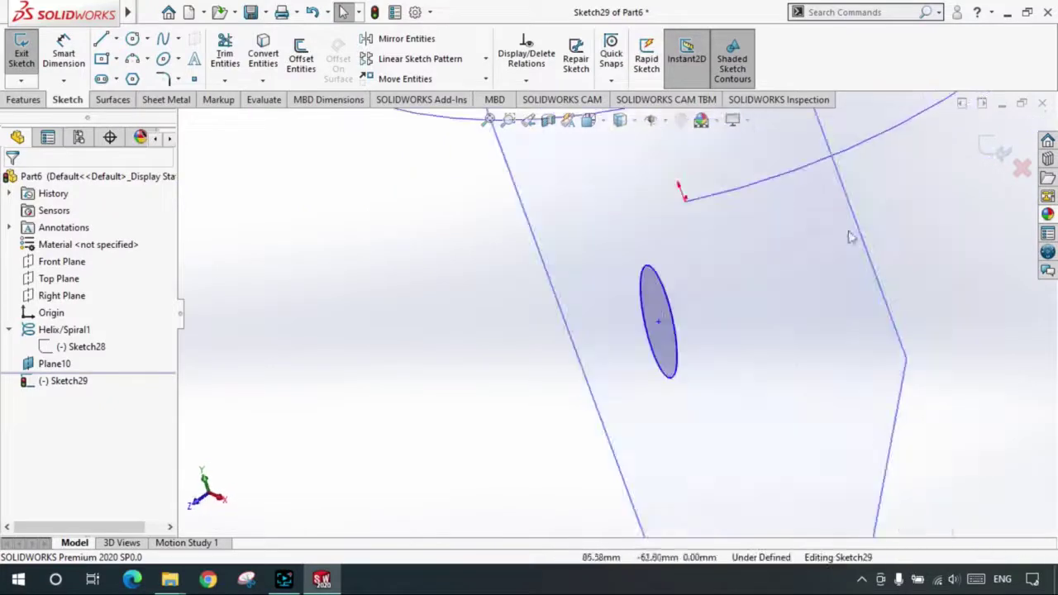
scroll(671, 224, "down", 1)
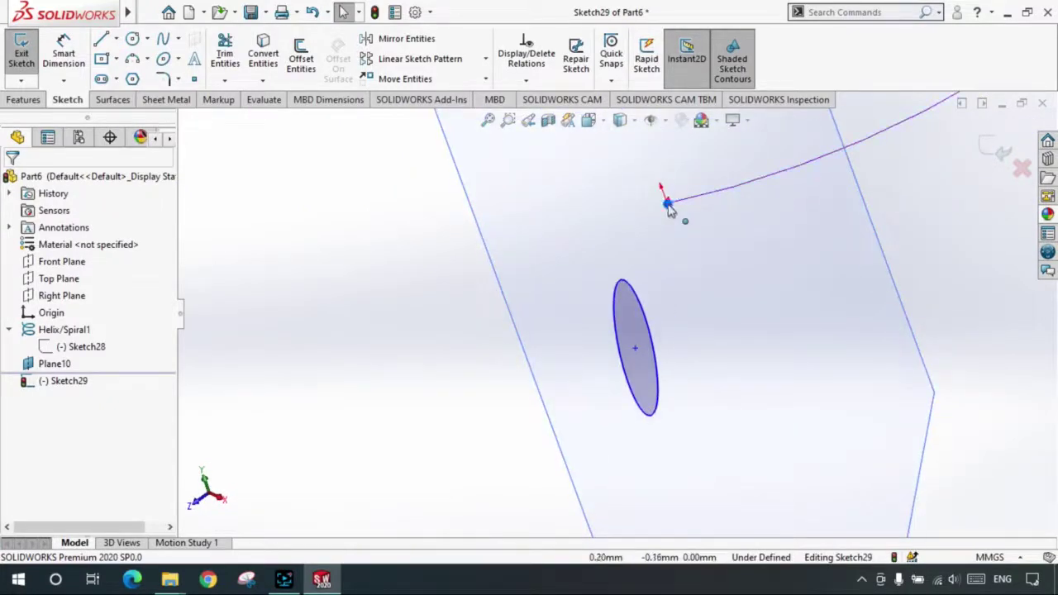
left_click(668, 205)
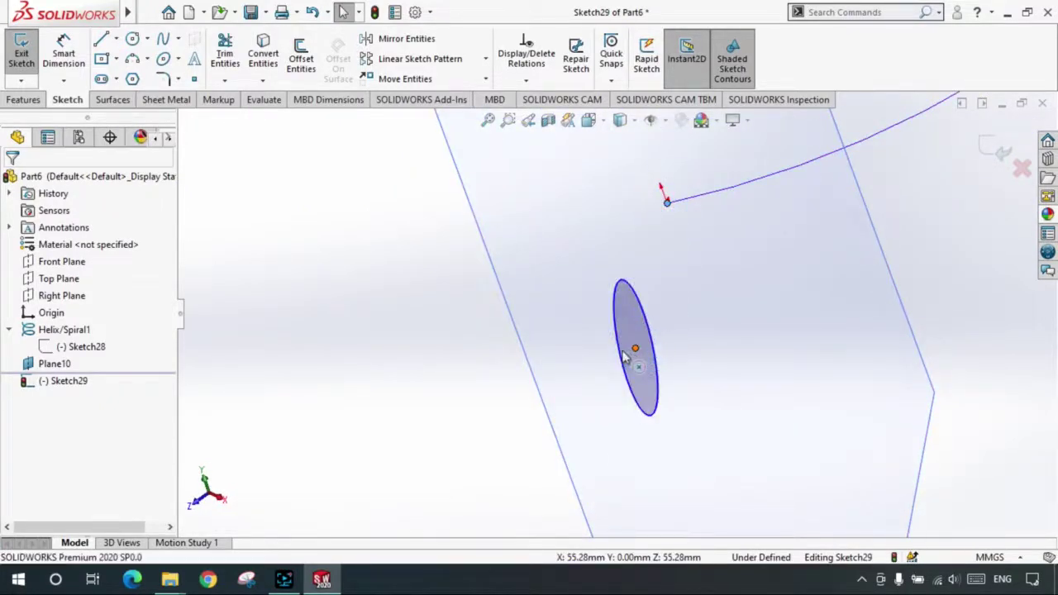
left_click(637, 351)
left_click(438, 346)
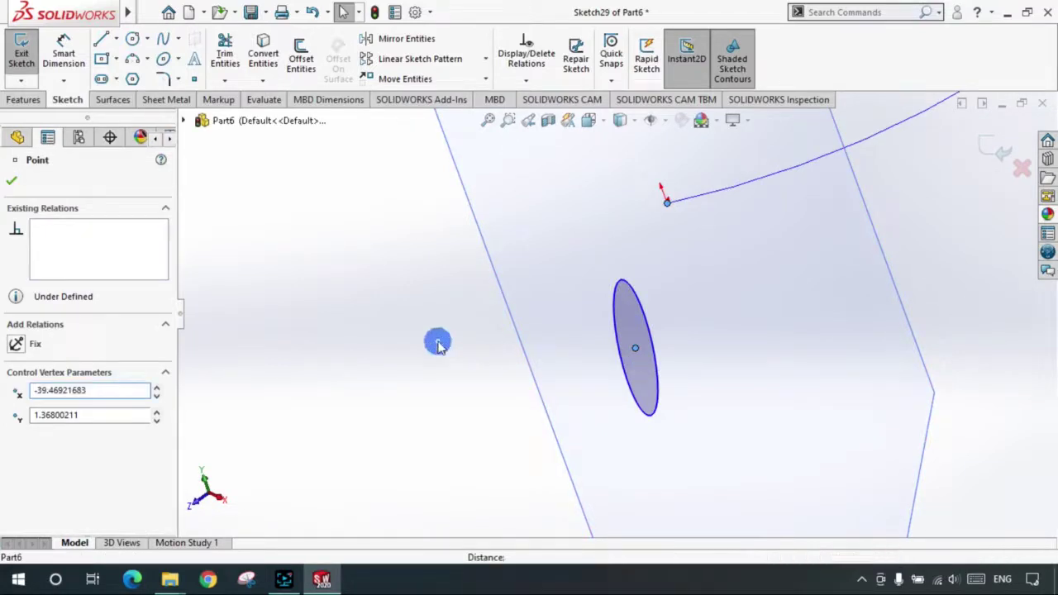
left_click(662, 347)
- Delete the trial circle and orbit to show the helix and Plane10 in 3D
key("Delete")
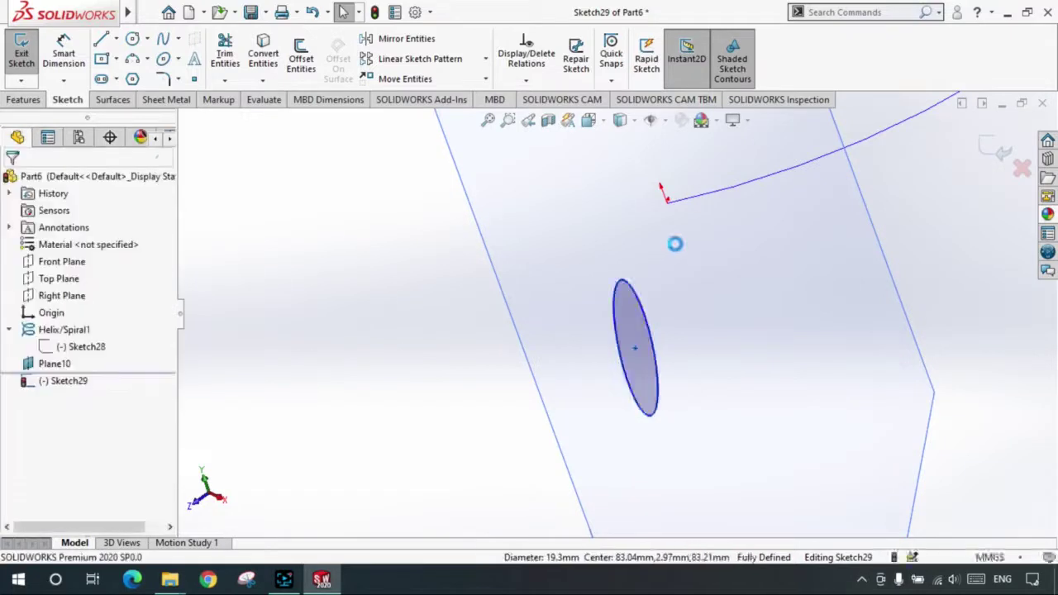
scroll(754, 251, "up", 5)
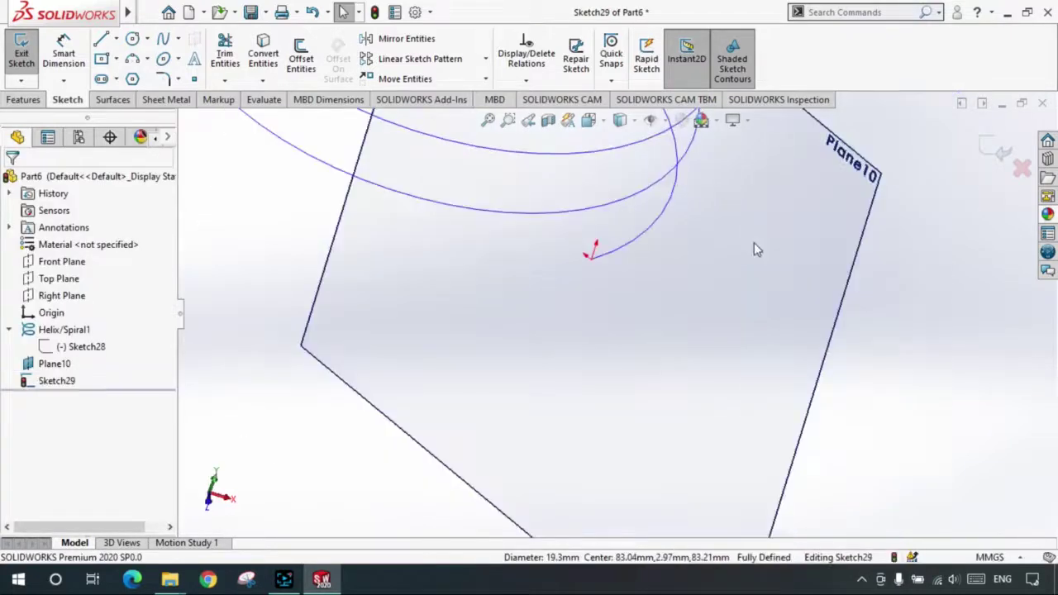
mouse_move(591, 252)
middle_mouse_down()
mouse_move(612, 248)
mouse_move(579, 256)
middle_mouse_up()
scroll(612, 248, "up", 2)
scroll(579, 257, "down", 3)
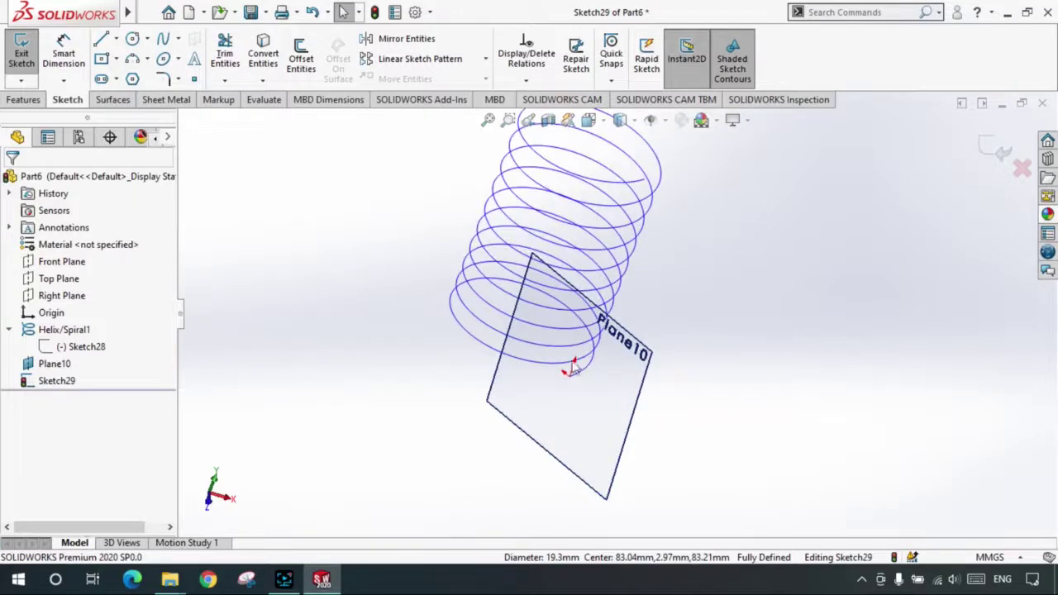
- Draw a new circle profile on Plane10 near the helix end
left_click(133, 42)
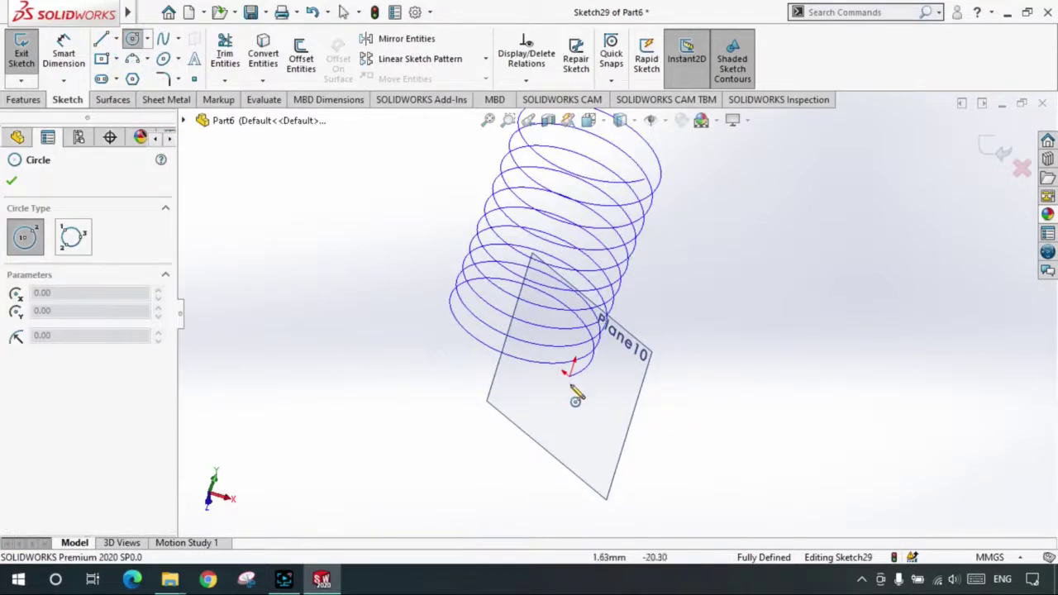
scroll(577, 396, "down", 4)
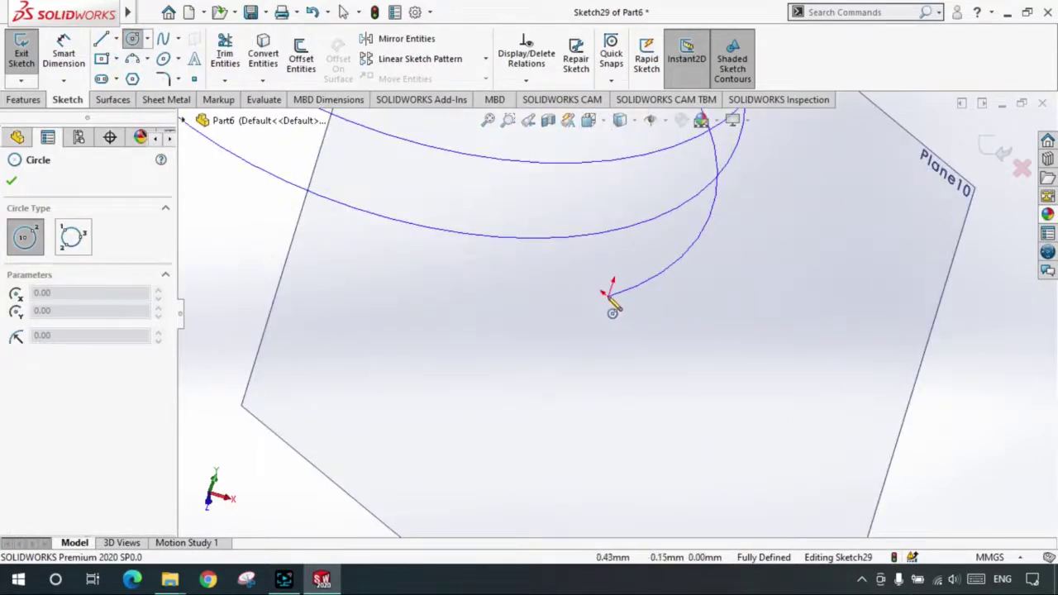
scroll(621, 295, "up", 3)
scroll(619, 306, "down", 2)
scroll(619, 319, "down", 1)
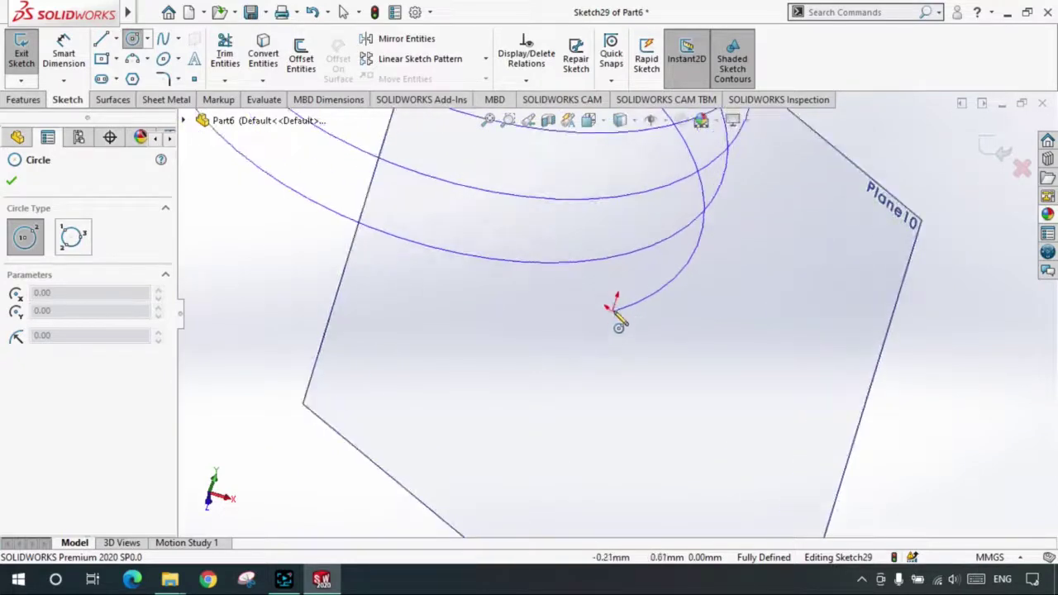
scroll(641, 296, "up", 3)
scroll(635, 281, "up", 1)
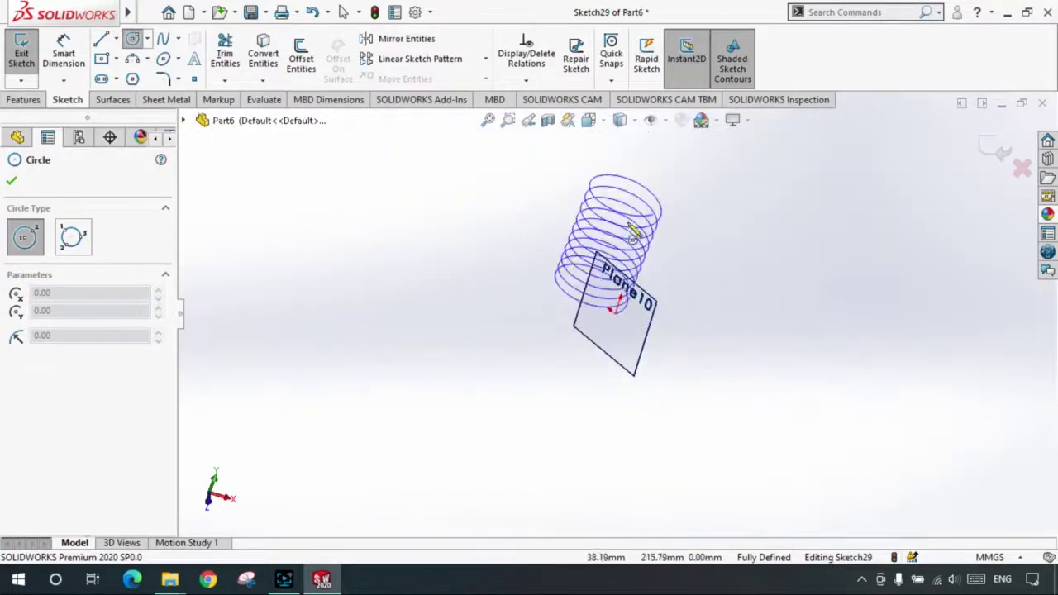
scroll(661, 269, "down", 2)
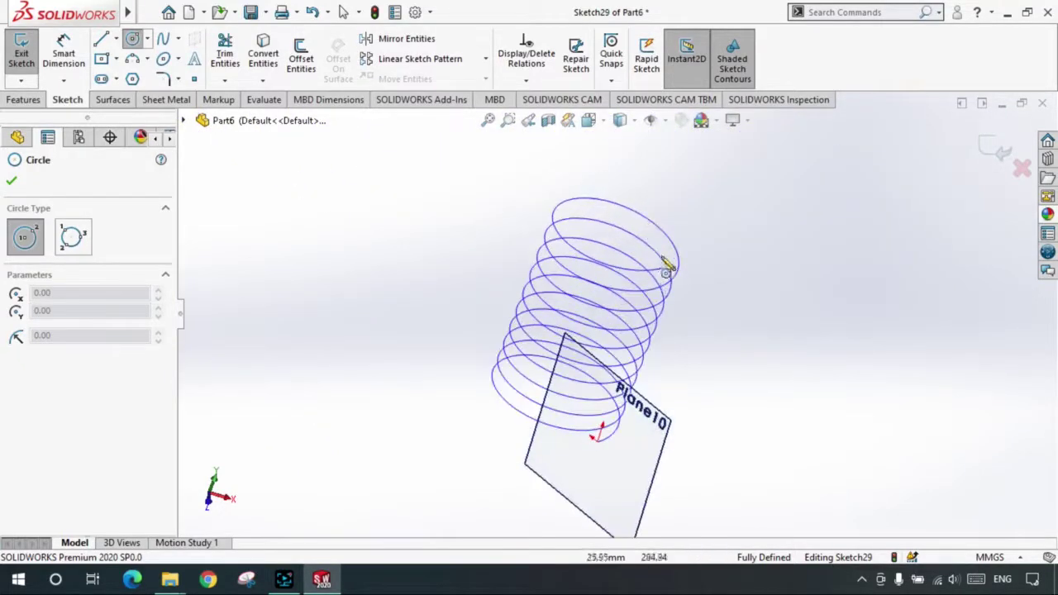
left_click(580, 451)
left_click(584, 468)
scroll(589, 454, "down", 2)
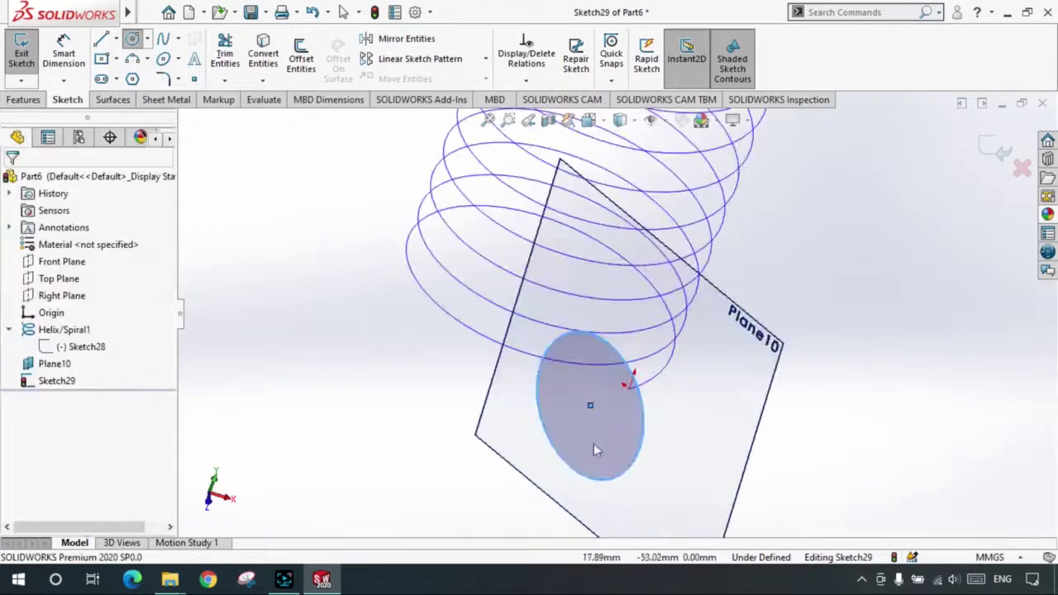
scroll(608, 426, "down", 1)
key("Escape")
scroll(627, 393, "down", 2)
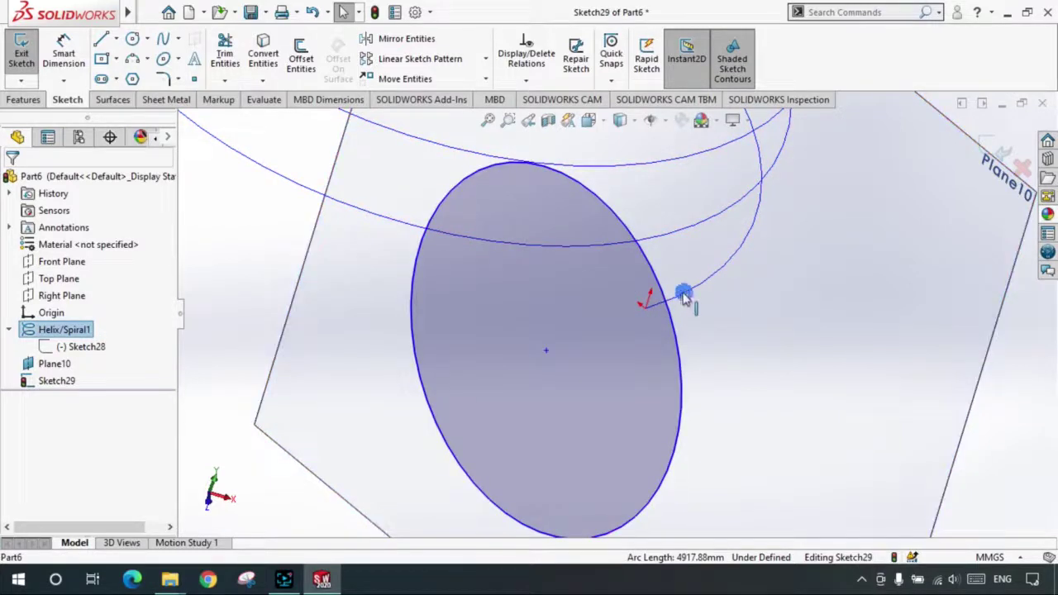
- Select the helix start point and circle centre, orbit, then select the helix and circle
left_click(646, 307)
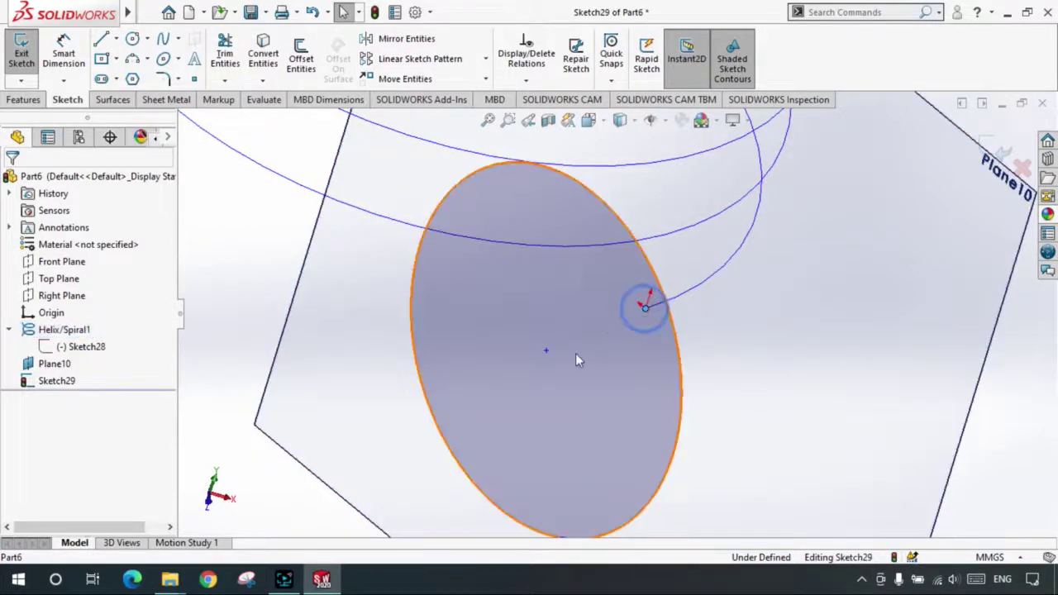
left_click(546, 351)
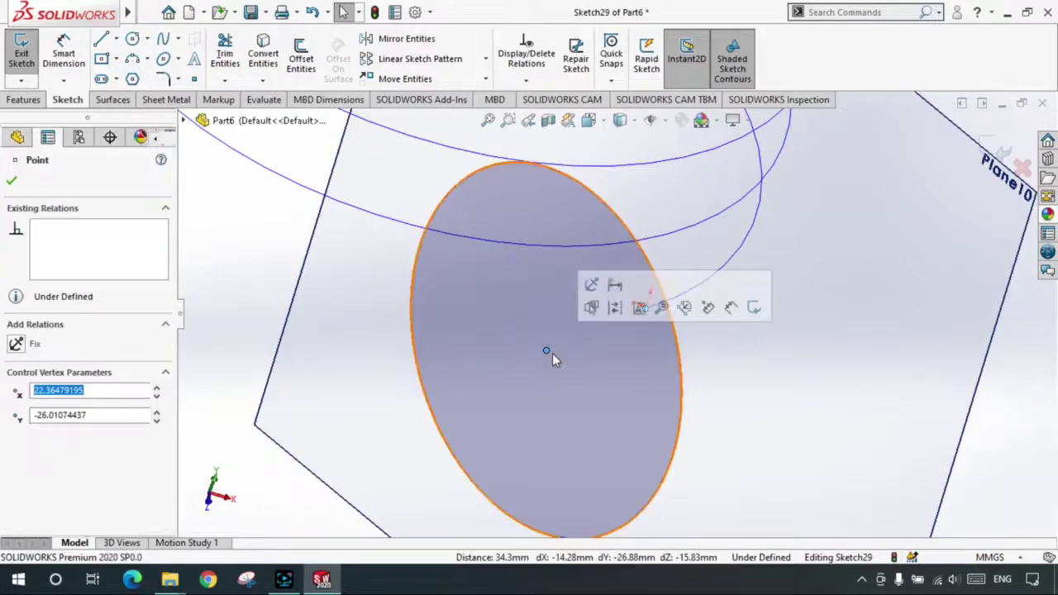
key("Escape")
scroll(630, 346, "up", 5)
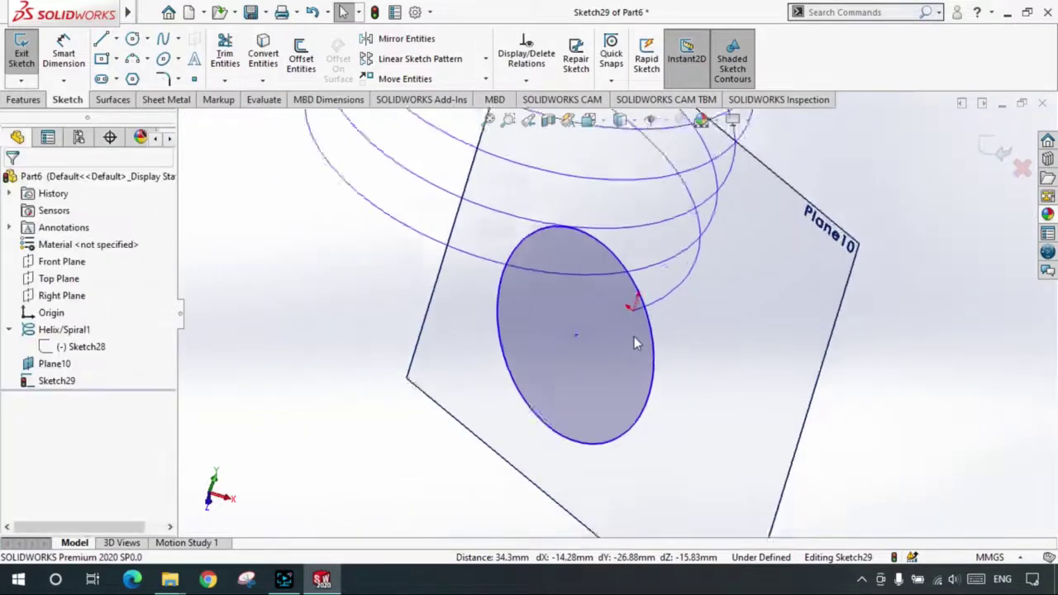
mouse_move(567, 299)
middle_mouse_down()
mouse_move(851, 291)
mouse_move(803, 323)
middle_mouse_up()
scroll(798, 302, "down", 3)
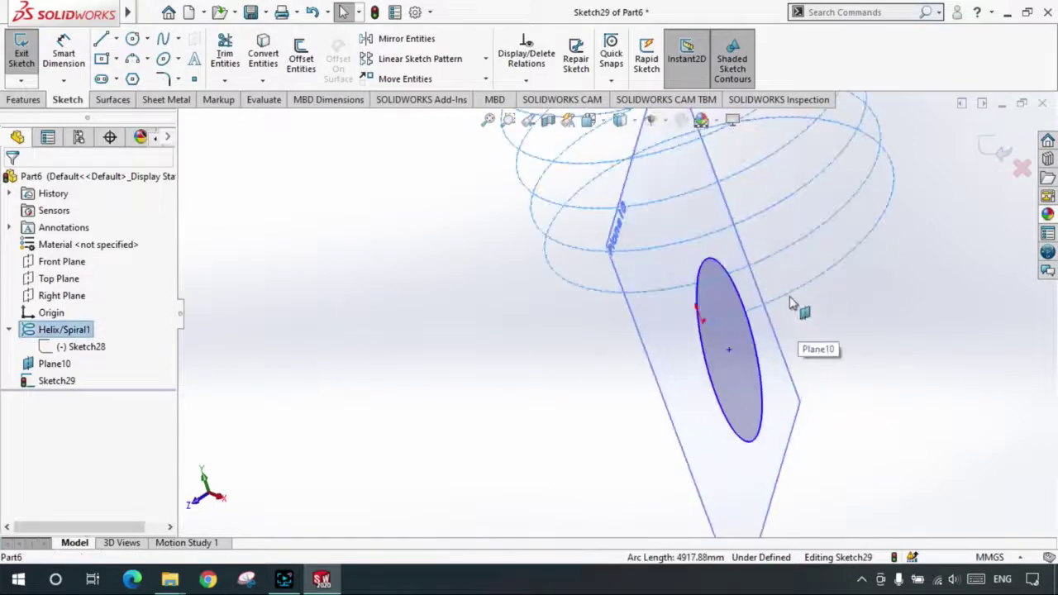
left_click(732, 354)
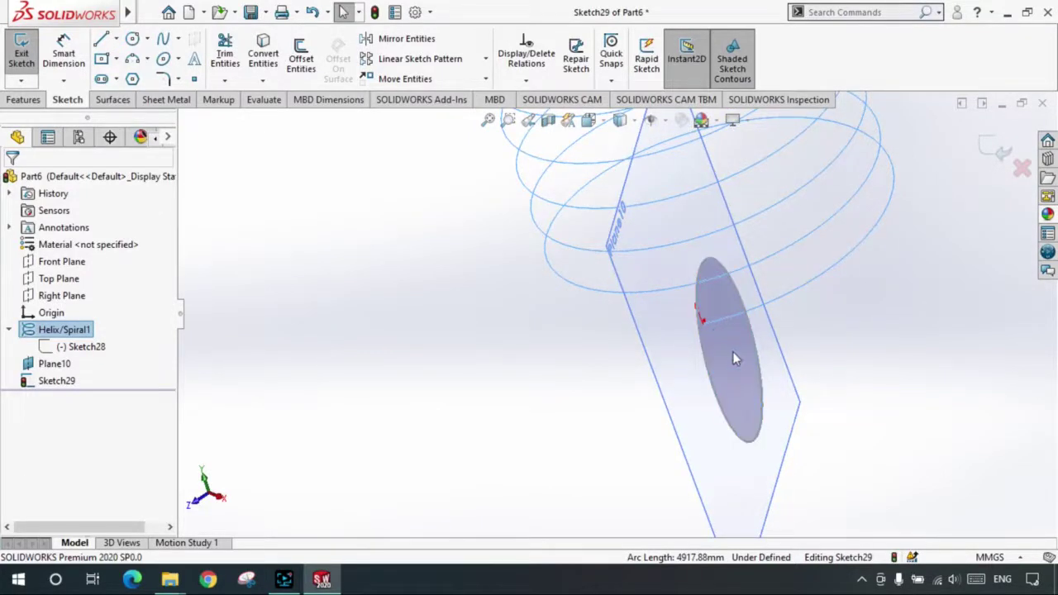
left_click(733, 354, "ctrl")
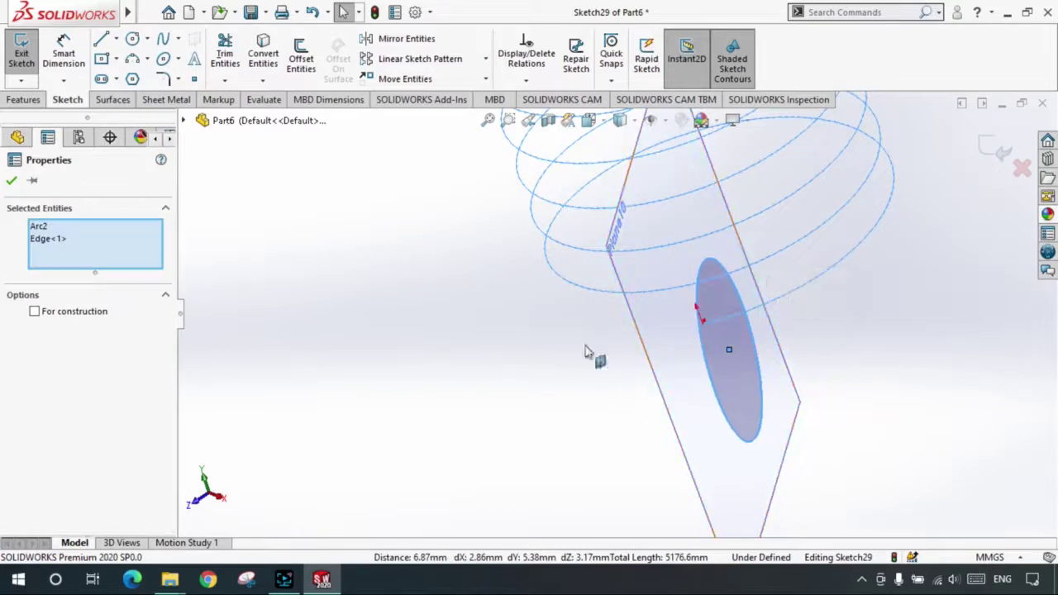
- Apply a Pierce relation between the helix and Sketch29's circle centre, then confirm
right_click(116, 265)
left_click(166, 267)
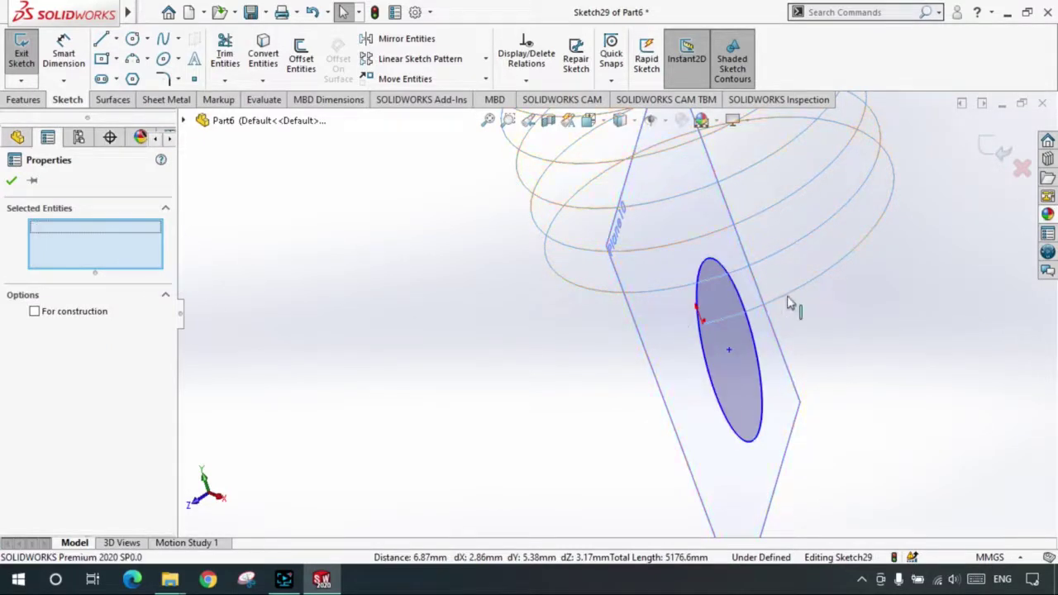
left_click(788, 297)
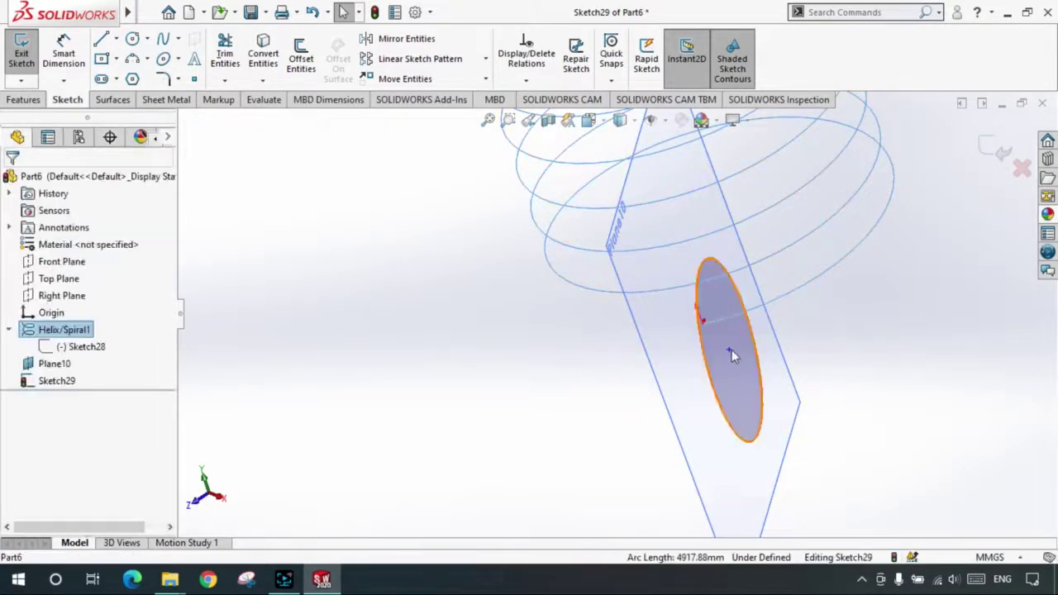
left_click(729, 352, "ctrl")
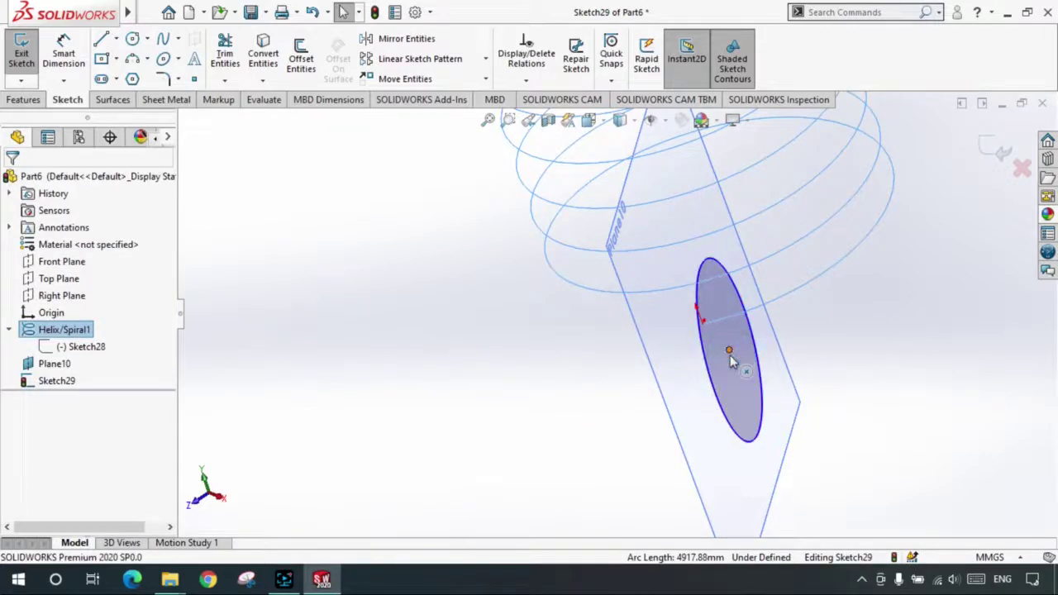
left_click(730, 355)
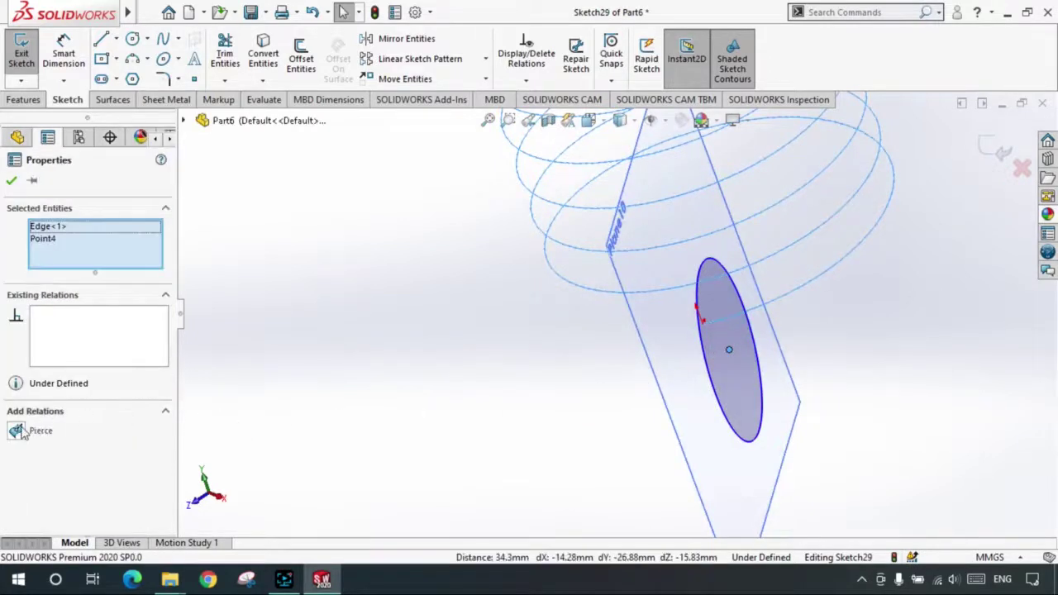
left_click(18, 431)
middle_click_drag(592, 302, 790, 297)
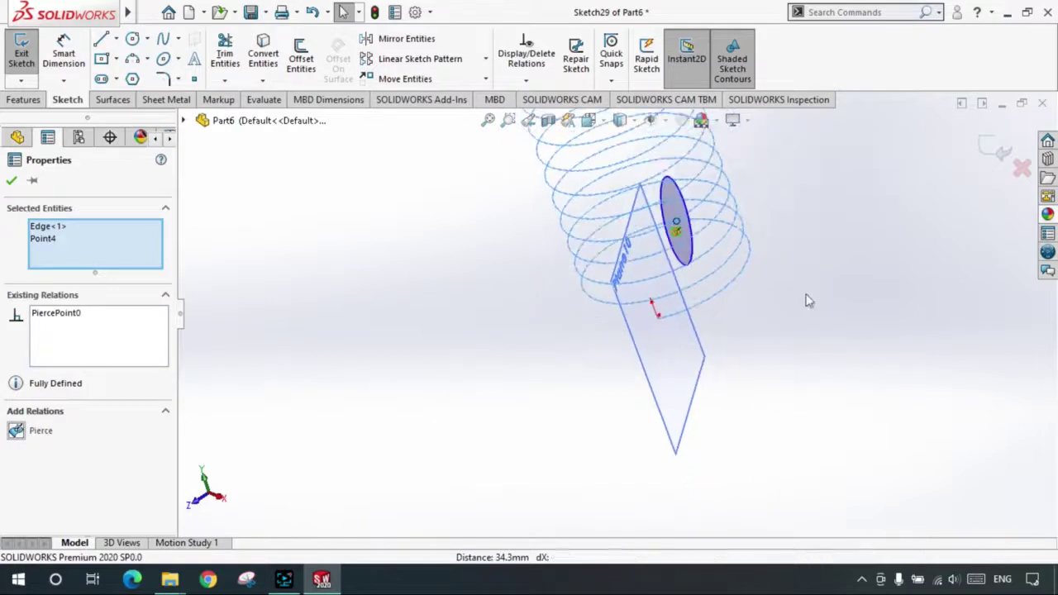
mouse_move(726, 319)
middle_mouse_down()
mouse_move(739, 329)
mouse_move(730, 359)
mouse_move(543, 304)
middle_mouse_up()
scroll(368, 230, "down", 1)
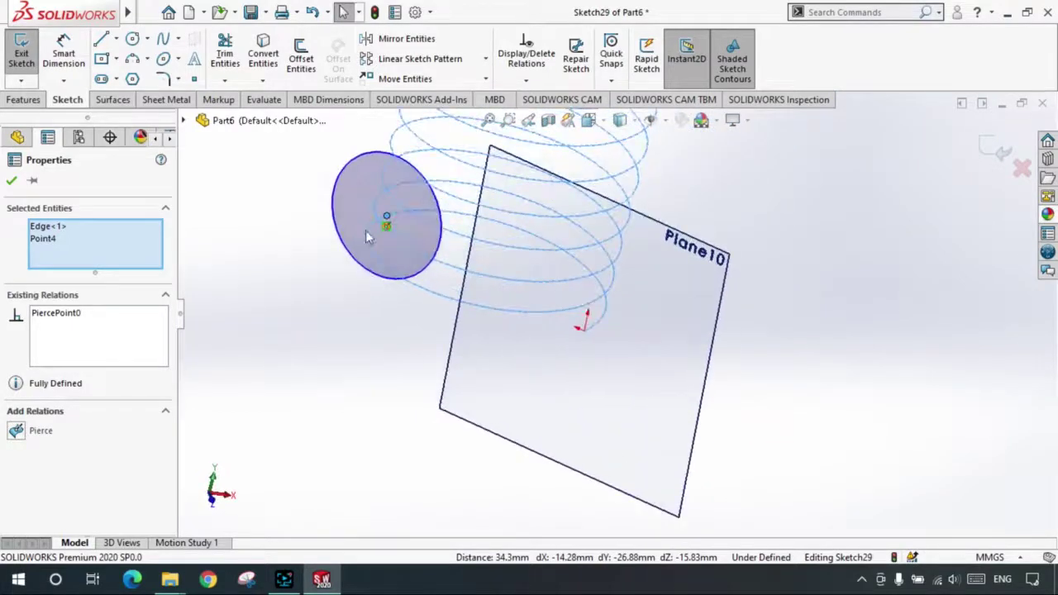
scroll(418, 229, "down", 1)
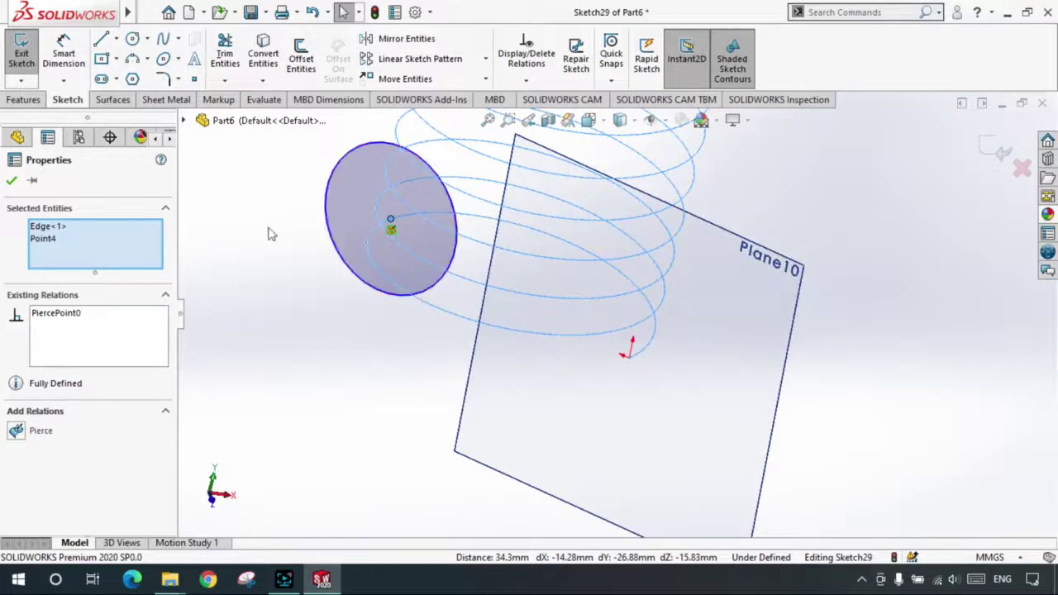
left_click(10, 180)
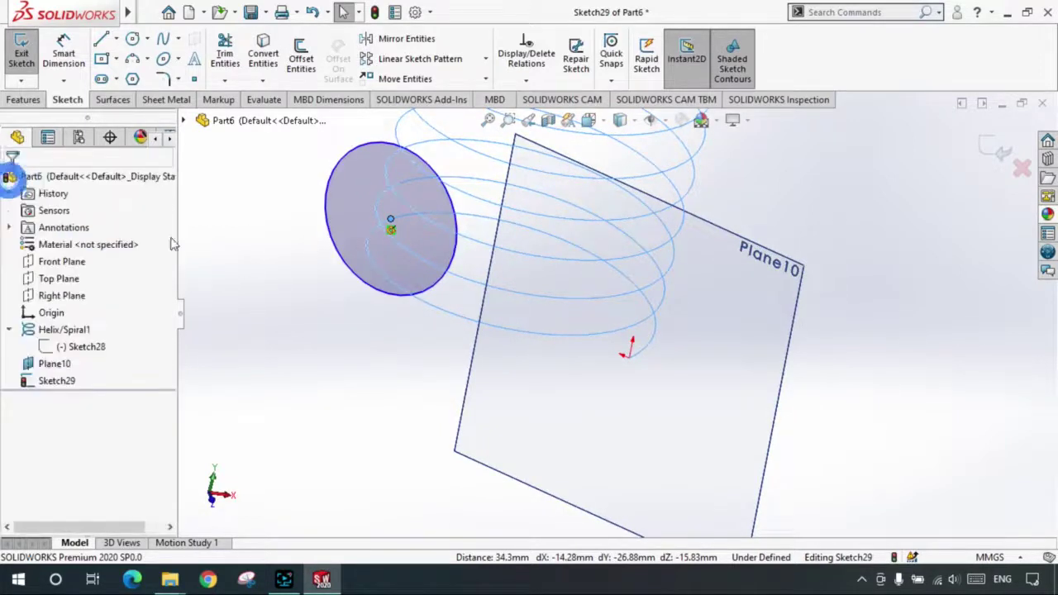
- Reduce the profile circle's radius to 5 mm in the Circle PropertyManager
left_click(368, 320)
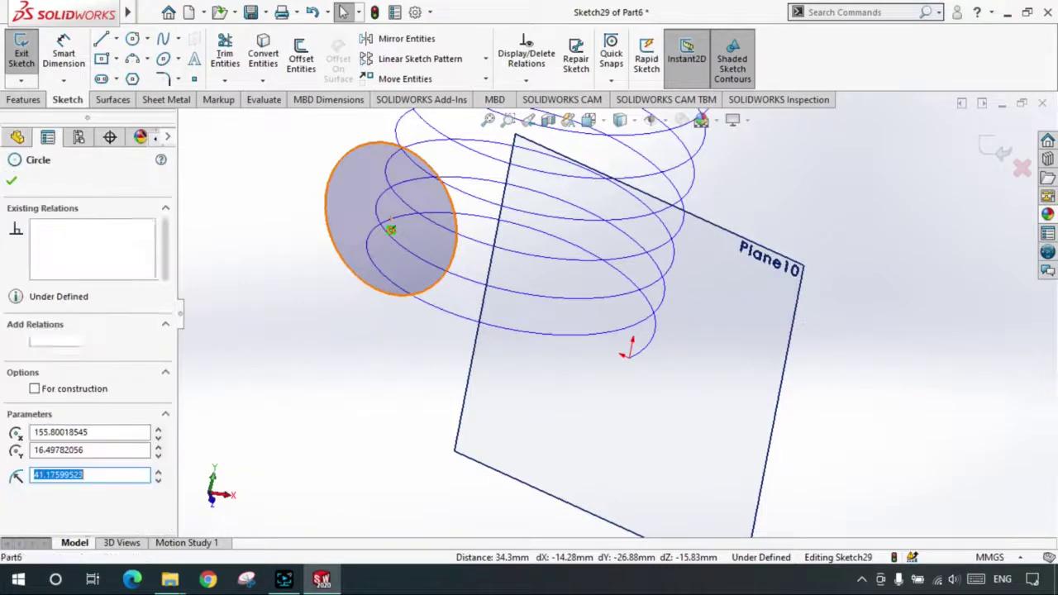
left_click(157, 481)
left_click(157, 481)
left_click(158, 481)
left_click(158, 481)
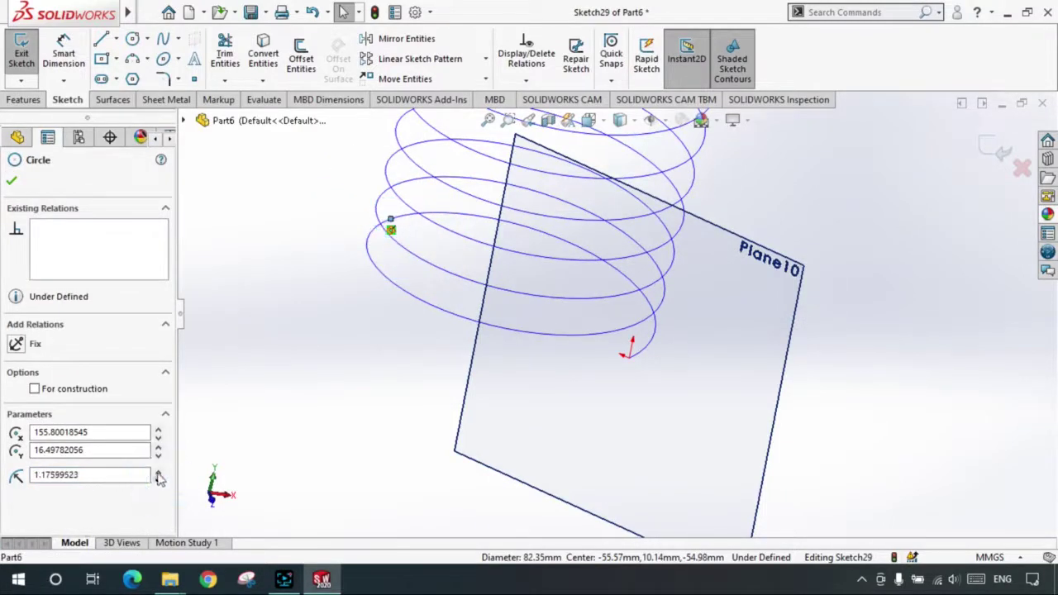
left_click(115, 477)
type("5")
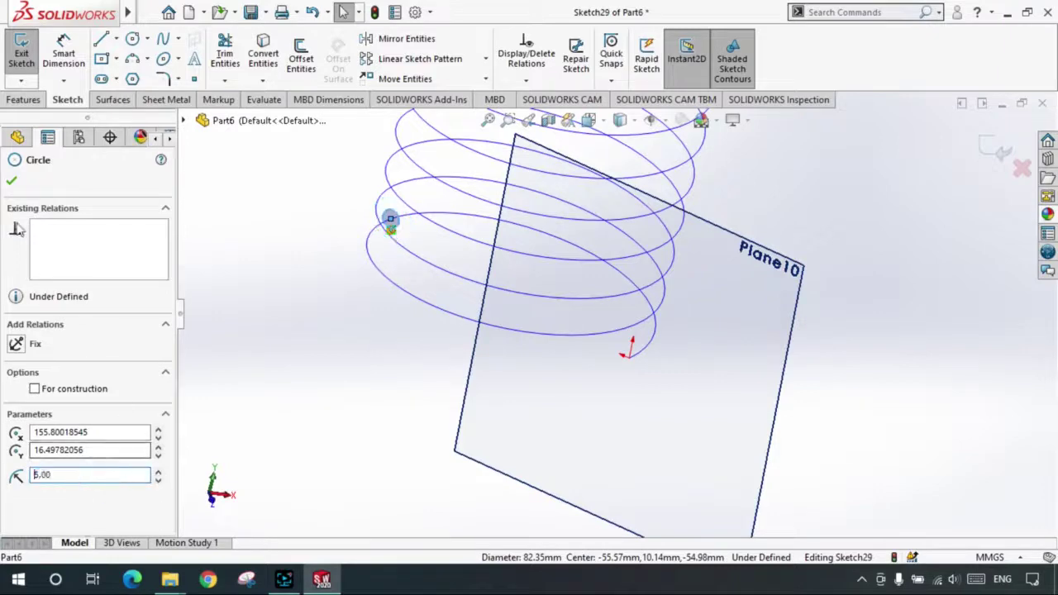
left_click(10, 180)
- Orbit the helix upright and exit the profile sketch
mouse_move(389, 335)
middle_mouse_down()
mouse_move(455, 331)
mouse_move(443, 291)
mouse_move(486, 307)
middle_mouse_up()
scroll(486, 307, "down", 2)
scroll(488, 314, "down", 2)
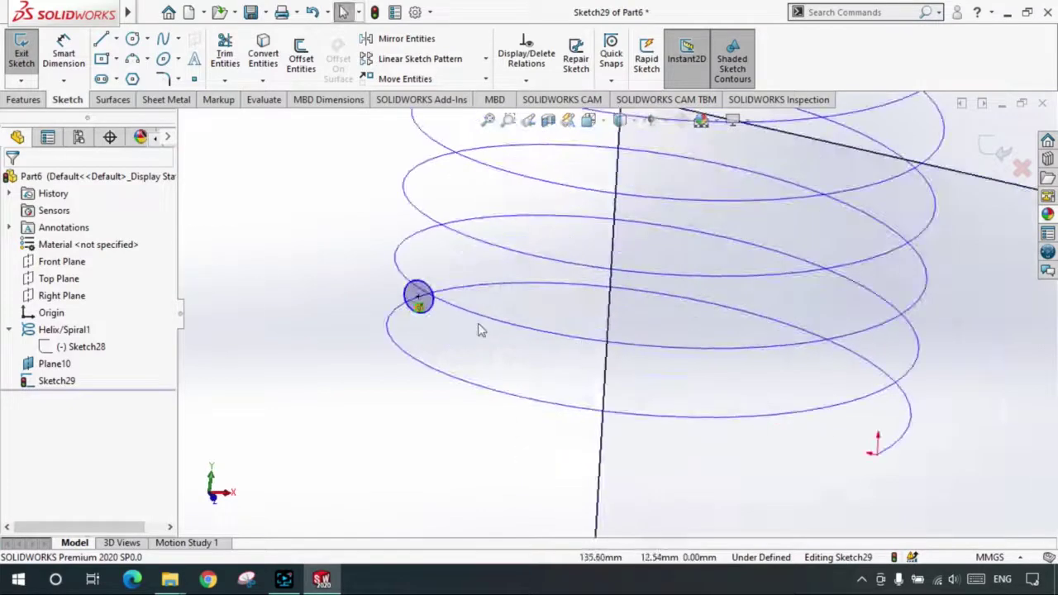
scroll(477, 330, "down", 2)
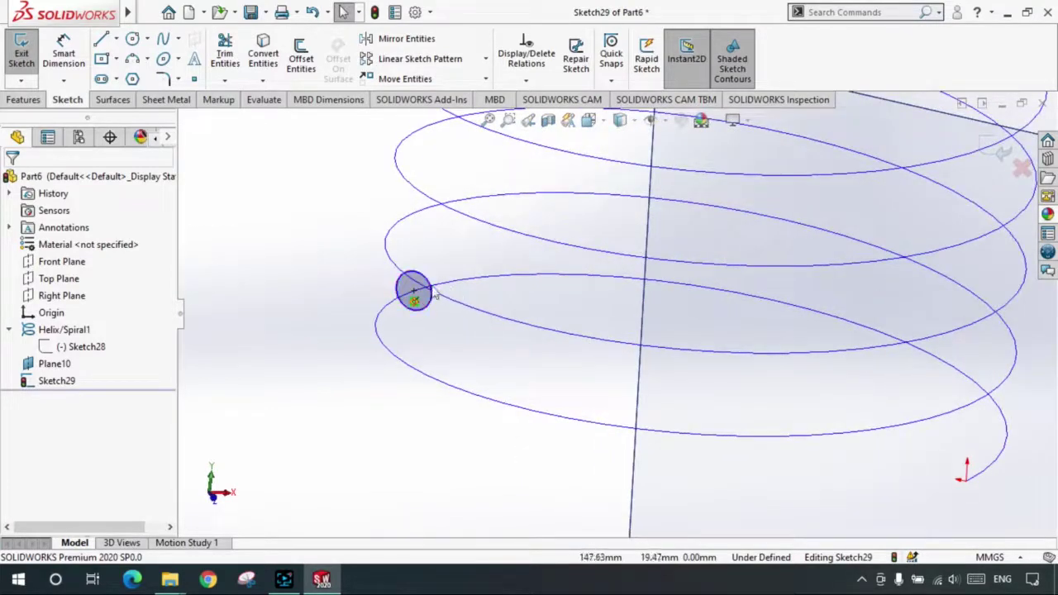
left_click(64, 330)
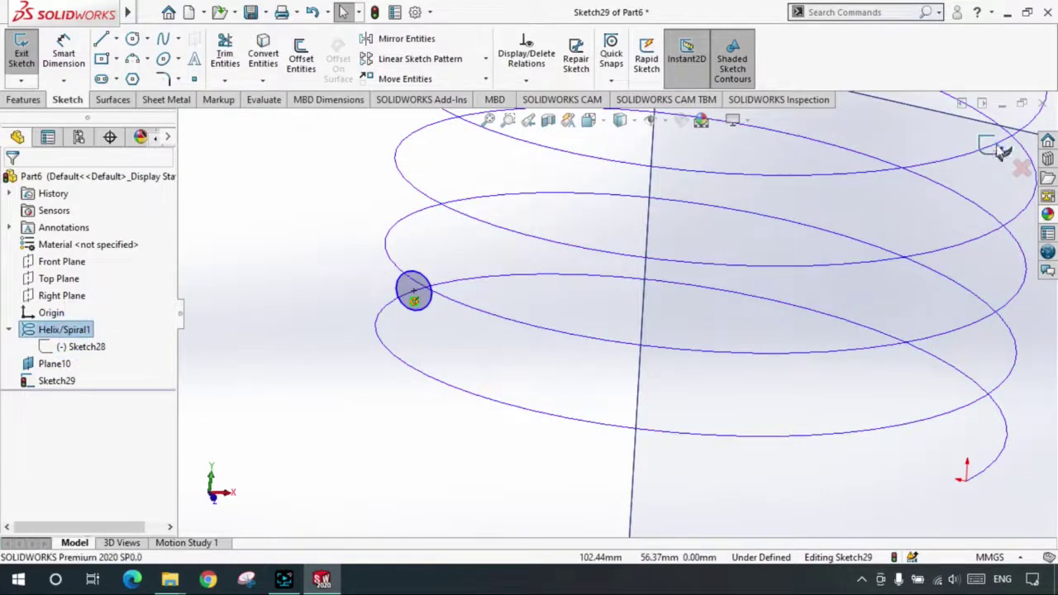
left_click(1002, 151)
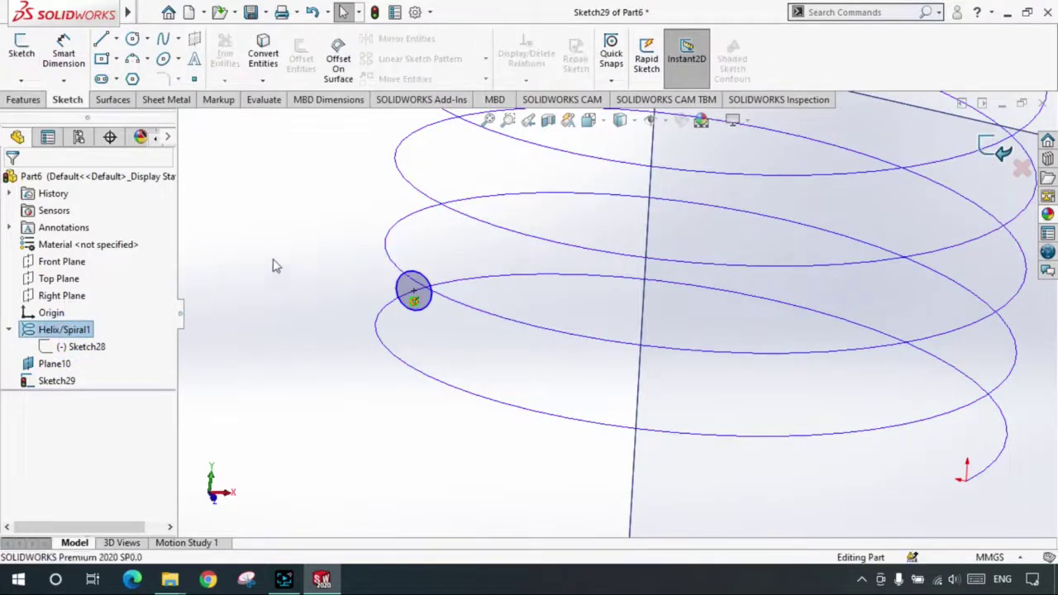
- Edit Helix/Spiral1 to change its start angle from 45° to 0°, then view the whole helix
right_click(66, 329)
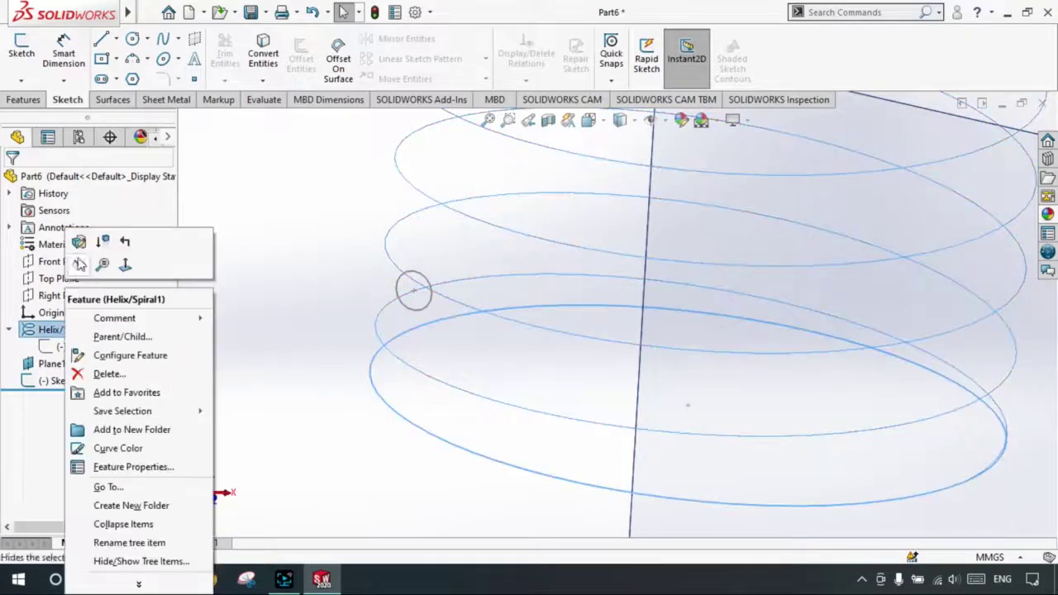
left_click(79, 264)
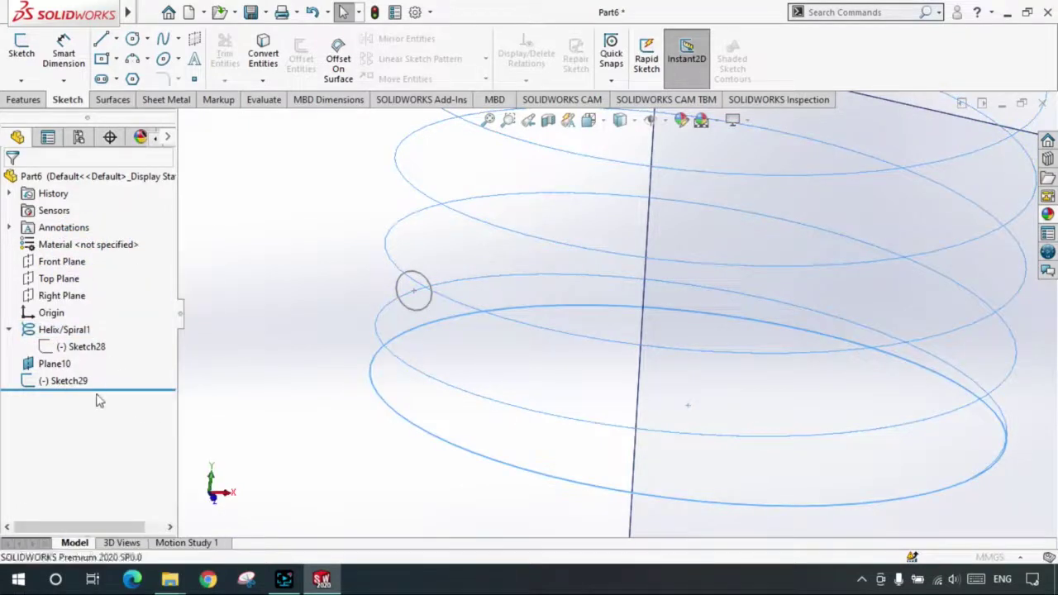
left_click(116, 473)
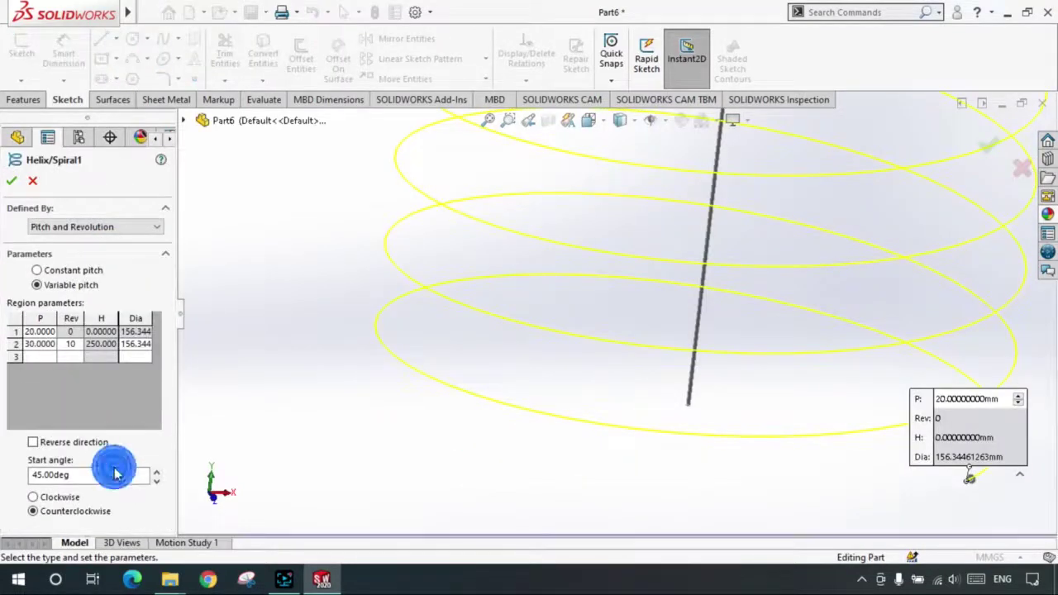
left_click(105, 477)
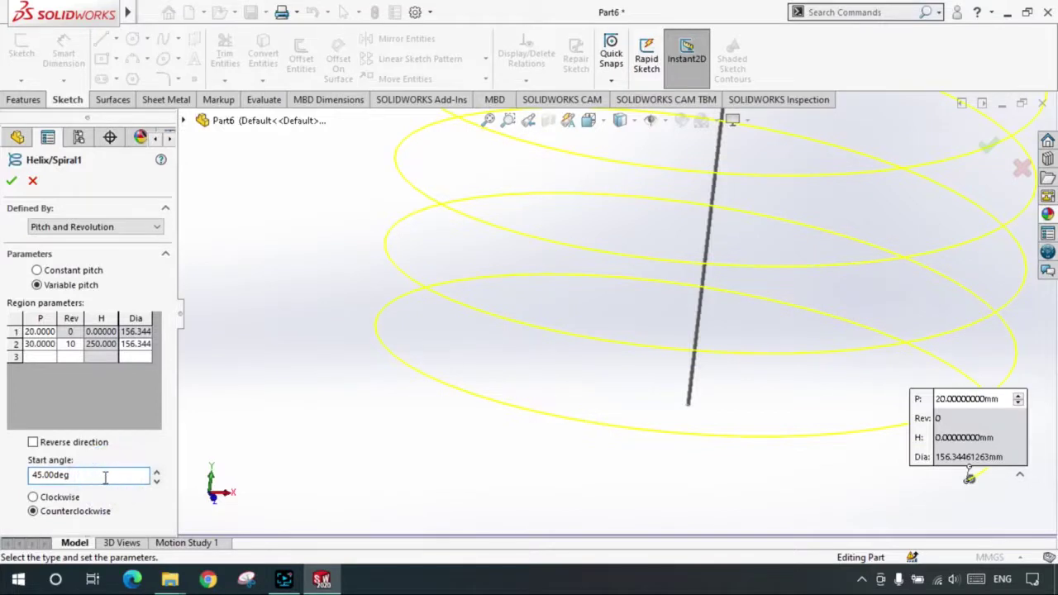
double_click(105, 477)
type("0")
key("Return")
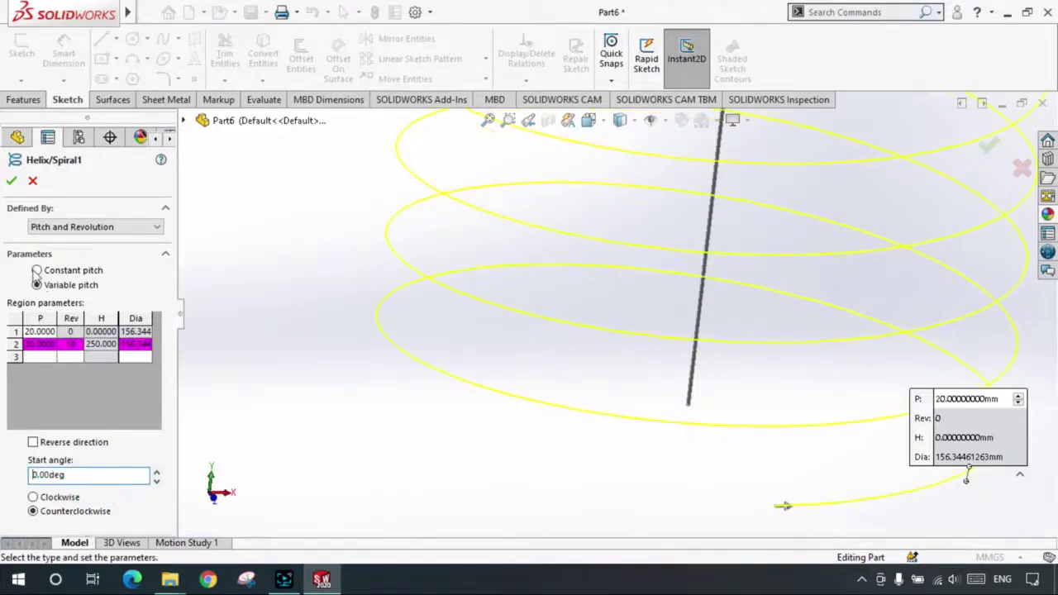
left_click(12, 181)
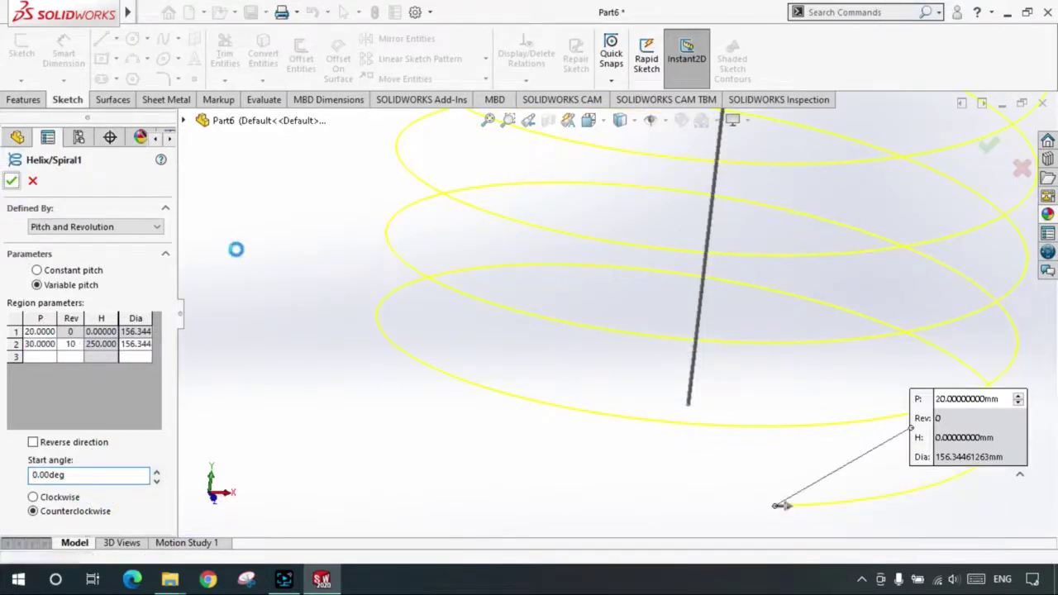
mouse_move(236, 248)
middle_mouse_down()
mouse_move(684, 374)
mouse_move(694, 400)
mouse_move(503, 265)
mouse_move(573, 300)
middle_mouse_up()
scroll(542, 277, "down", 3)
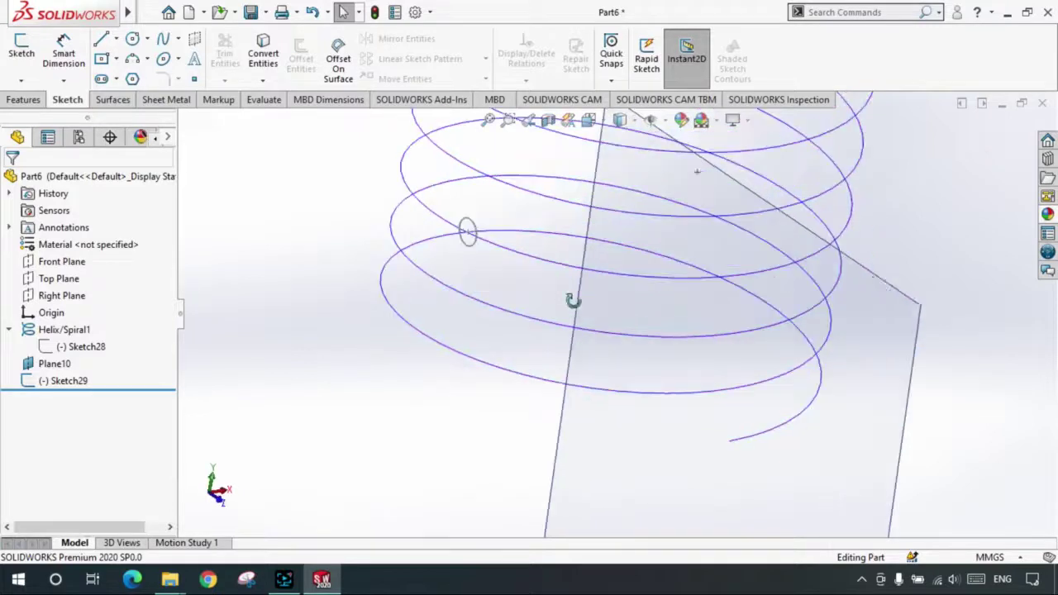
- Create Sweep2, a Swept Boss/Base with the Sketch29 circle as profile and Helix/Spiral1 as path
mouse_move(466, 229)
middle_mouse_down()
mouse_move(484, 237)
mouse_move(444, 200)
middle_mouse_up()
left_click(21, 100)
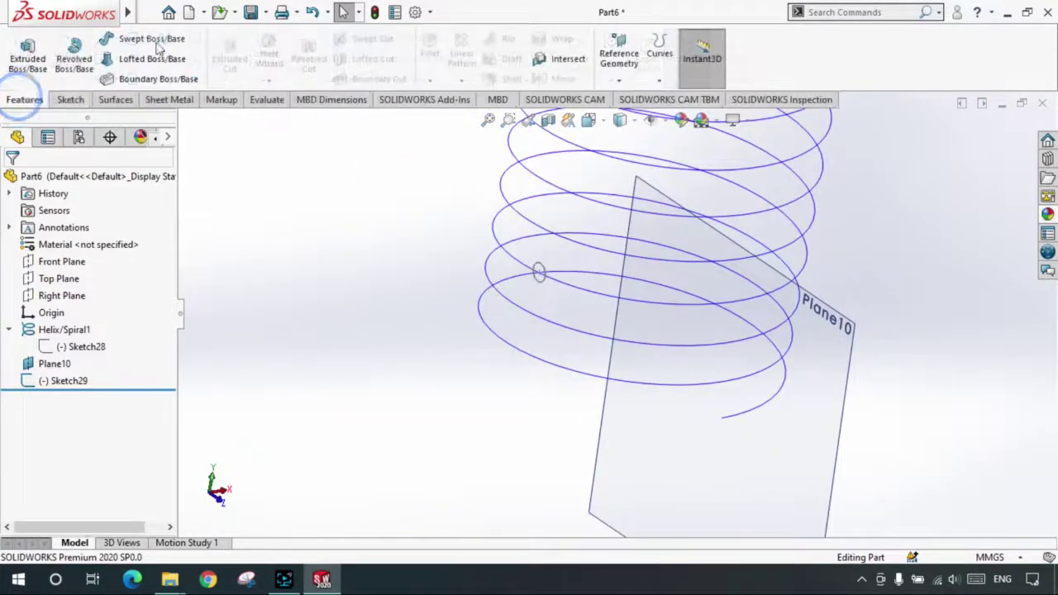
left_click(160, 45)
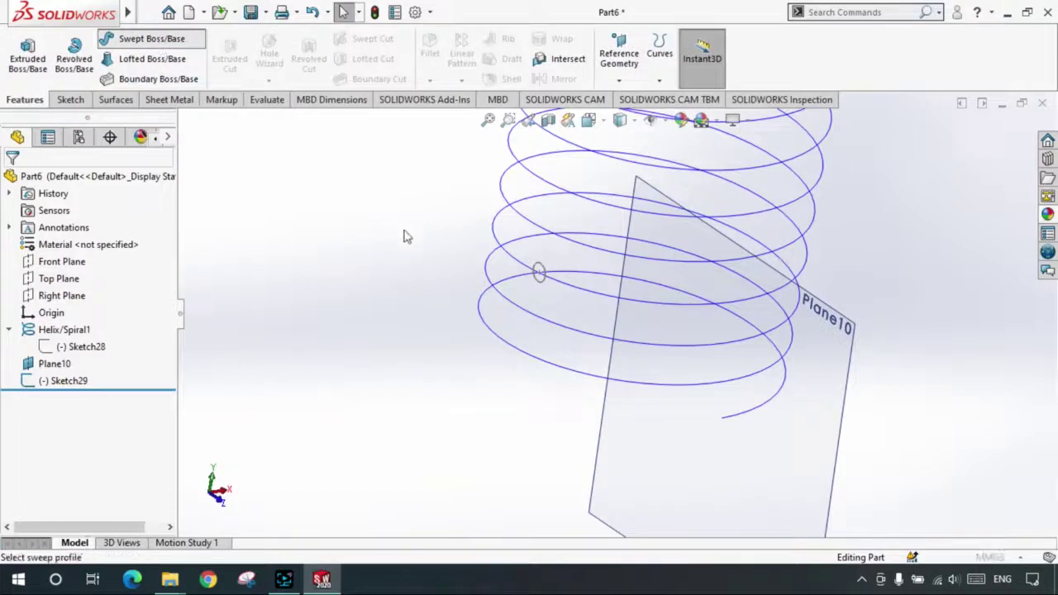
scroll(567, 285, "down", 1)
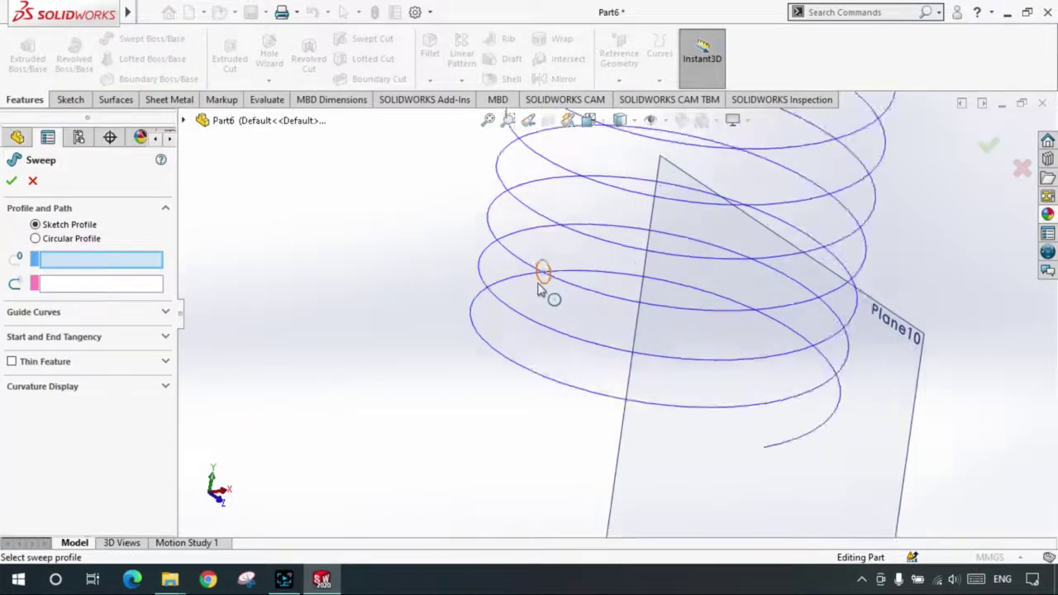
scroll(567, 285, "down", 1)
left_click(553, 272)
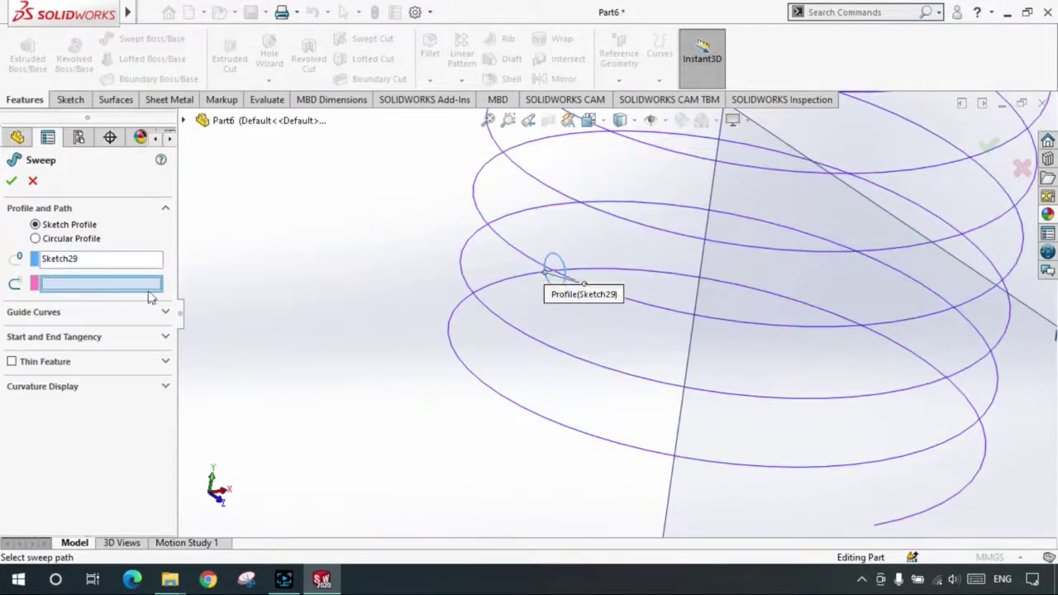
left_click(475, 381)
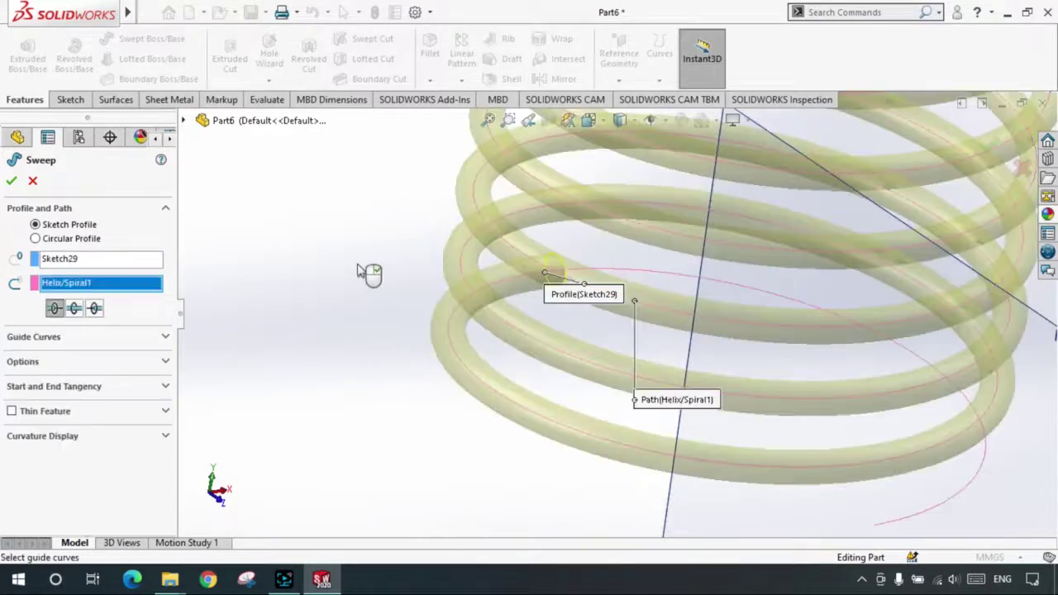
mouse_move(402, 265)
middle_mouse_down()
mouse_move(434, 256)
mouse_move(476, 270)
middle_mouse_up()
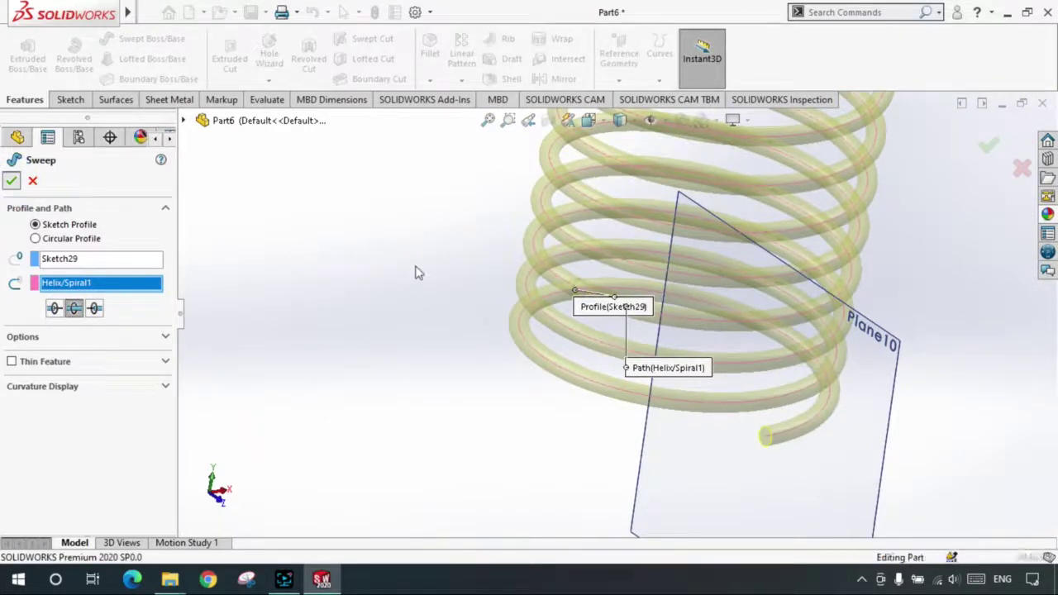
key("Return")
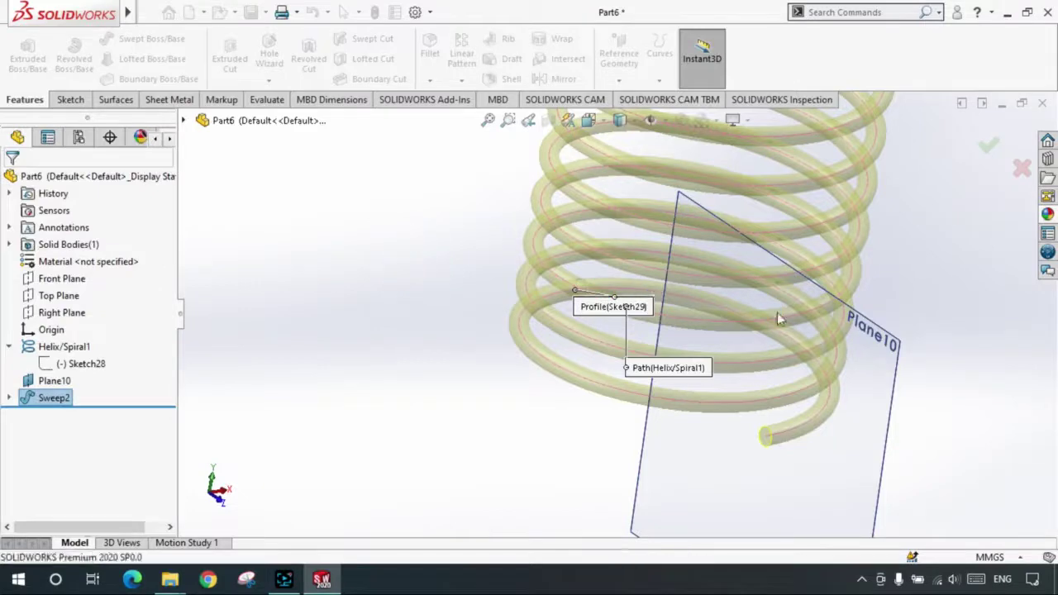
- Expand Sweep2 and open its profile sketch Sketch29 for editing
middle_click_drag(383, 263, 645, 279)
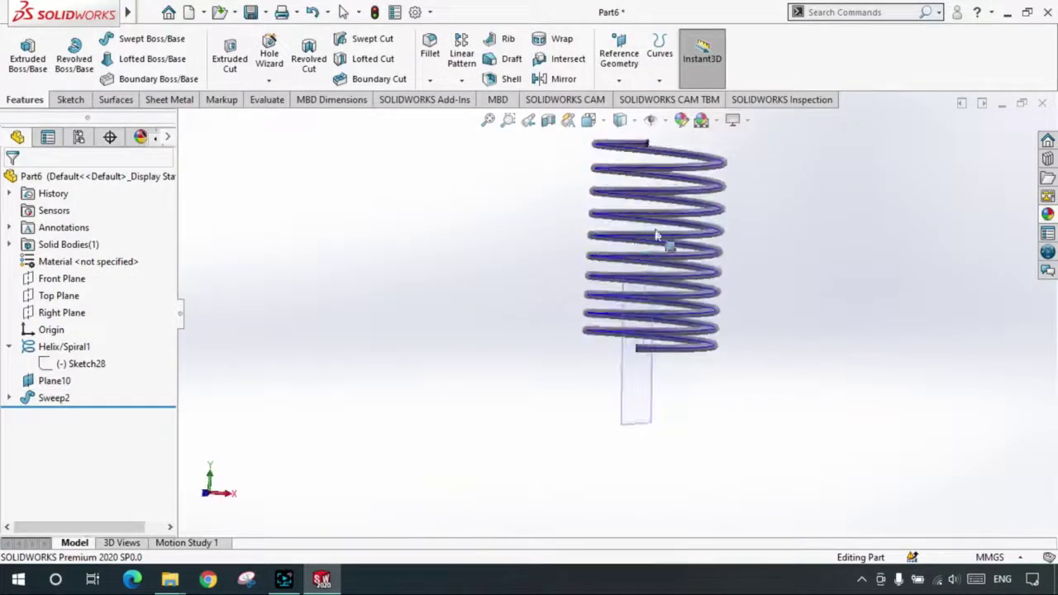
middle_click_drag(645, 280, 740, 310)
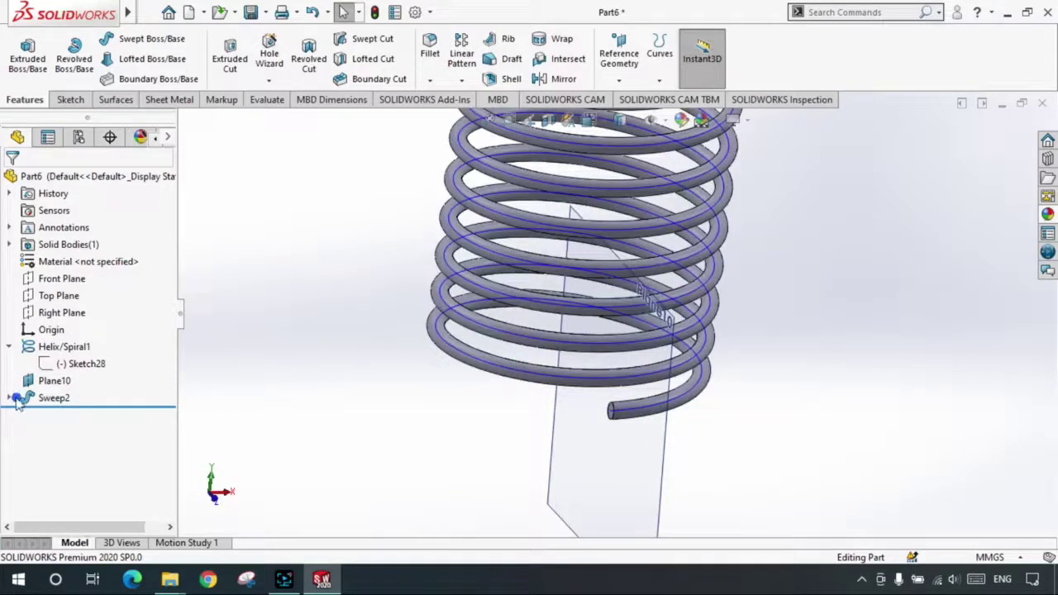
left_click(10, 398)
left_click(81, 415)
left_click(88, 370)
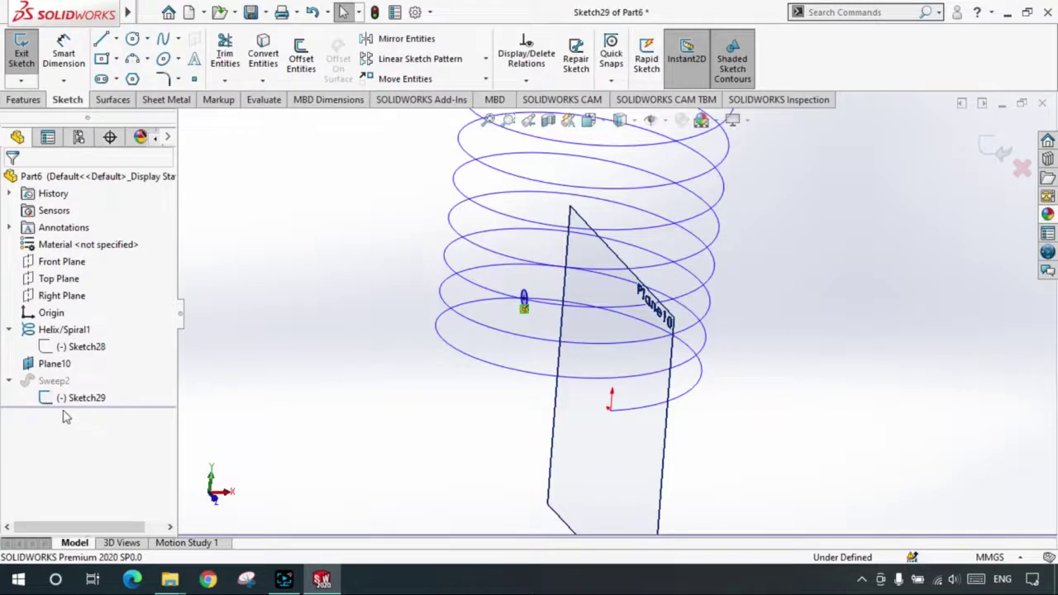
- Change the profile circle's radius to 10 mm and exit the sketch to rebuild the coil
scroll(533, 298, "down", 3)
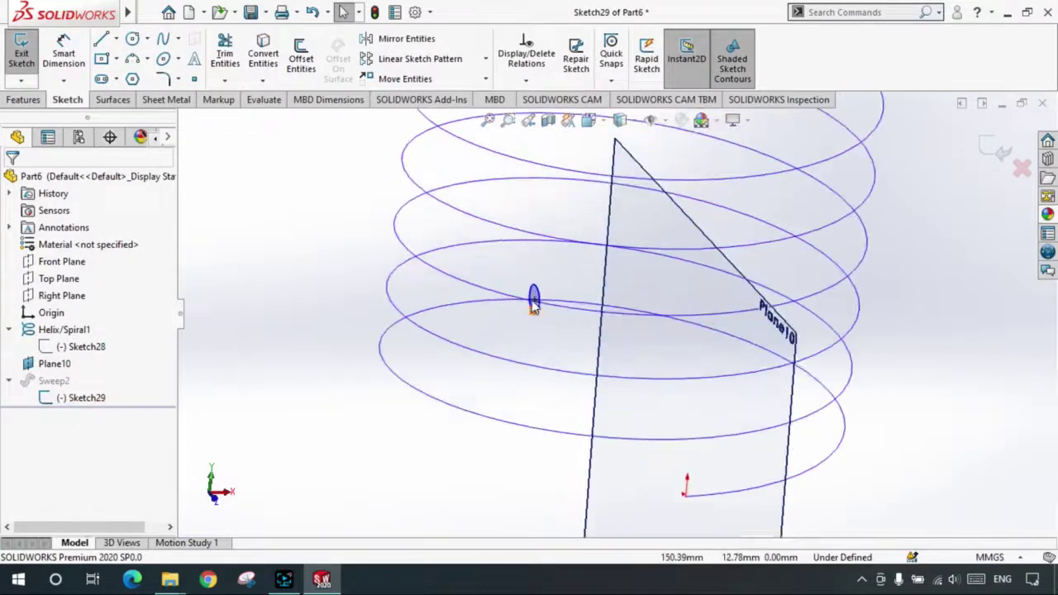
left_click(534, 299)
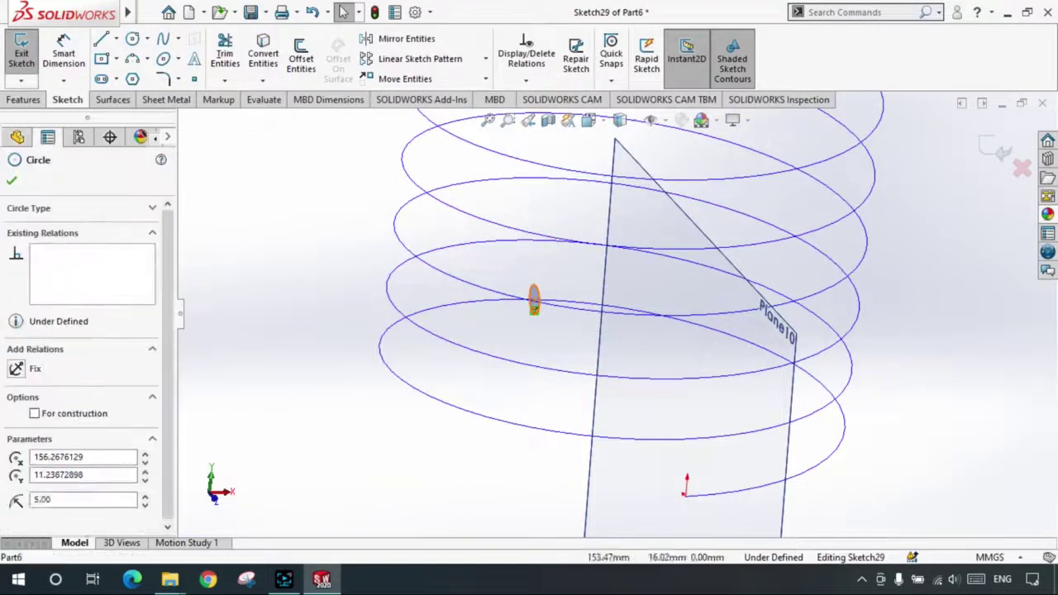
left_click(70, 473)
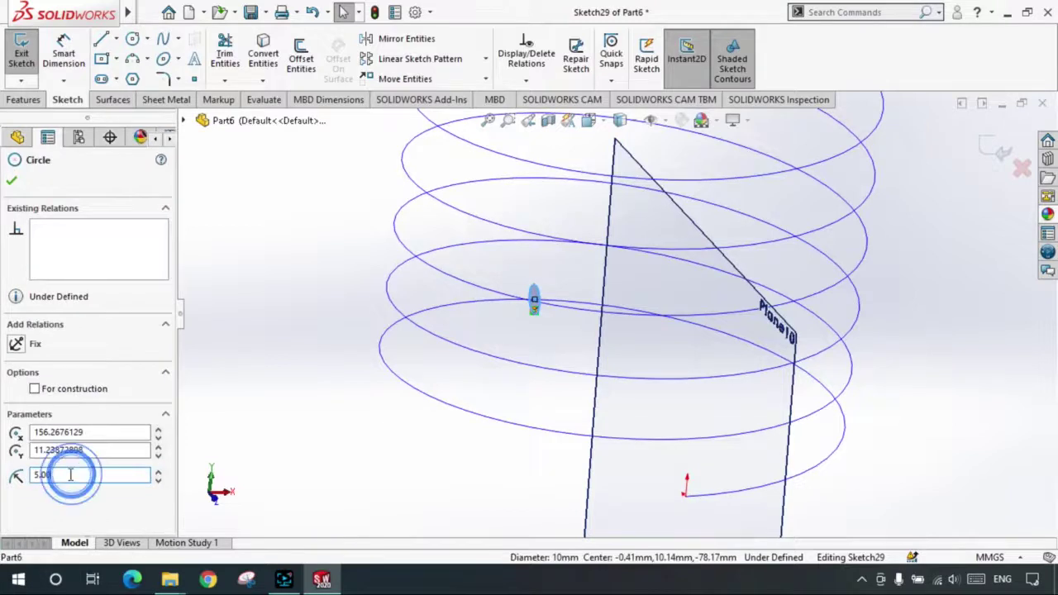
double_click(70, 474)
type("10")
key("Return")
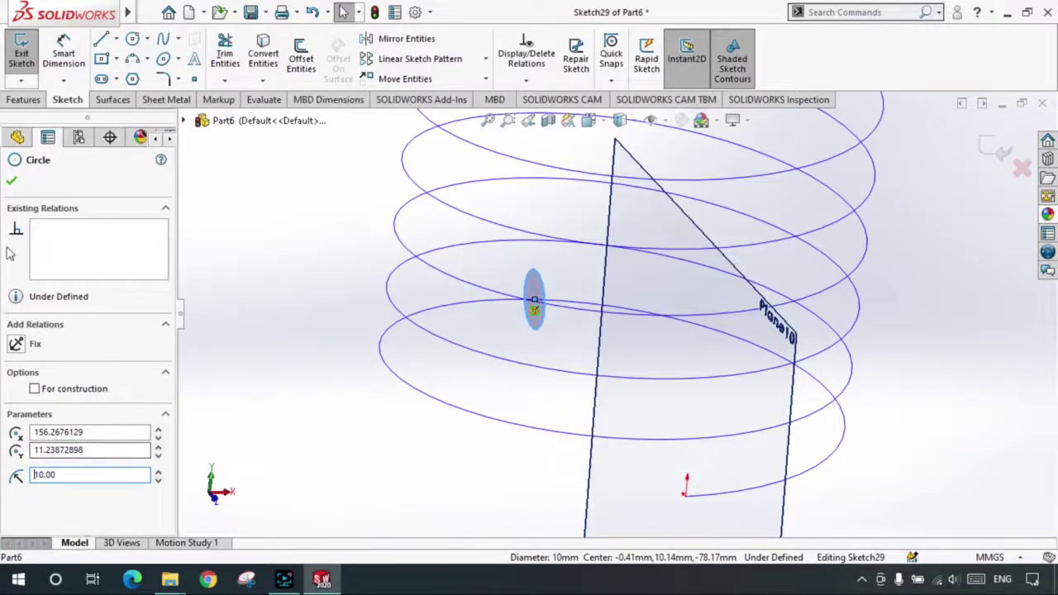
left_click(12, 182)
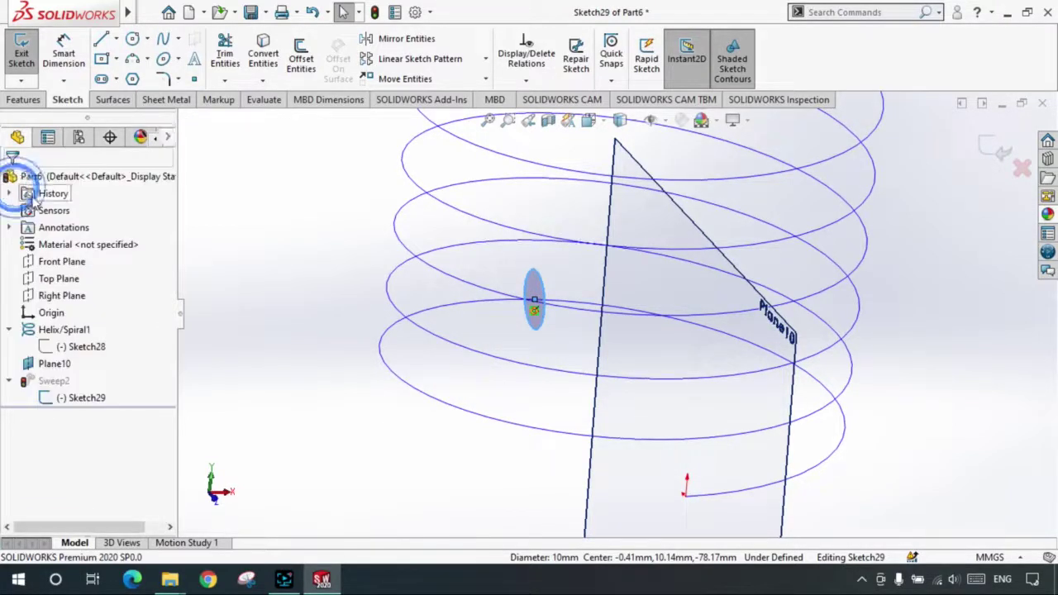
left_click(998, 144)
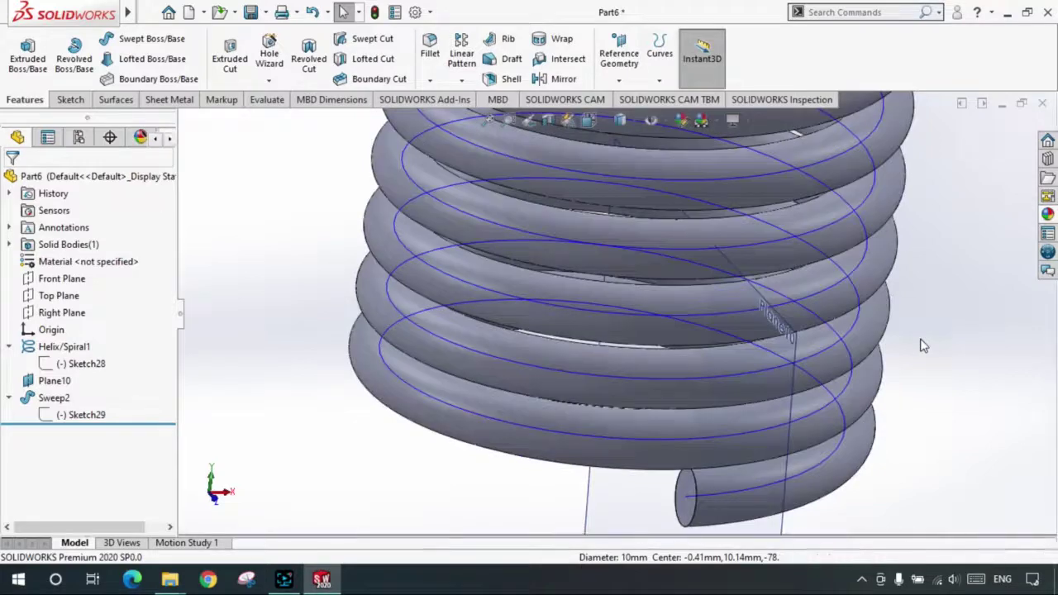
- Orbit and zoom to view the thick spring side-on and tilted
scroll(949, 379, "up", 5)
mouse_move(749, 338)
middle_mouse_down()
mouse_move(737, 276)
mouse_move(686, 331)
middle_mouse_up()
scroll(685, 337, "down", 4)
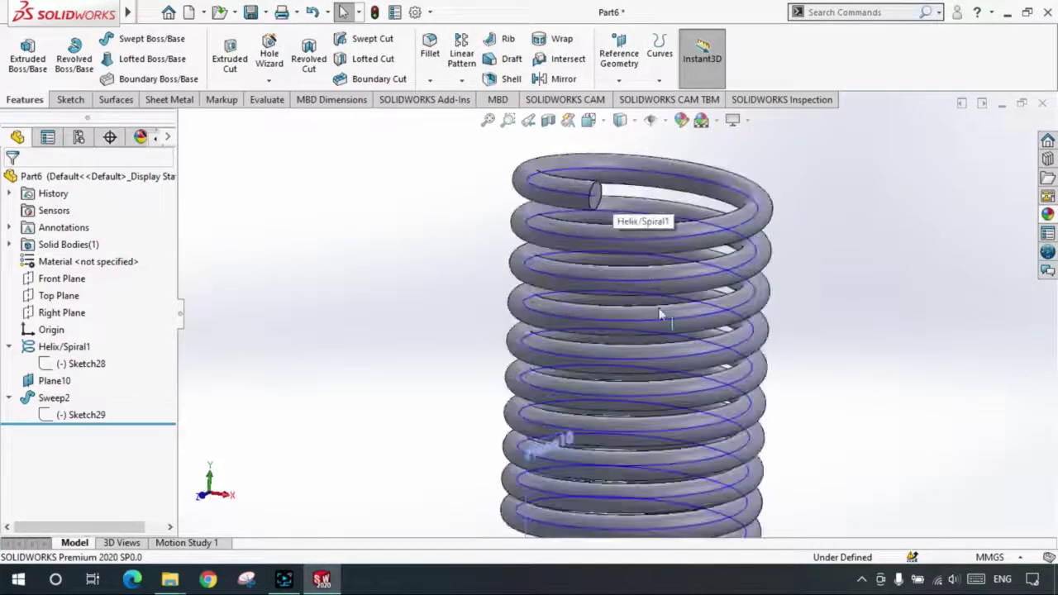
scroll(685, 337, "up", 3)
mouse_move(684, 337)
middle_mouse_down()
mouse_move(612, 295)
mouse_move(633, 311)
middle_mouse_up()
- Inspect Helix/Spiral1 and Plane10 in the tree, leaving only the solid coil shown
left_click(66, 347)
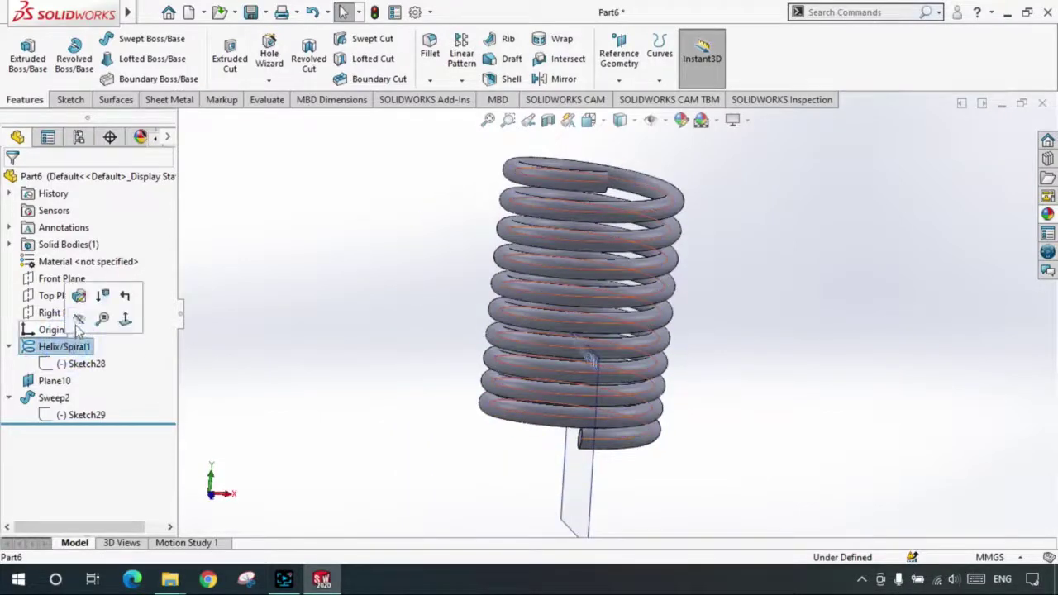
left_click(76, 323)
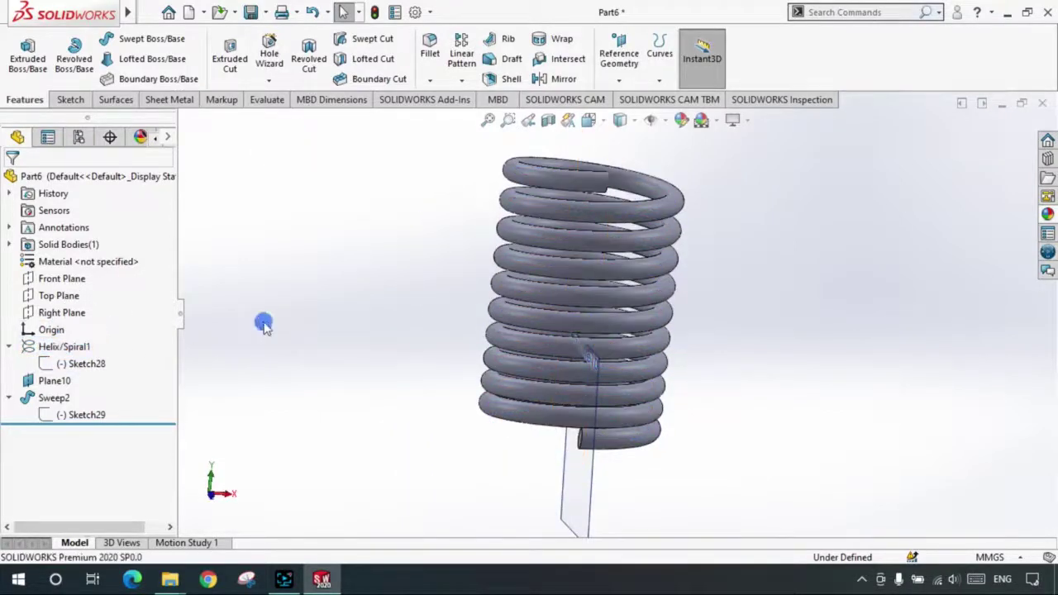
left_click(52, 381)
left_click(83, 364)
left_click(323, 372)
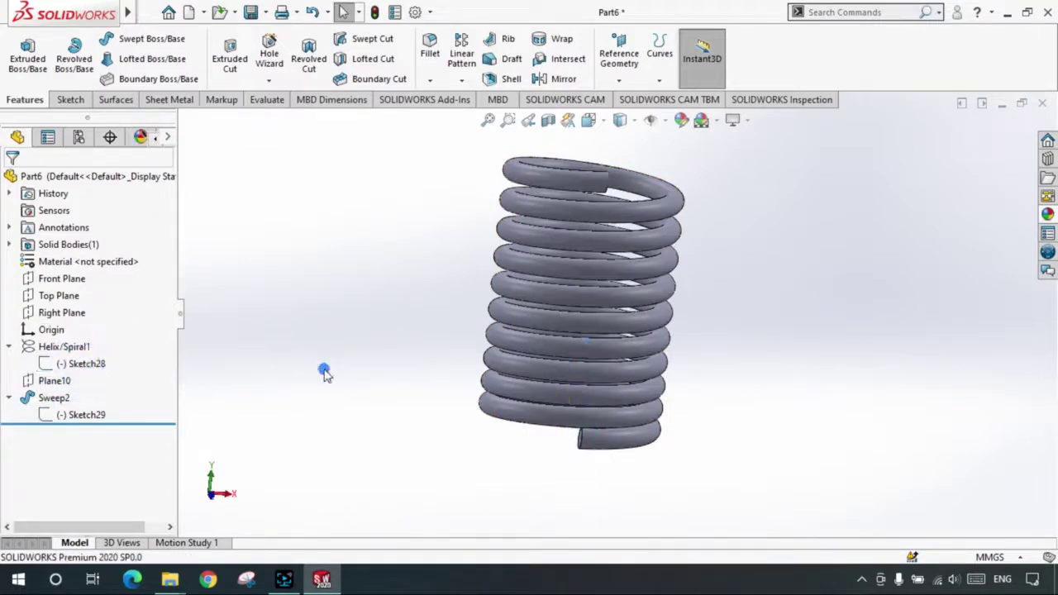
- Orbit to a tilted top-down angle and zoom in and out on the coil
mouse_move(687, 323)
middle_mouse_down()
mouse_move(762, 371)
mouse_move(708, 345)
middle_mouse_up()
scroll(708, 345, "down", 2)
scroll(491, 252, "up", 2)
scroll(488, 241, "down", 2)
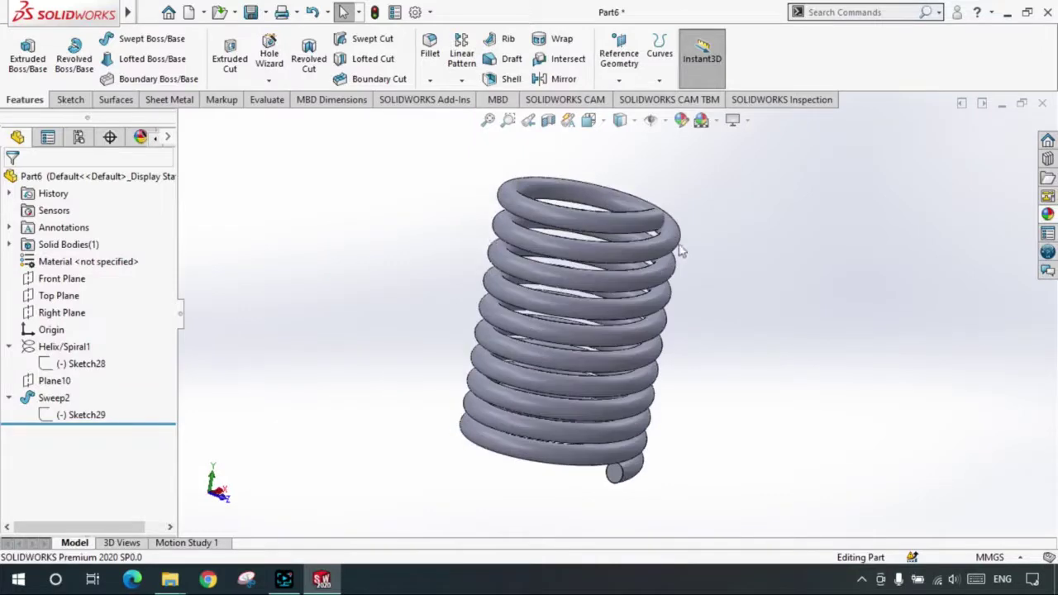
scroll(676, 250, "down", 2)
scroll(634, 449, "up", 2)
scroll(612, 463, "down", 3)
scroll(606, 467, "down", 2)
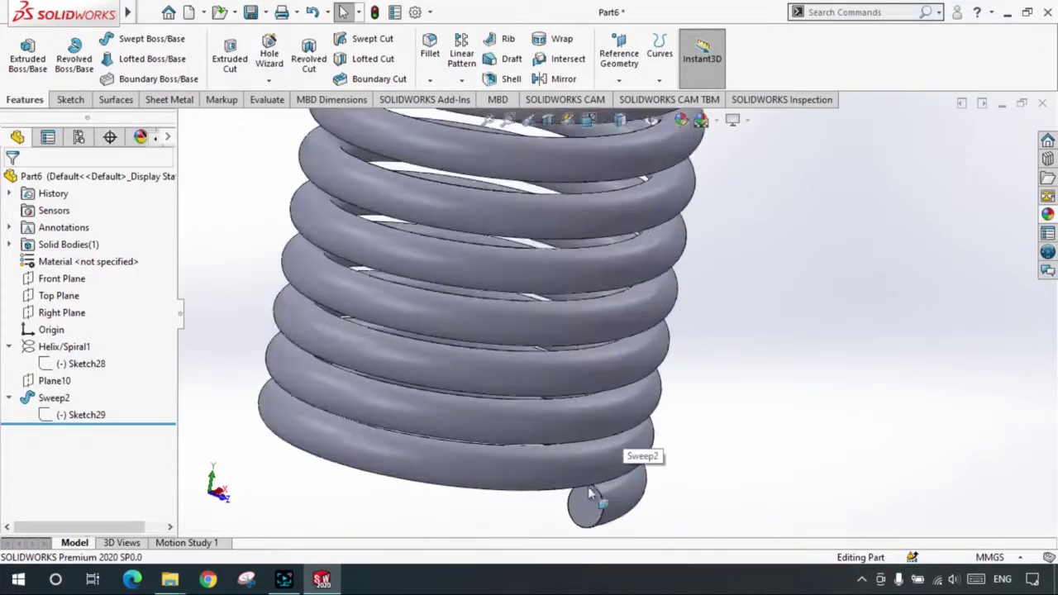
scroll(570, 463, "up", 3)
scroll(541, 355, "up", 3)
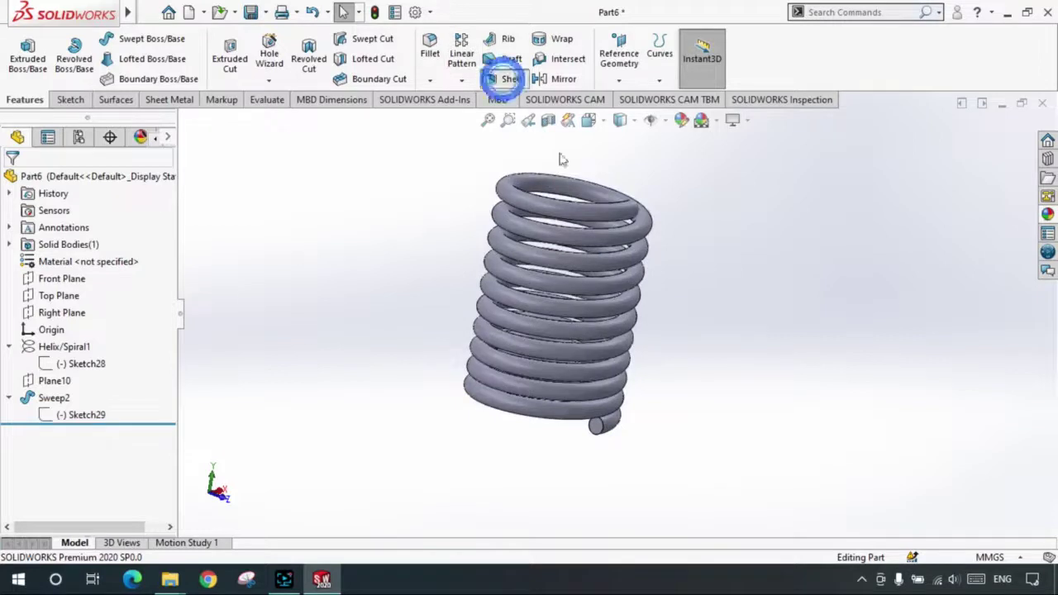
- Shell the coil, choosing its end face to remove and a 1 mm wall thickness
left_click(505, 79)
scroll(589, 425, "down", 2)
left_click(583, 410)
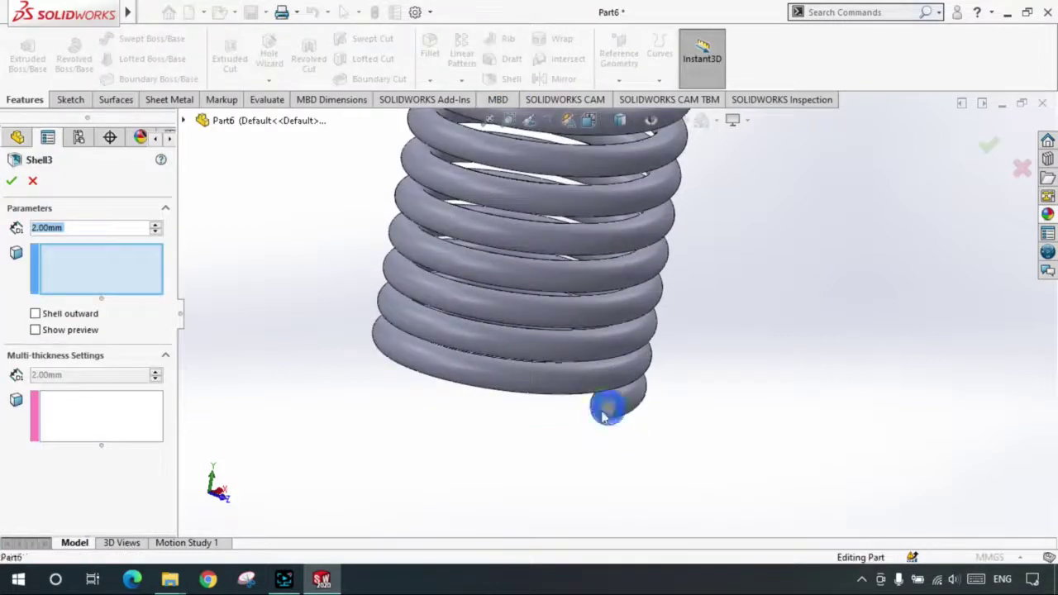
left_click(34, 330)
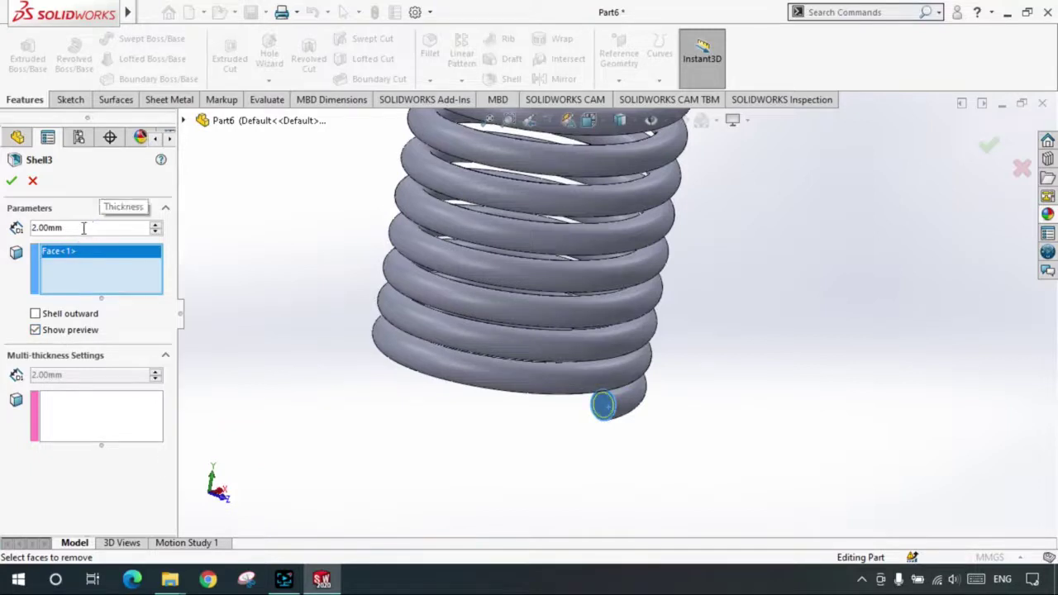
double_click(86, 227)
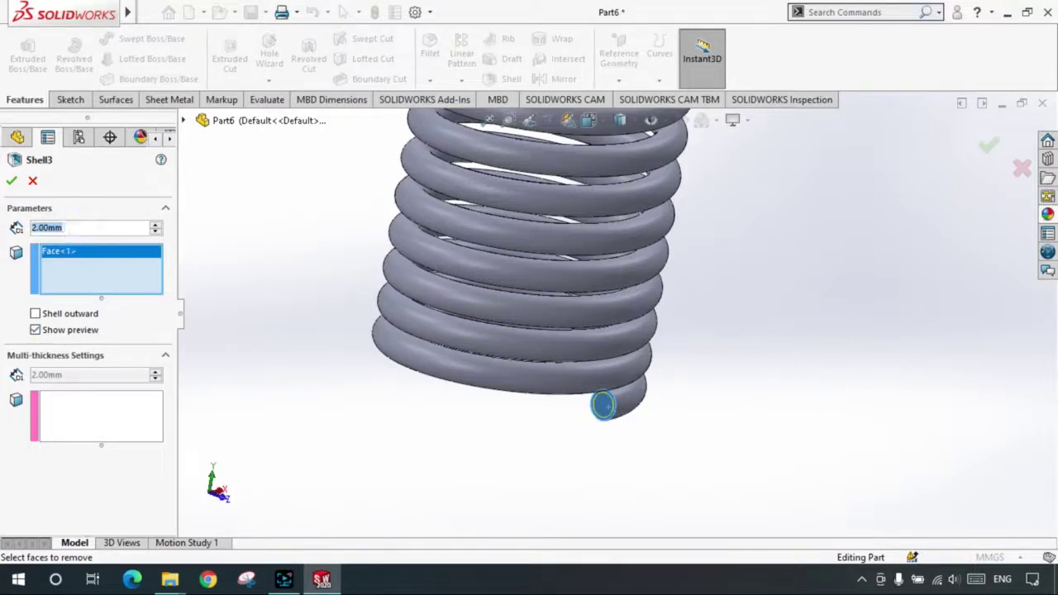
type("1")
key("Tab")
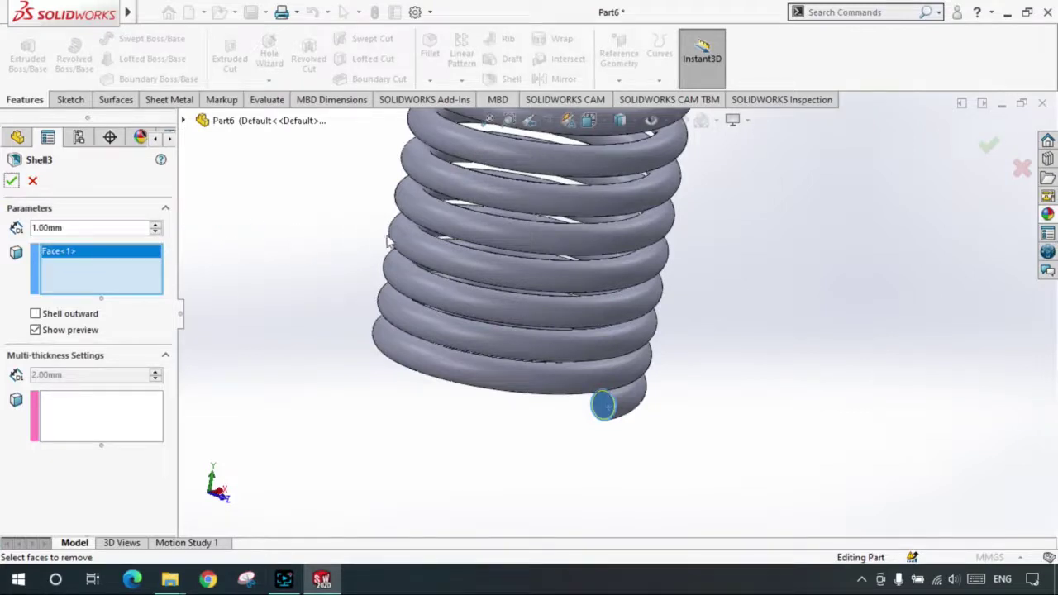
- Check the shell preview from a steeper angle and apply it as Shell3
scroll(606, 231, "up", 3)
scroll(606, 232, "up", 2)
middle_click_drag(606, 231, 520, 265)
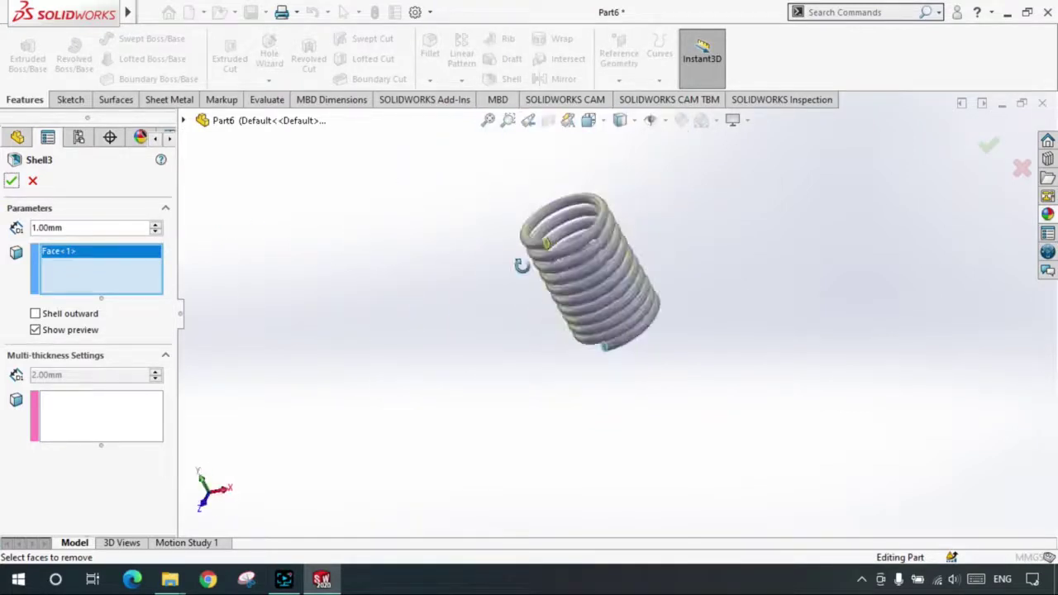
scroll(626, 248, "down", 2)
scroll(543, 248, "down", 3)
scroll(558, 258, "down", 1)
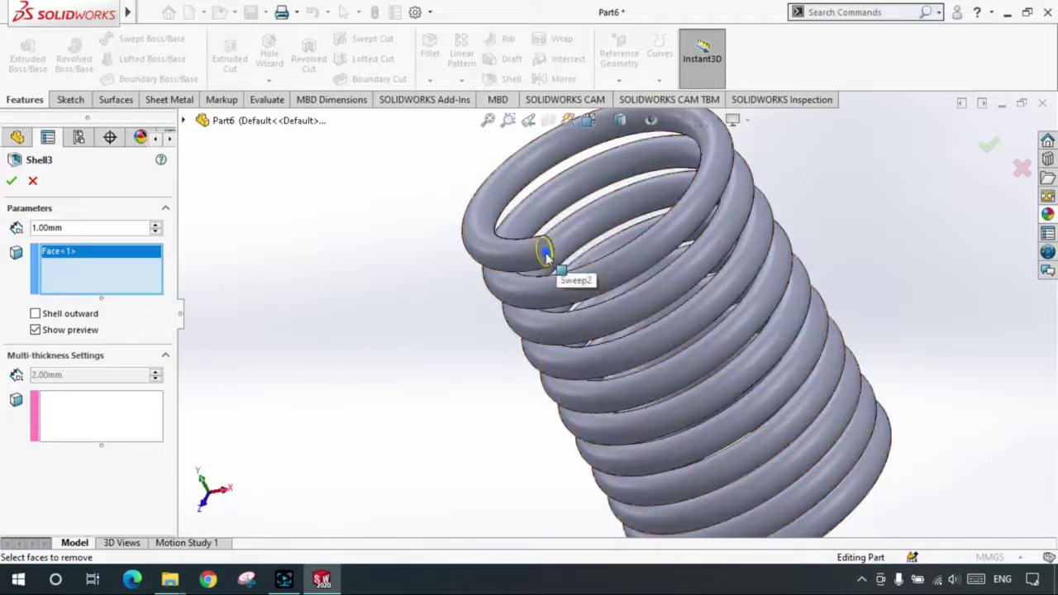
left_click(12, 182)
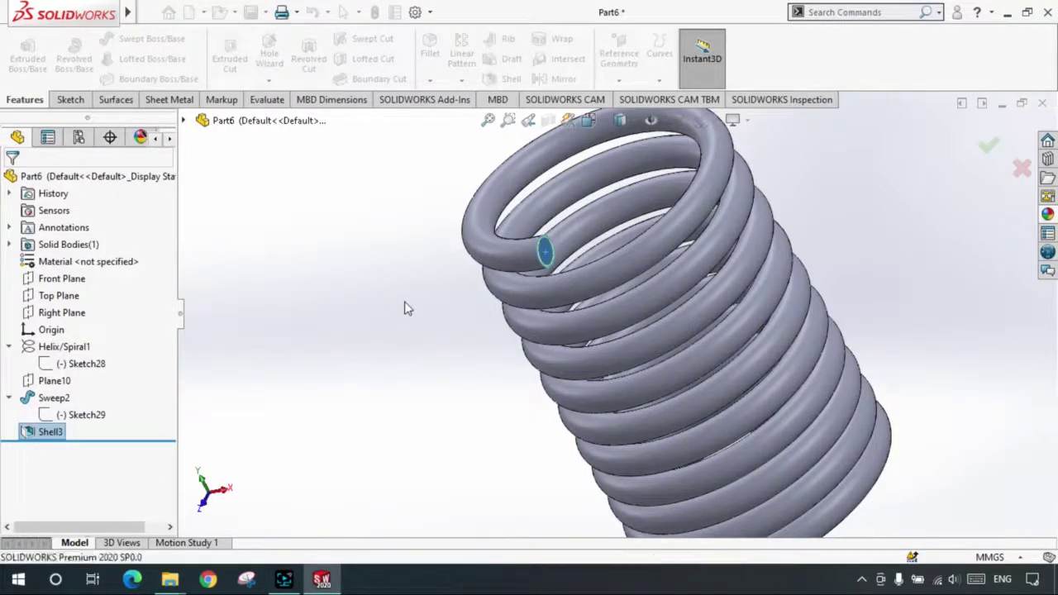
- Fit the spring in view and switch repeatedly between the Features and Surfaces tabs
key("f")
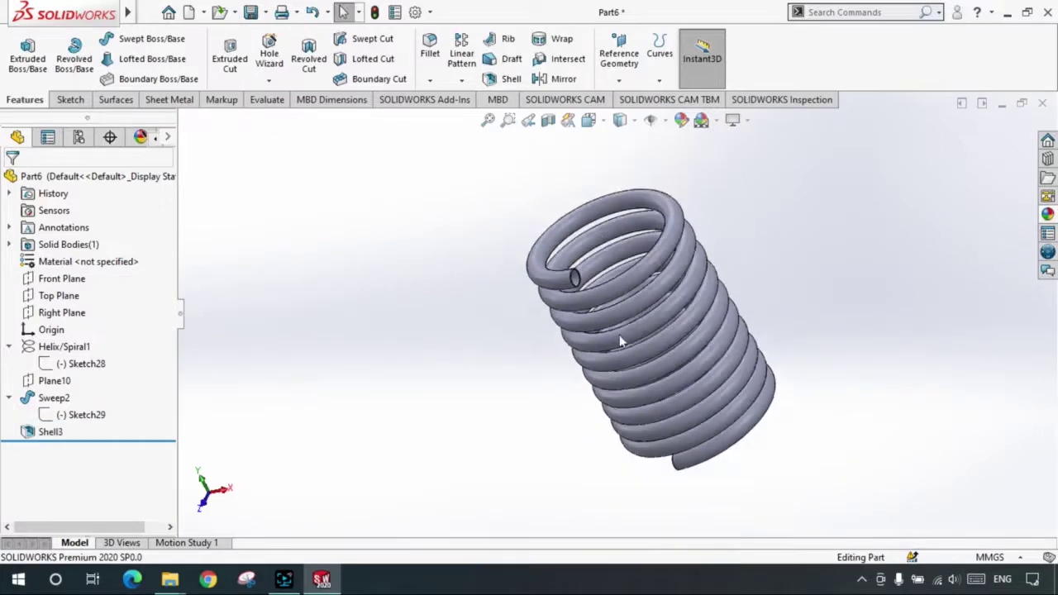
mouse_move(619, 335)
middle_mouse_down()
mouse_move(686, 325)
mouse_move(626, 299)
middle_mouse_up()
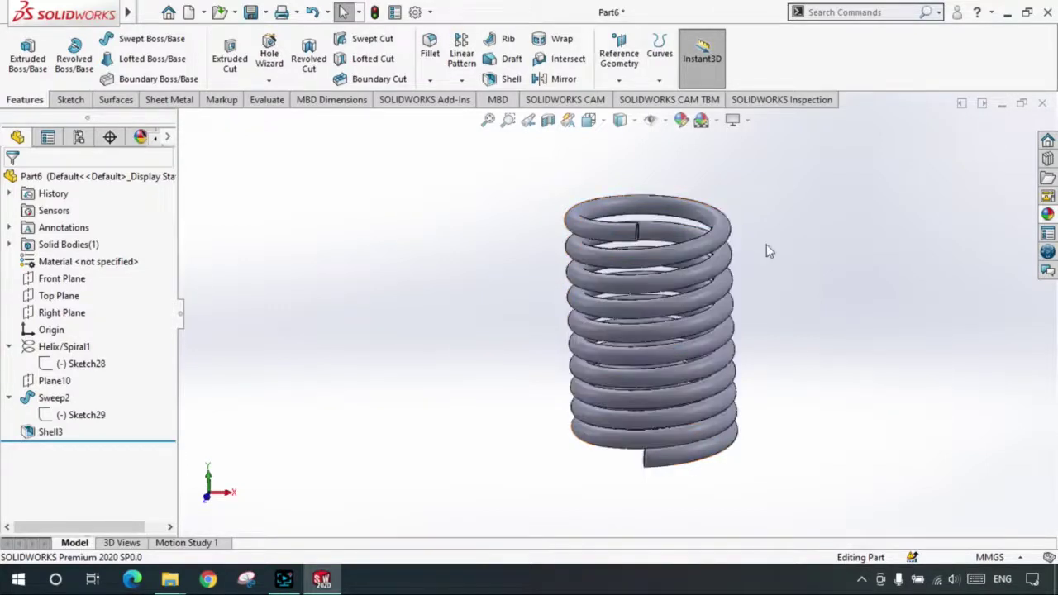
scroll(766, 247, "down", 2)
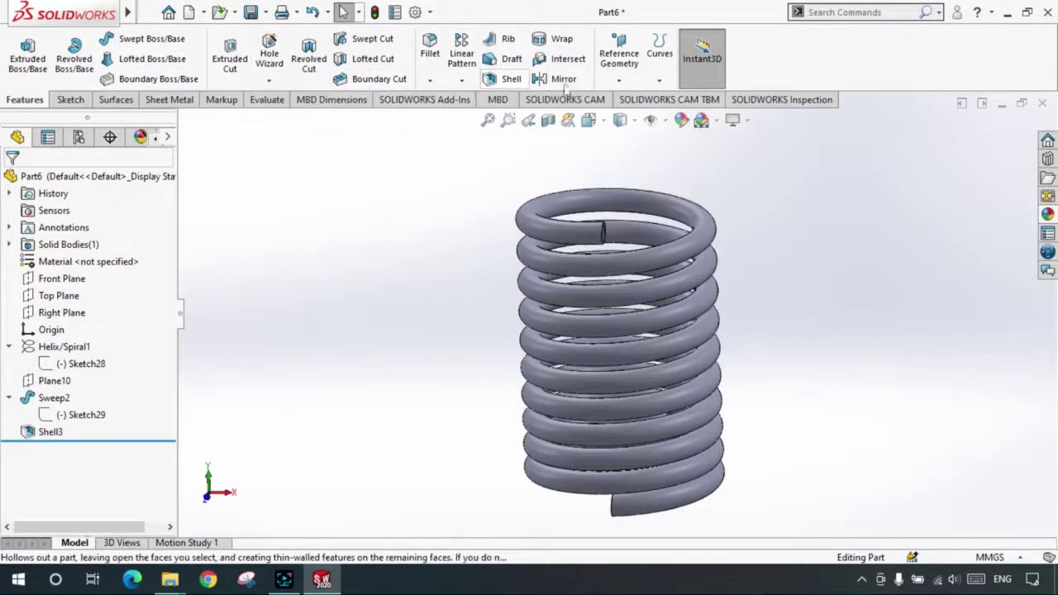
left_click(115, 100)
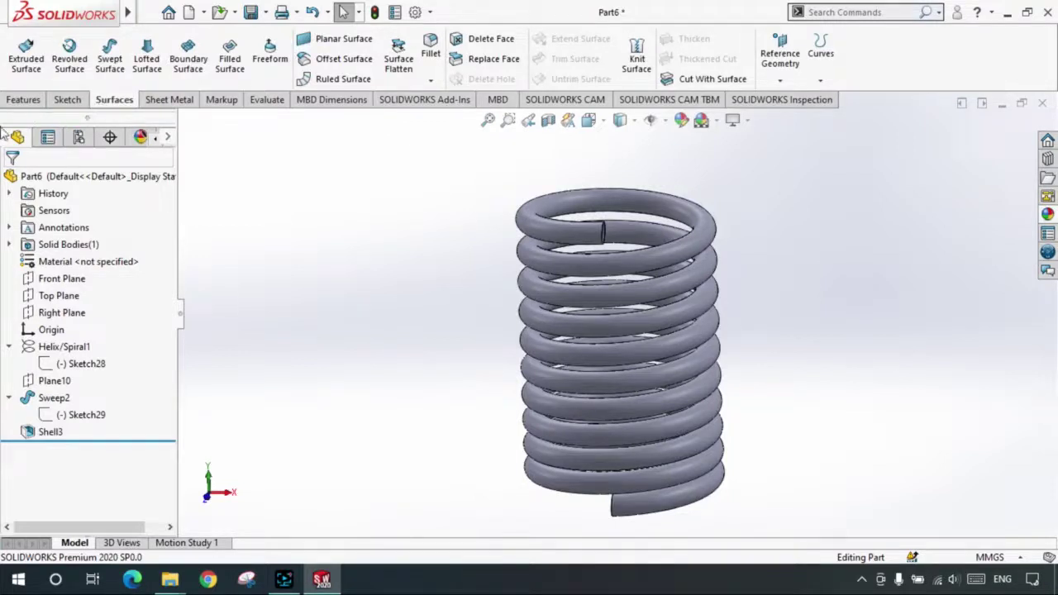
left_click(22, 100)
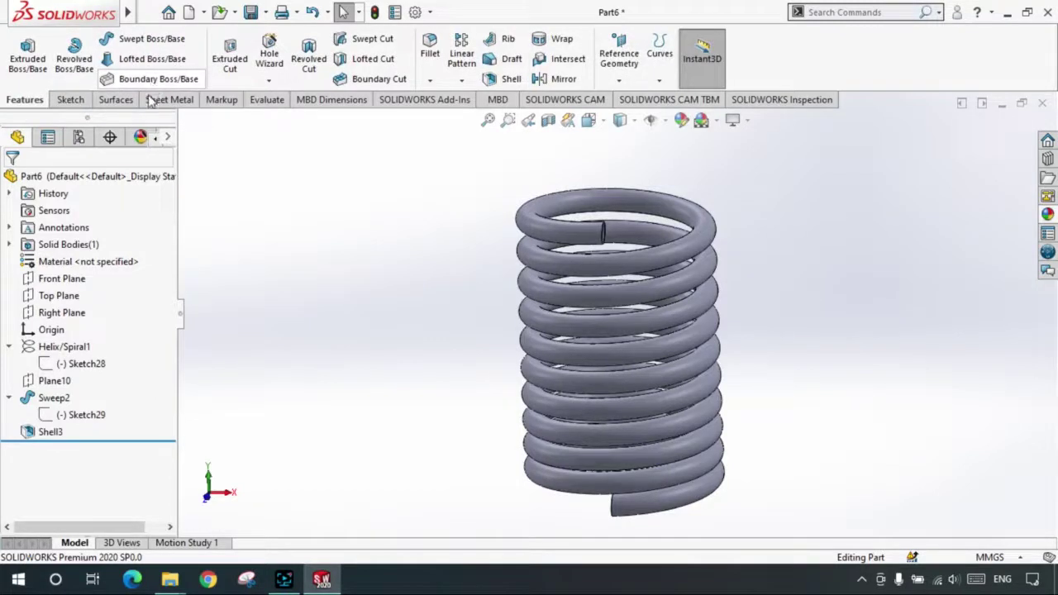
left_click(116, 100)
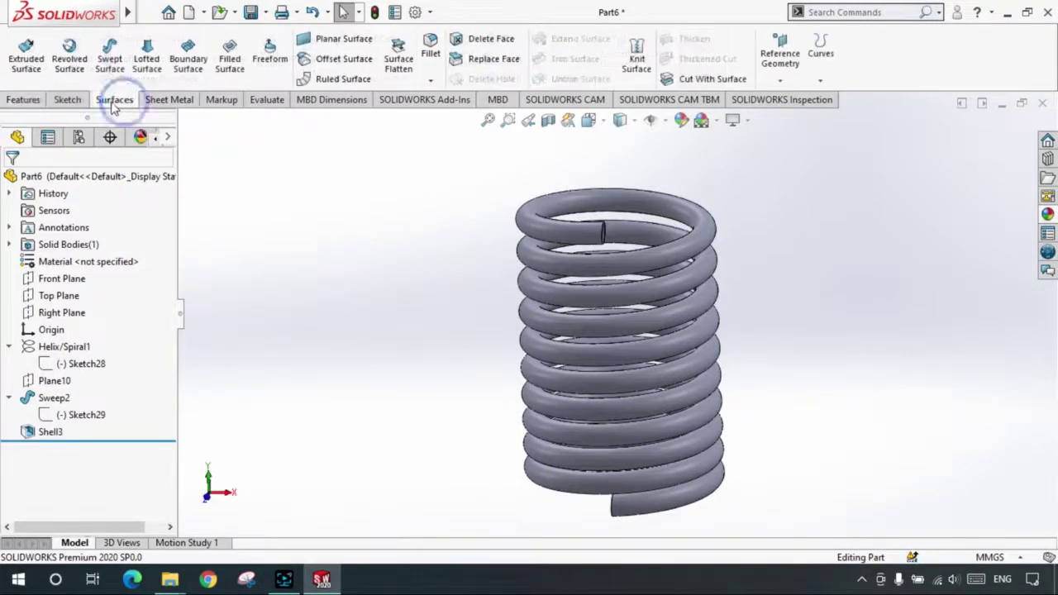
left_click(25, 100)
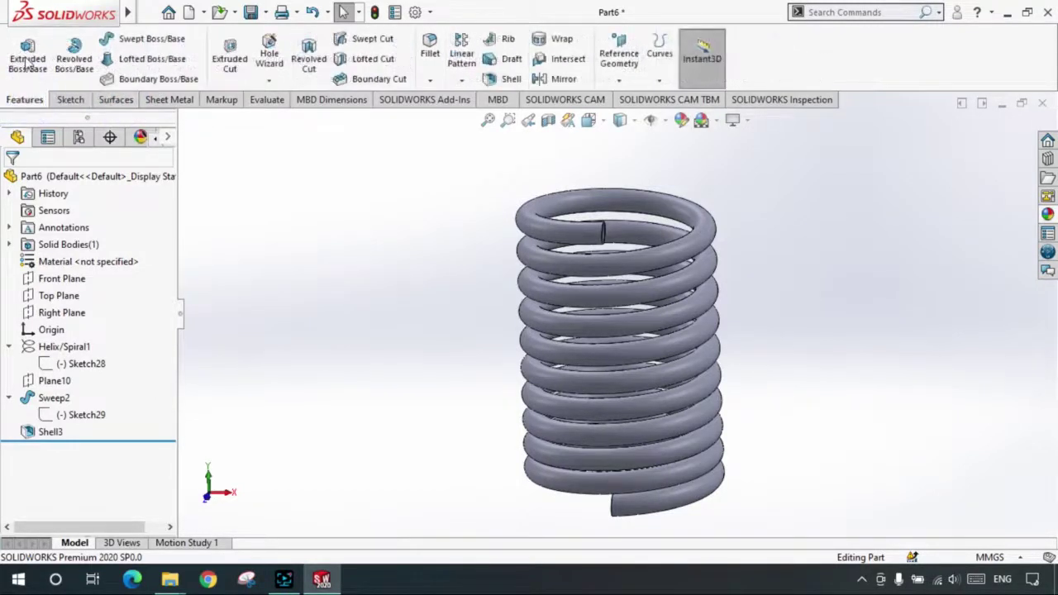
left_click(115, 100)
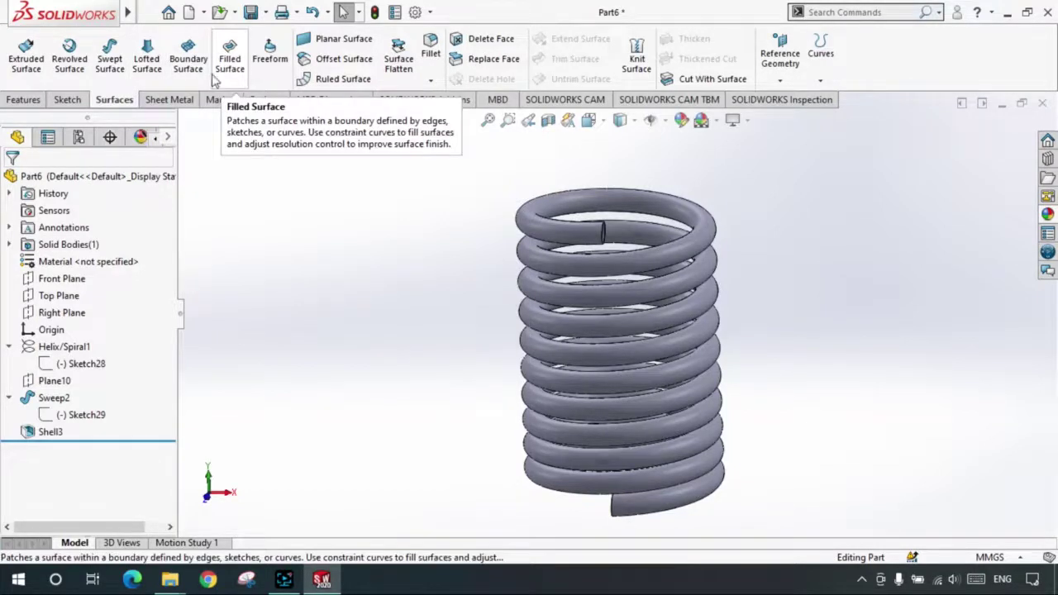
left_click(23, 99)
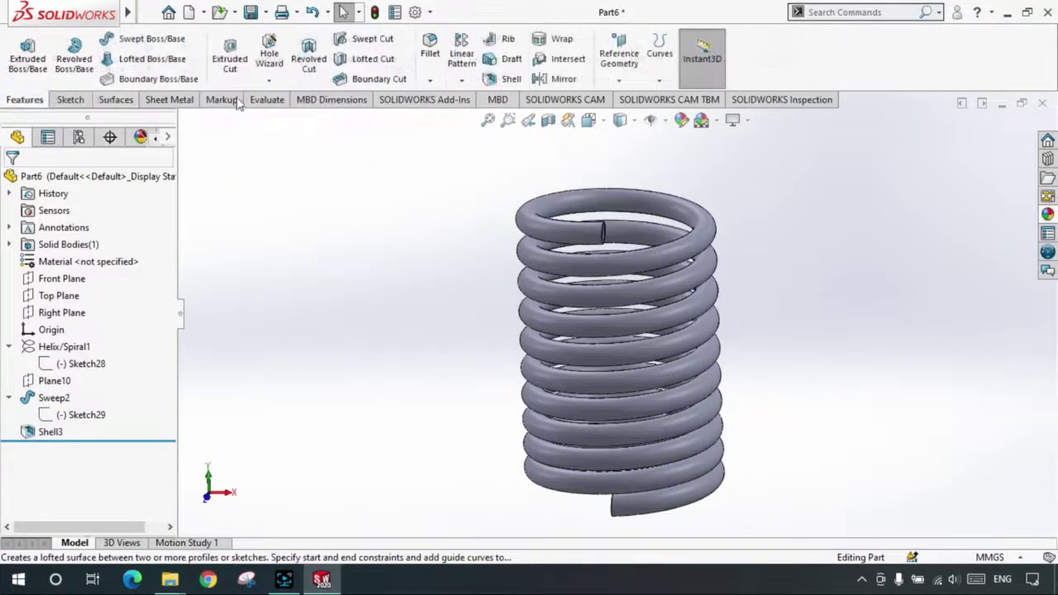
left_click(116, 99)
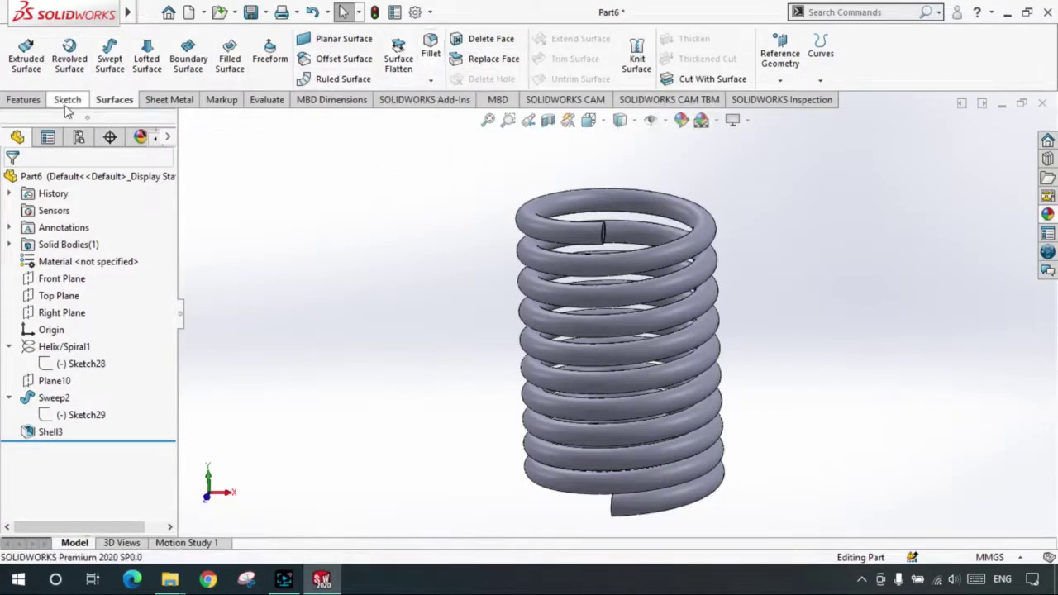
left_click(24, 99)
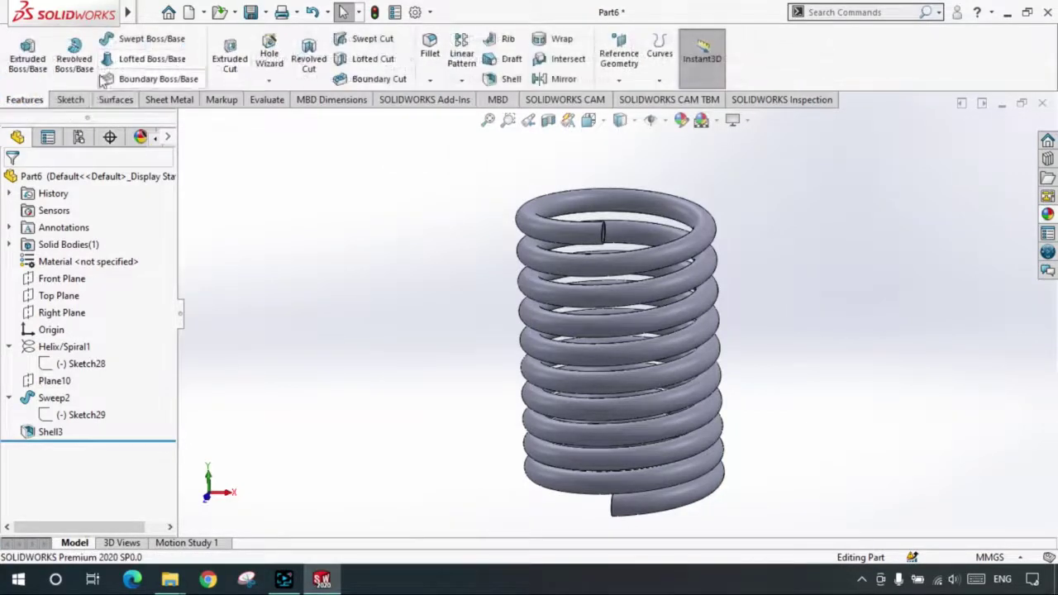
left_click(115, 99)
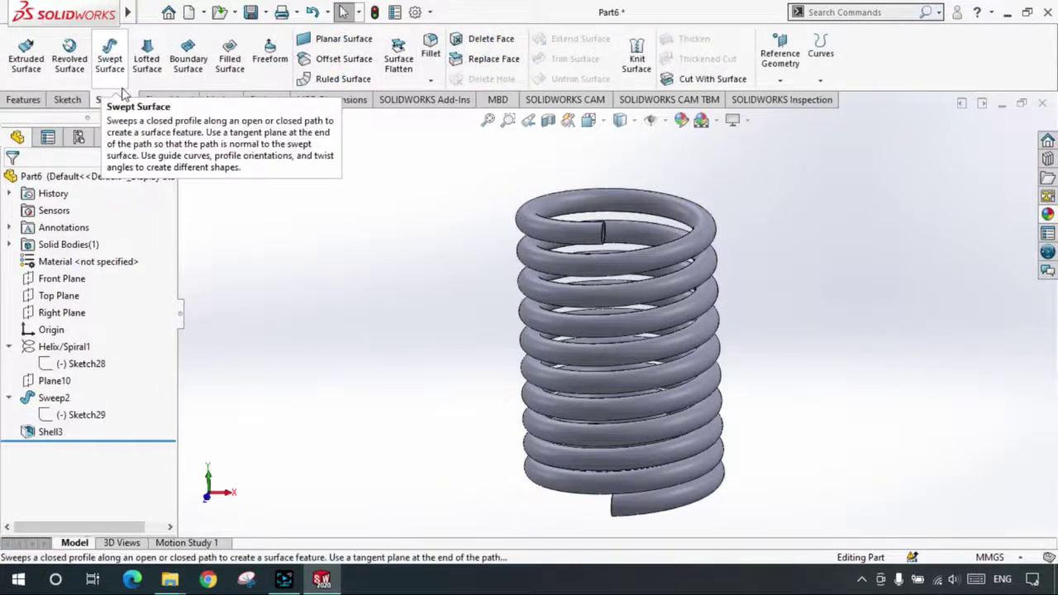
left_click(21, 99)
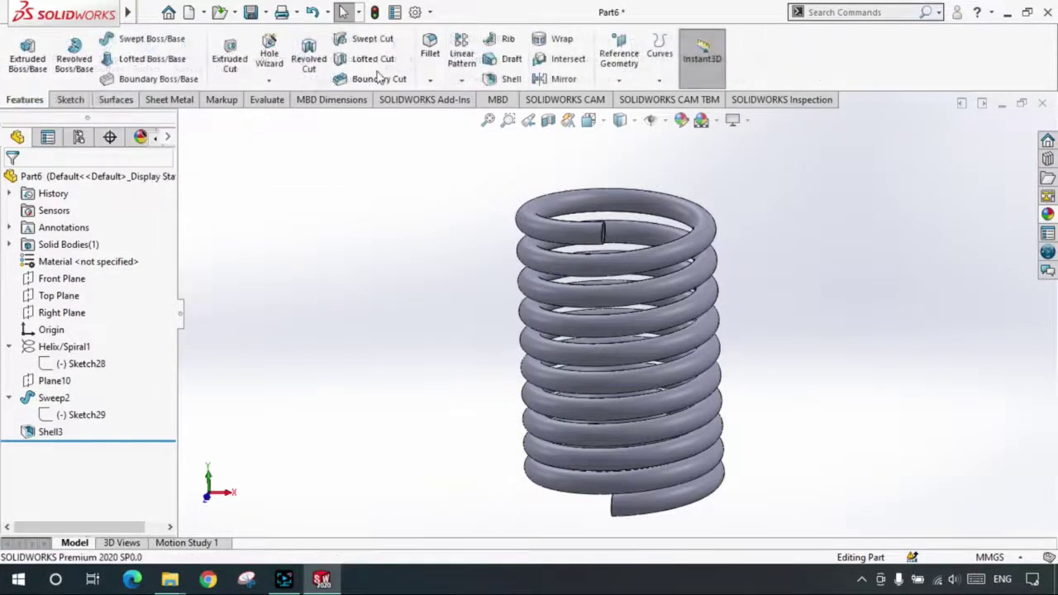
left_click(116, 99)
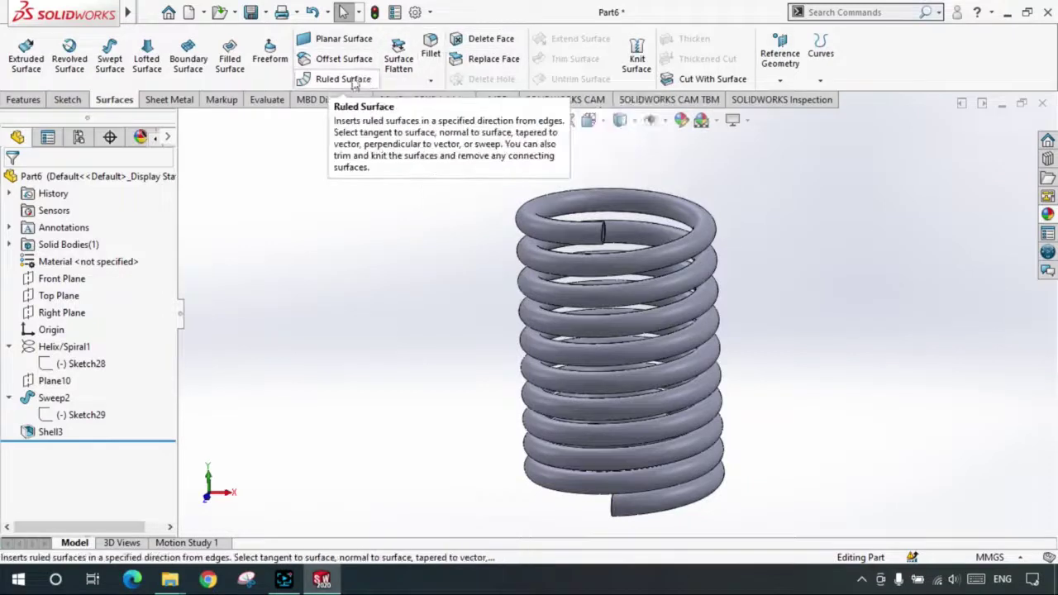
- Box-select then deselect the helix, sweep and shell features, ending on the Surfaces tab
left_click(128, 357)
left_click(312, 258)
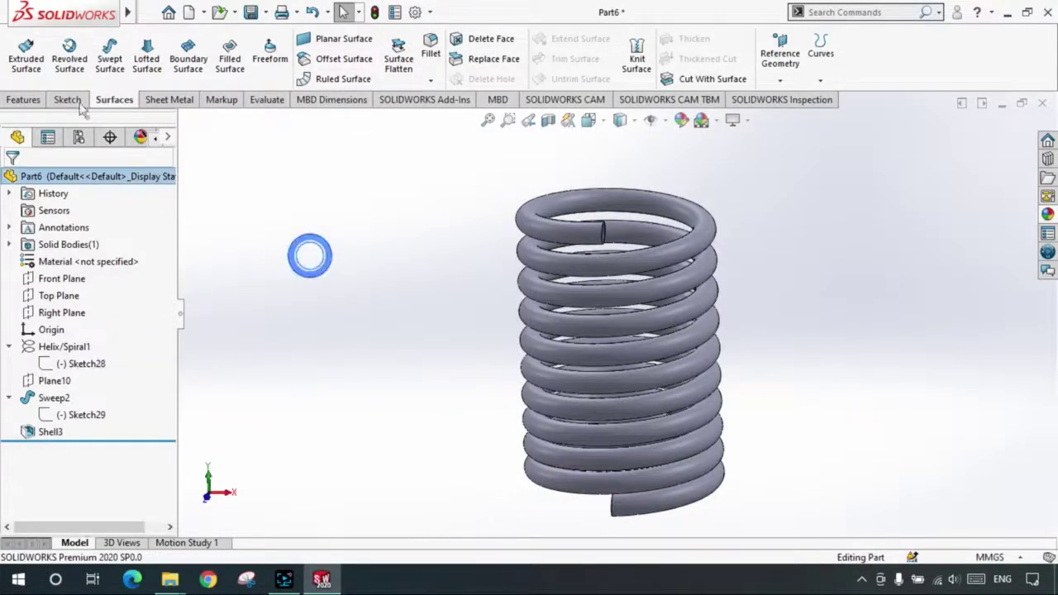
left_click(68, 99)
left_click(37, 101)
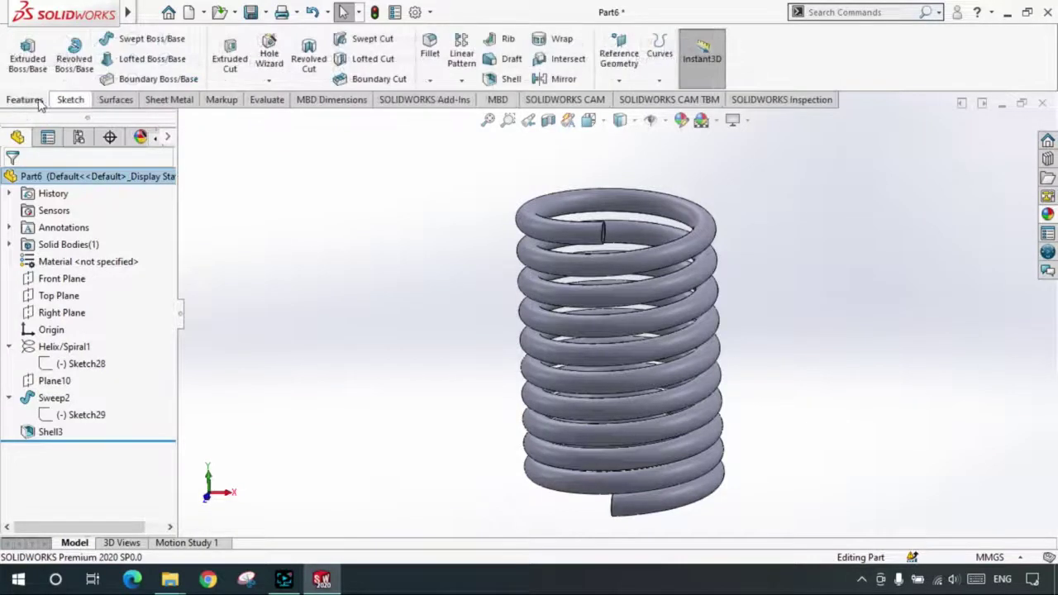
left_click(71, 100)
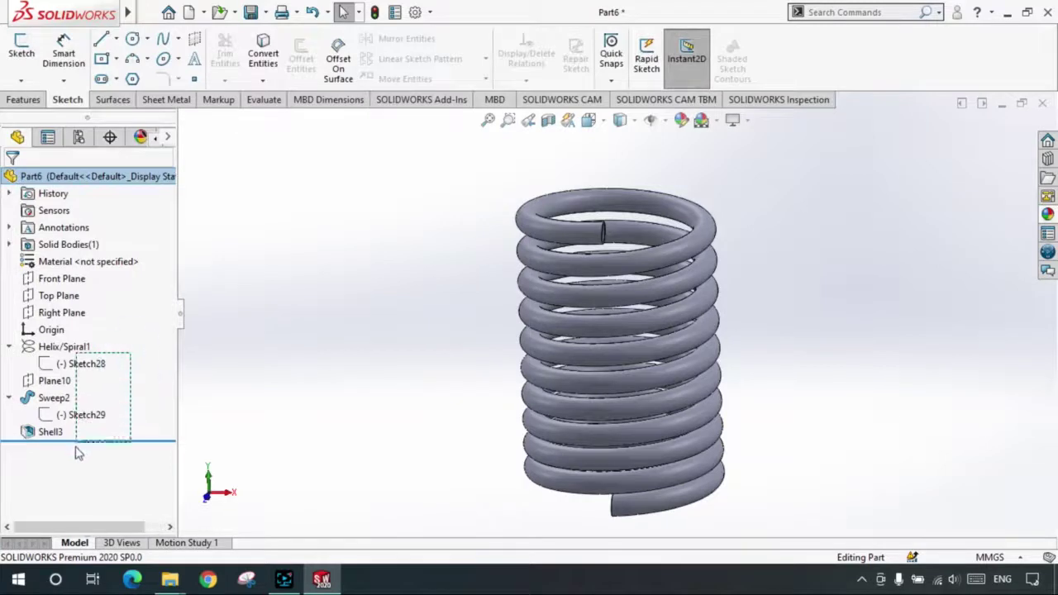
left_click_drag(91, 407, 38, 436)
left_click(499, 351)
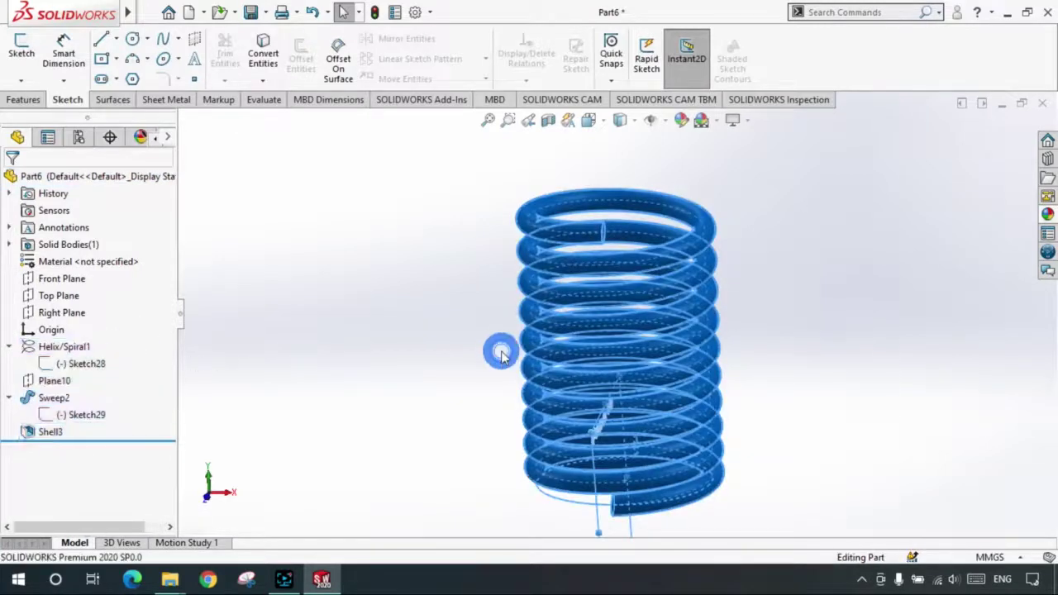
left_click(112, 100)
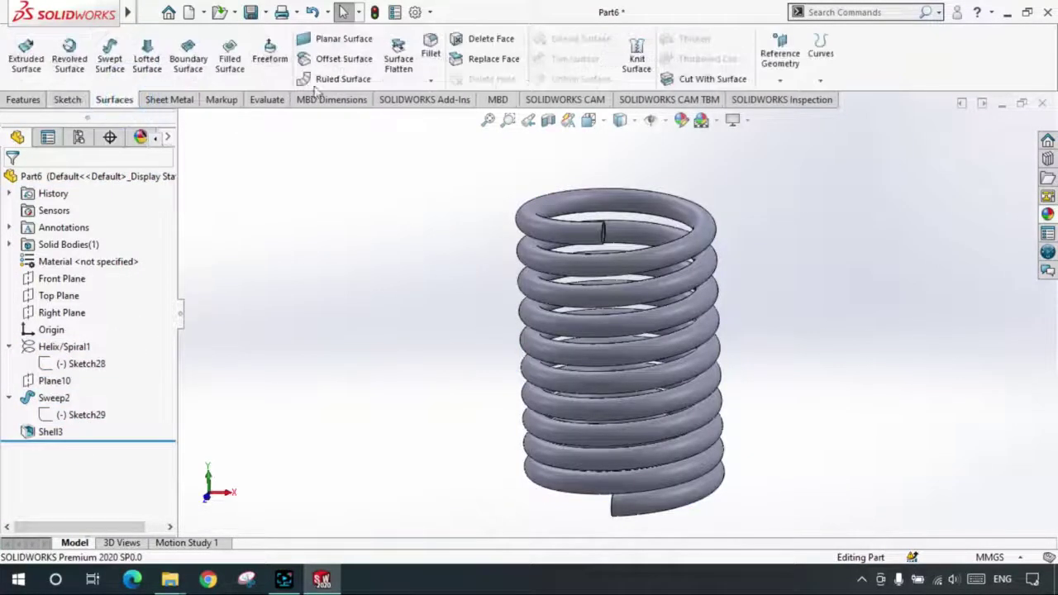
left_click(68, 99)
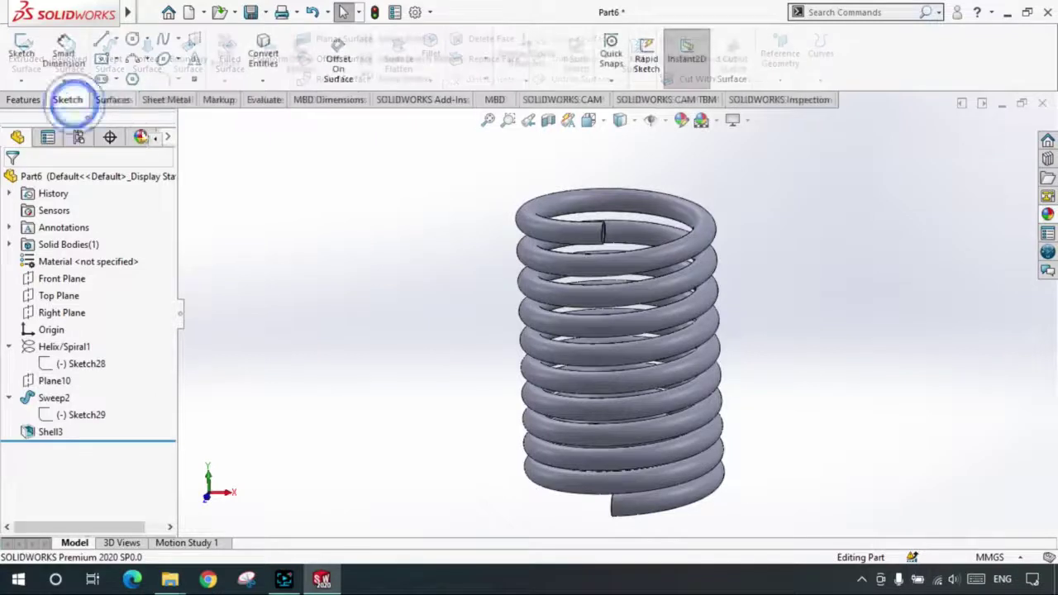
left_click(114, 100)
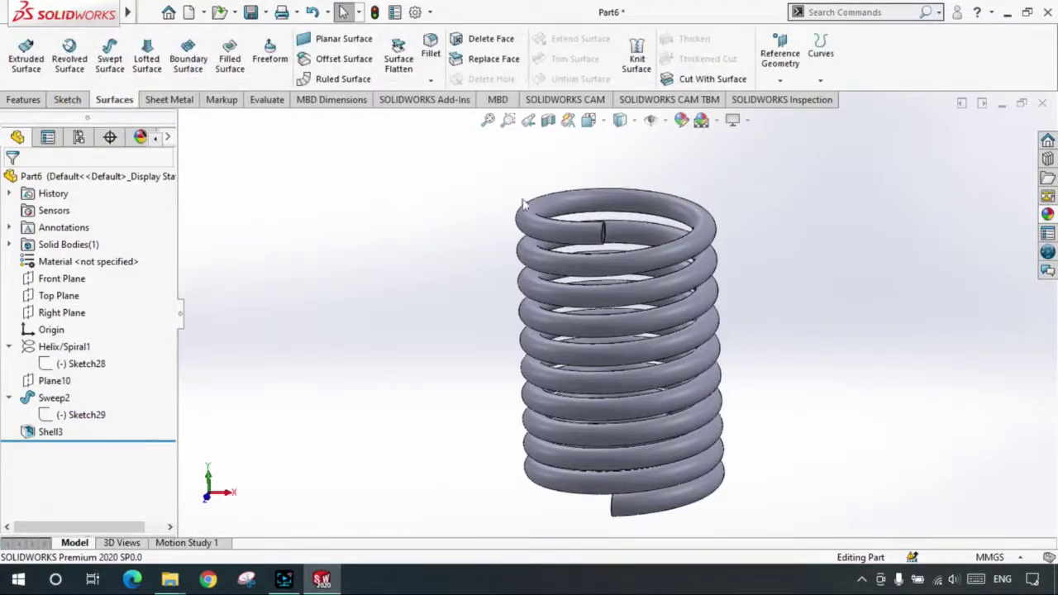